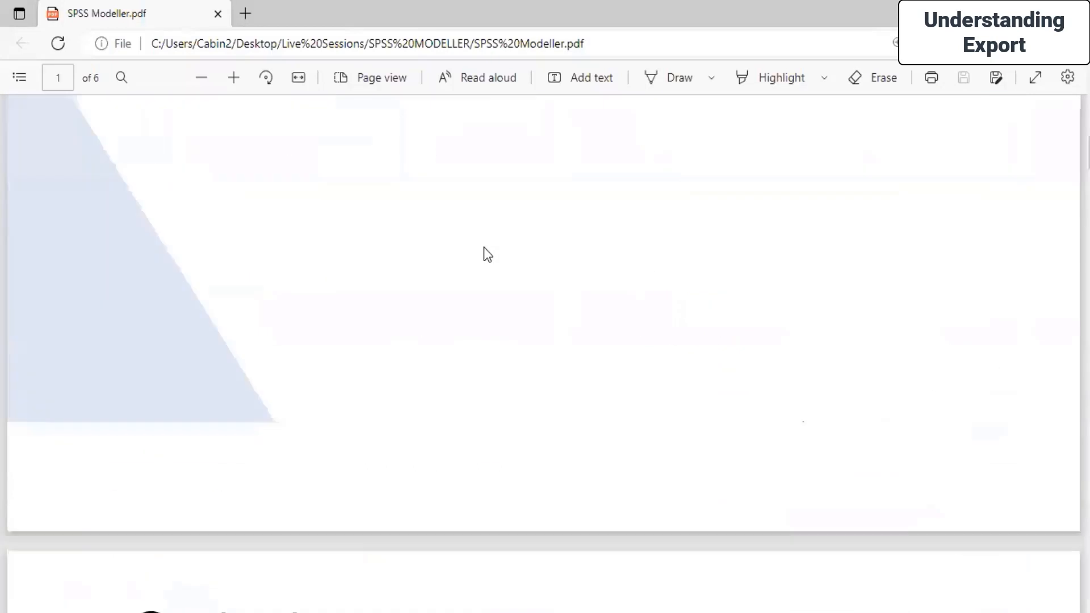
pyautogui.scroll(-3, 597, 287)
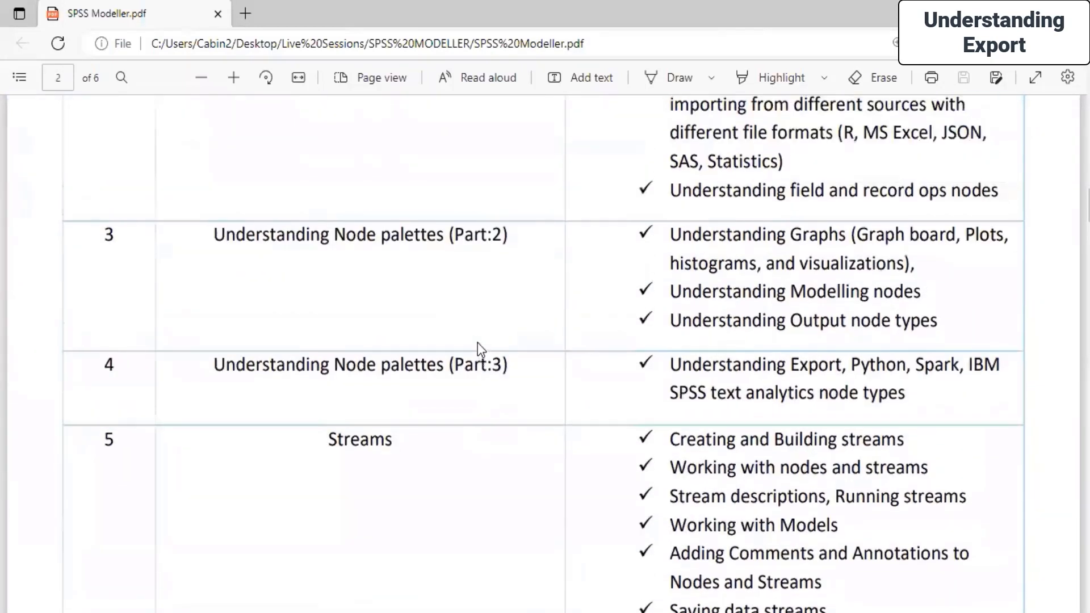
# Review the Part 3 node-palette topics, starting with Understanding Export, in the SPSS Modeller course outline PDF.
pyautogui.moveTo(673, 364); pyautogui.dragTo(846, 368)
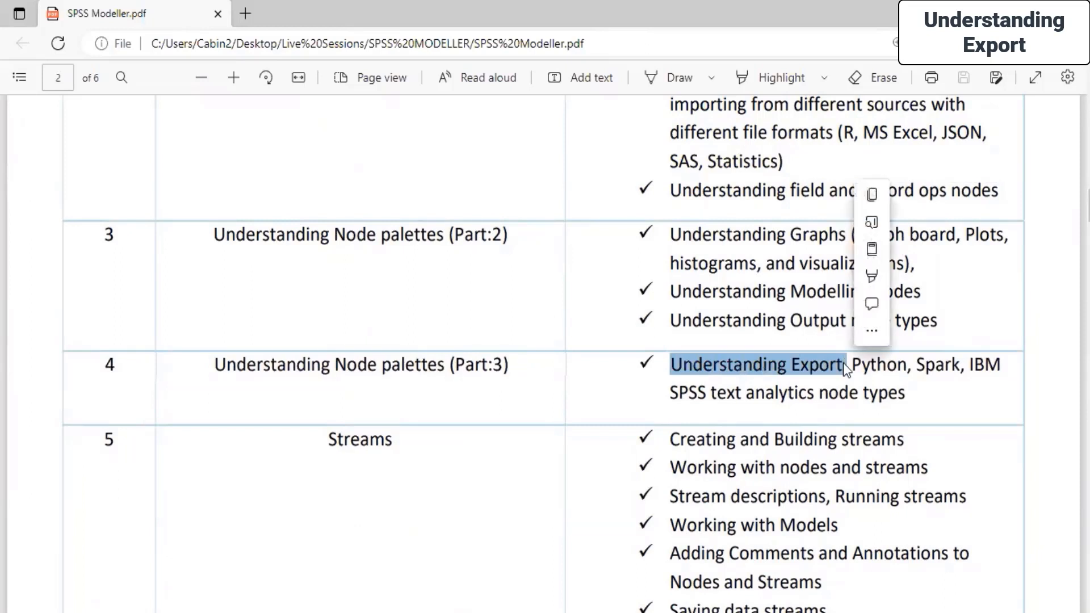
pyautogui.click(851, 366)
pyautogui.moveTo(902, 365); pyautogui.dragTo(931, 396)
pyautogui.moveTo(945, 335); pyautogui.dragTo(606, 283)
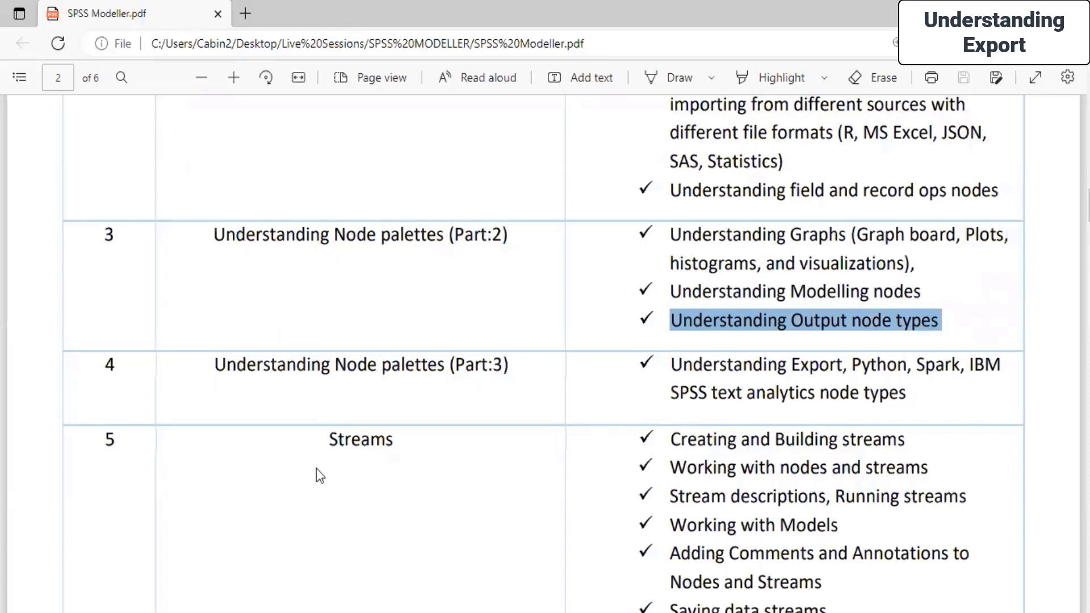
# Launch IBM SPSS Modeler Subscription and log in to IBM with the IBMid and the account password.
pyautogui.press('super+s')
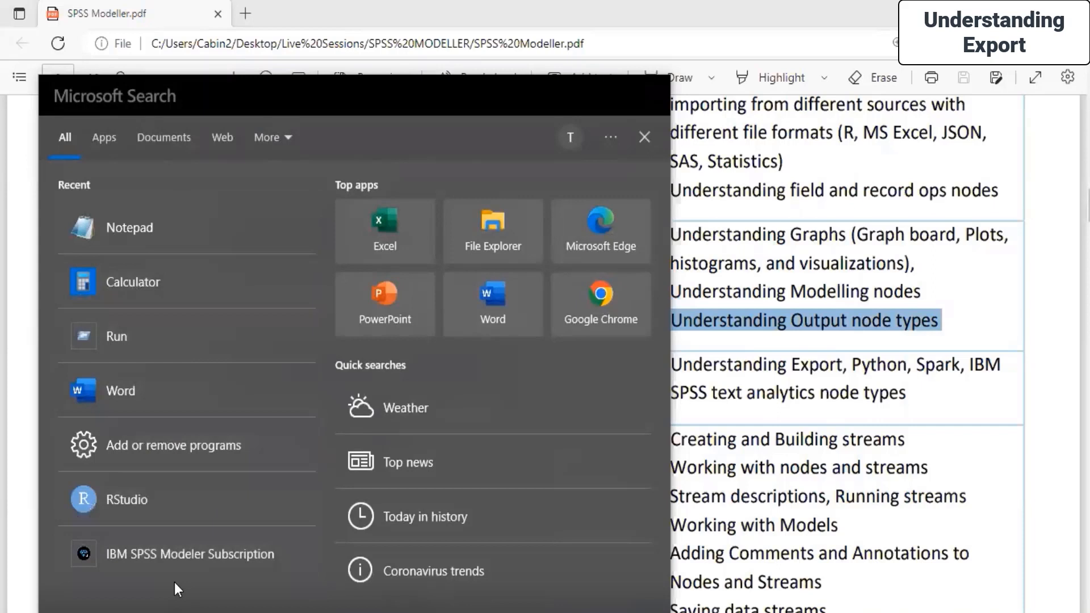
pyautogui.click(164, 552)
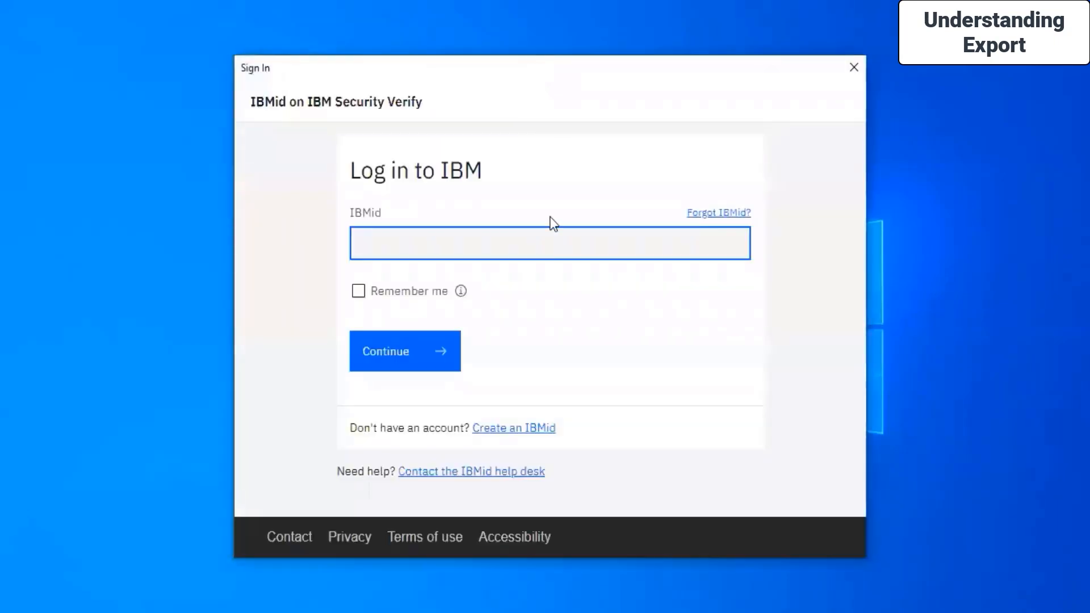
pyautogui.write('****')
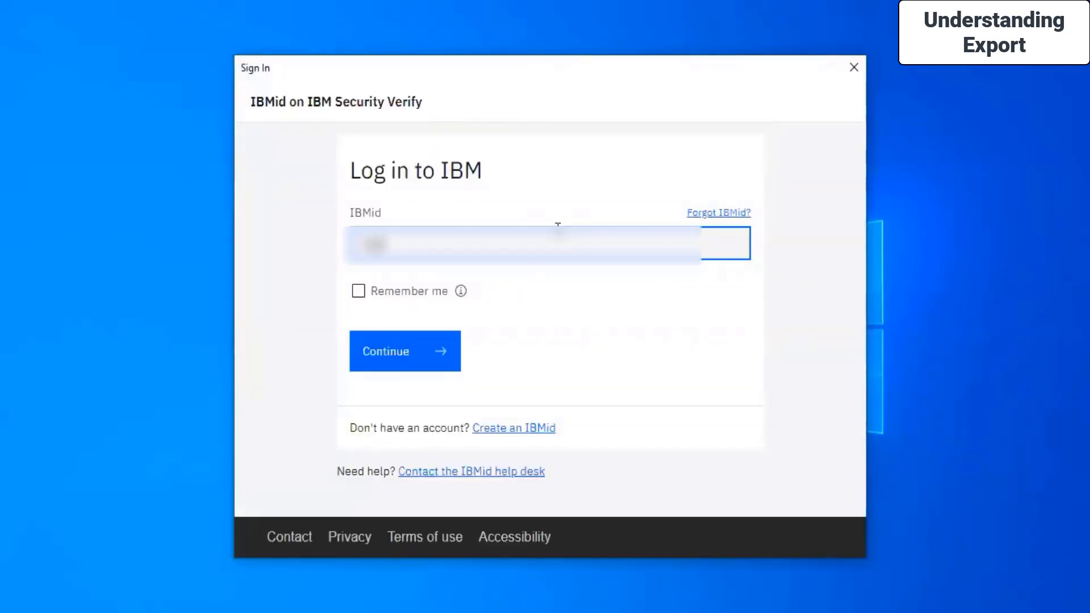
pyautogui.write('******')
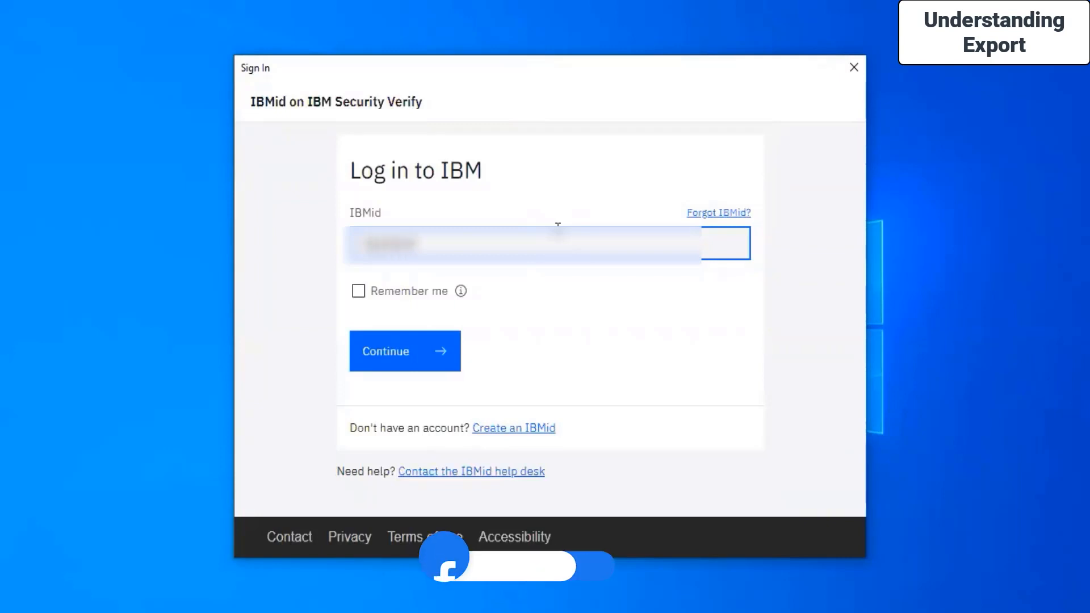
pyautogui.press('Return')
pyautogui.write('**')
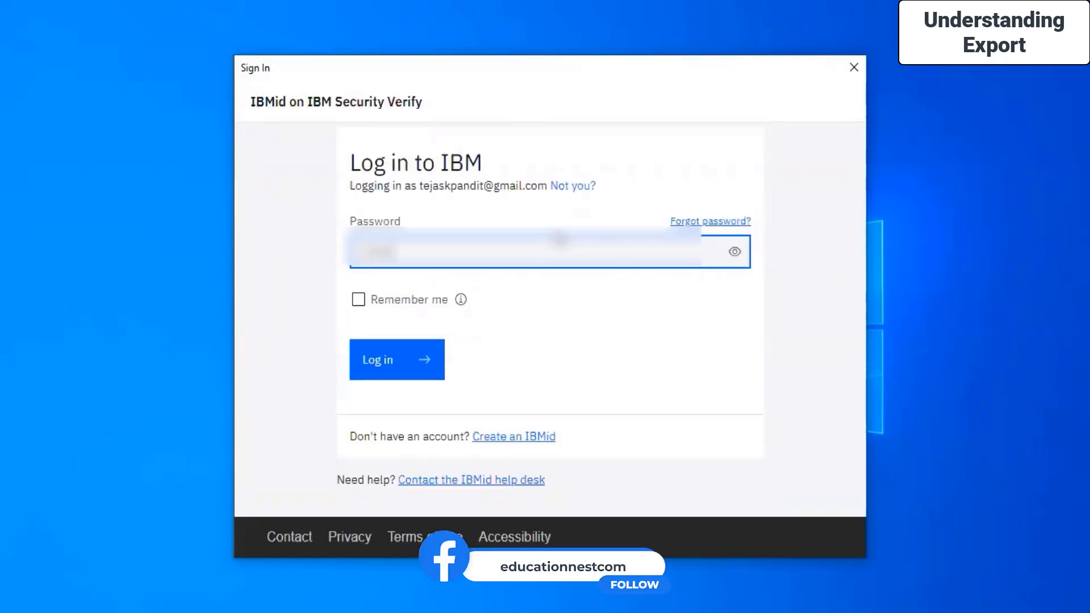
pyautogui.write('***')
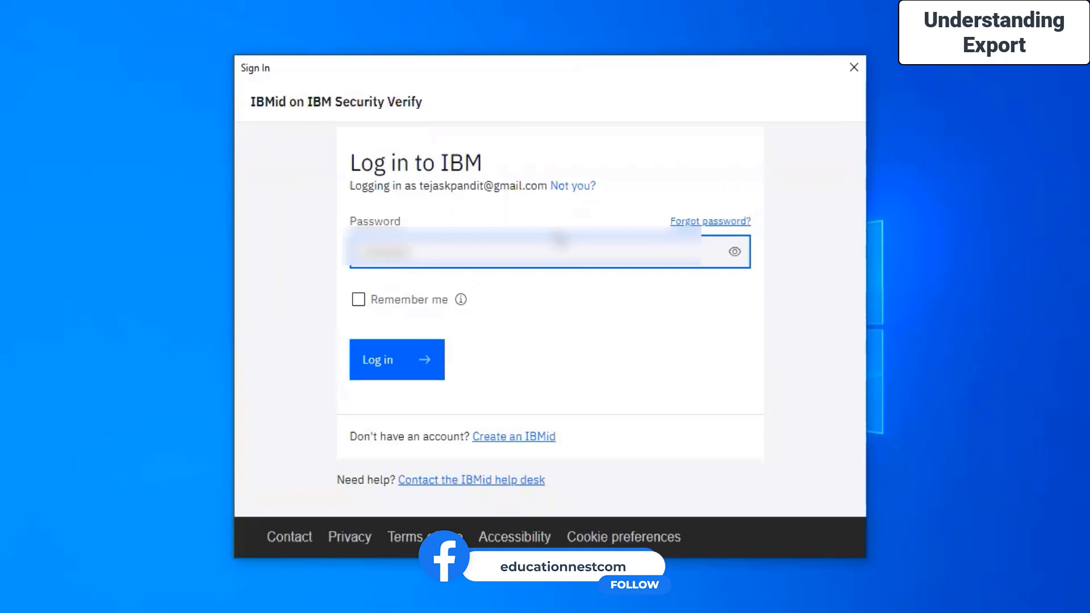
pyautogui.click(375, 375)
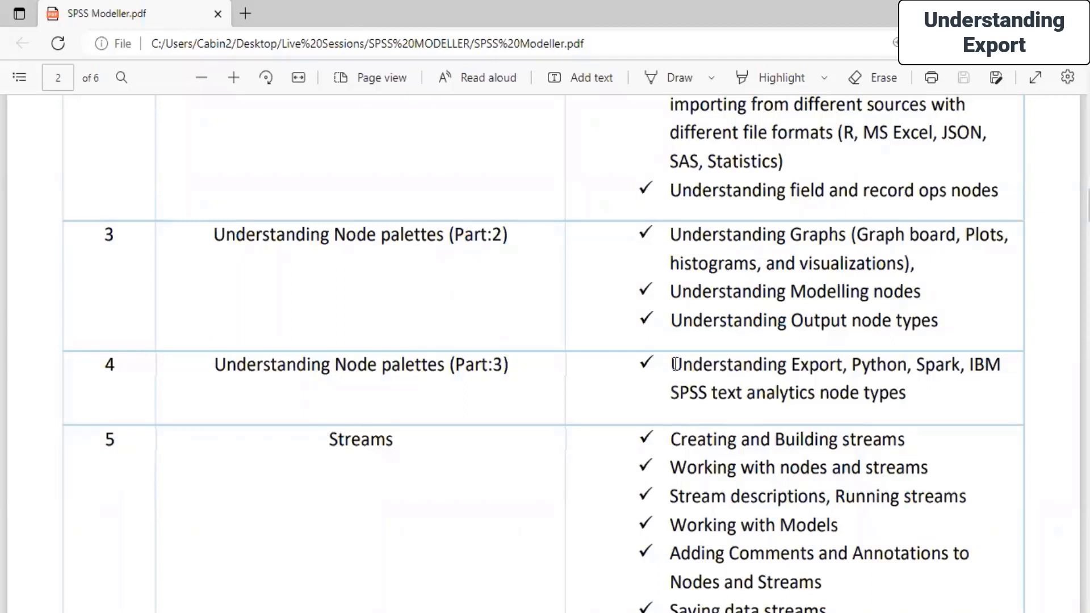
# Review the Export, Modelling and Output node topics listed in the course outline.
pyautogui.moveTo(676, 364); pyautogui.dragTo(847, 365)
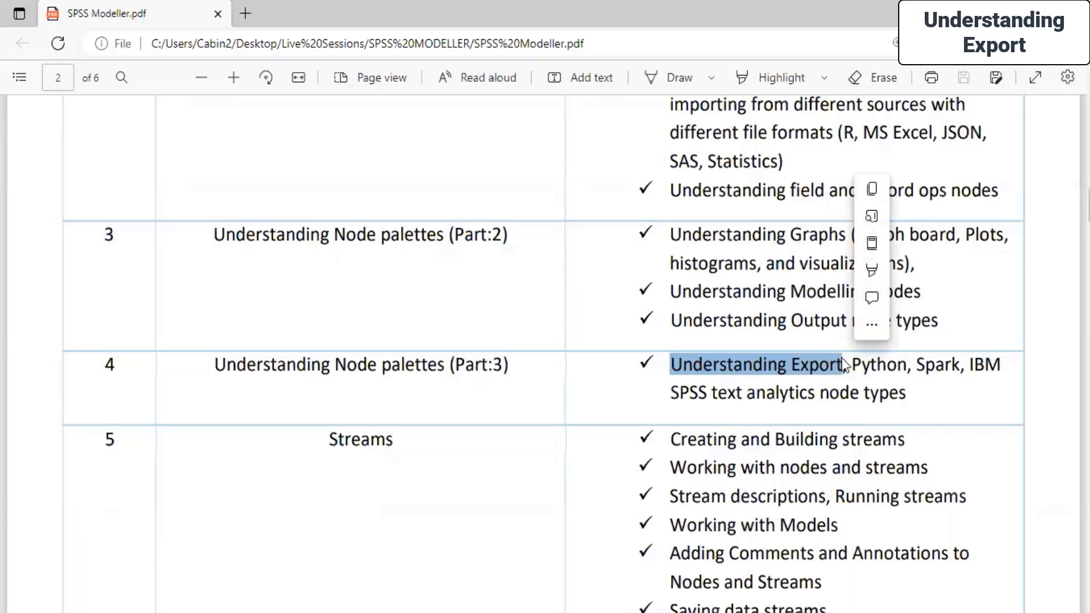
pyautogui.click(721, 341)
pyautogui.moveTo(794, 291); pyautogui.dragTo(924, 293)
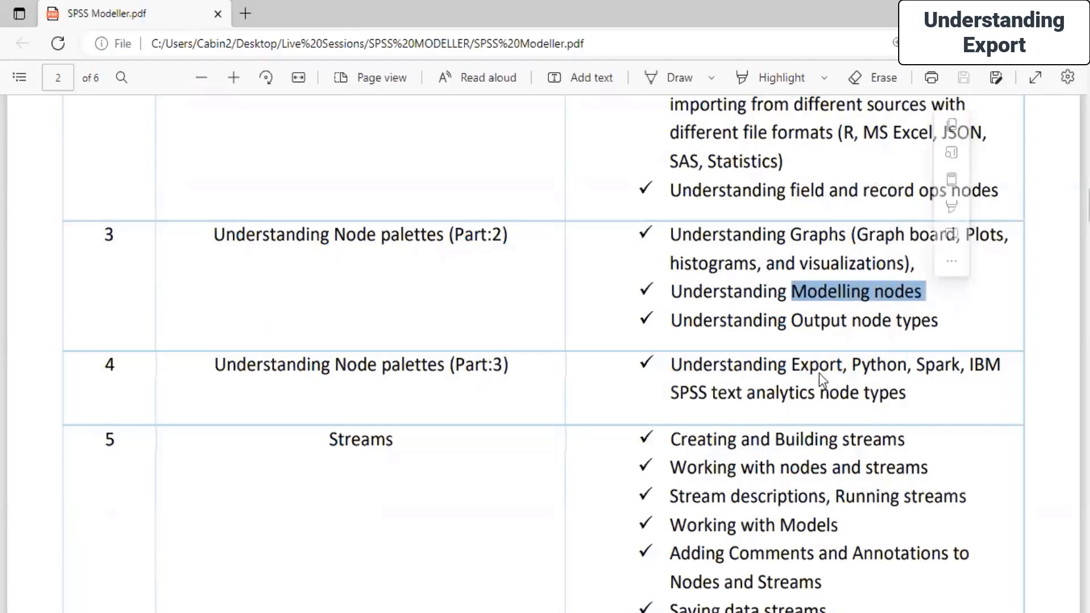
pyautogui.click(866, 317)
pyautogui.moveTo(792, 319); pyautogui.dragTo(886, 314)
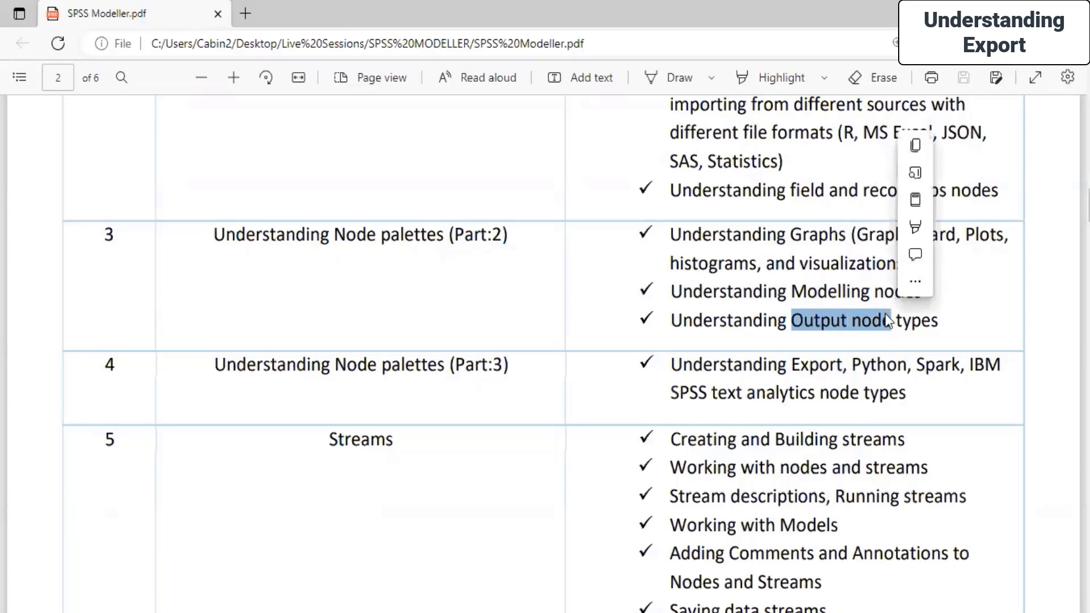
pyautogui.click(802, 366)
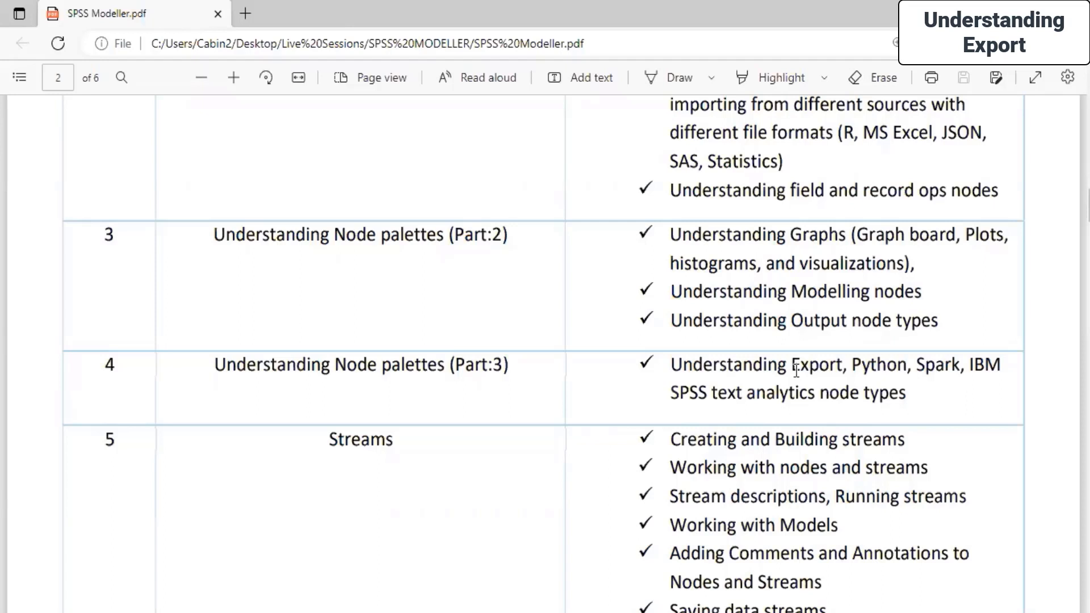
# Switch to SPSS Modeler and proceed with opening an existing stream from the welcome dialog.
pyautogui.hotkey('alt', 'Tab')
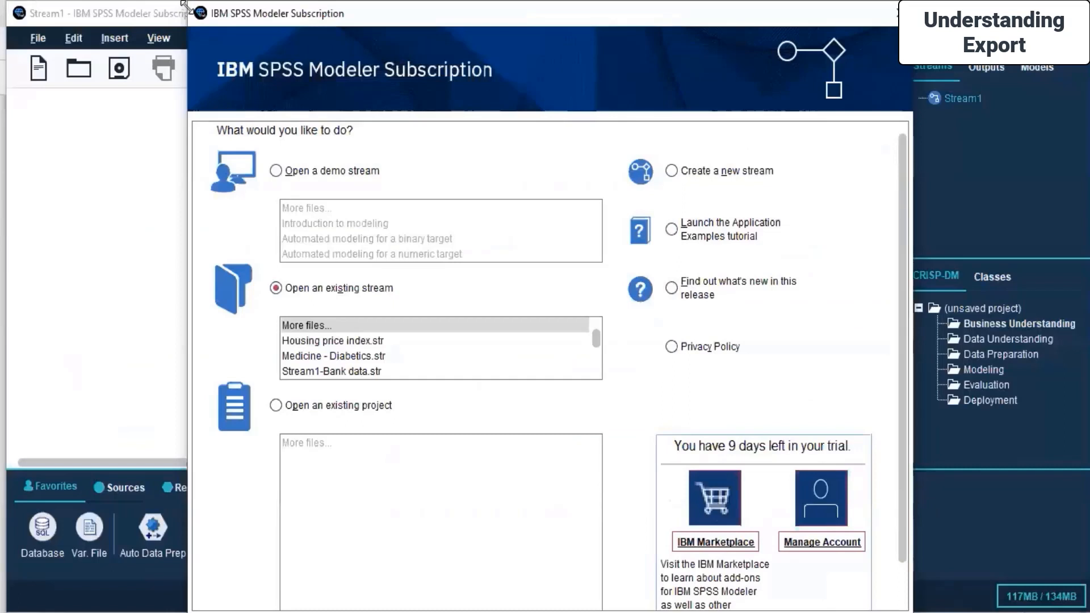
pyautogui.moveTo(187, 6); pyautogui.dragTo(267, 183)
pyautogui.moveTo(409, 190); pyautogui.dragTo(393, 91)
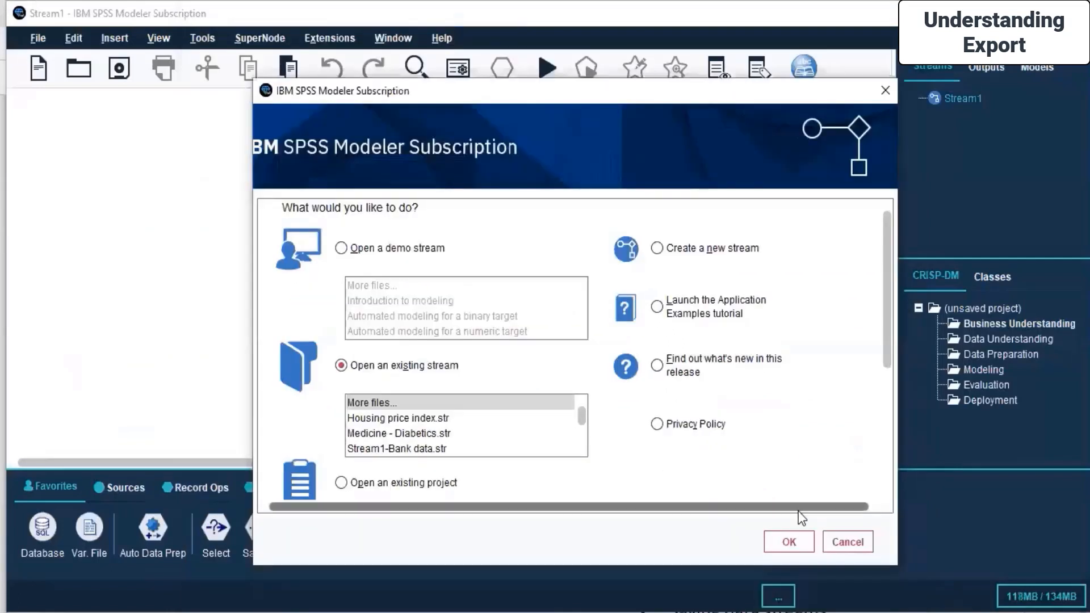
pyautogui.click(788, 541)
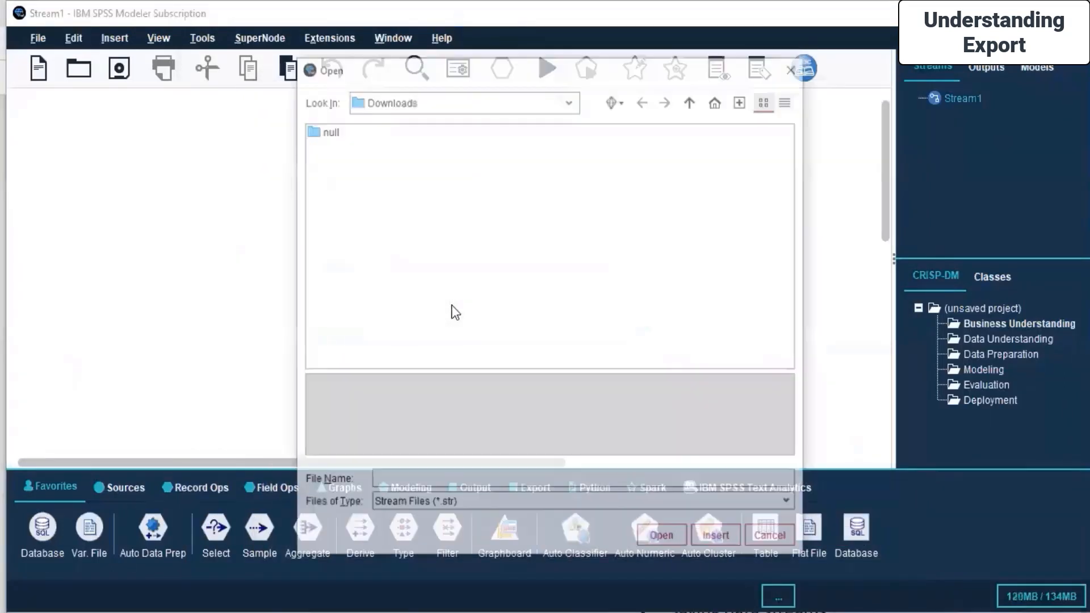
# Browse to the Live Sessions > SPSS MODELLER > Day 3 folder in the Open dialog.
pyautogui.click(574, 101)
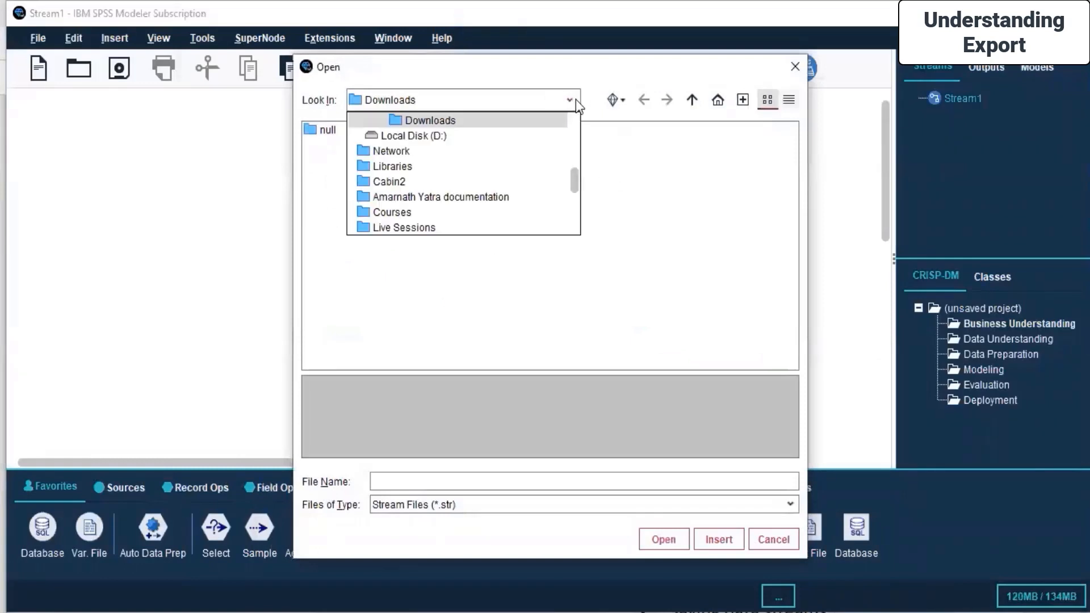
pyautogui.moveTo(577, 186); pyautogui.dragTo(577, 139)
pyautogui.scroll(-5, 499, 151)
pyautogui.click(499, 151)
pyautogui.doubleClick(348, 221)
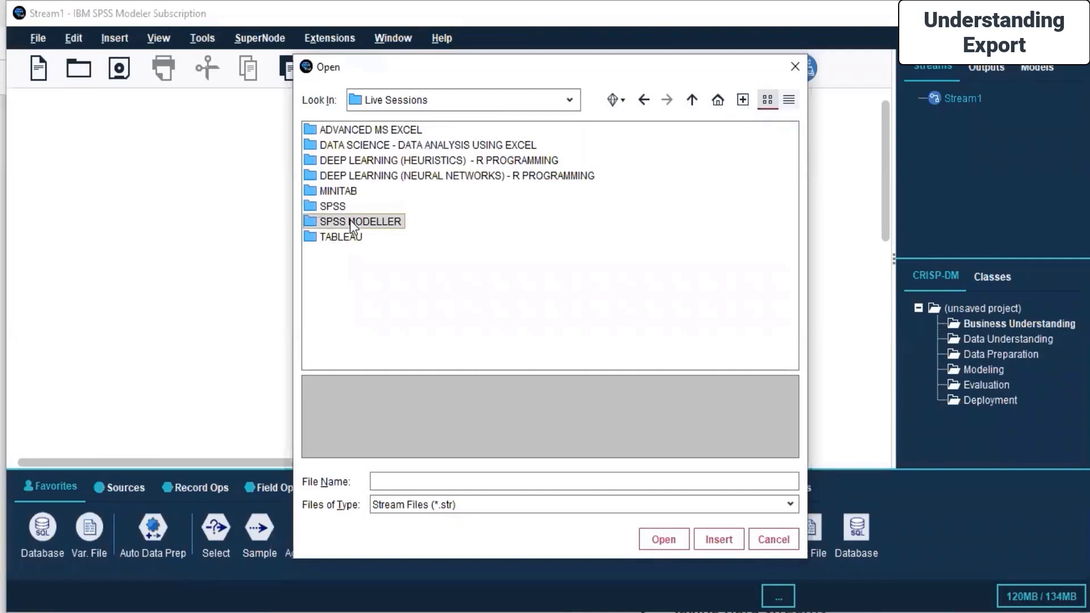
pyautogui.click(342, 162)
pyautogui.doubleClick(341, 162)
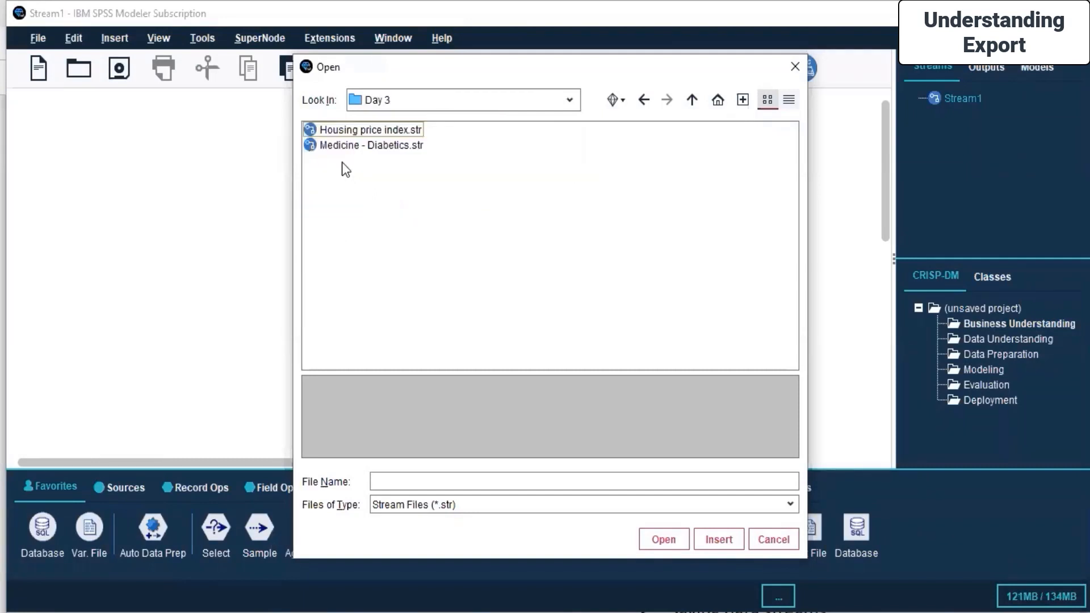
# Insert the Housing price index.str stream into the current stream canvas.
pyautogui.click(356, 131)
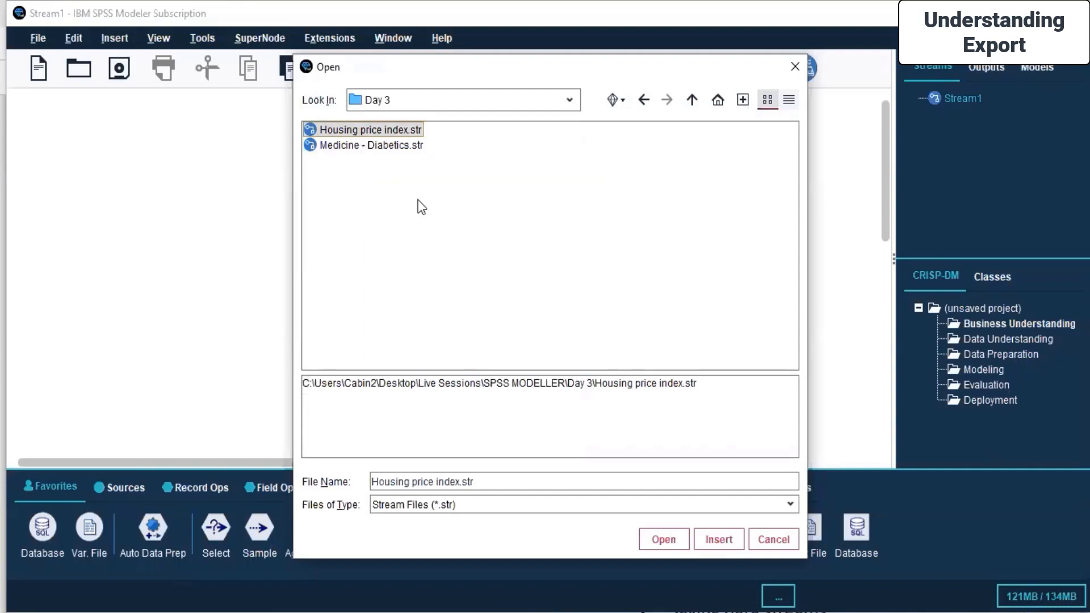
pyautogui.click(333, 130)
pyautogui.click(316, 207)
pyautogui.click(359, 133)
pyautogui.click(364, 184)
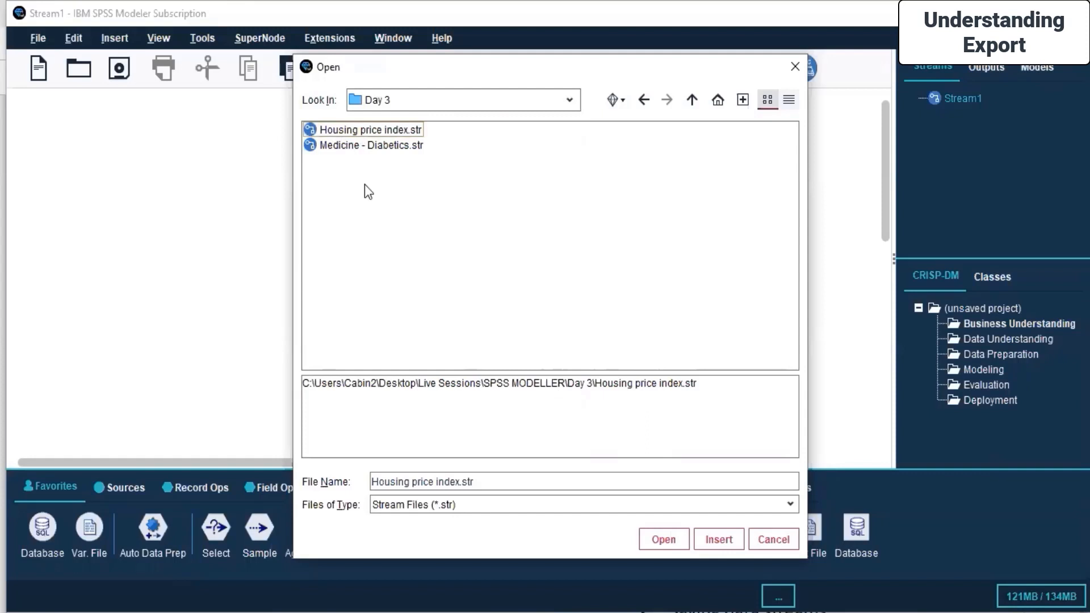
pyautogui.click(305, 135)
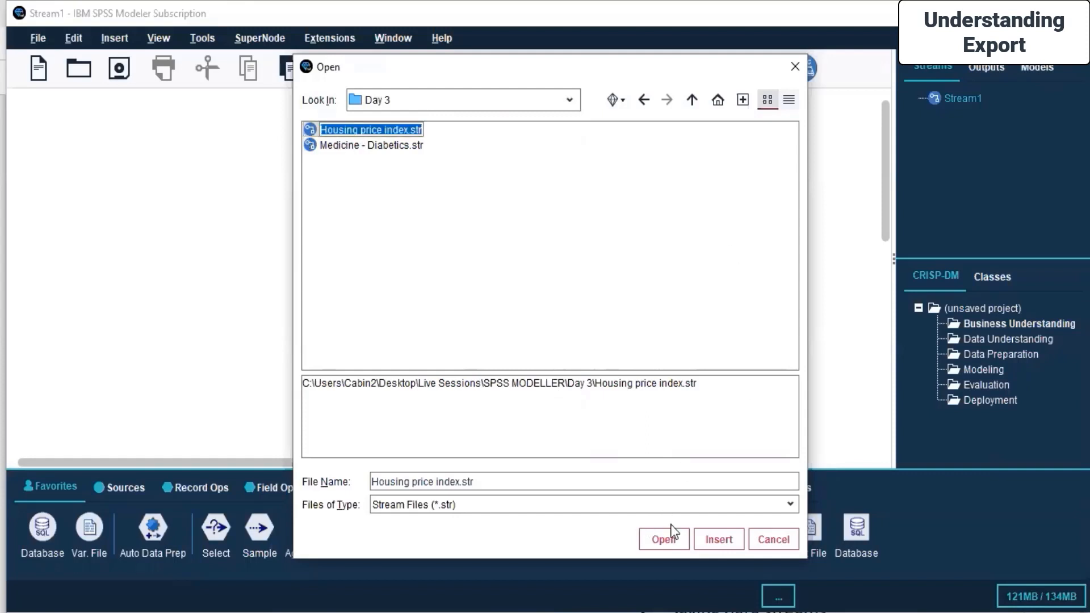
pyautogui.click(717, 540)
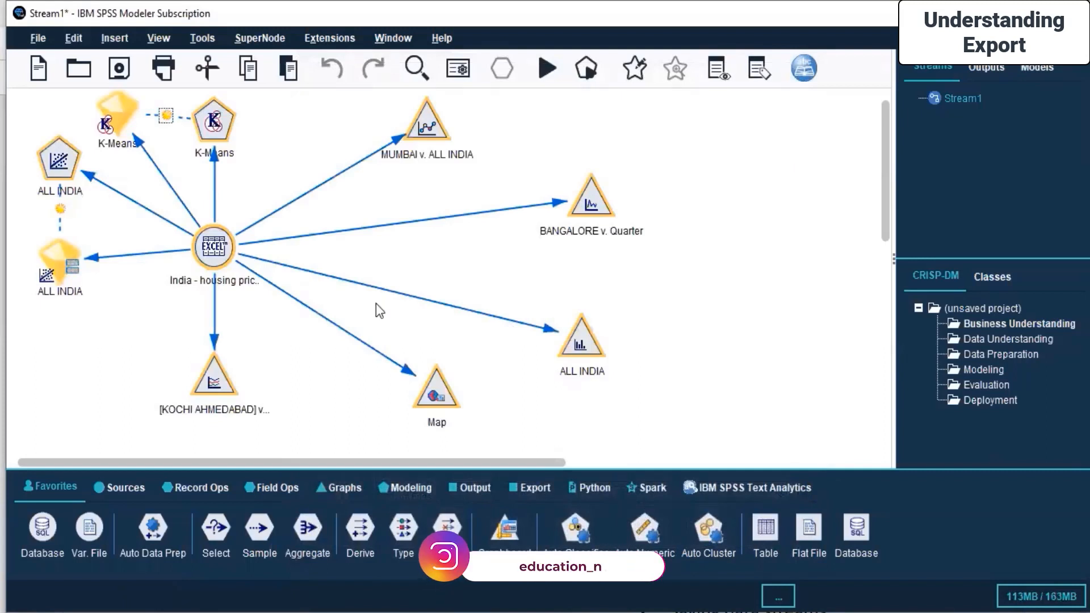
# Check the Outputs and Models tabs of the manager pane.
pyautogui.click(1008, 71)
pyautogui.click(1035, 67)
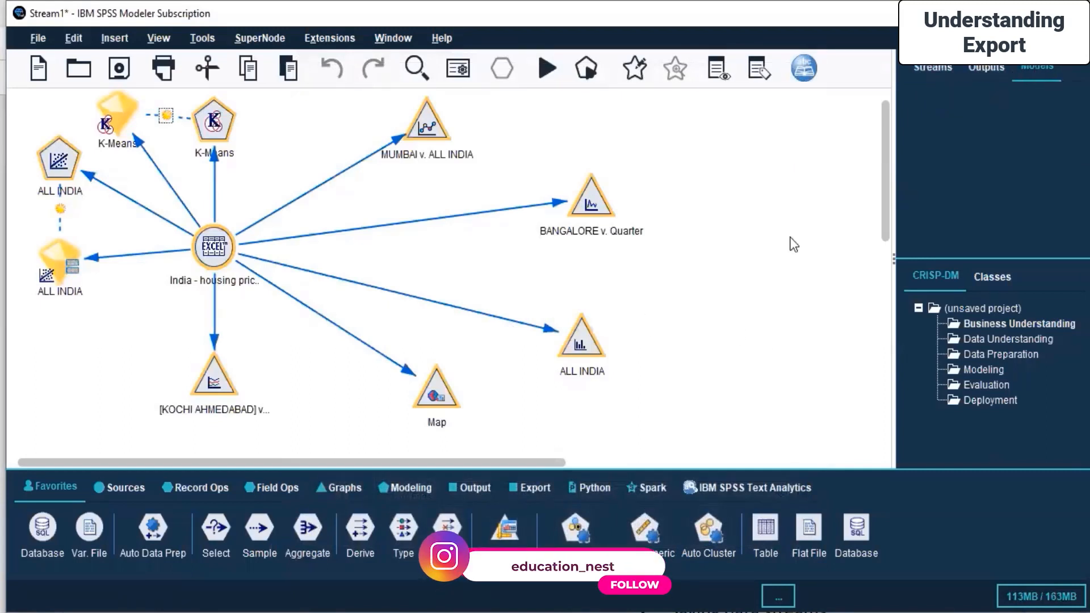
pyautogui.click(532, 375)
# Browse the Day 3 and SPSS MODELLER folders in File Explorer, then minimize the window.
pyautogui.moveTo(458, 611)
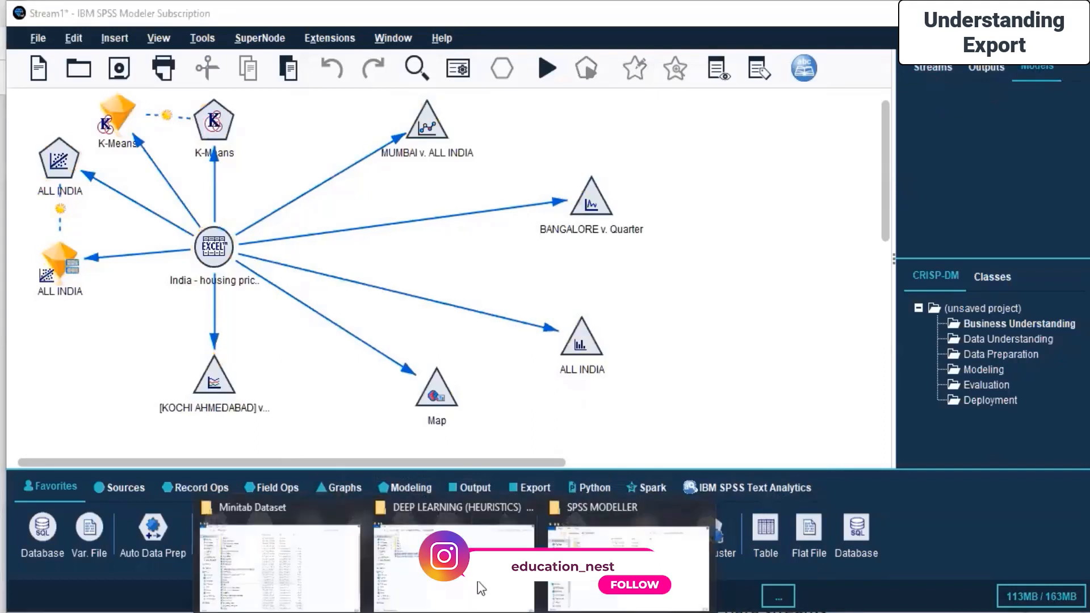
pyautogui.click(590, 568)
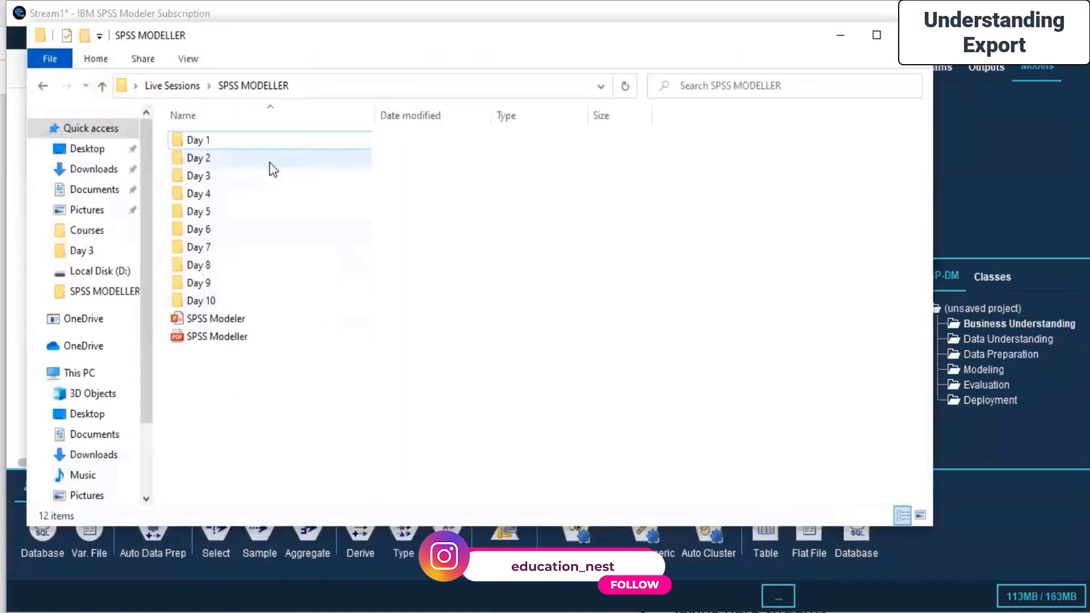
pyautogui.doubleClick(282, 172)
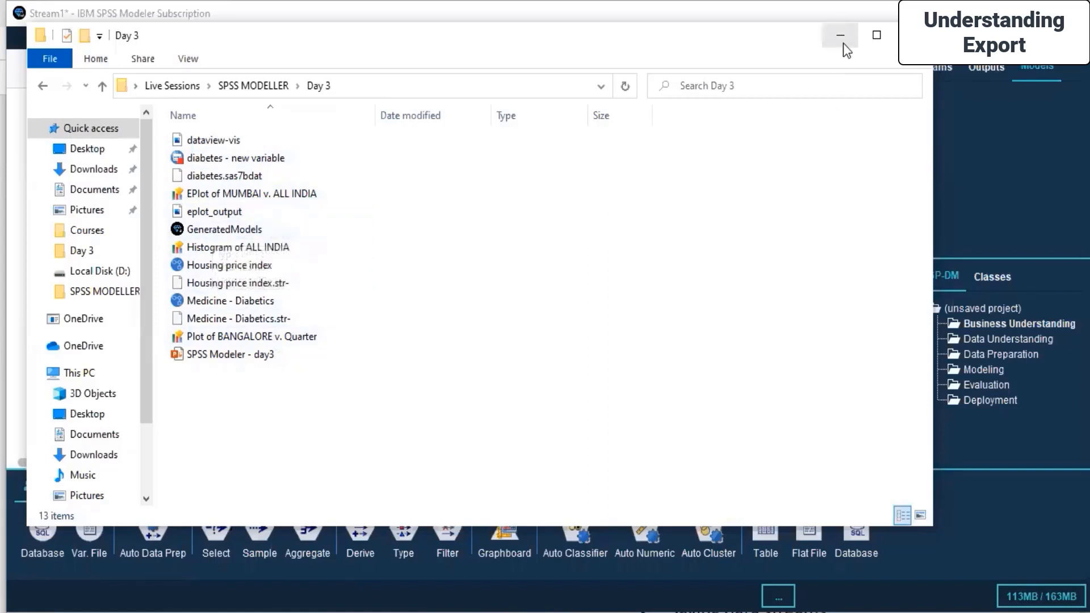
pyautogui.click(287, 90)
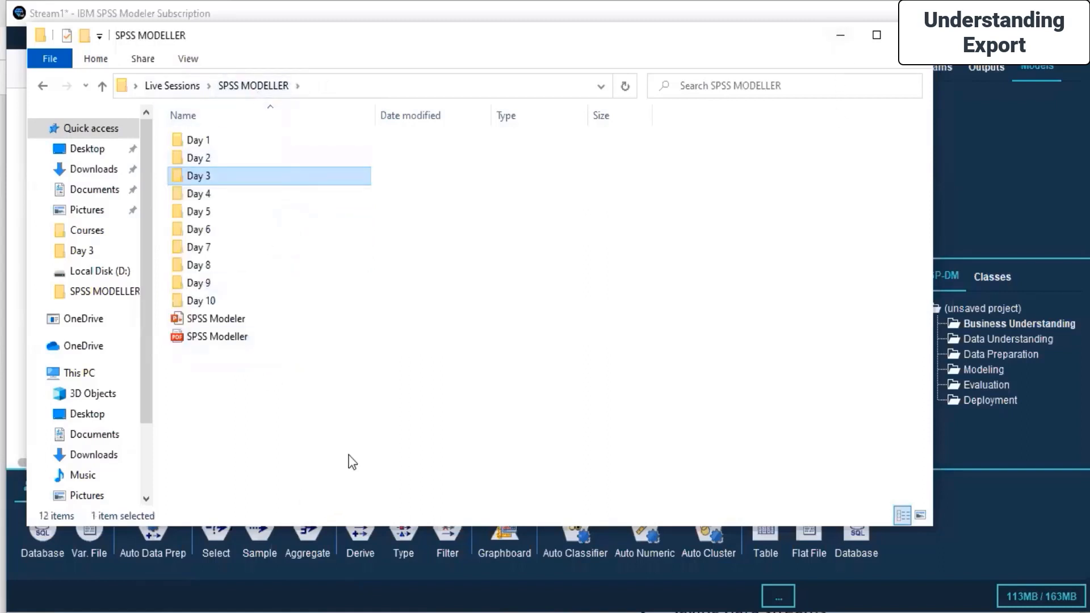
pyautogui.click(339, 495)
pyautogui.click(839, 35)
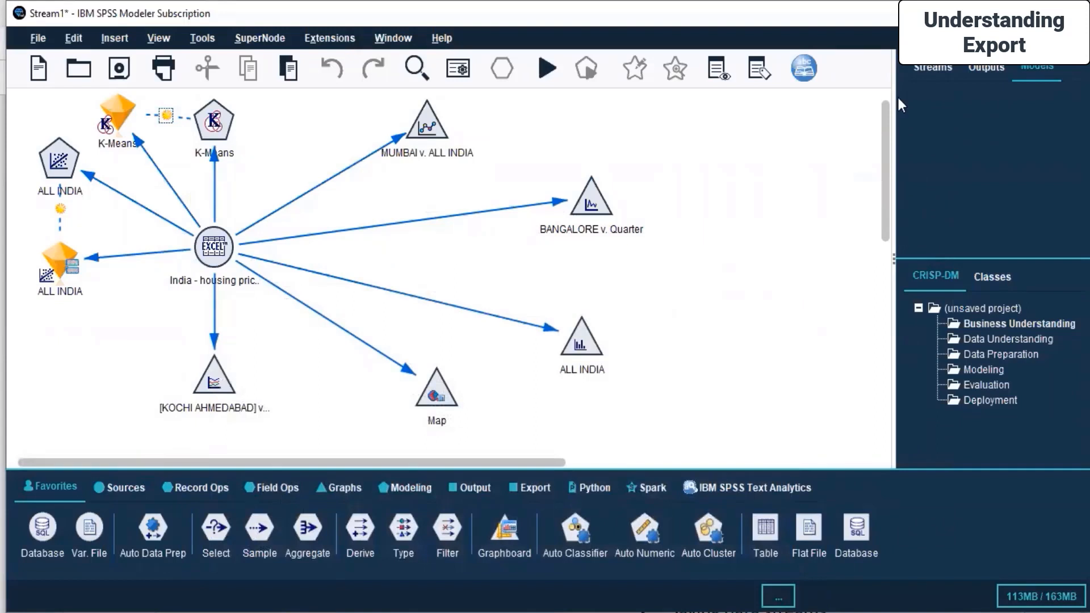
# Return the manager to Streams and examine the Output palette's Table, Analysis, Data Audit and Transform nodes.
pyautogui.click(986, 67)
pyautogui.click(925, 69)
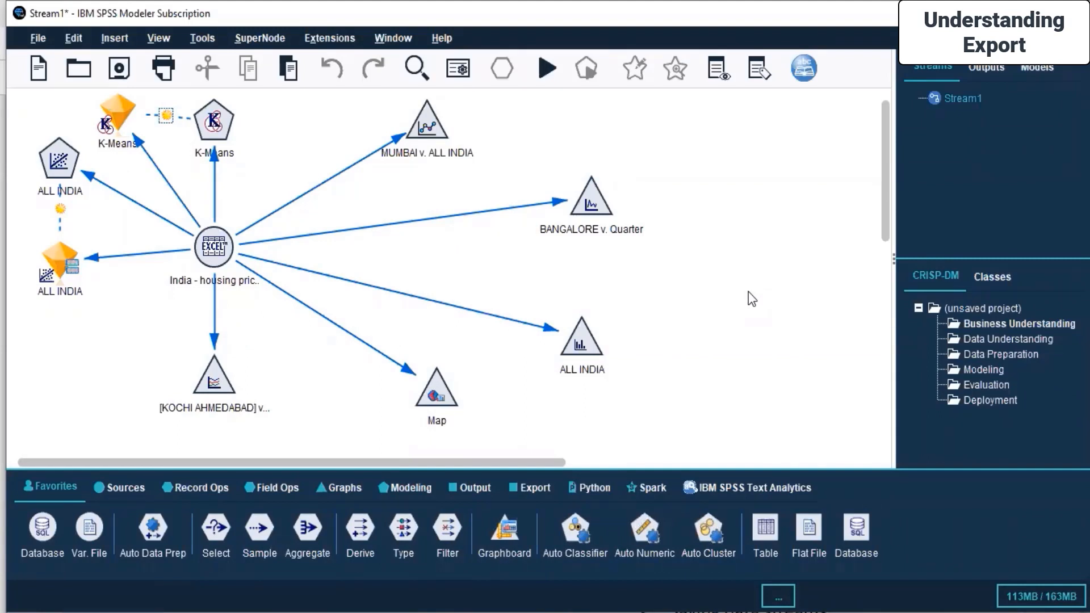
pyautogui.click(482, 487)
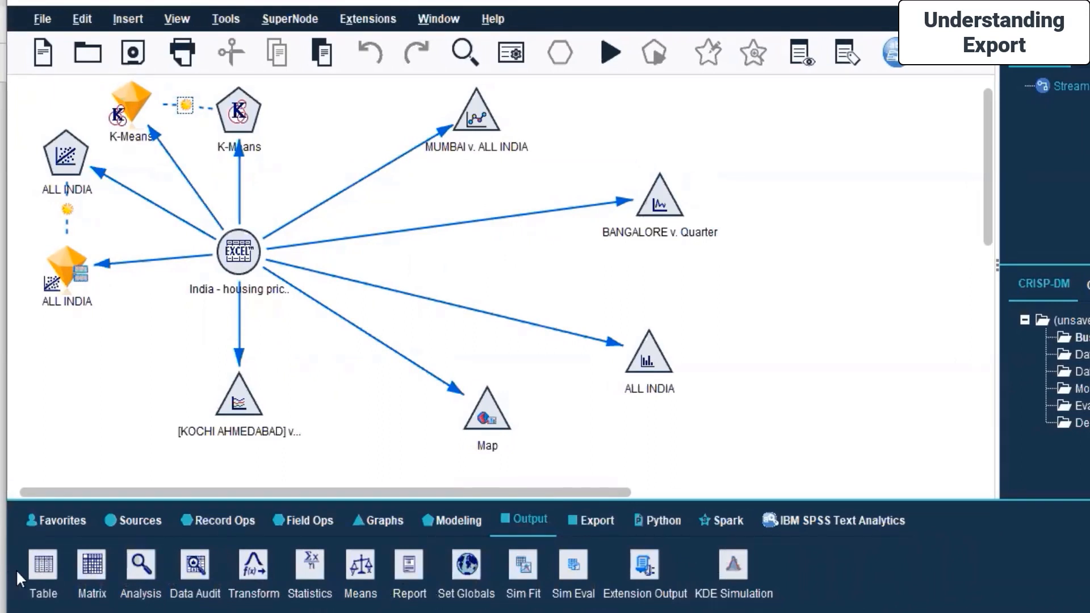
pyautogui.click(48, 567)
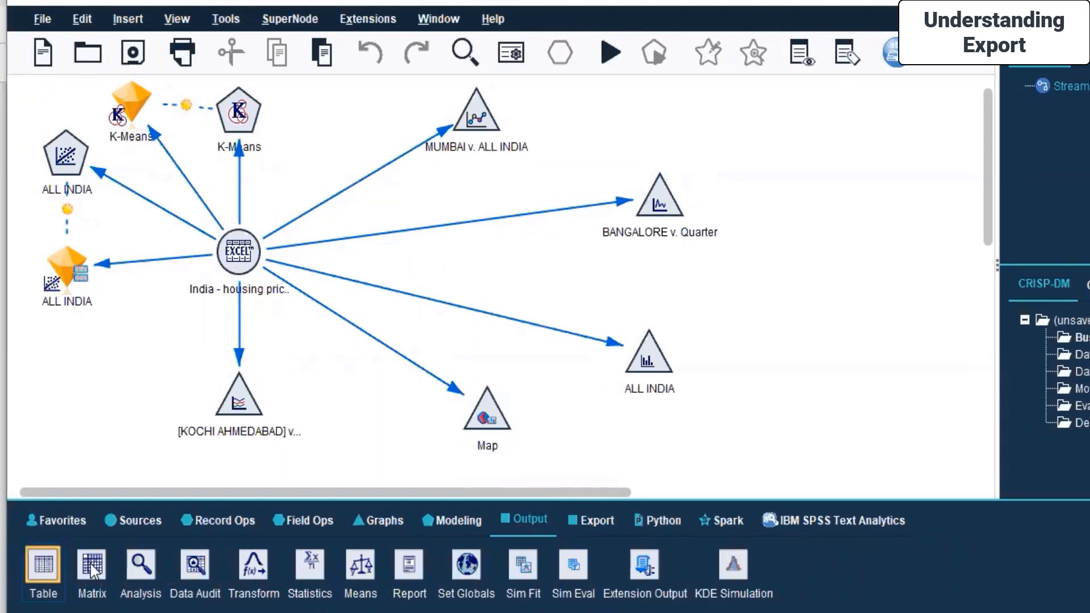
pyautogui.click(141, 567)
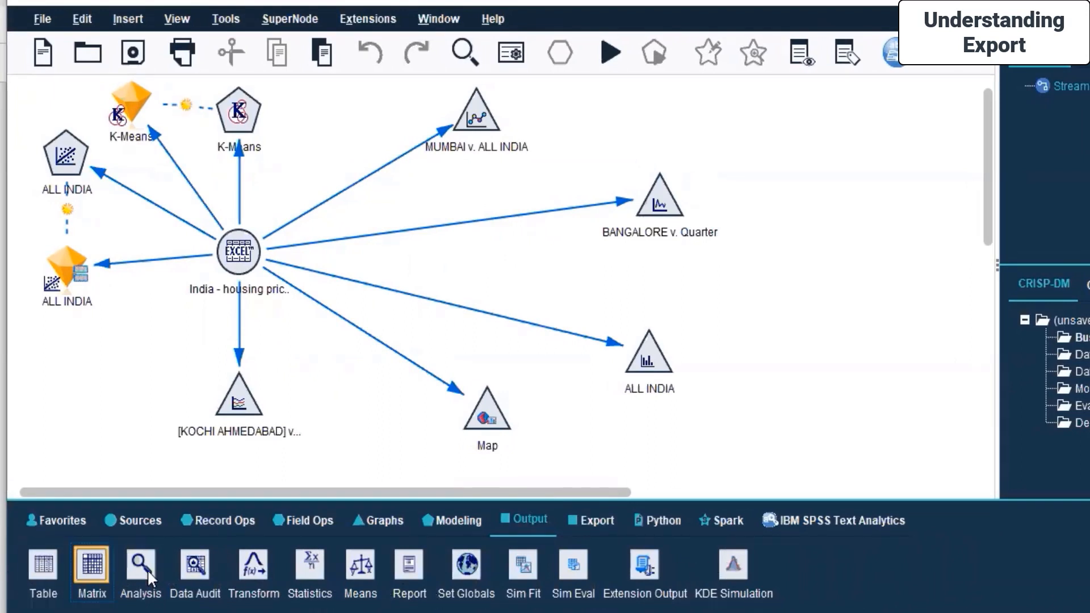
pyautogui.click(189, 565)
pyautogui.click(252, 568)
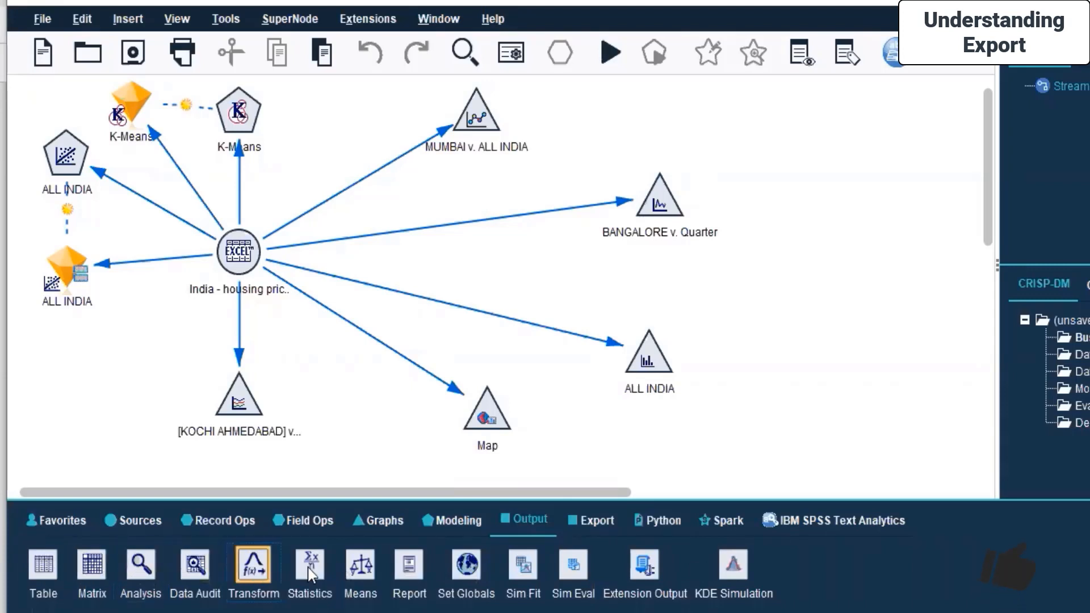
# Examine the Output palette's Statistics, Report, Set Globals, Sim Fit, Sim Eval, Extension Output and KDE Simulation nodes.
pyautogui.click(302, 568)
pyautogui.click(408, 567)
pyautogui.click(466, 577)
pyautogui.click(523, 566)
pyautogui.click(573, 565)
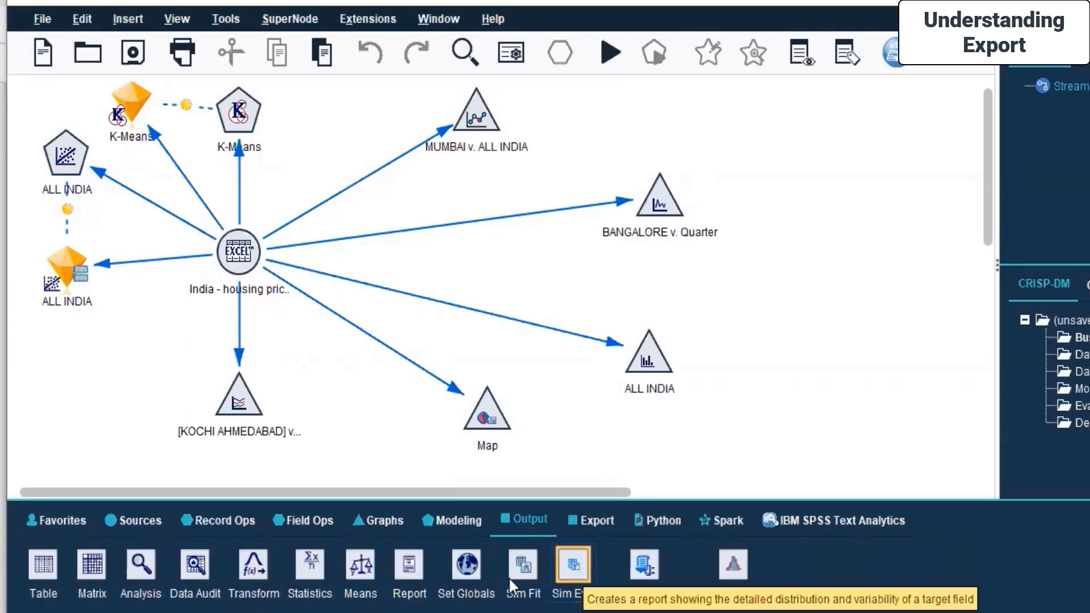
pyautogui.click(646, 566)
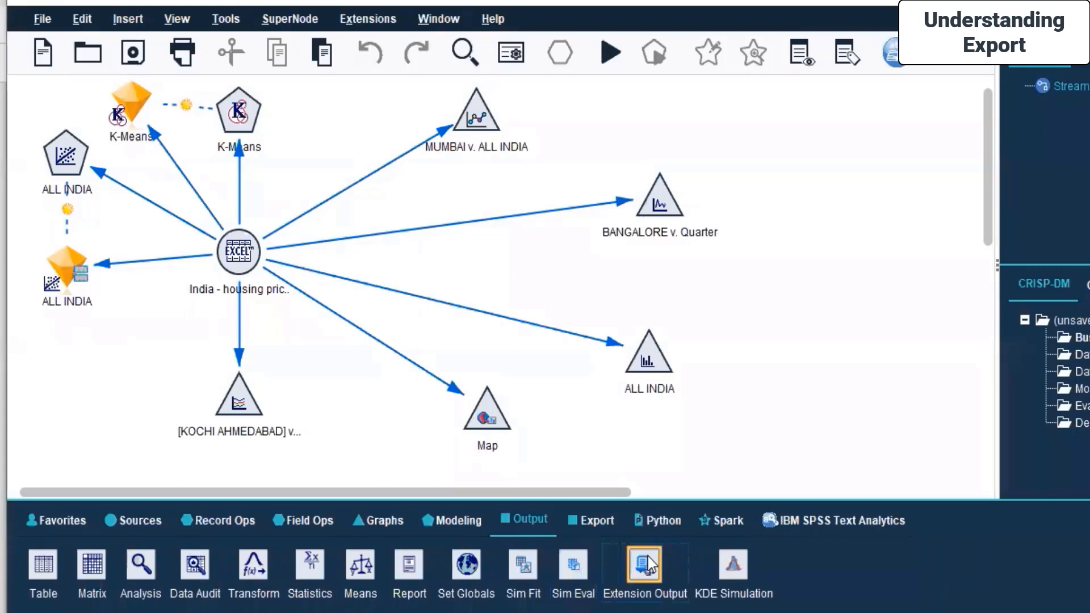
pyautogui.click(734, 557)
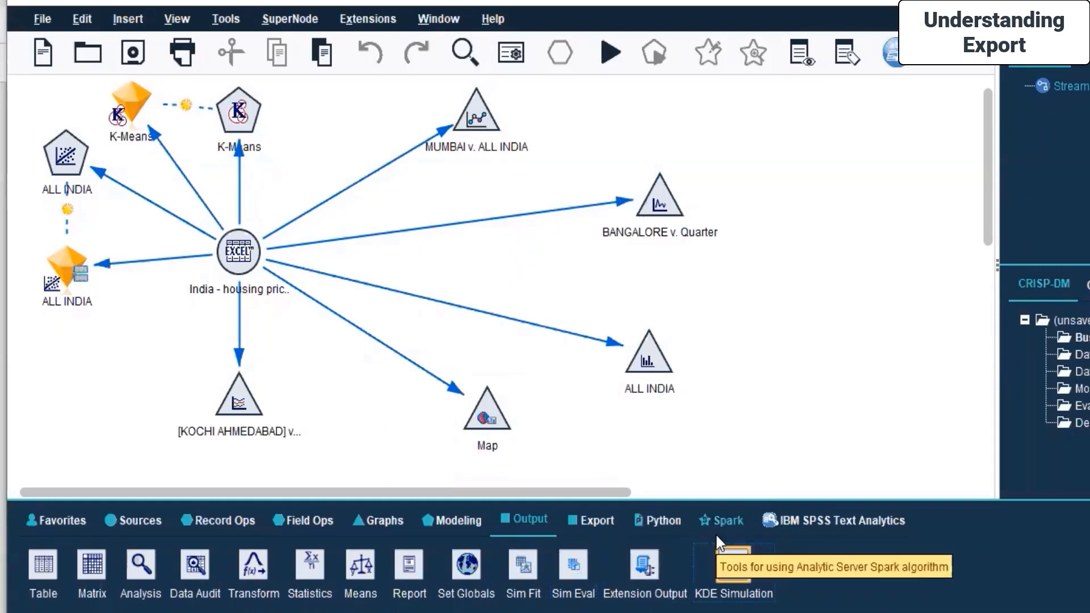
pyautogui.moveTo(715, 533); pyautogui.dragTo(845, 330)
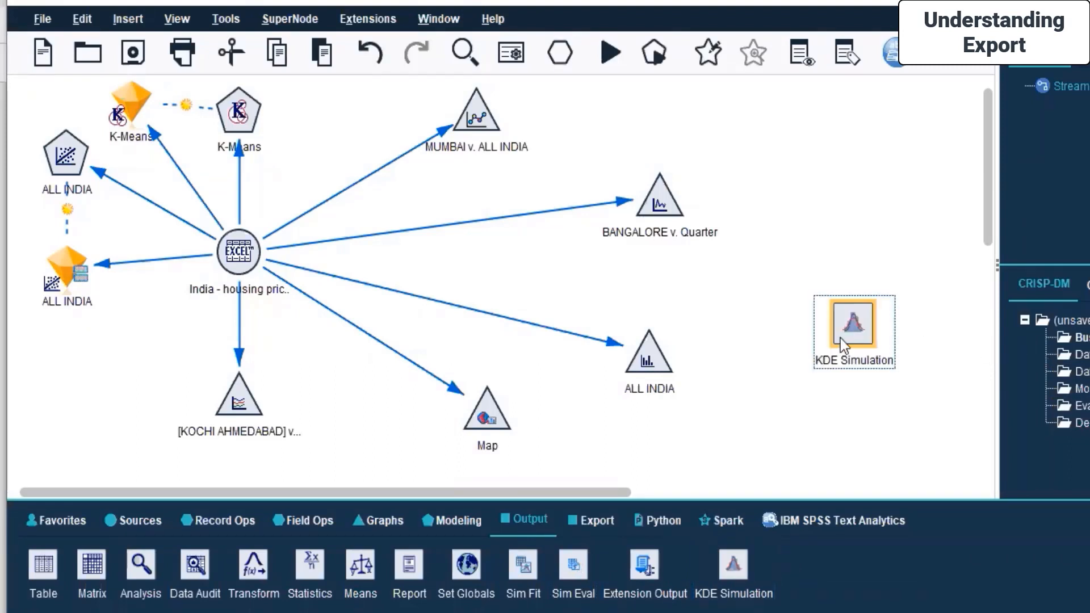
pyautogui.hotkey('ctrl', 'z')
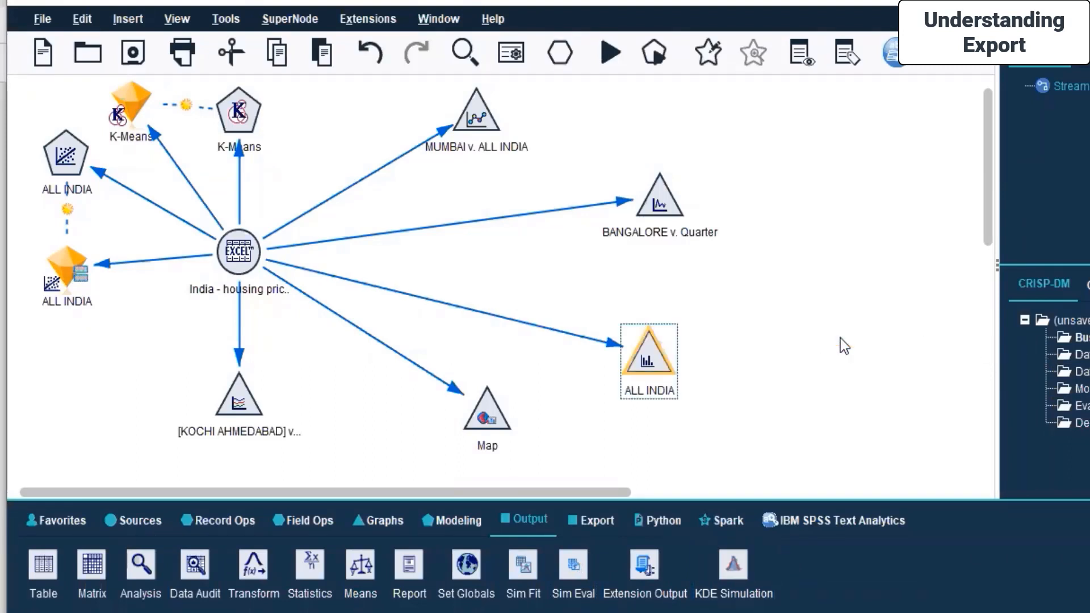
pyautogui.click(841, 338)
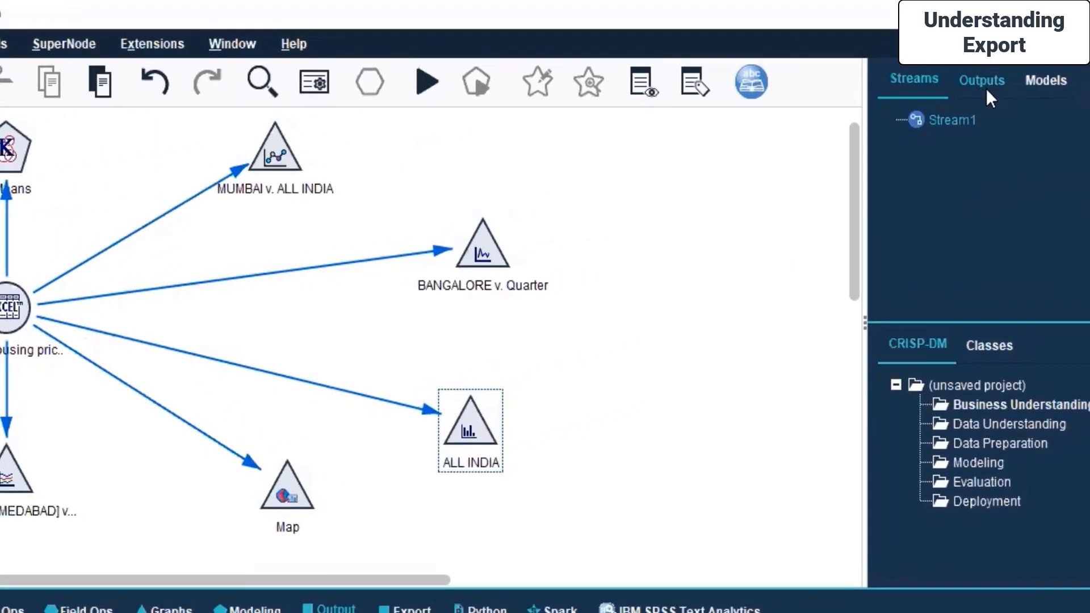
pyautogui.click(985, 85)
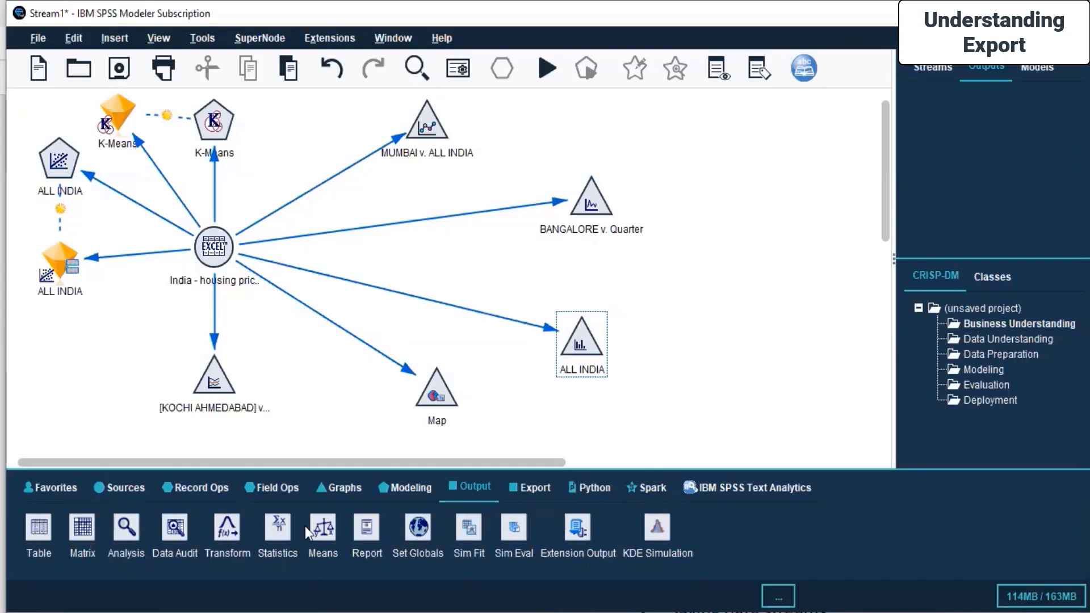
pyautogui.click(129, 531)
pyautogui.moveTo(129, 531); pyautogui.dragTo(852, 218)
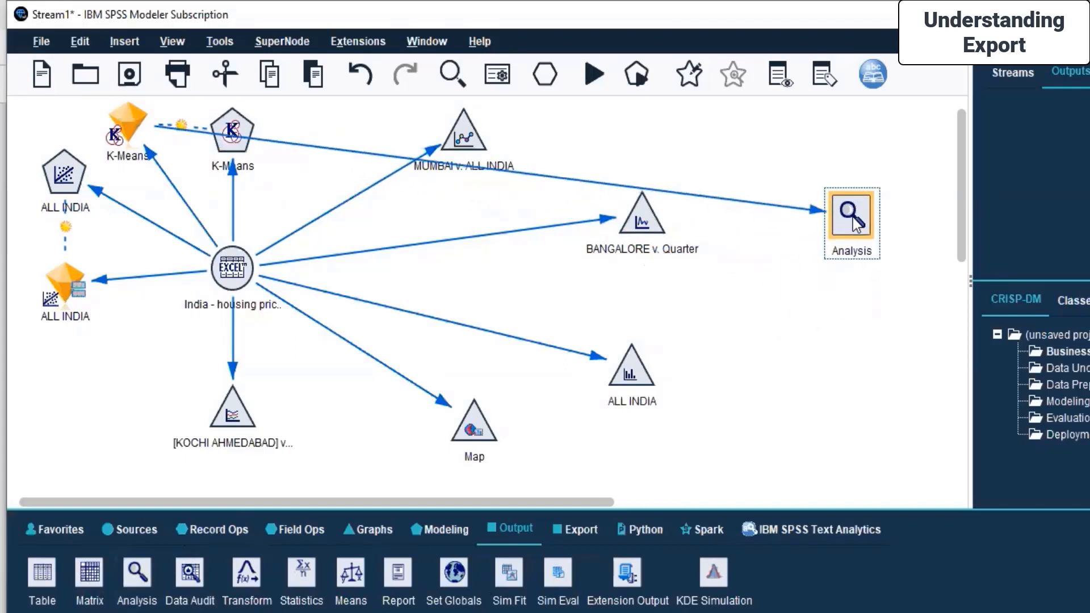
pyautogui.click(352, 153)
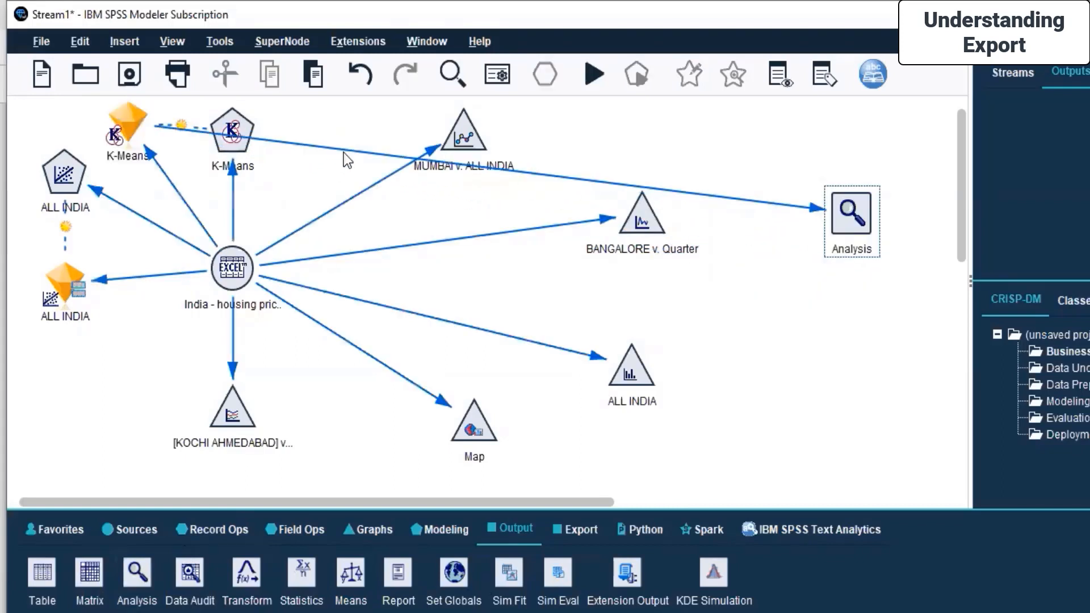
pyautogui.rightClick(845, 219)
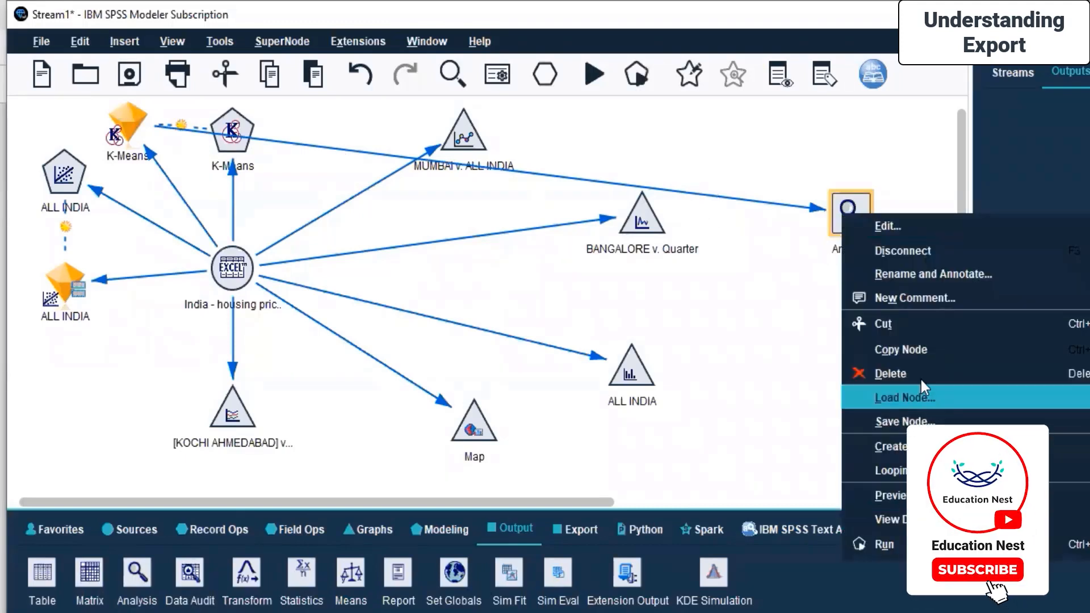
pyautogui.click(868, 373)
# Add an Analysis node from the Output palette and place it in the canvas's lower-left corner below the ALL INDIA nodes.
pyautogui.moveTo(136, 574); pyautogui.dragTo(829, 219)
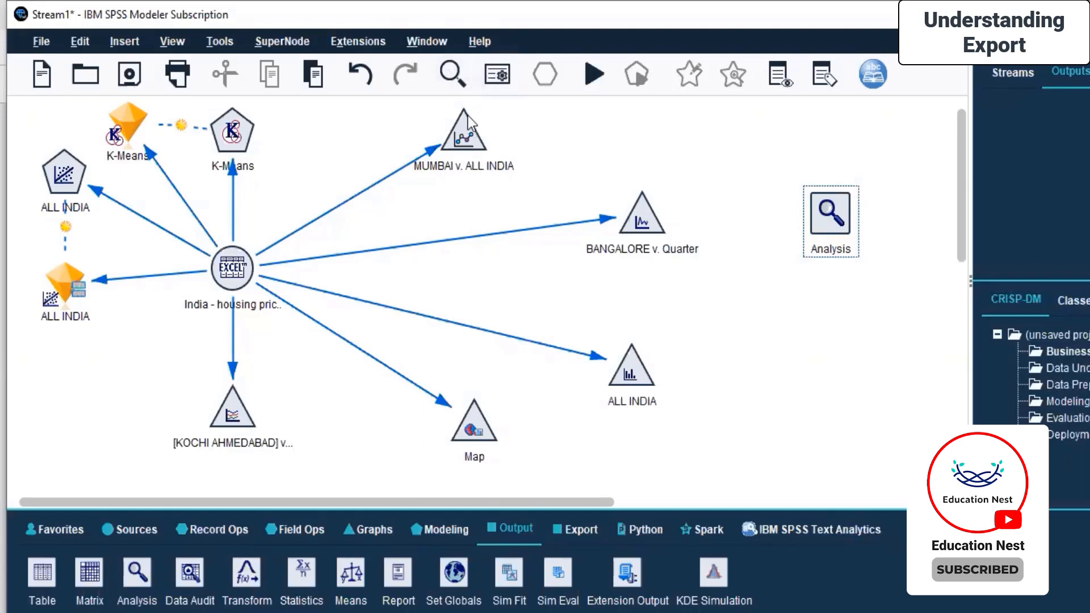
pyautogui.moveTo(839, 218); pyautogui.dragTo(618, 134)
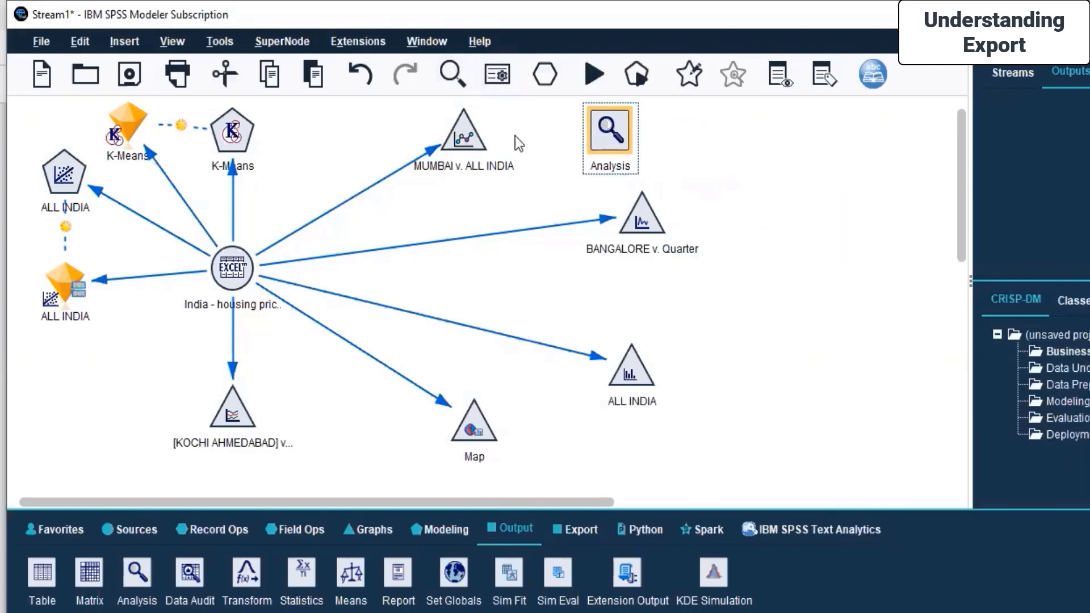
pyautogui.click(465, 131)
pyautogui.rightClick(464, 130)
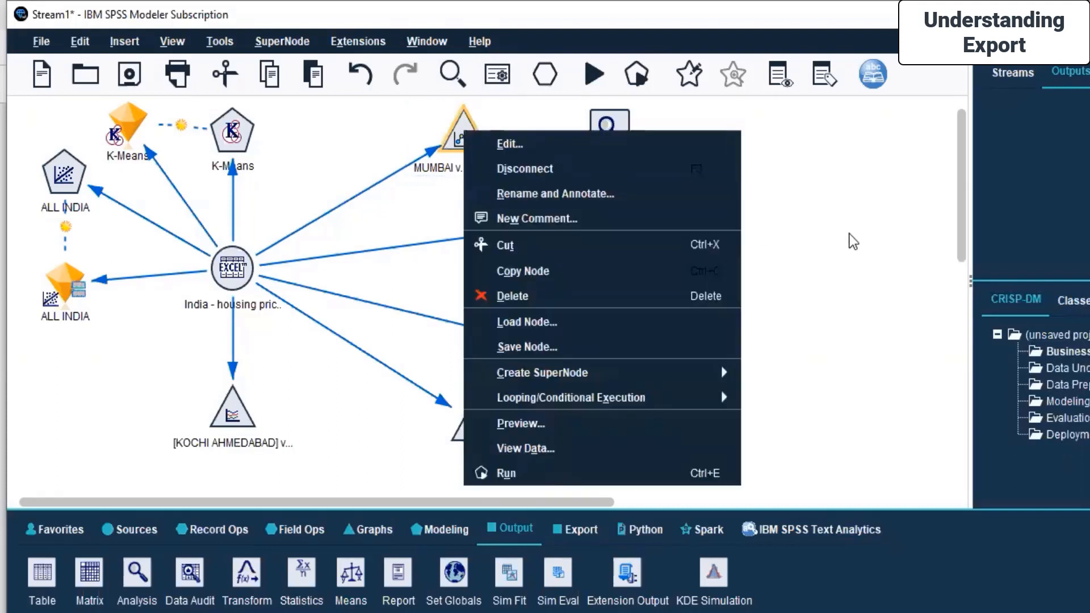
pyautogui.click(850, 234)
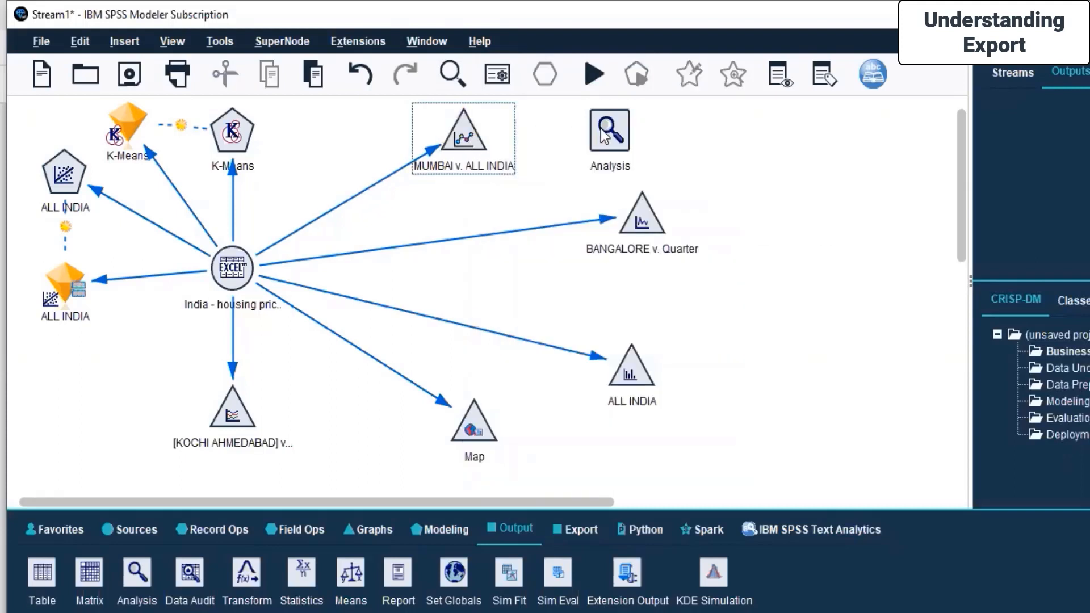
pyautogui.moveTo(602, 131); pyautogui.dragTo(804, 222)
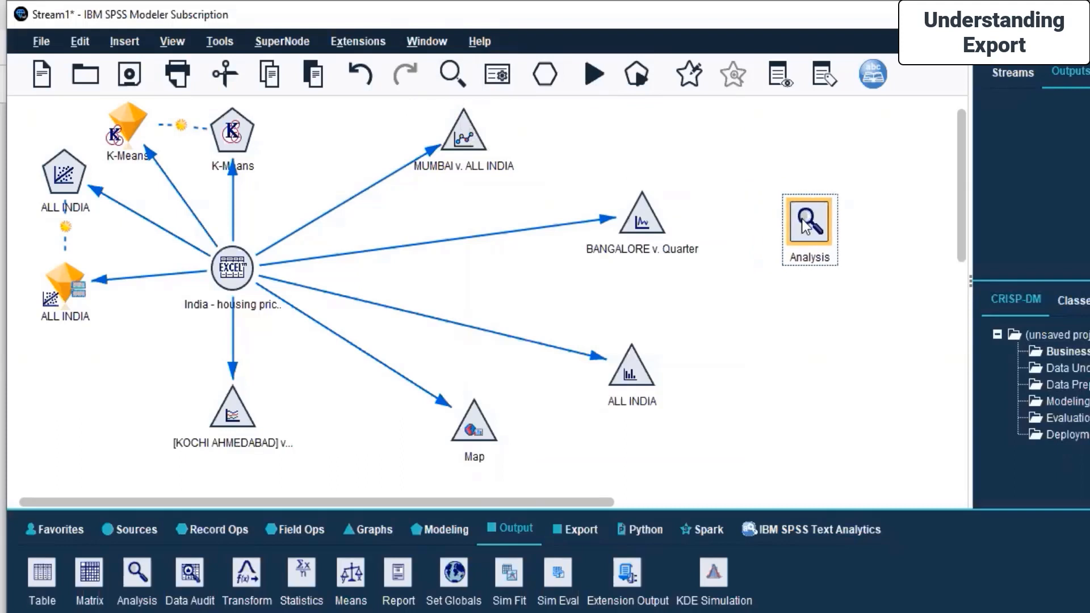
pyautogui.click(642, 227)
pyautogui.rightClick(642, 227)
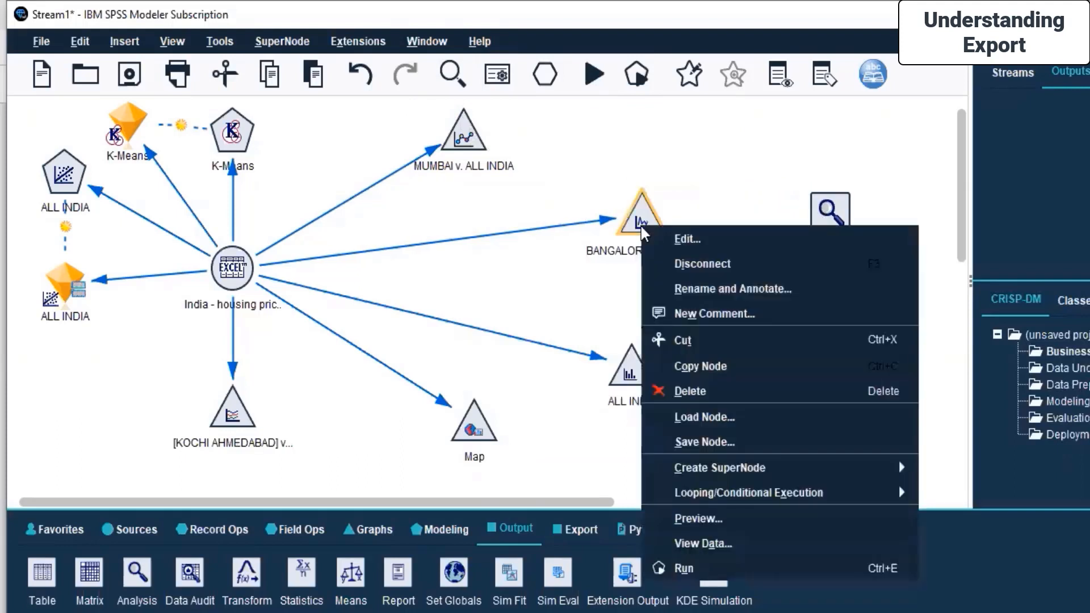
pyautogui.click(745, 169)
pyautogui.moveTo(833, 226); pyautogui.dragTo(73, 448)
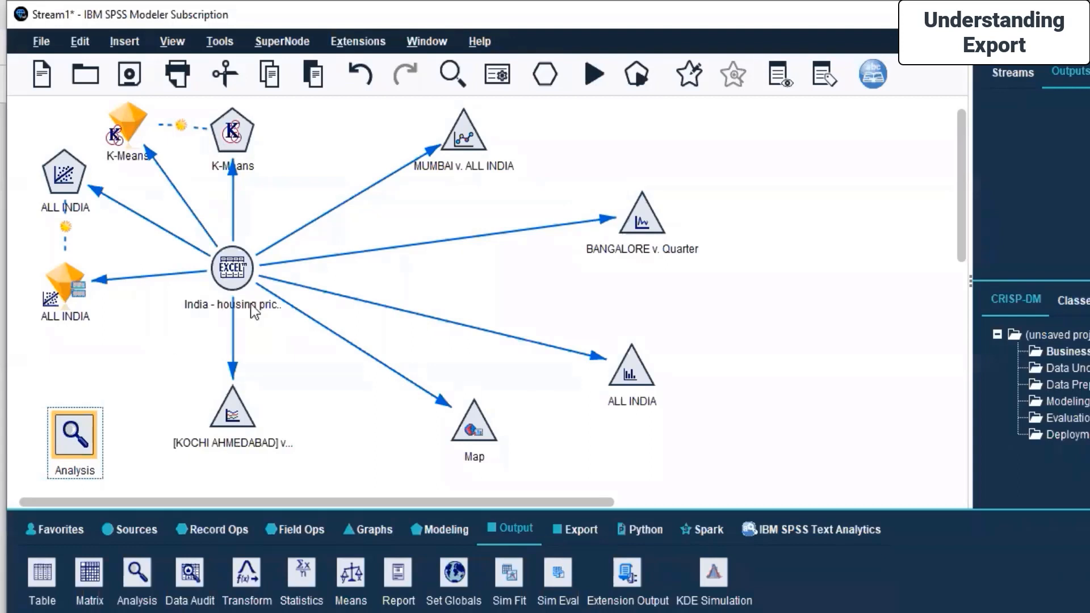
# Connect the India housing source node to the Analysis node and shift the source node slightly right.
pyautogui.click(231, 276)
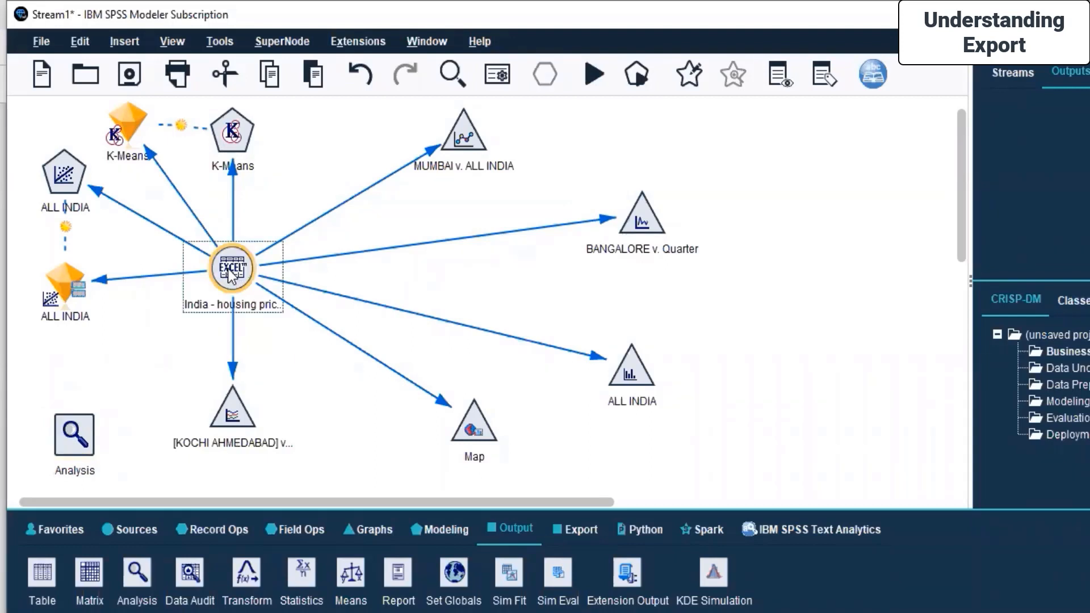
pyautogui.rightClick(230, 277)
pyautogui.press('Escape')
pyautogui.click(76, 446)
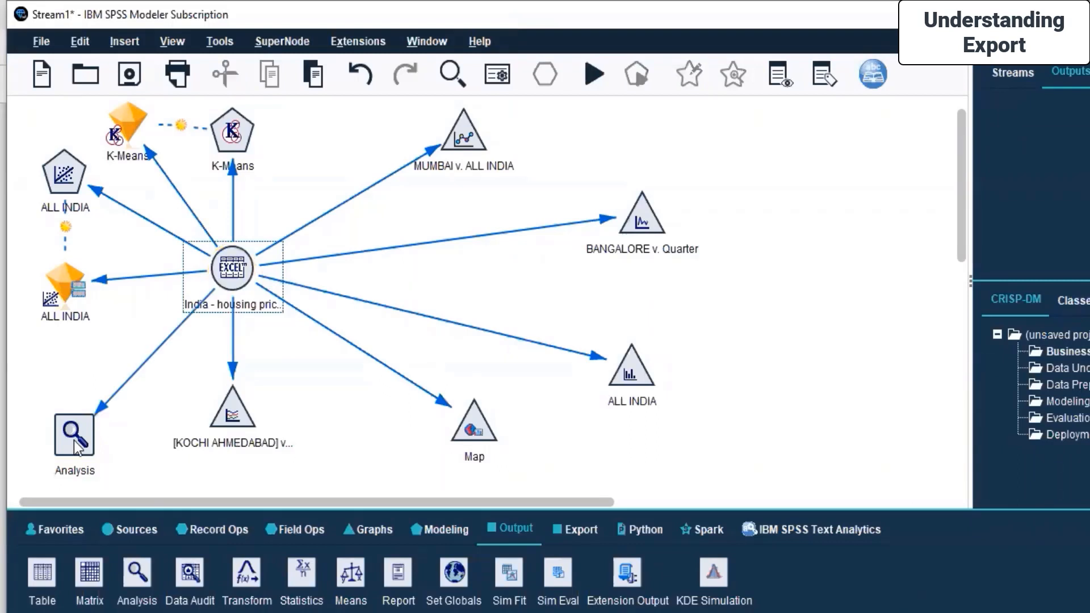
pyautogui.moveTo(241, 274); pyautogui.dragTo(346, 274)
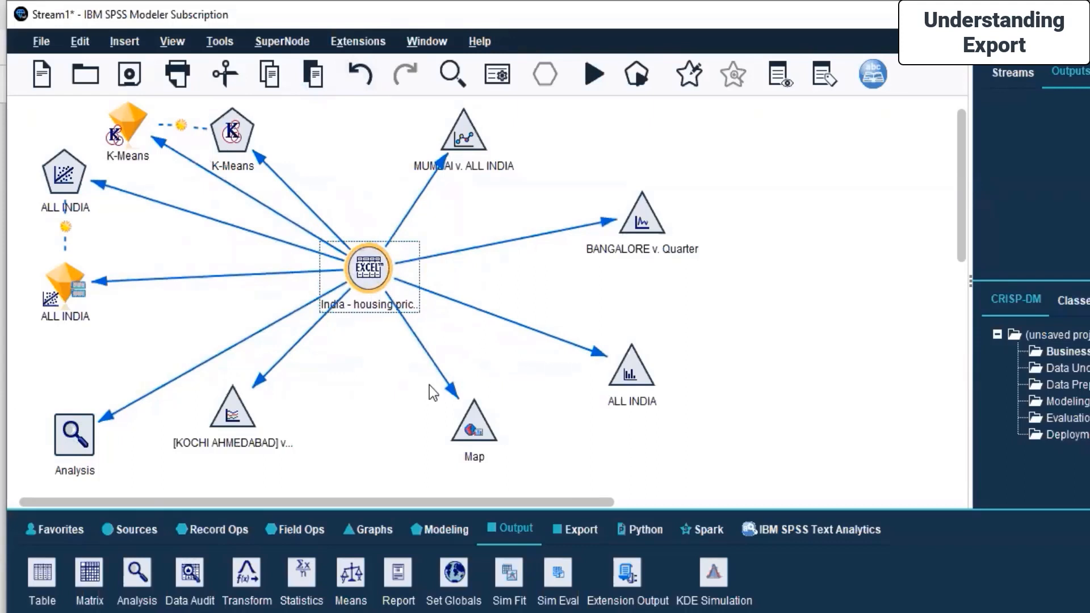
# Run the ALL INDIA histogram node and close its histogram window.
pyautogui.click(217, 418)
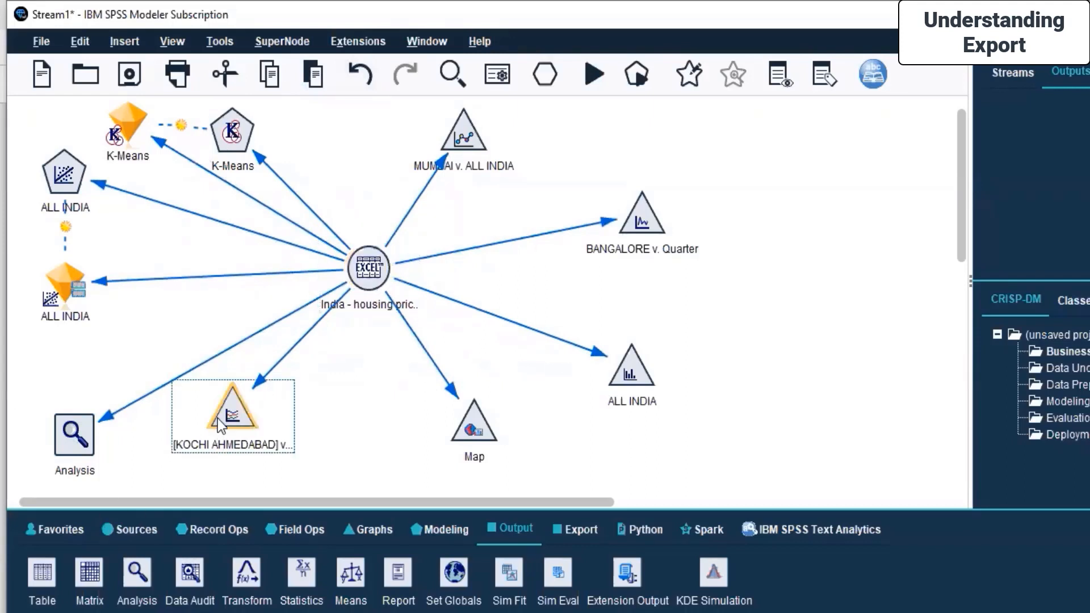
pyautogui.click(483, 433)
pyautogui.click(633, 379)
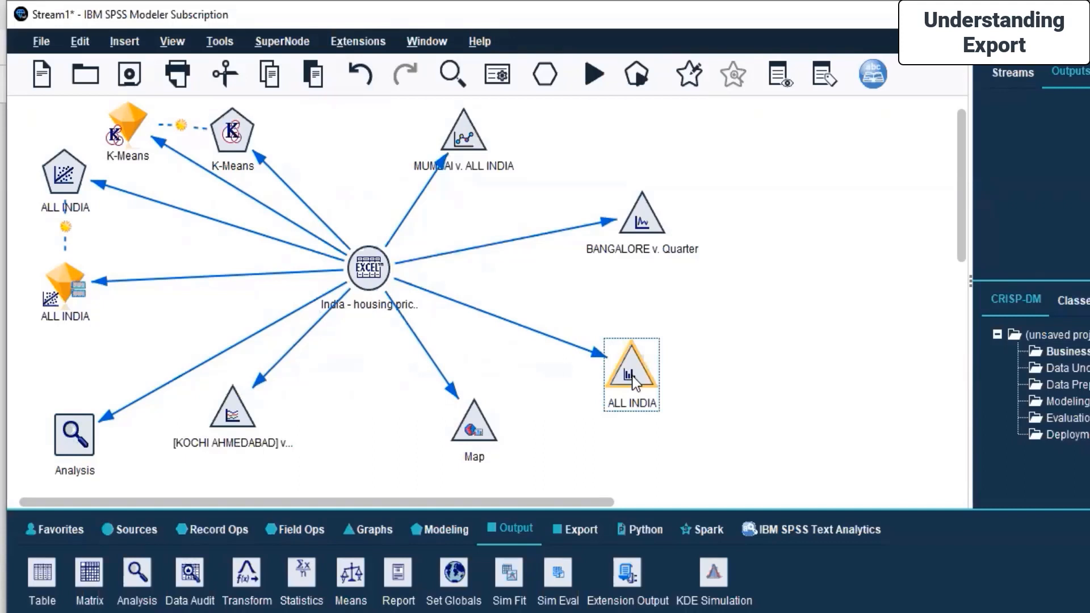
pyautogui.rightClick(633, 379)
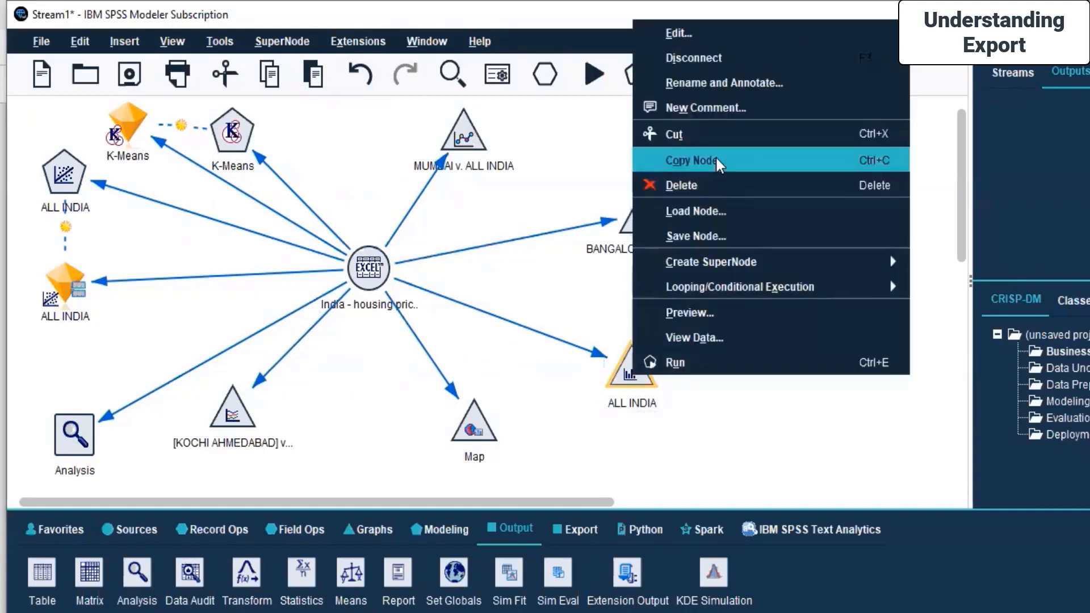
pyautogui.click(688, 358)
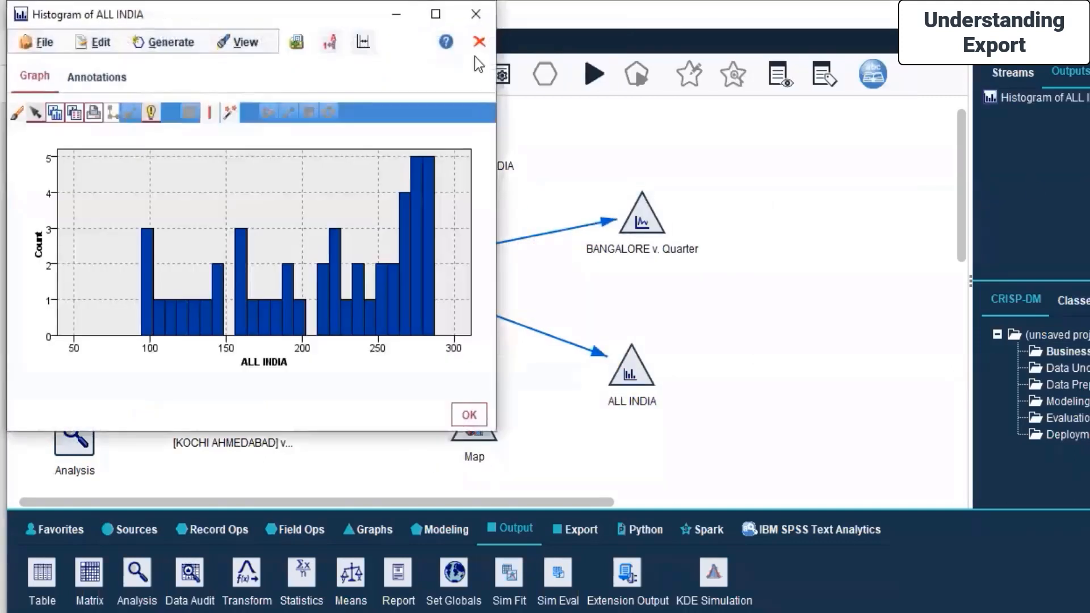
pyautogui.click(474, 40)
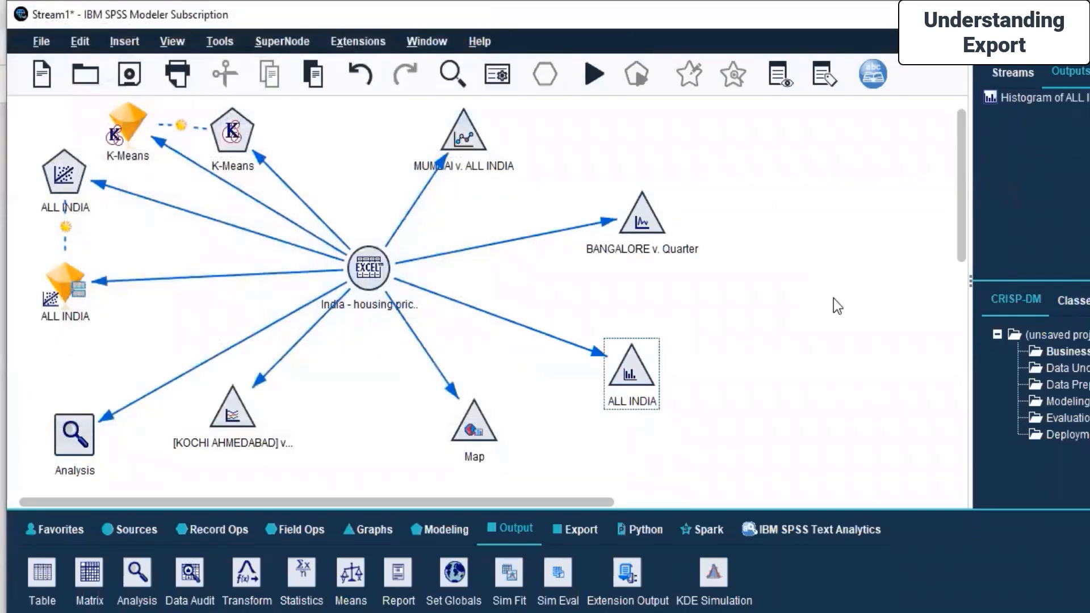
# Examine the BANGALORE and MUMBAI graph nodes and the Graphs palette, then return to the Output palette.
pyautogui.click(643, 215)
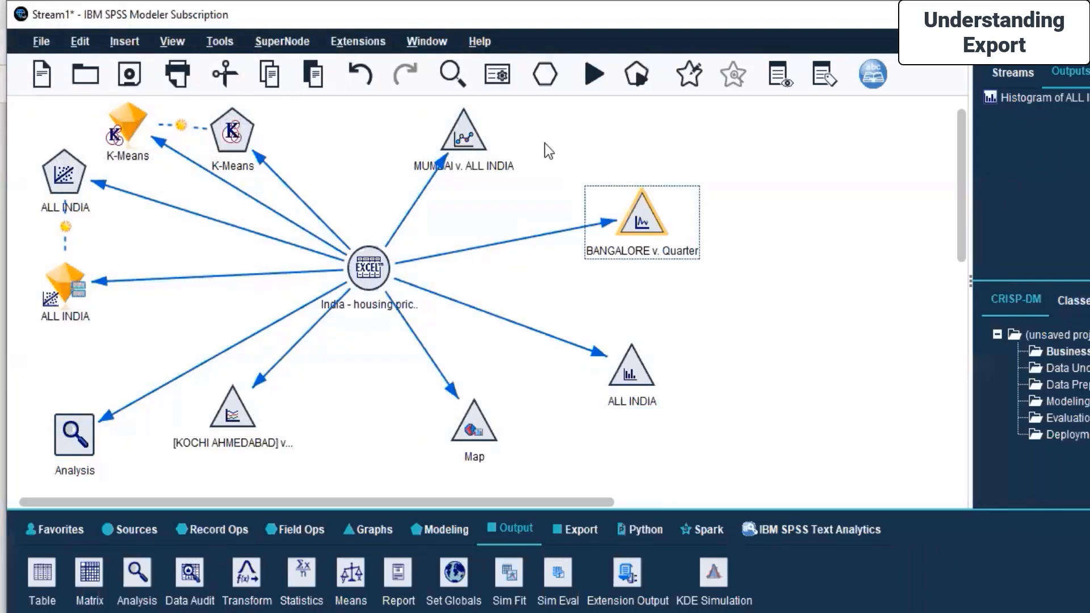
pyautogui.click(473, 139)
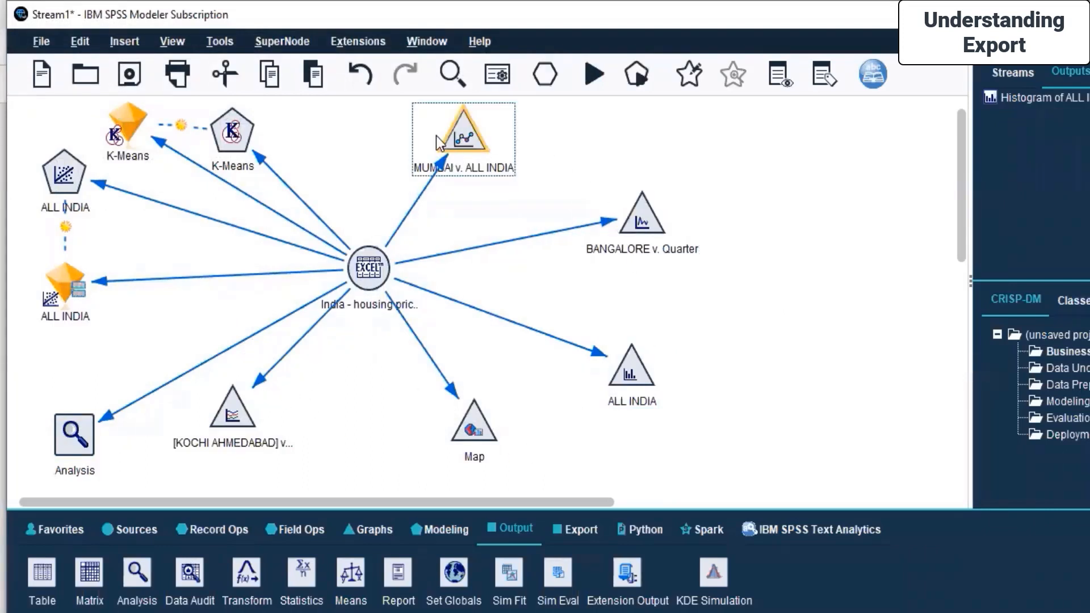
pyautogui.click(452, 527)
pyautogui.click(371, 528)
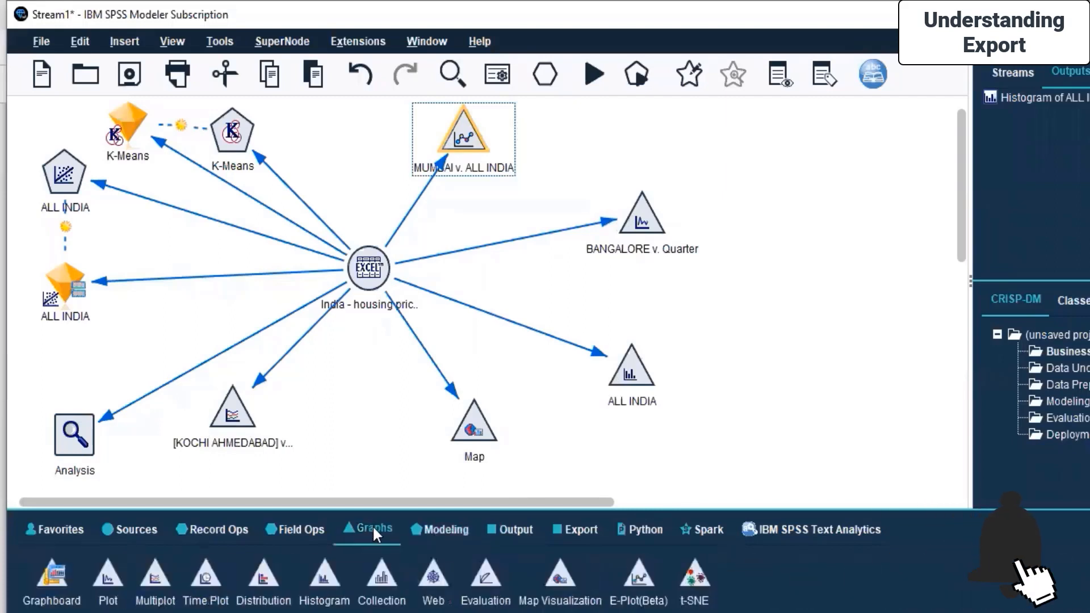
pyautogui.click(878, 306)
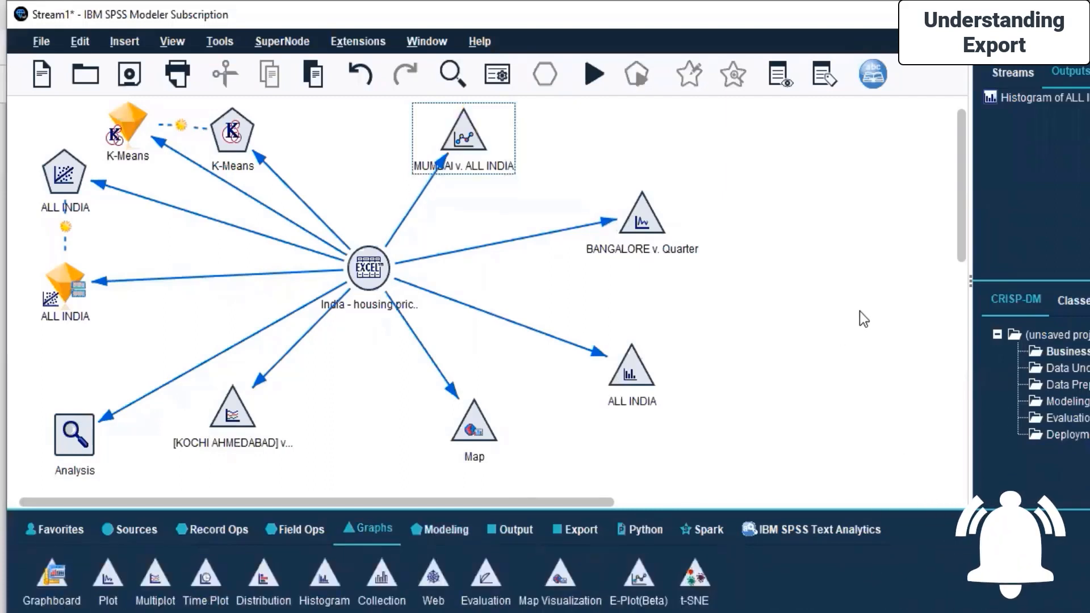
pyautogui.click(513, 529)
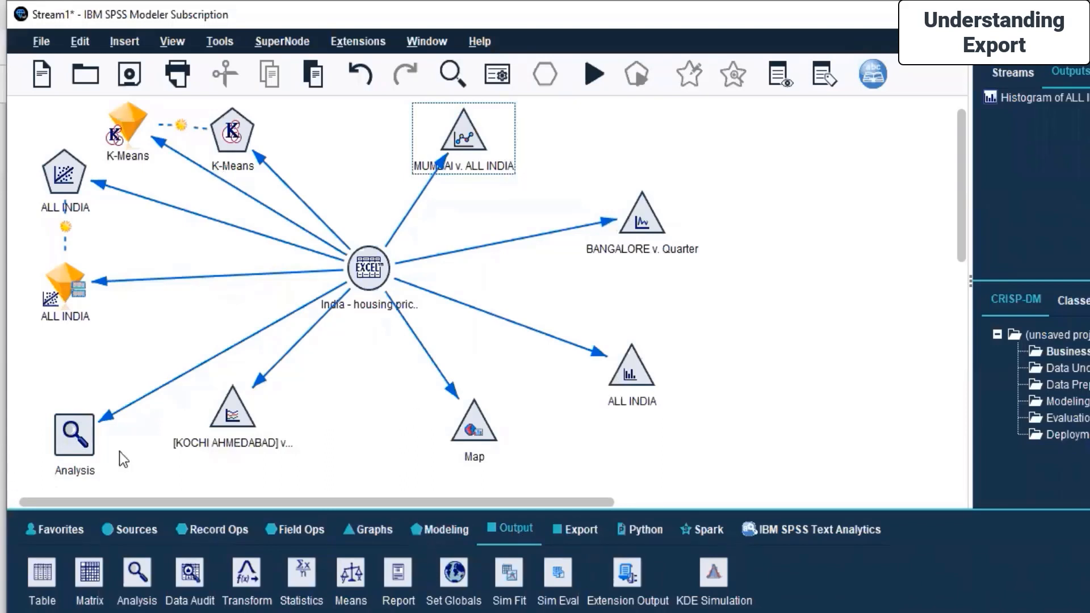
# Try to run the Analysis node and close the stream messages dialog.
pyautogui.click(75, 432)
pyautogui.rightClick(75, 423)
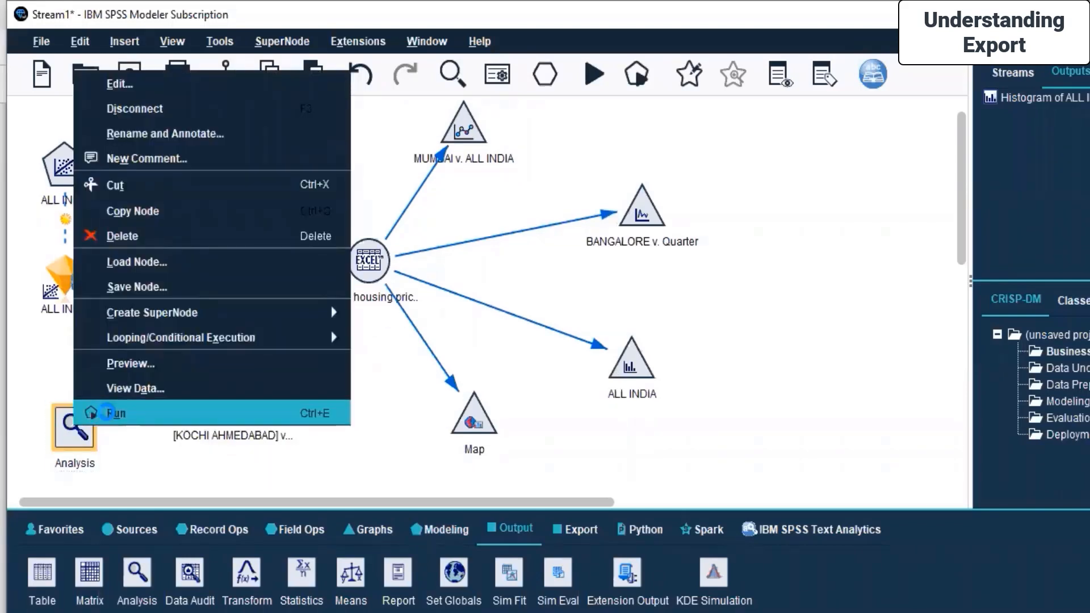
pyautogui.click(113, 413)
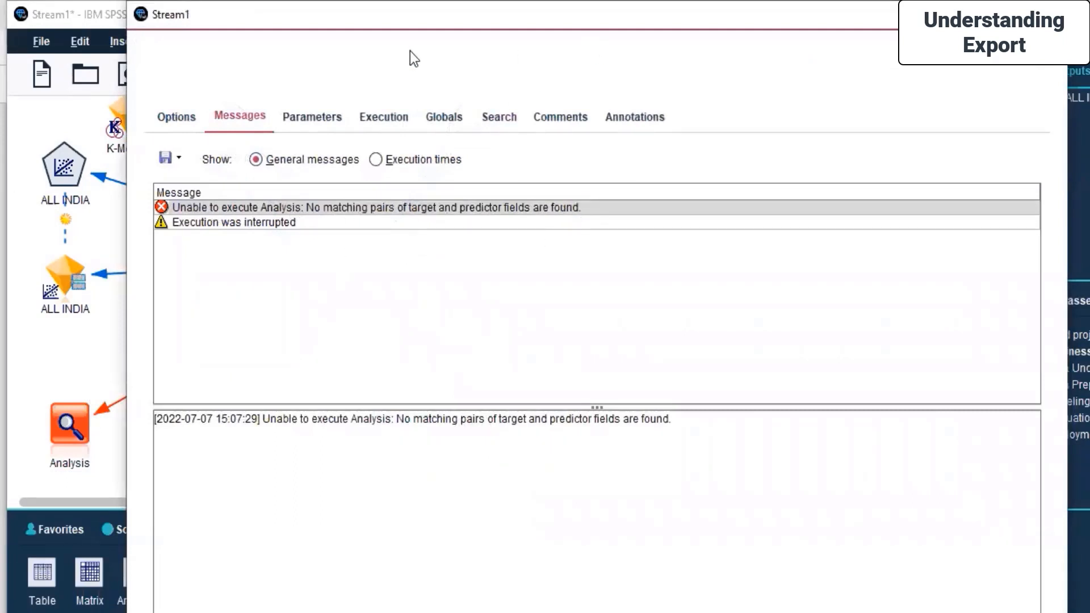
pyautogui.moveTo(412, 20); pyautogui.dragTo(429, 146)
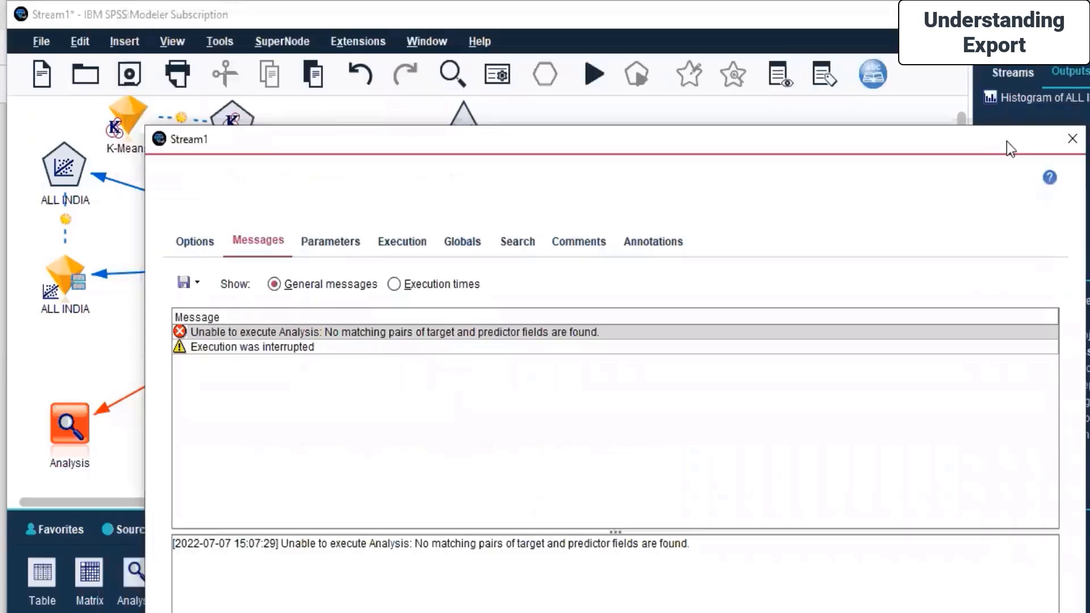
pyautogui.click(1071, 140)
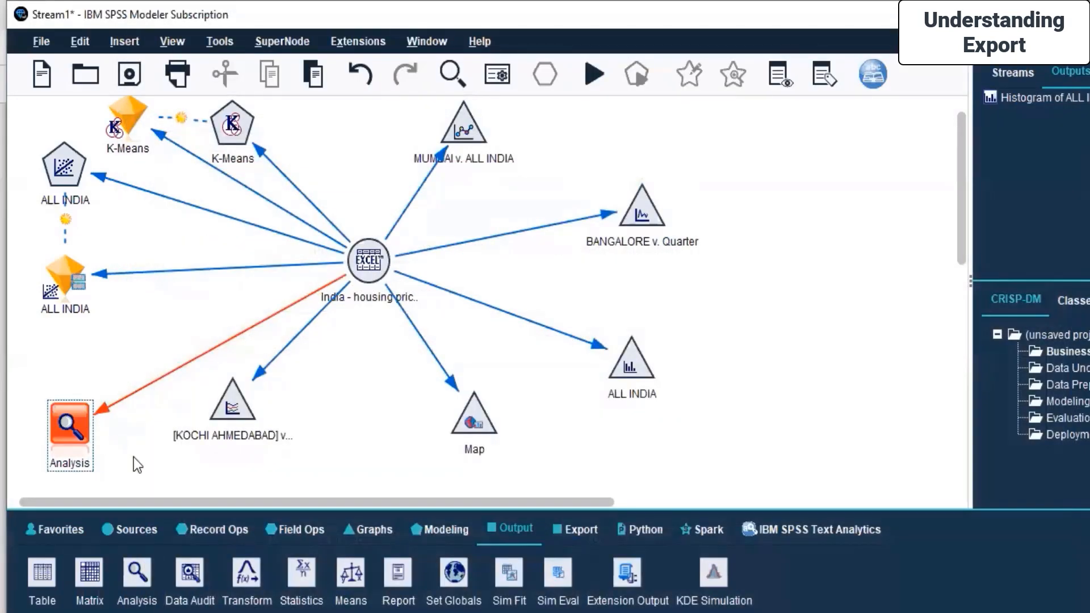
# Open the Analysis node's settings and look through its Analysis, Output and Annotations tabs.
pyautogui.click(134, 457)
pyautogui.rightClick(83, 413)
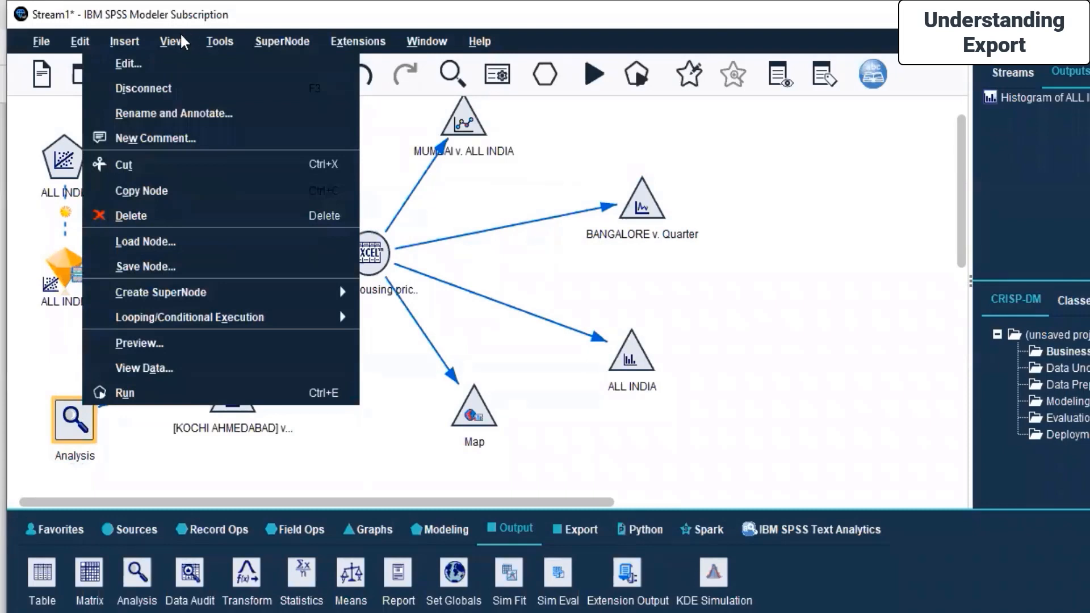
pyautogui.click(179, 66)
pyautogui.moveTo(333, 117); pyautogui.dragTo(786, 68)
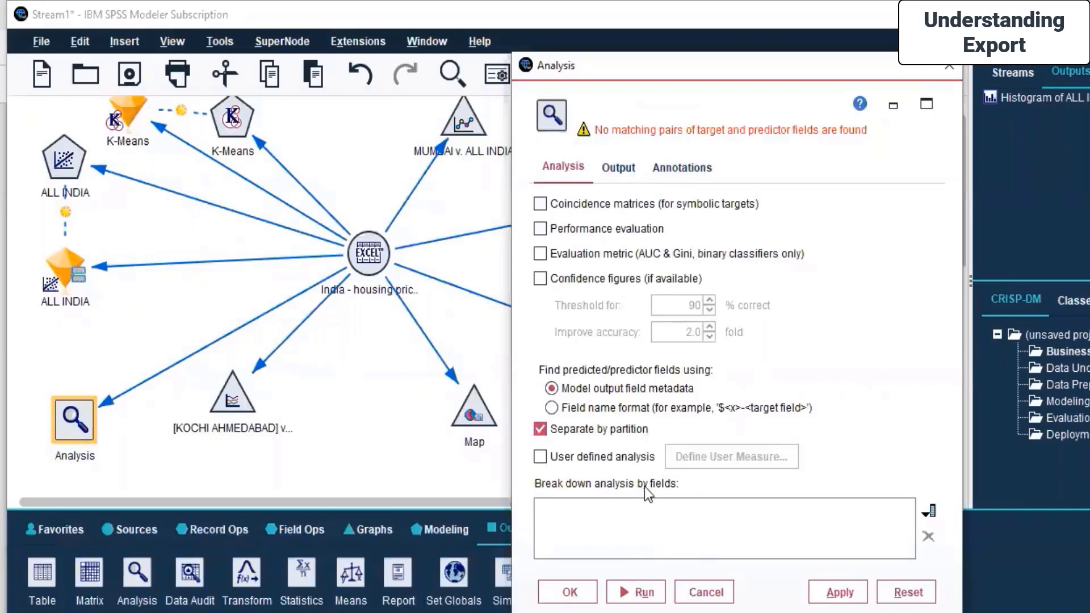
pyautogui.click(619, 168)
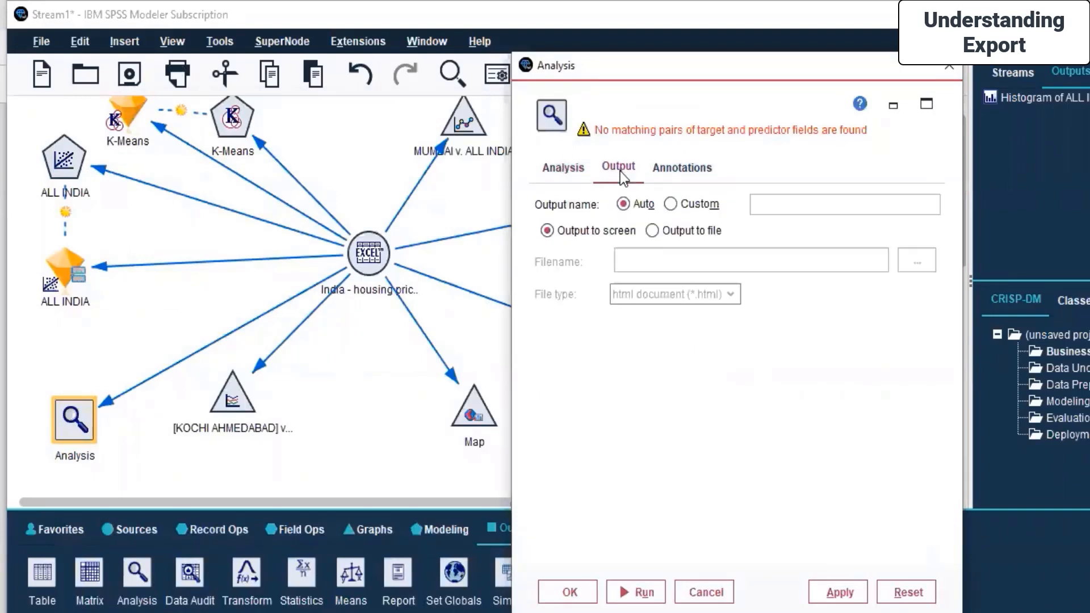
pyautogui.click(695, 173)
pyautogui.click(568, 170)
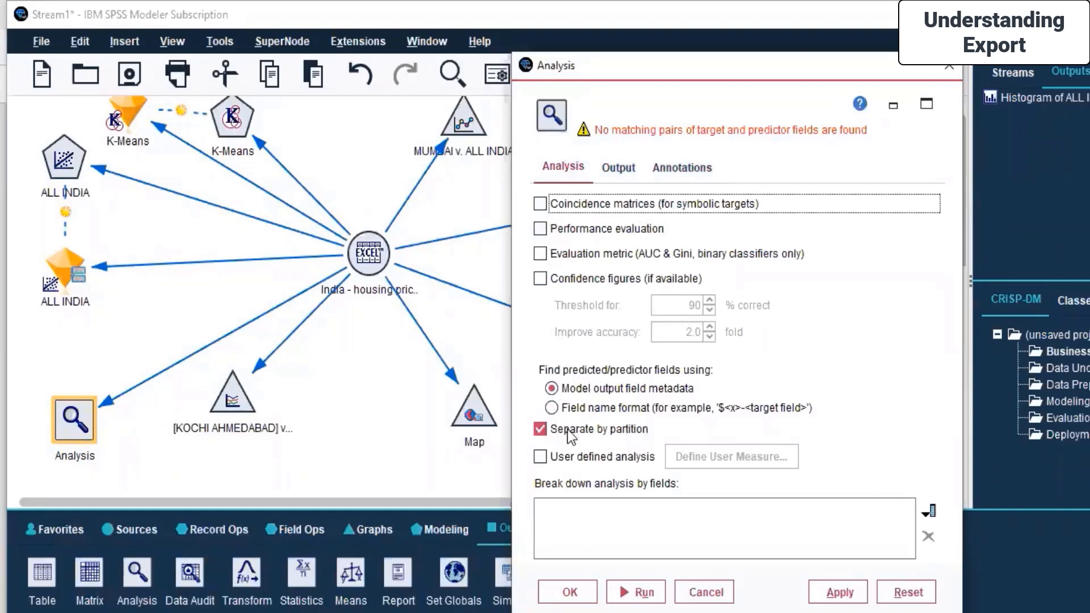
# Add Quarter as the break-down field in the Analysis node and confirm the settings.
pyautogui.click(932, 512)
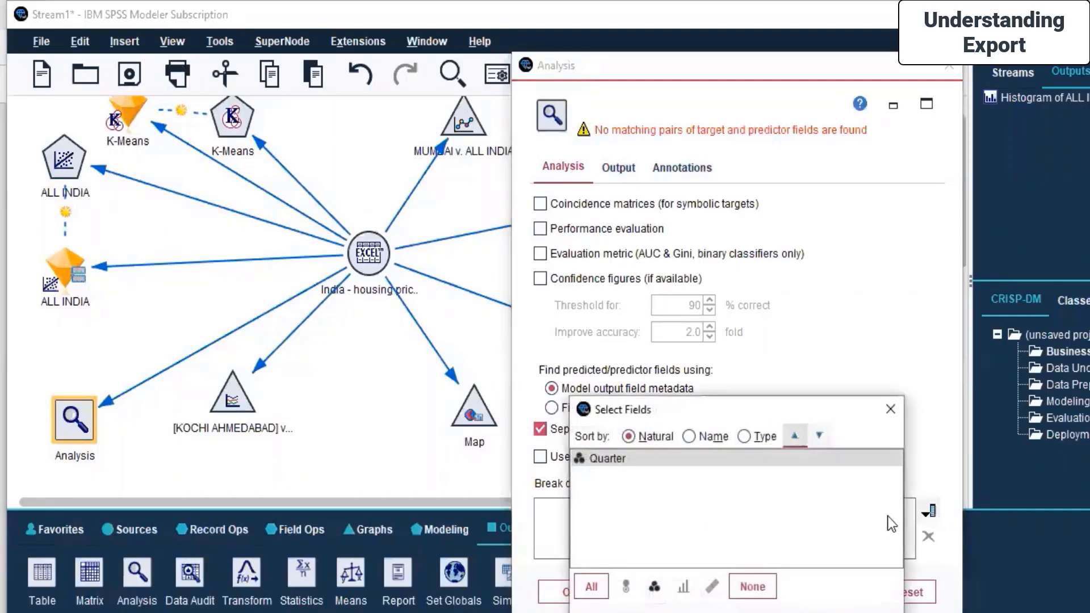
pyautogui.click(745, 436)
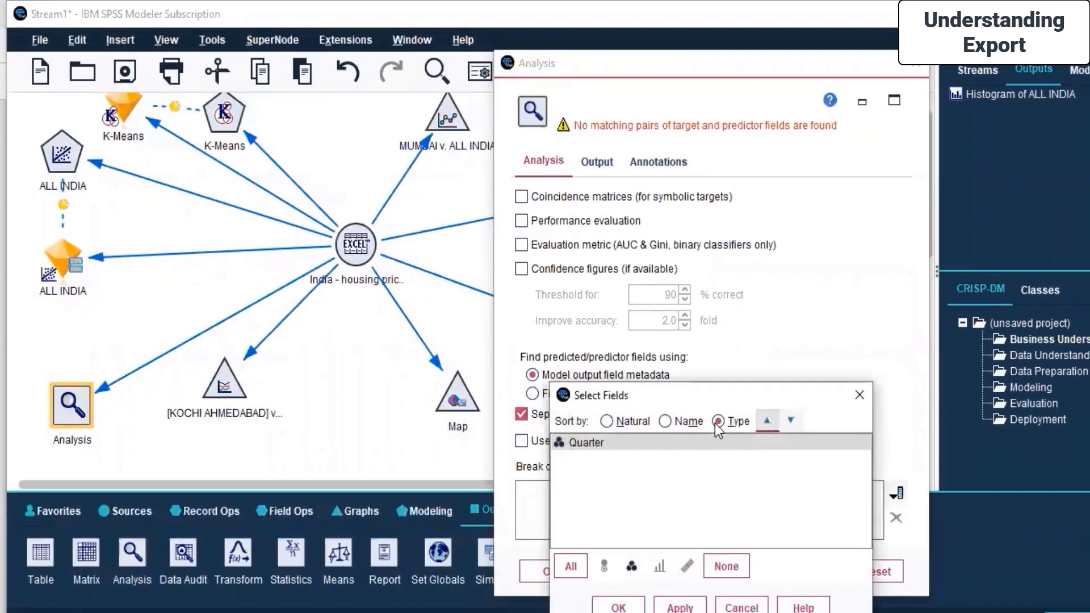
pyautogui.click(640, 460)
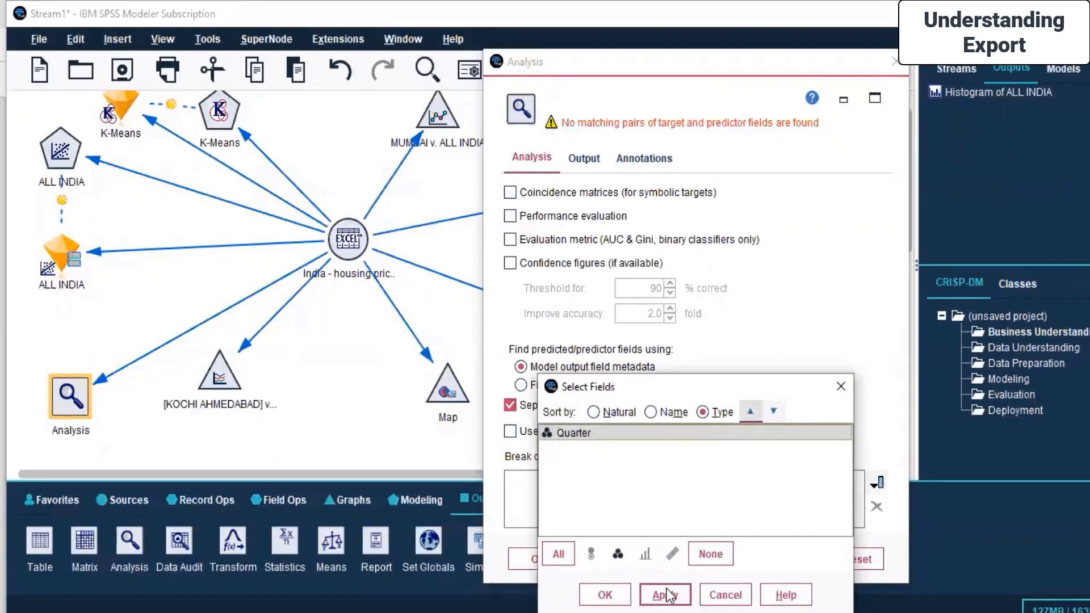
pyautogui.click(665, 595)
pyautogui.click(605, 595)
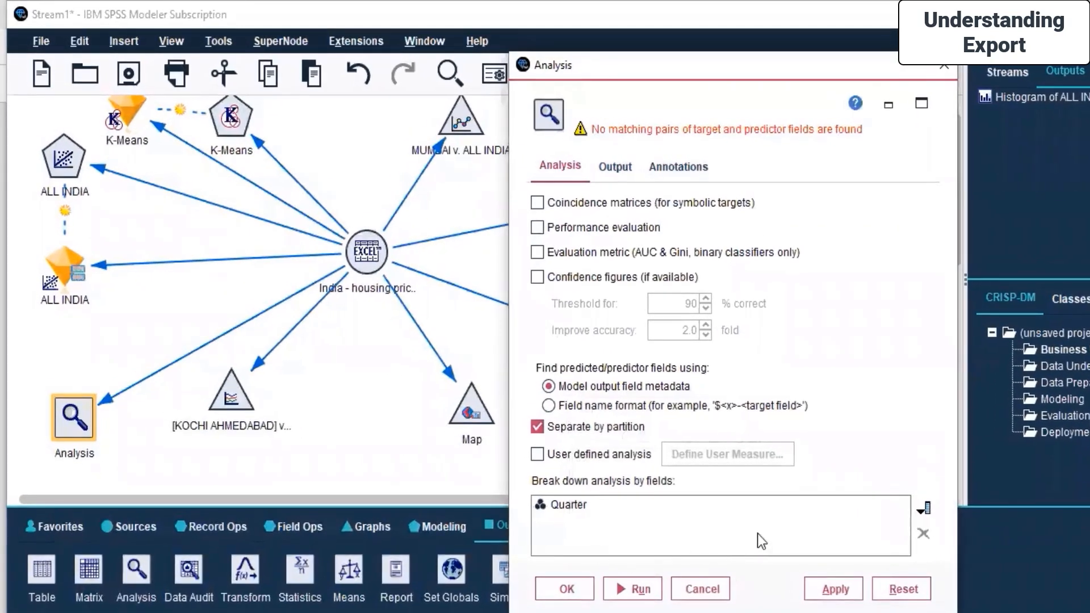
pyautogui.click(616, 170)
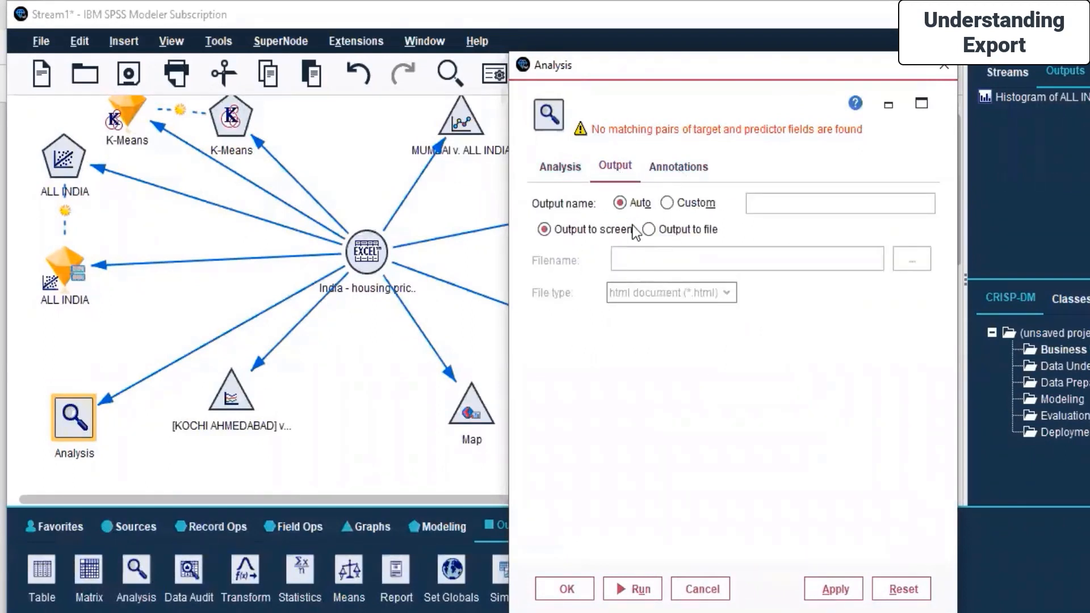
pyautogui.click(702, 172)
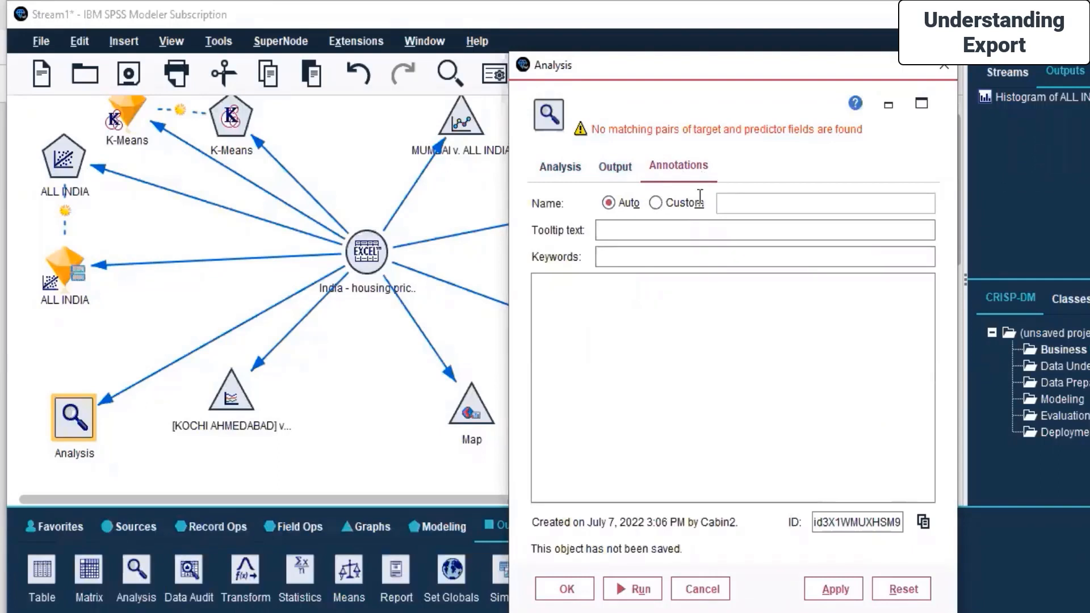
pyautogui.click(565, 589)
# Run the Analysis node again and dismiss the execution messages window.
pyautogui.rightClick(56, 405)
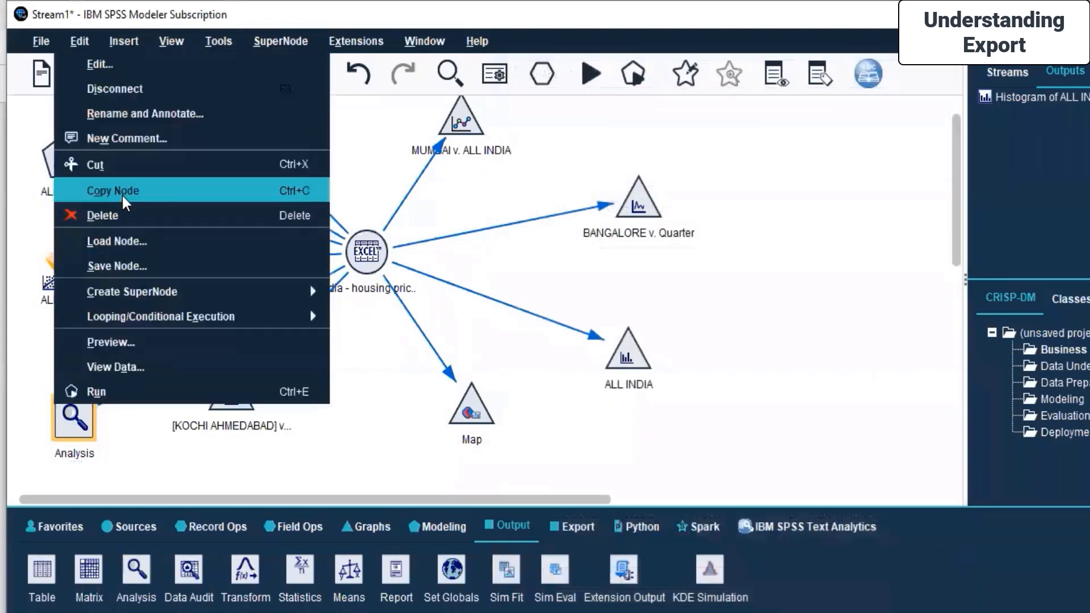
pyautogui.click(97, 392)
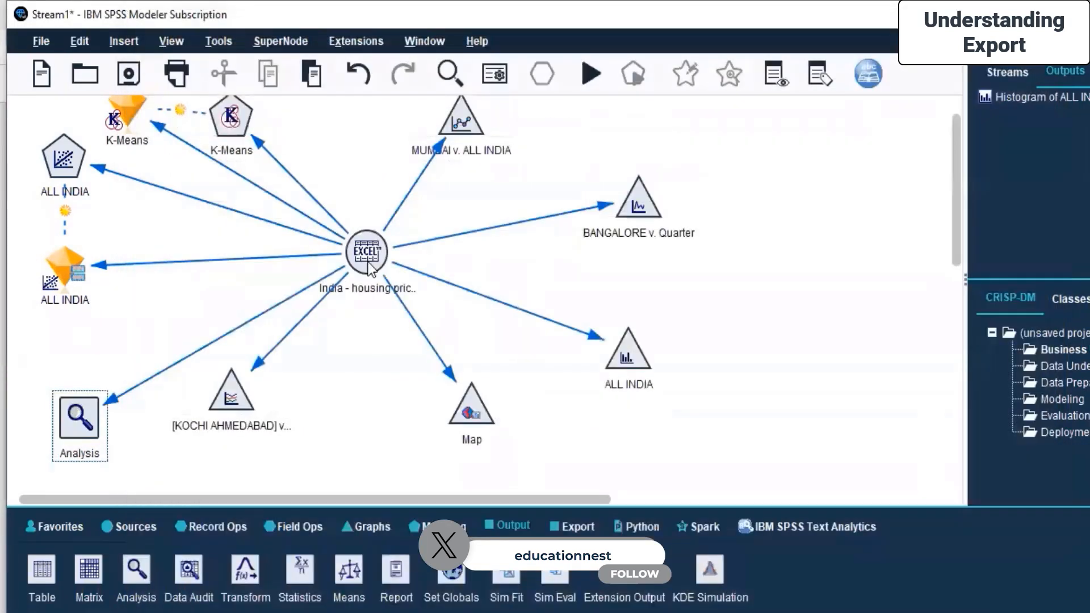
pyautogui.click(367, 256)
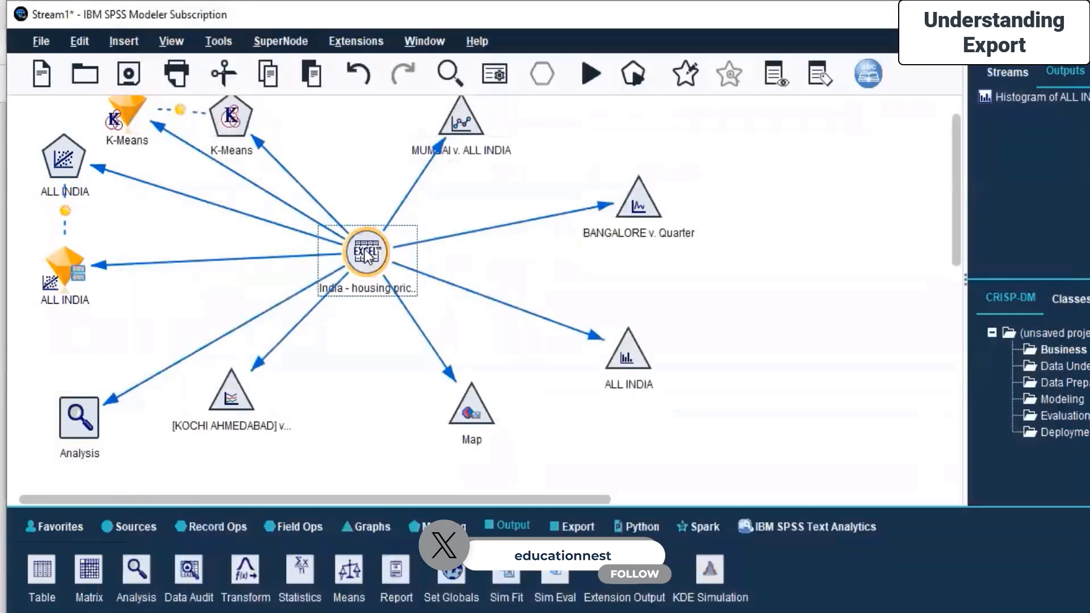
# Inspect the housing source node's Filter, Types and Annotations tabs and its filter options menu.
pyautogui.rightClick(366, 255)
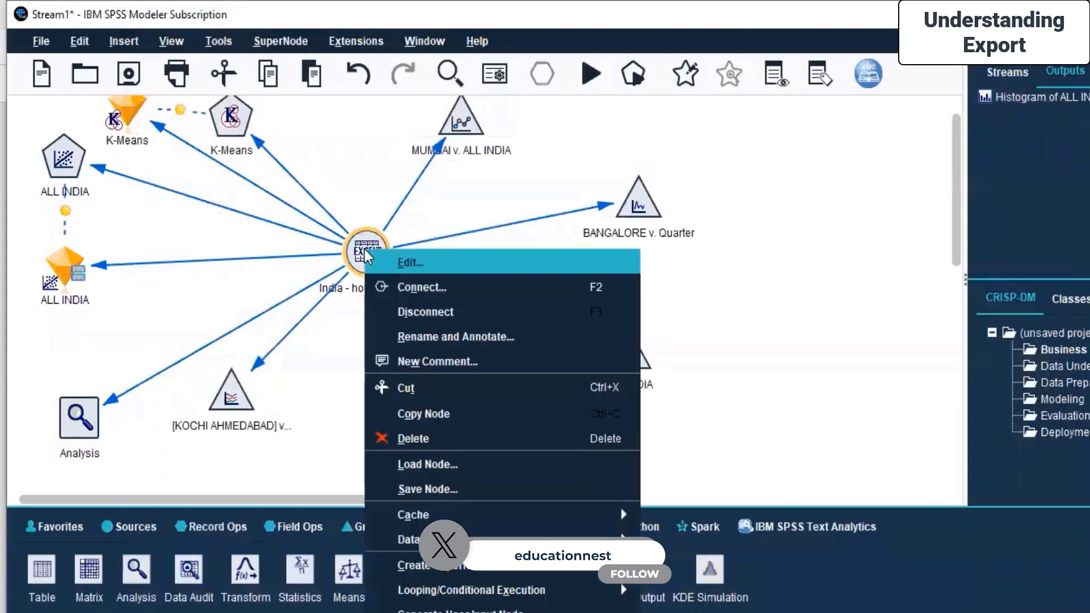
pyautogui.click(397, 262)
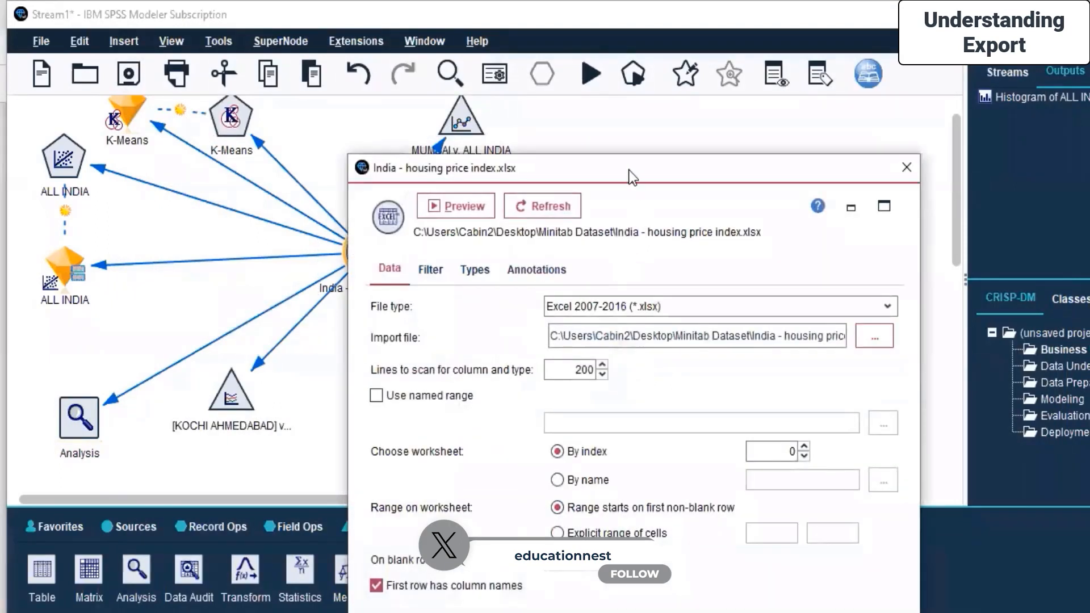
pyautogui.moveTo(629, 169); pyautogui.dragTo(577, 98)
pyautogui.click(375, 196)
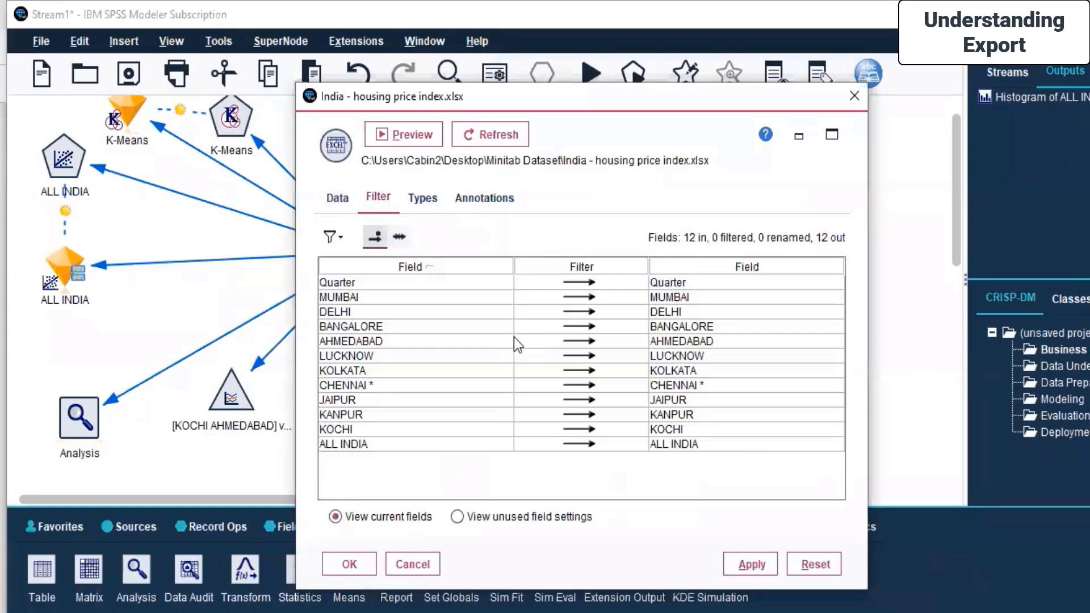
pyautogui.click(423, 200)
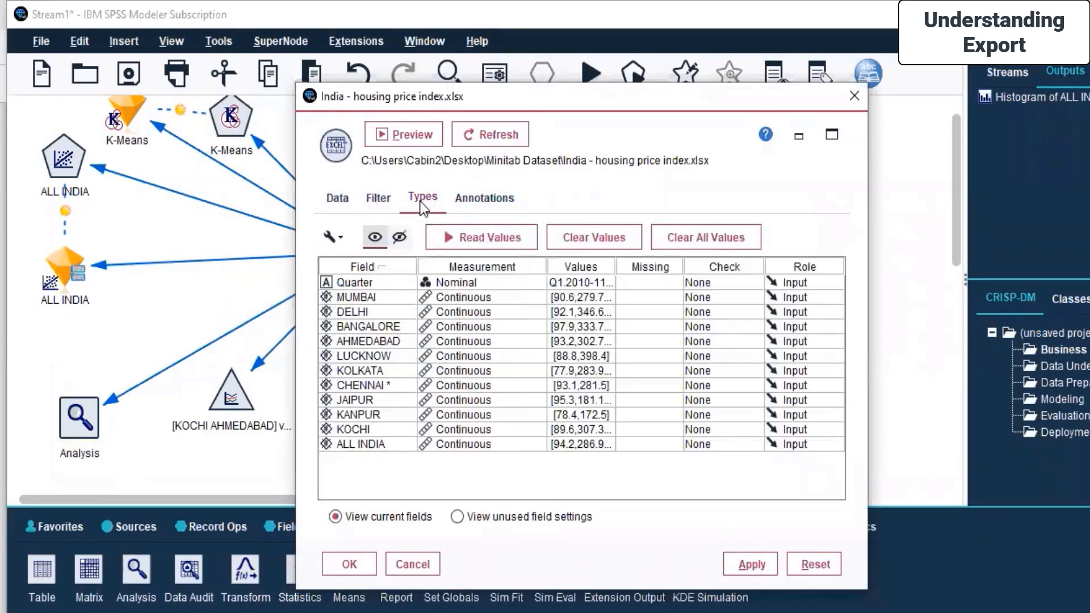
pyautogui.click(470, 197)
pyautogui.click(382, 199)
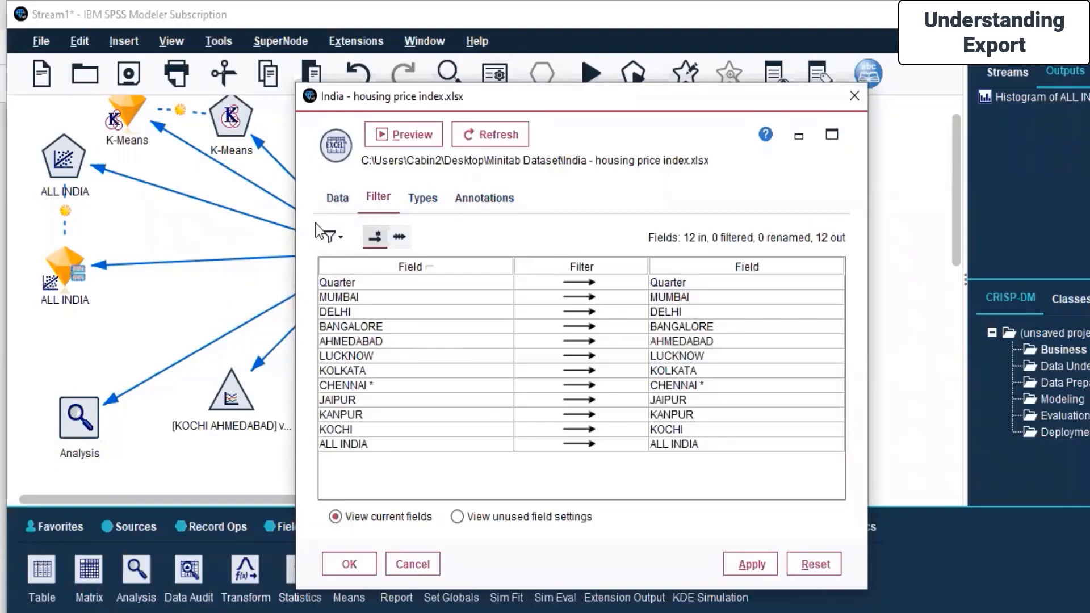
pyautogui.click(342, 237)
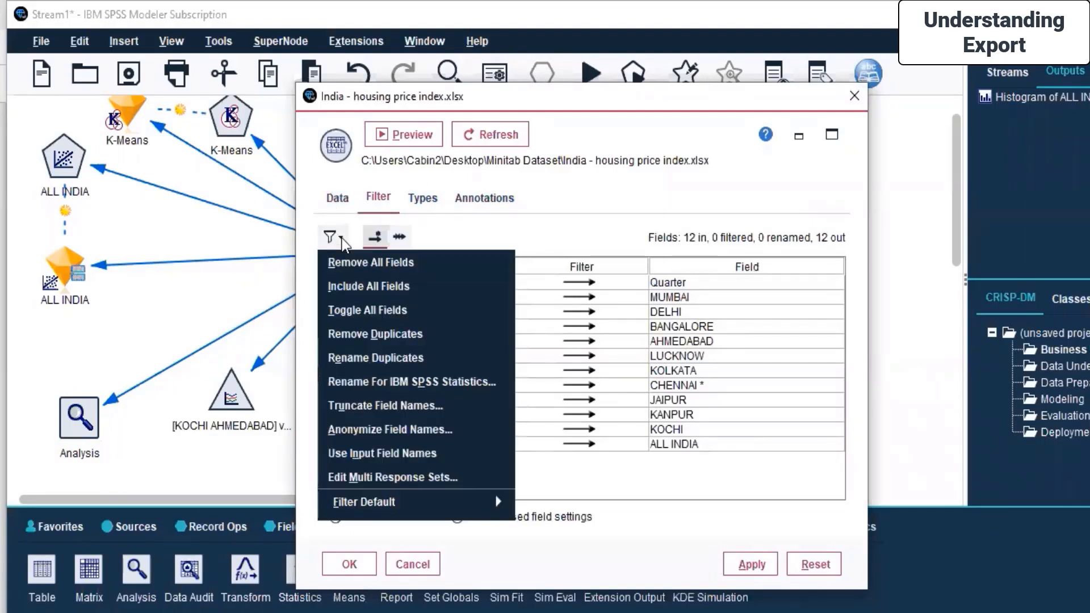
pyautogui.click(342, 198)
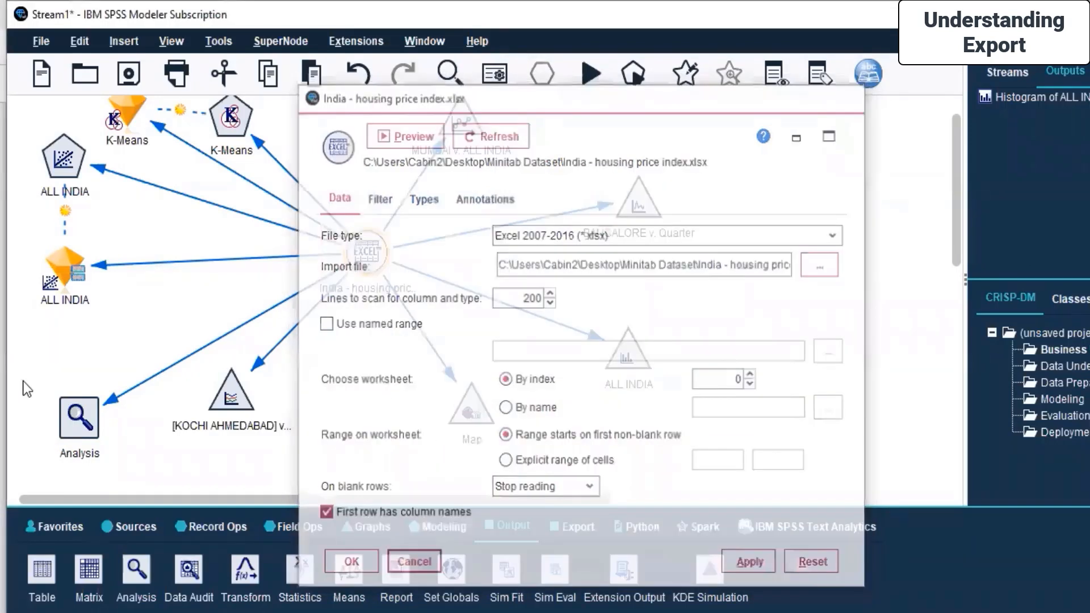
# Enable coincidence matrices, confidence figures and user defined analysis in the Analysis node settings.
pyautogui.rightClick(90, 417)
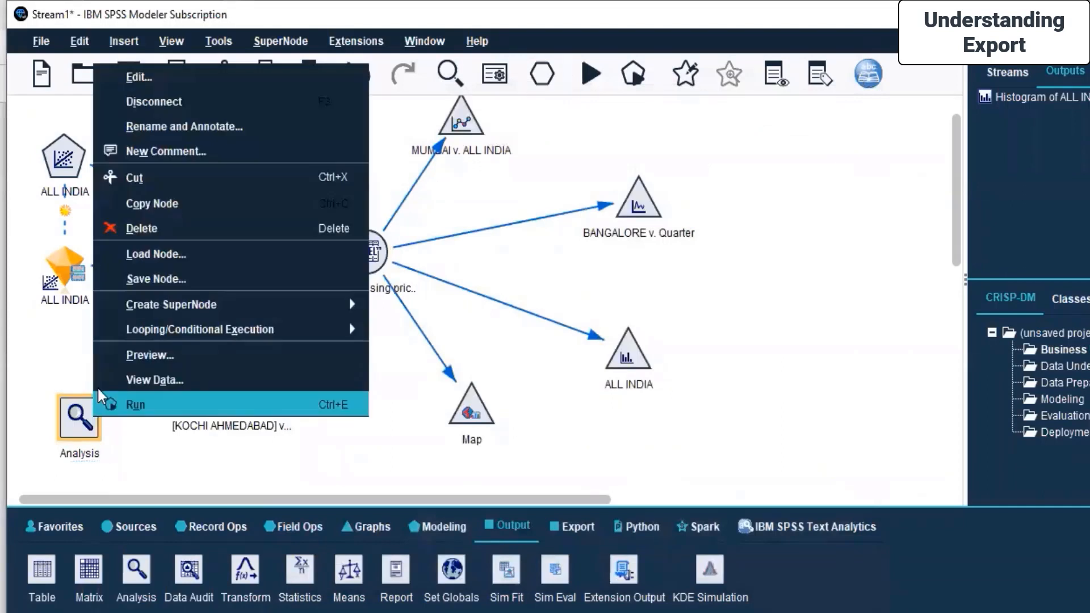
pyautogui.click(152, 81)
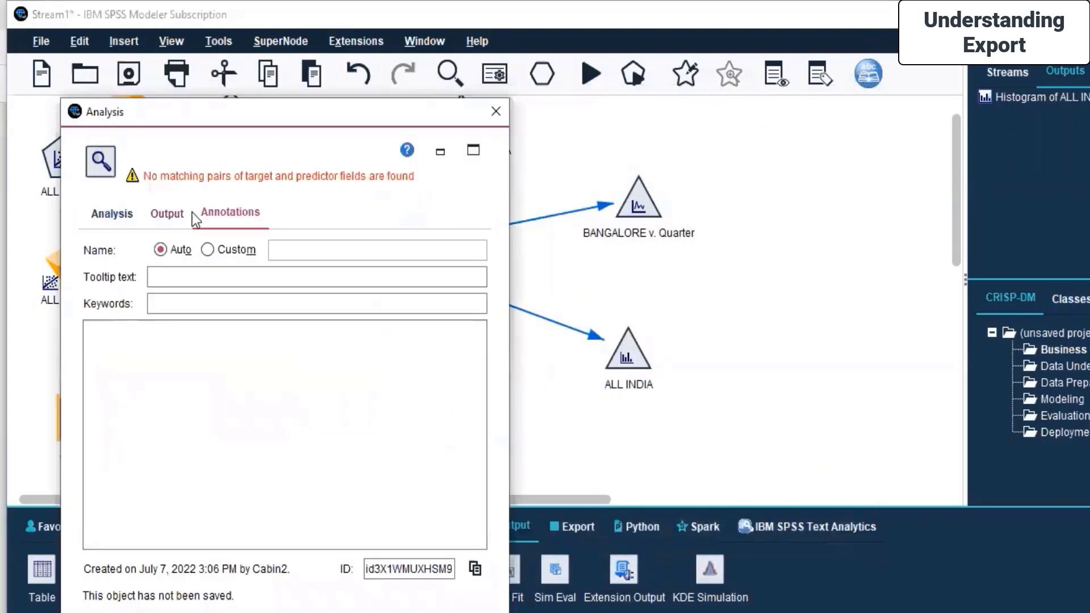
pyautogui.click(168, 217)
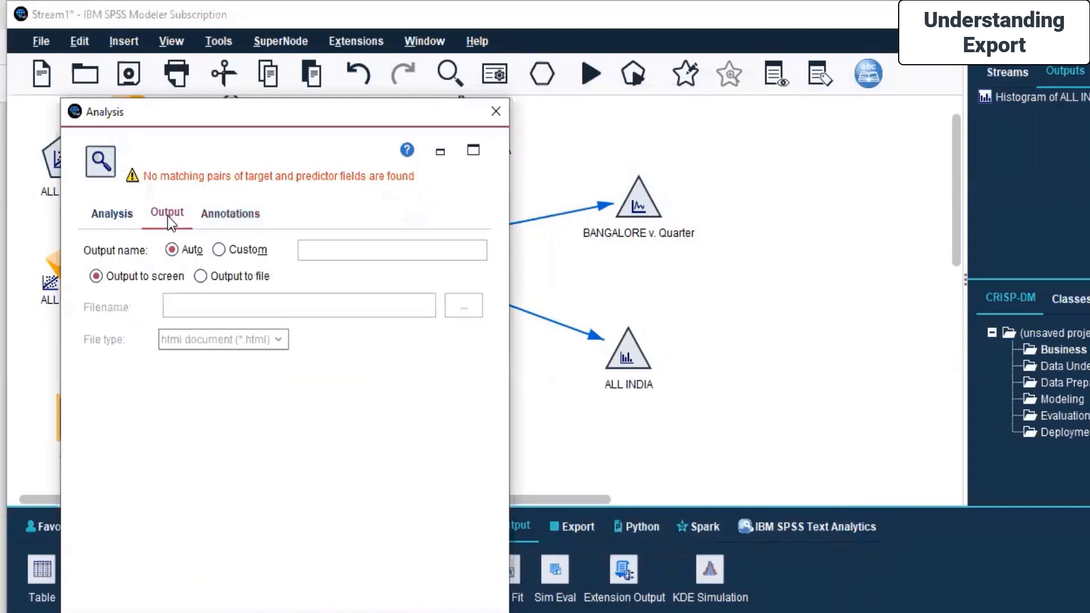
pyautogui.click(111, 214)
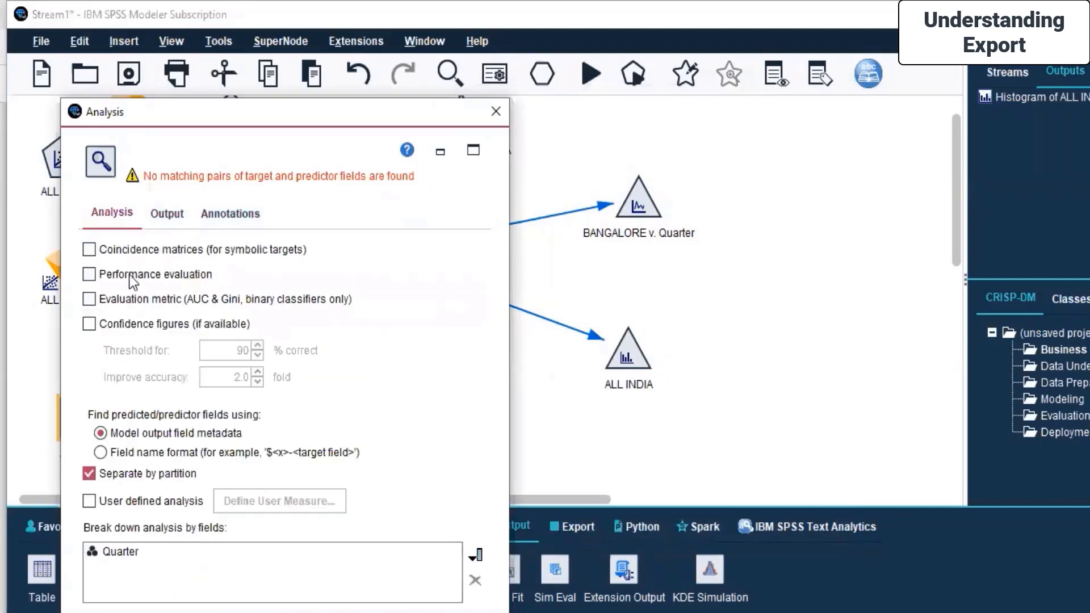
pyautogui.click(90, 250)
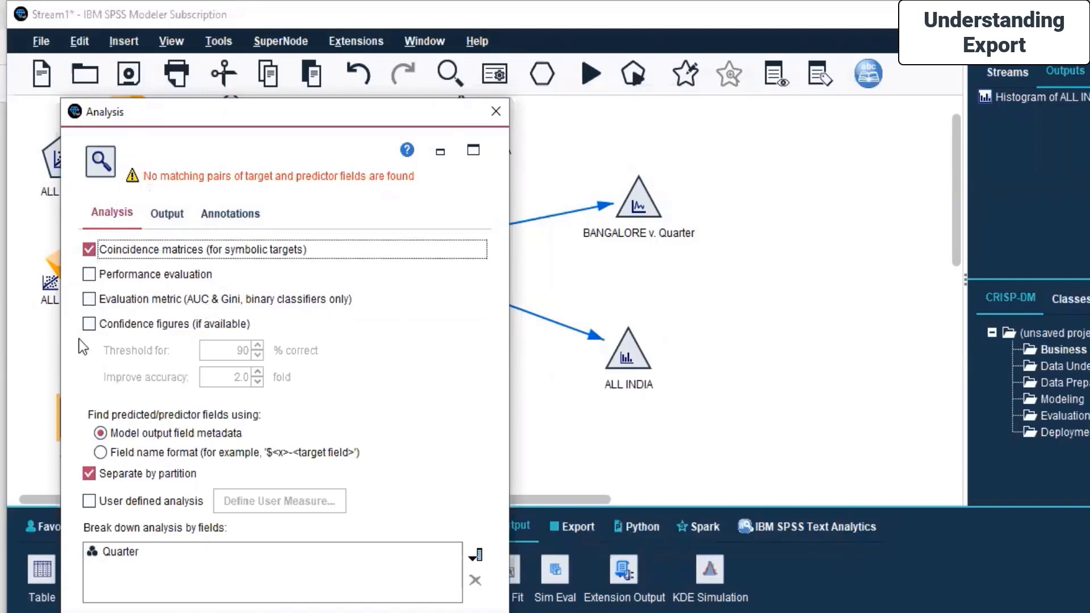
pyautogui.click(90, 325)
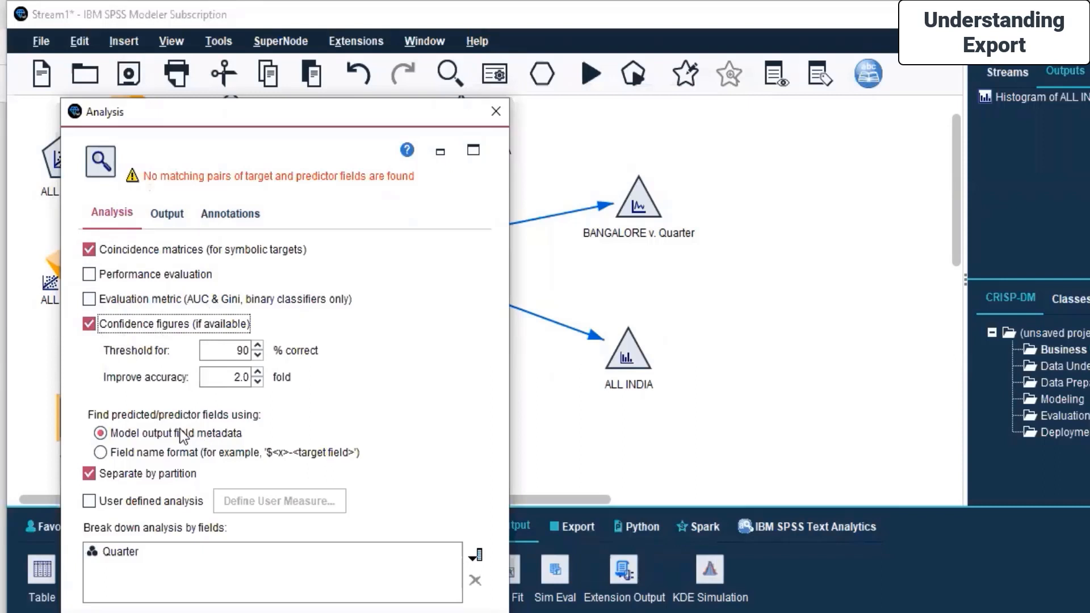
pyautogui.click(126, 433)
pyautogui.click(116, 502)
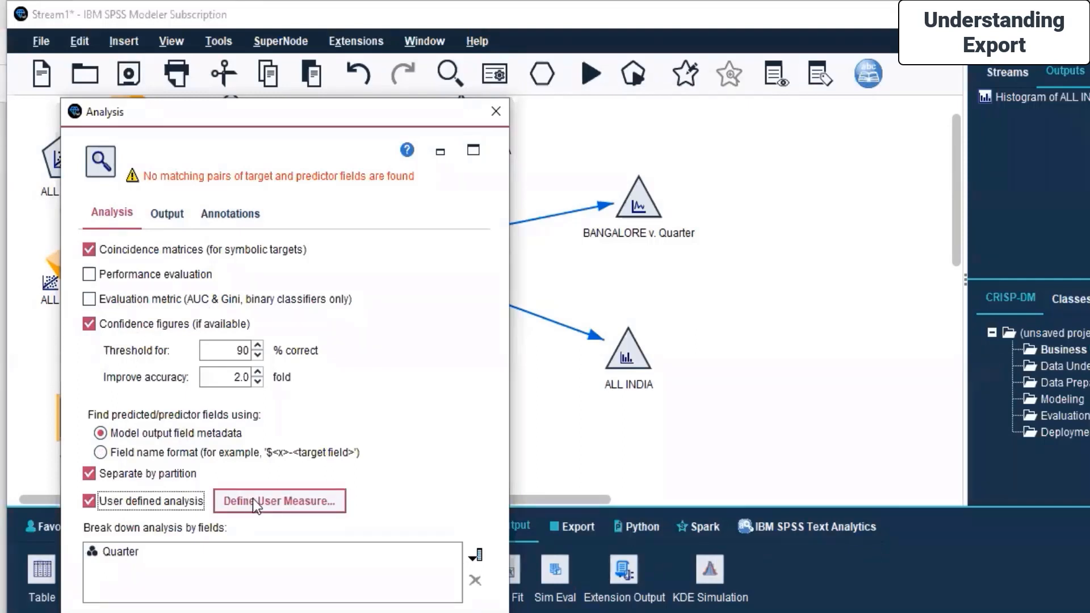
pyautogui.click(255, 499)
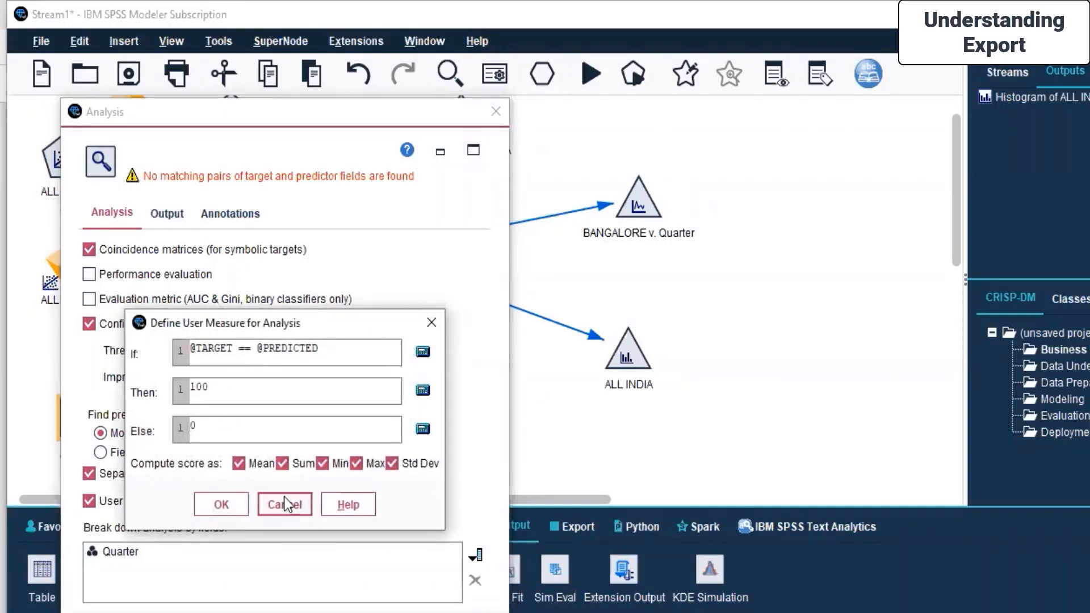
pyautogui.click(225, 508)
pyautogui.click(434, 471)
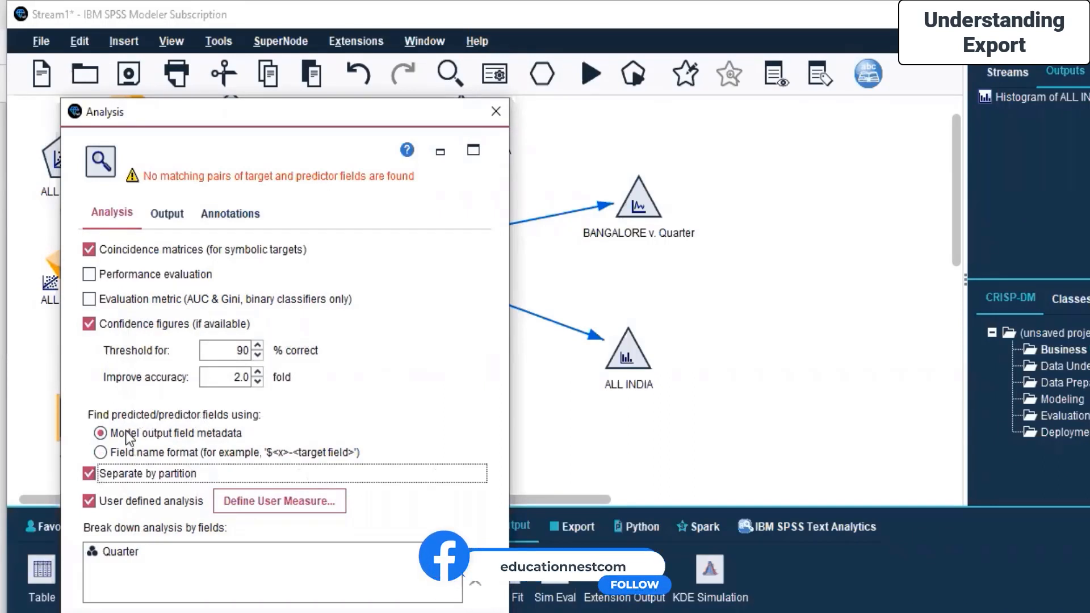
pyautogui.click(166, 451)
pyautogui.click(156, 435)
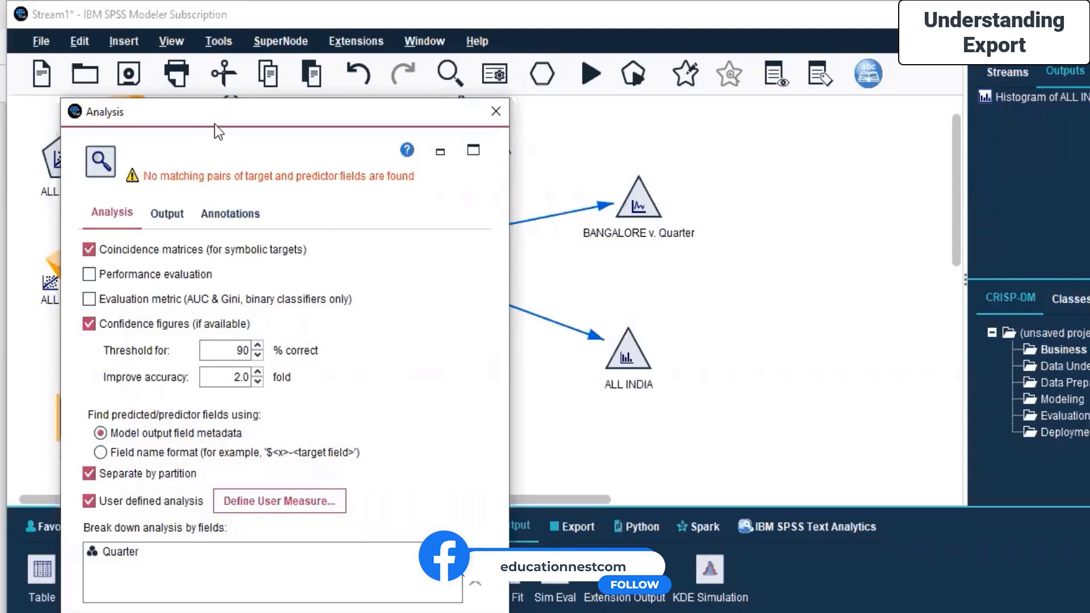
# Reconfirm Quarter in the break-down field picker sorted naturally, then run the Analysis node.
pyautogui.moveTo(214, 124); pyautogui.dragTo(812, 90)
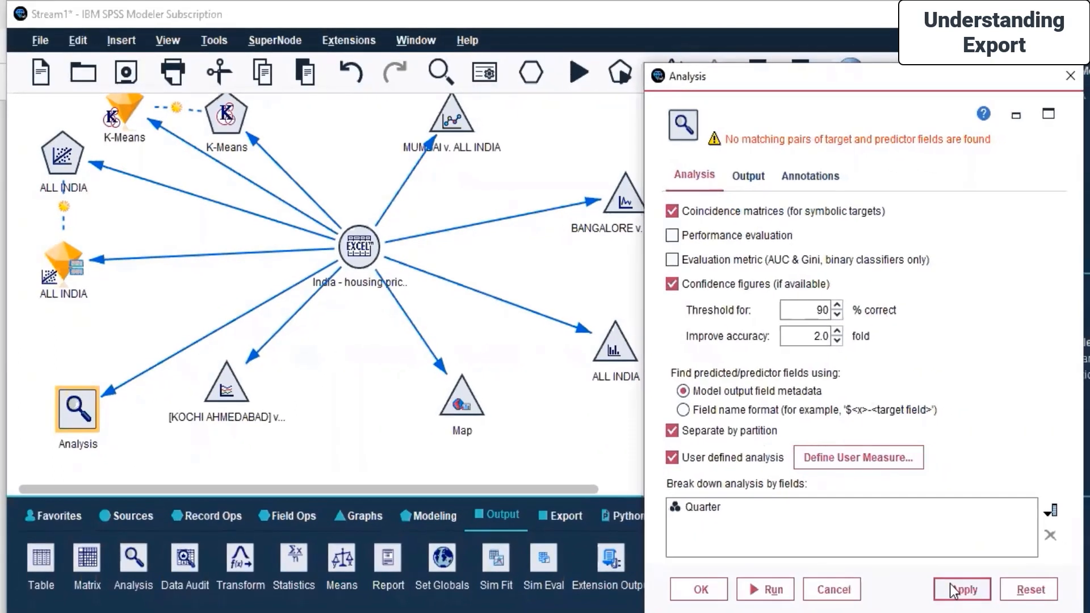
pyautogui.click(1049, 510)
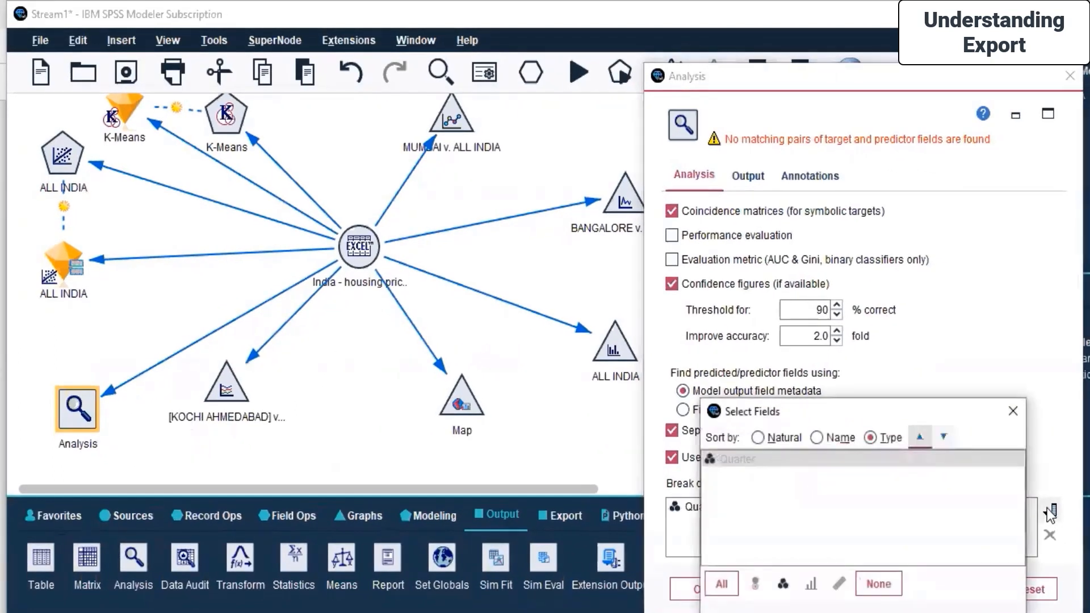
pyautogui.click(773, 440)
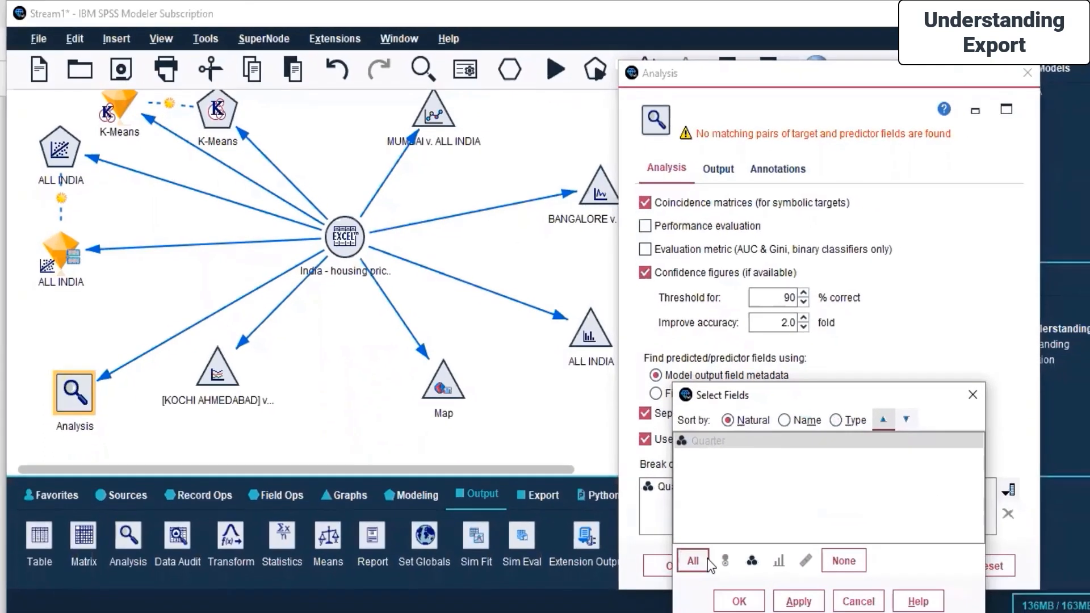
pyautogui.click(727, 592)
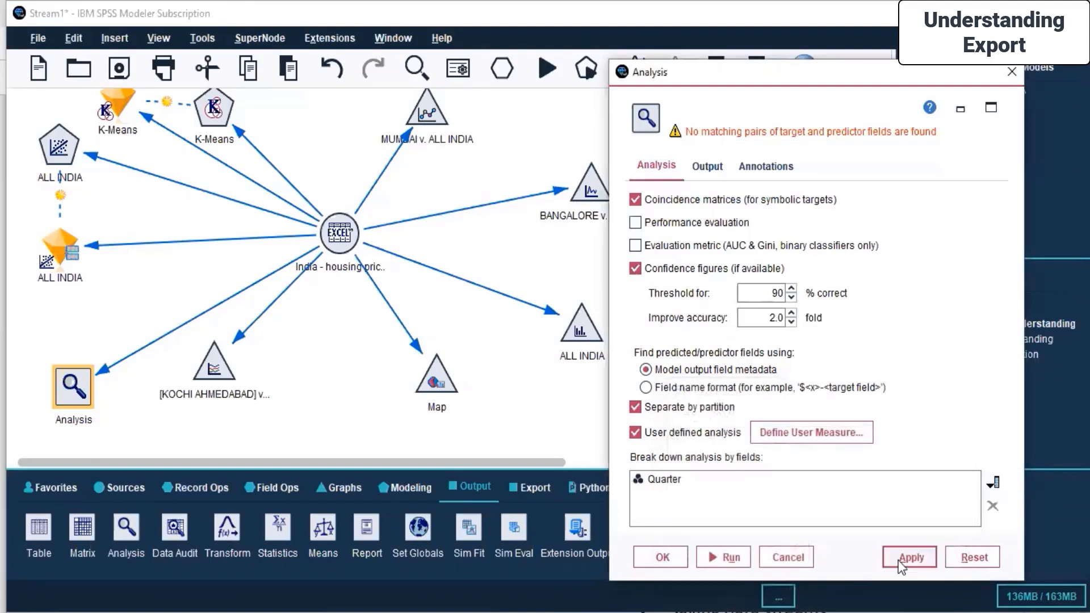
pyautogui.click(721, 557)
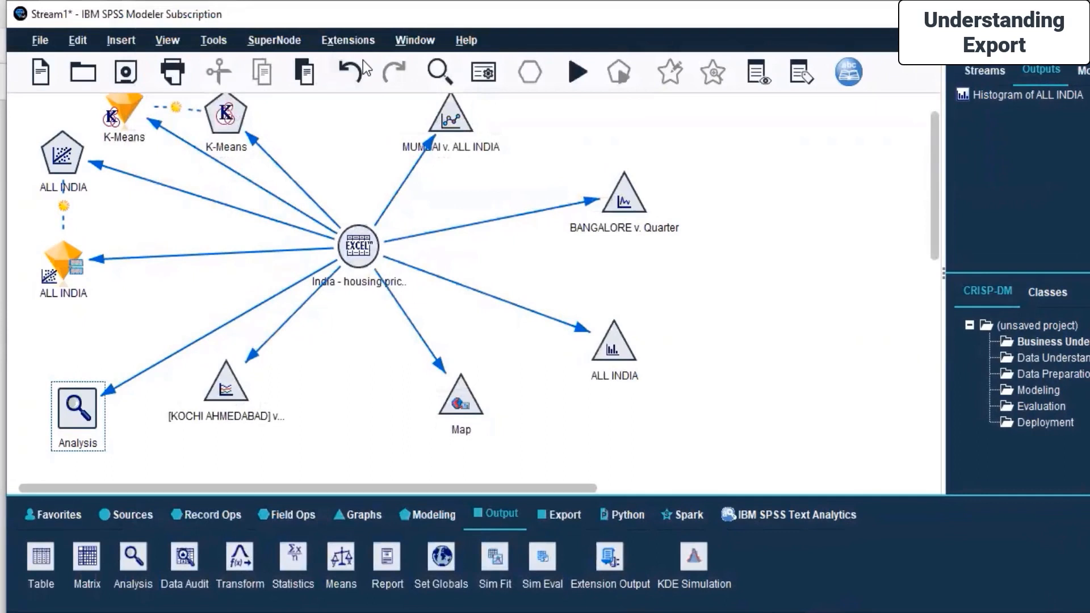
pyautogui.click(359, 251)
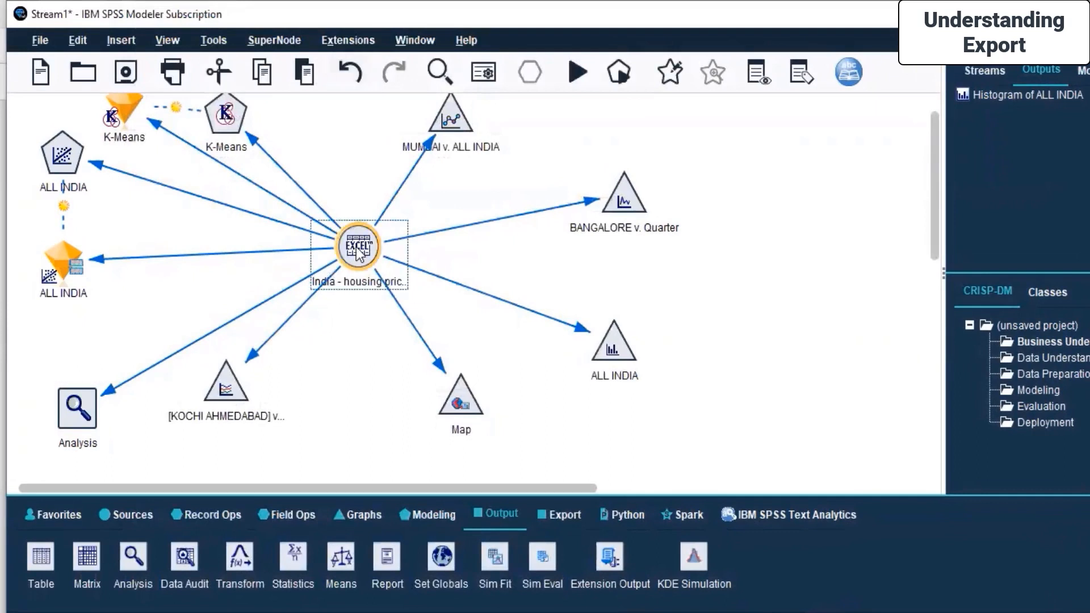
pyautogui.rightClick(358, 251)
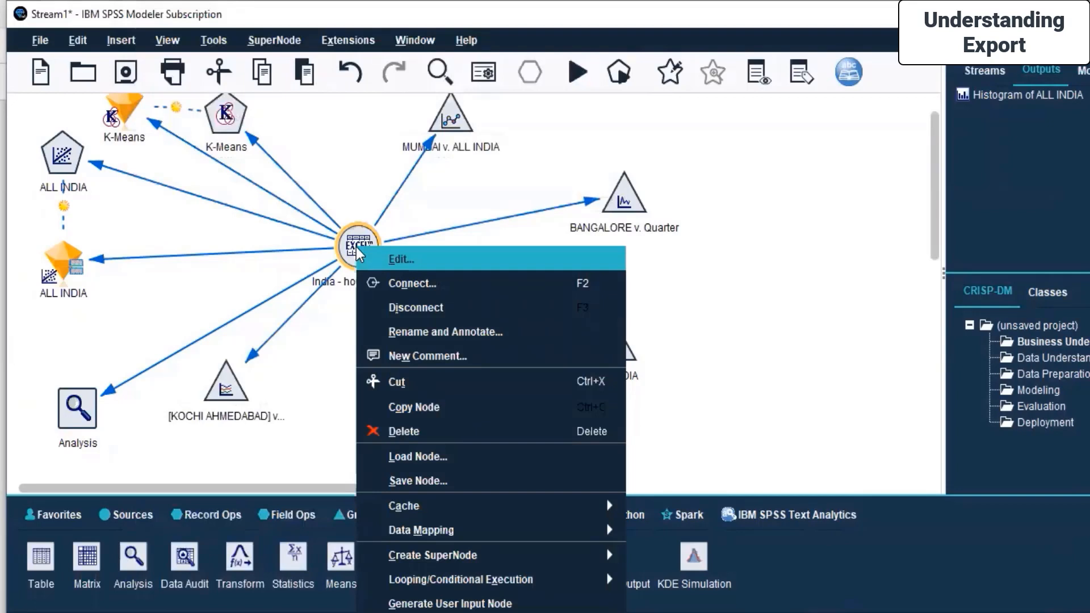
pyautogui.click(794, 237)
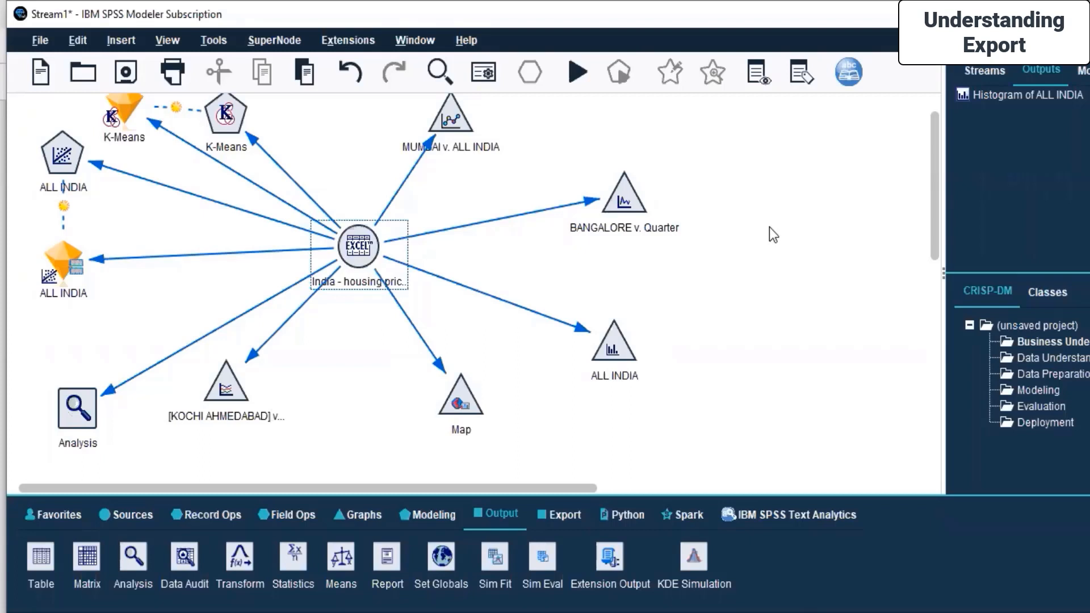
# Add a Linear modeling node to the stream canvas near the housing source node.
pyautogui.click(83, 399)
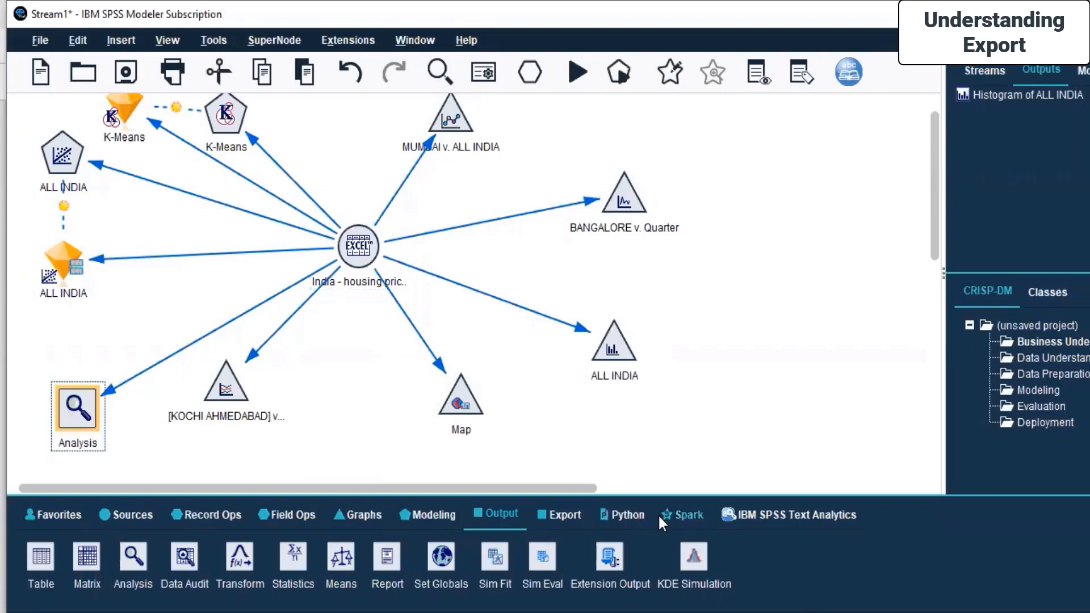
pyautogui.click(782, 278)
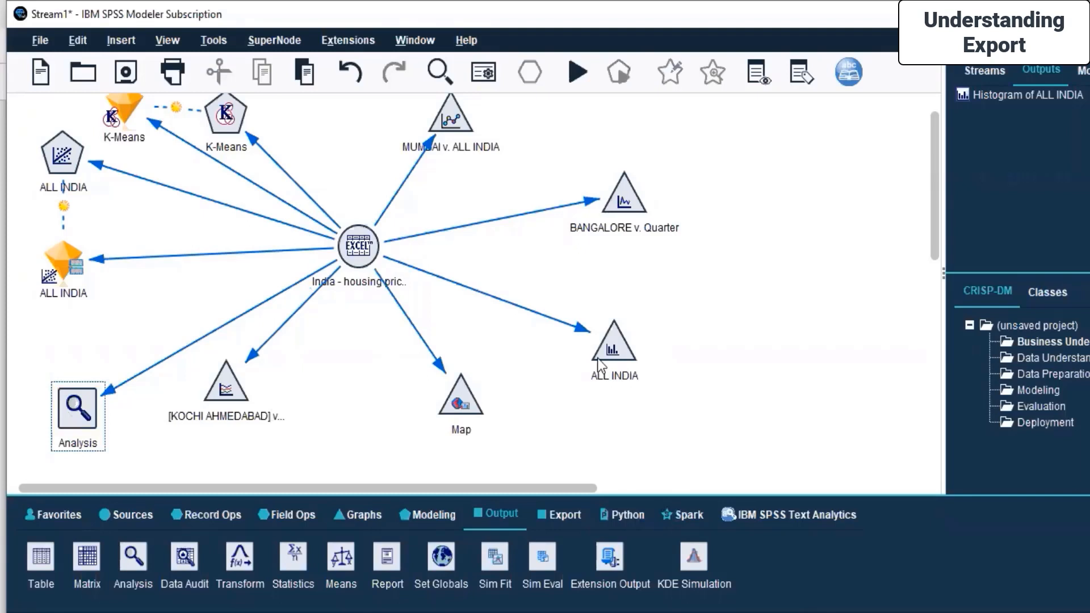
pyautogui.click(421, 515)
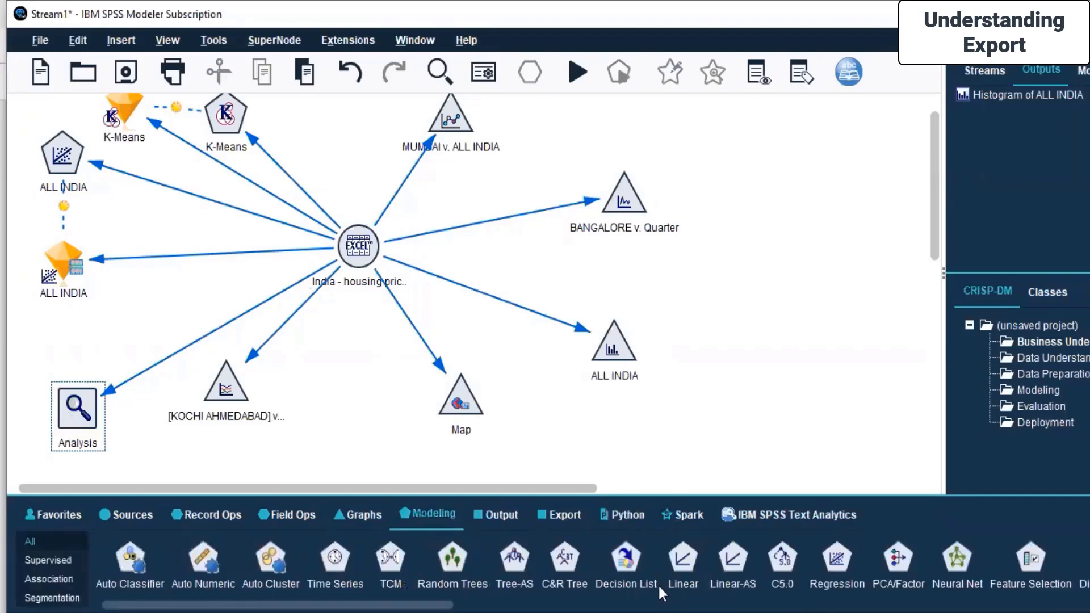
pyautogui.moveTo(670, 565); pyautogui.dragTo(179, 310)
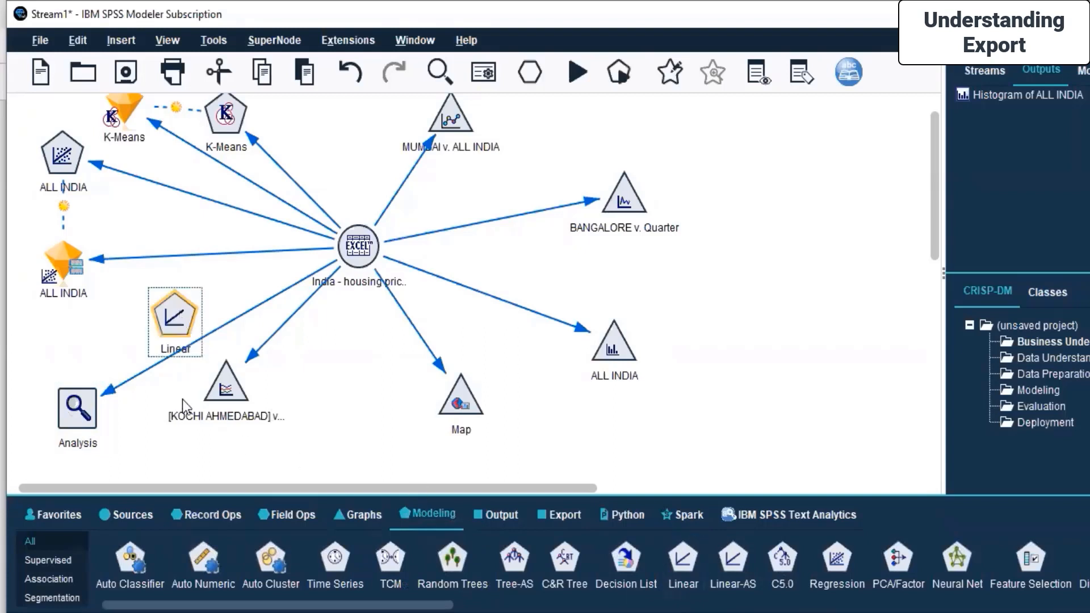
# Delete the Analysis output node from the canvas.
pyautogui.moveTo(113, 385); pyautogui.dragTo(172, 373)
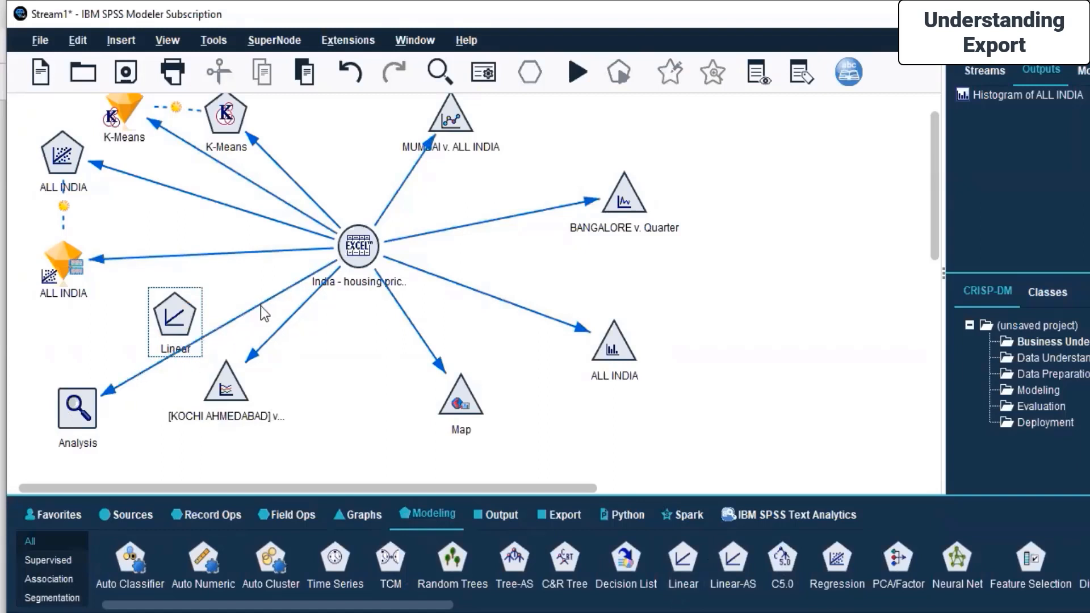
pyautogui.click(91, 404)
pyautogui.rightClick(90, 404)
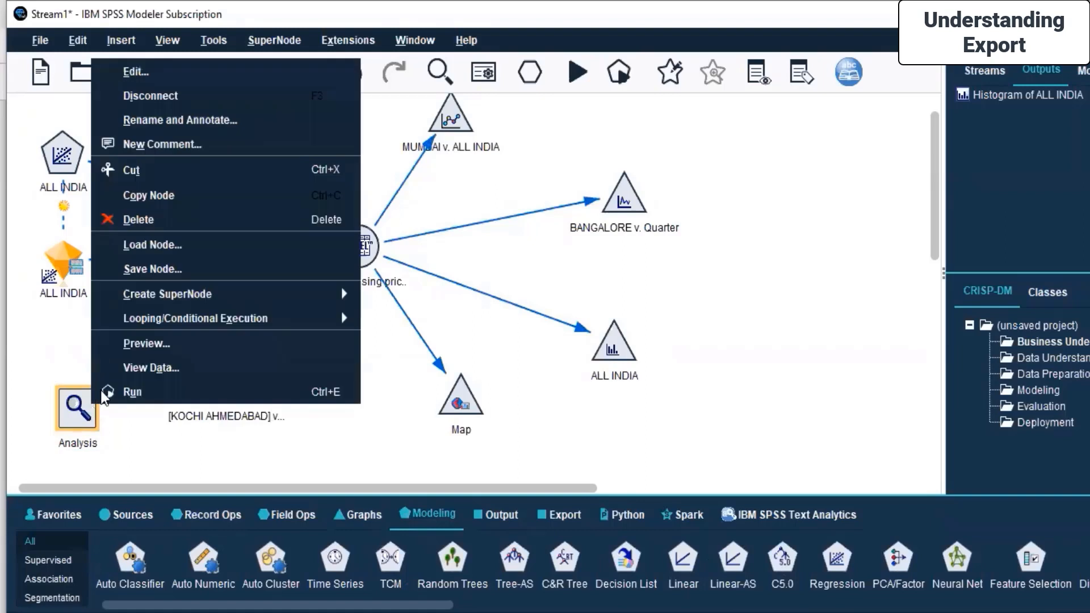
pyautogui.click(189, 219)
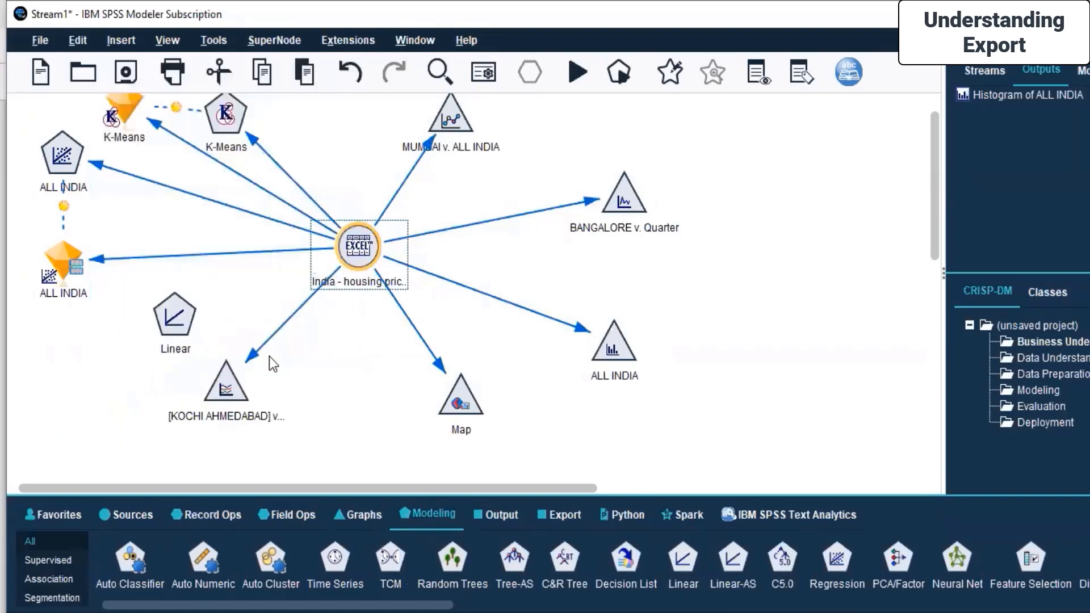
# Connect the India housing price source node to the new Linear node.
pyautogui.rightClick(347, 250)
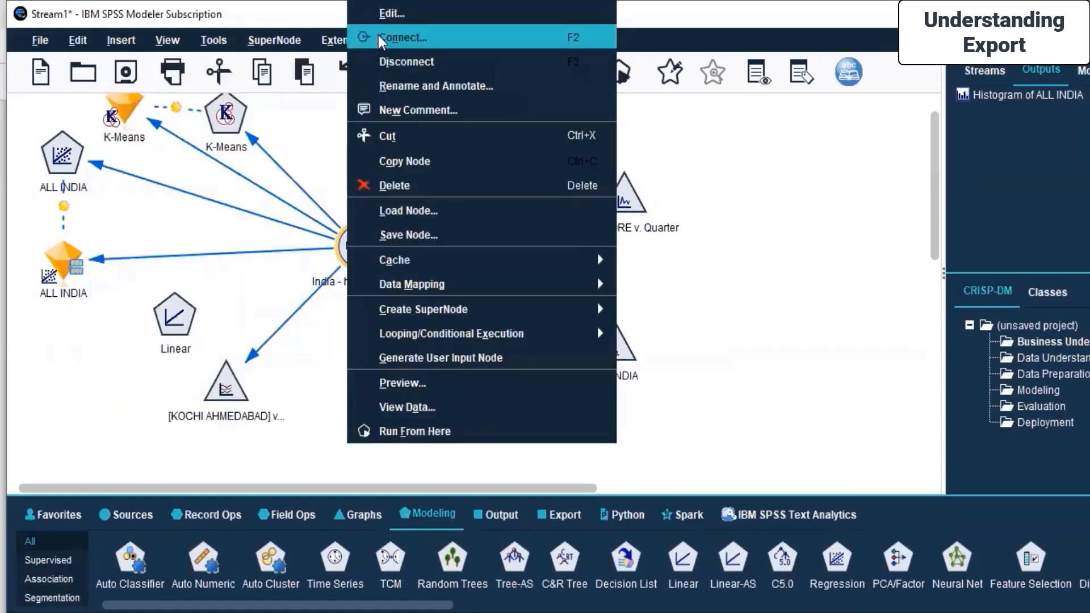
pyautogui.click(378, 35)
pyautogui.click(170, 320)
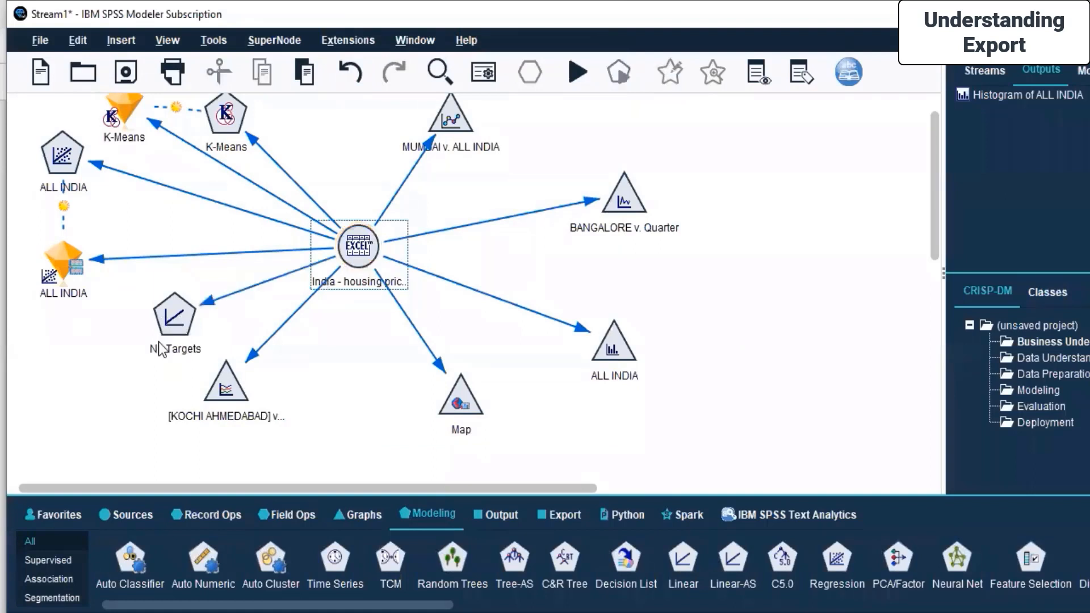
# Set the Linear node to custom field assignments with target ALL INDIA and predictors MUMBAI and BANGALORE, then apply.
pyautogui.doubleClick(182, 309)
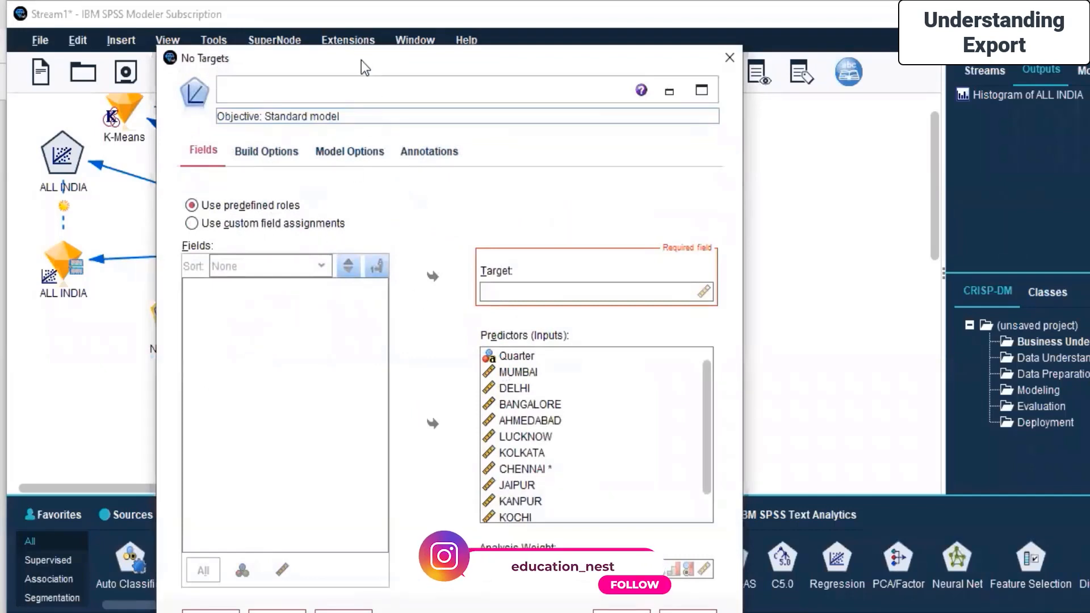
pyautogui.moveTo(366, 60); pyautogui.dragTo(680, 59)
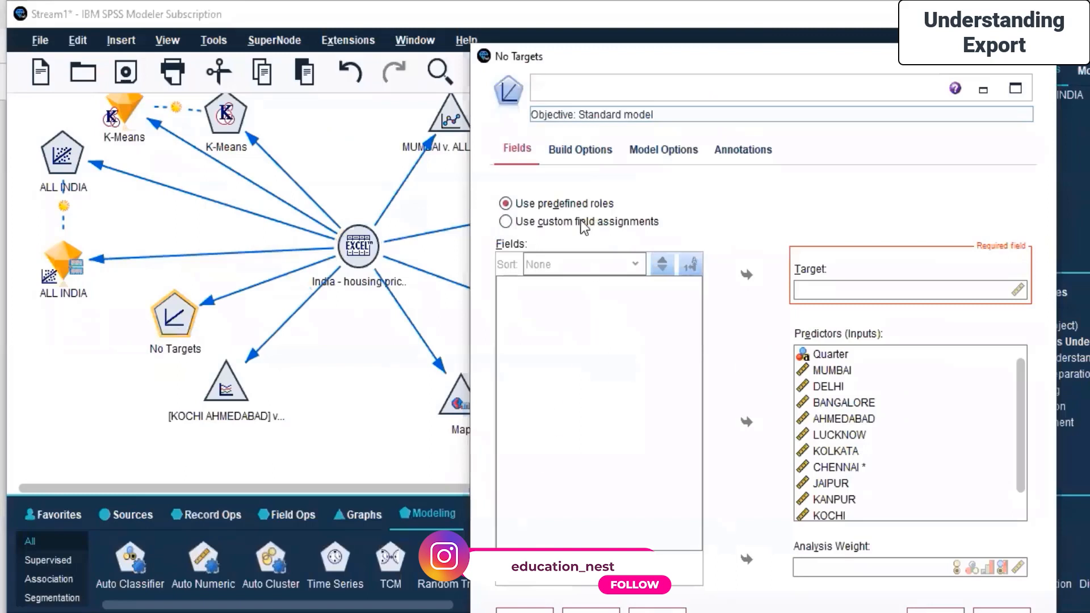
pyautogui.click(581, 221)
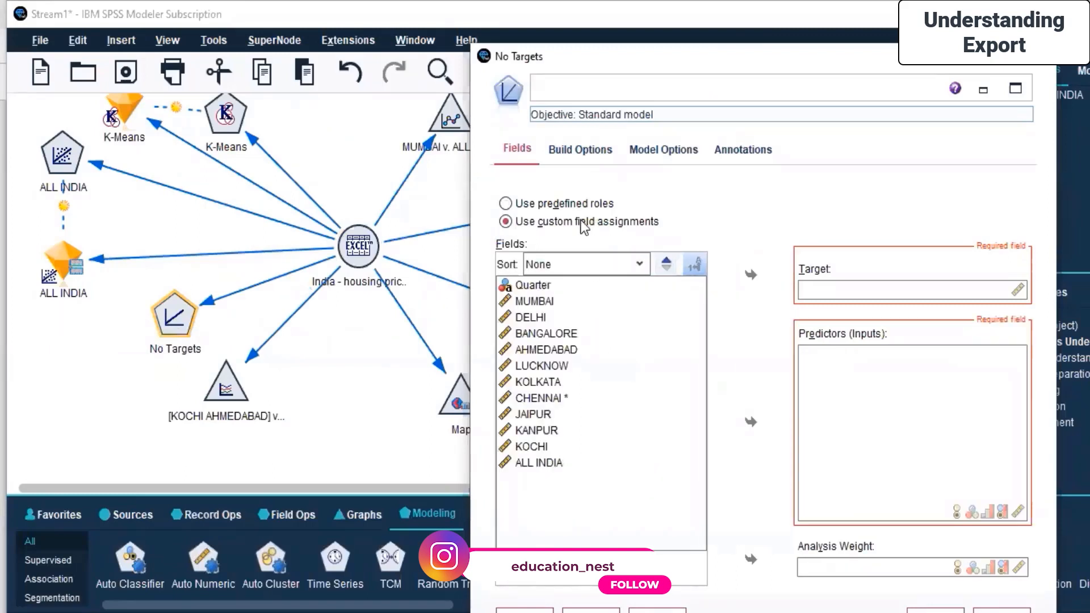
pyautogui.click(575, 463)
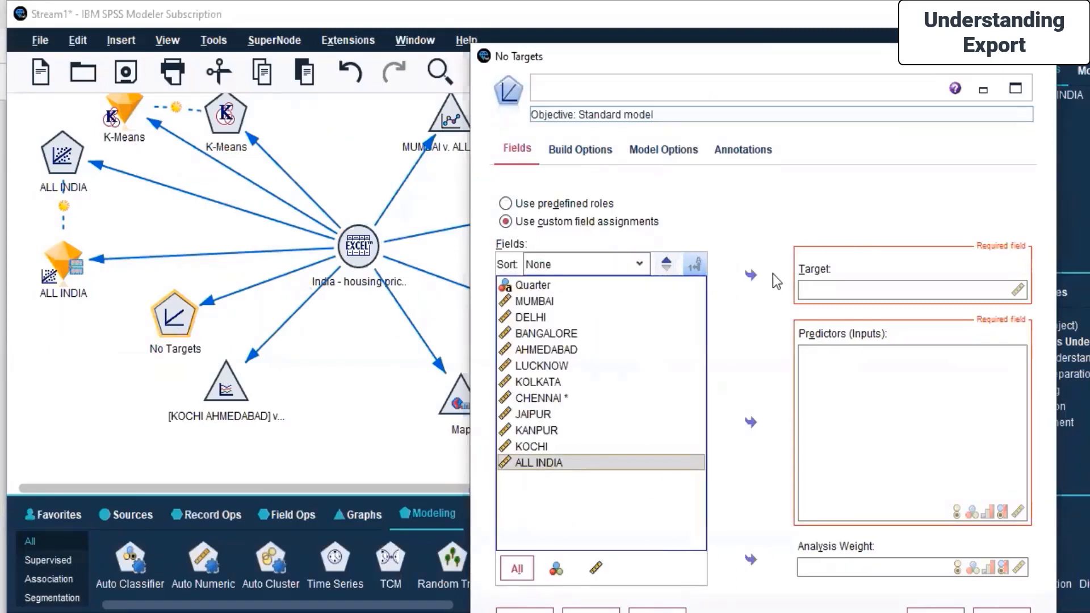
pyautogui.click(752, 276)
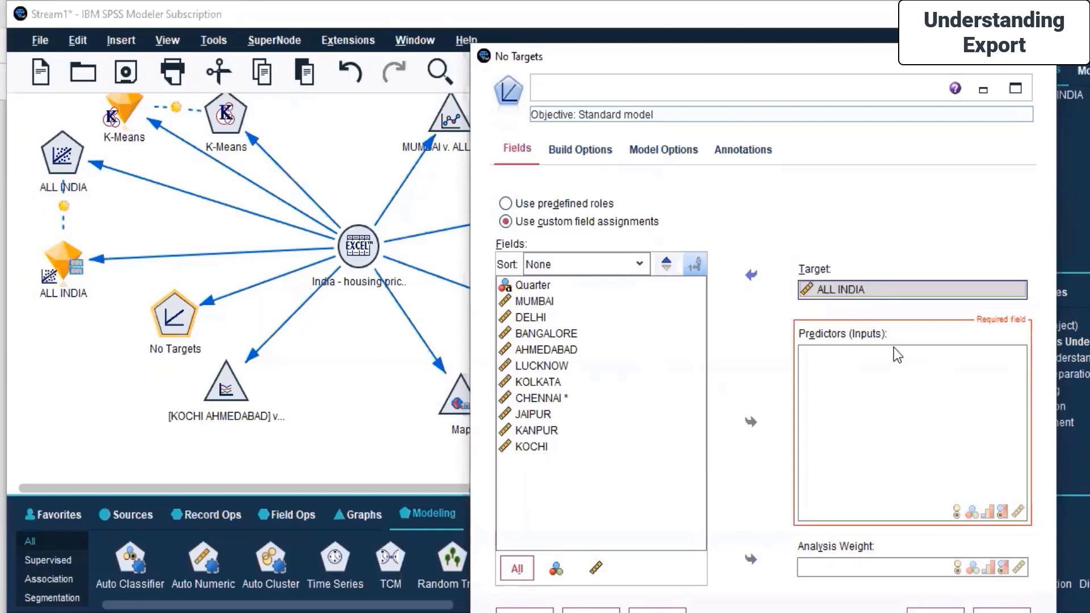
pyautogui.click(564, 333)
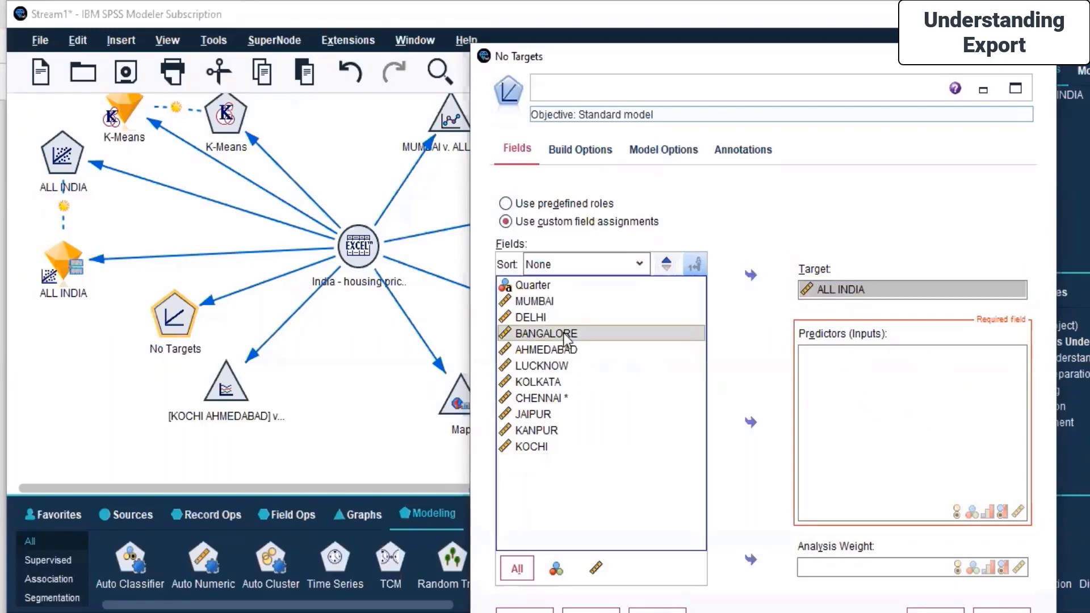
pyautogui.keyDown('ctrl'); pyautogui.click(568, 290); pyautogui.keyUp('ctrl')
pyautogui.keyDown('ctrl'); pyautogui.click(561, 298); pyautogui.keyUp('ctrl')
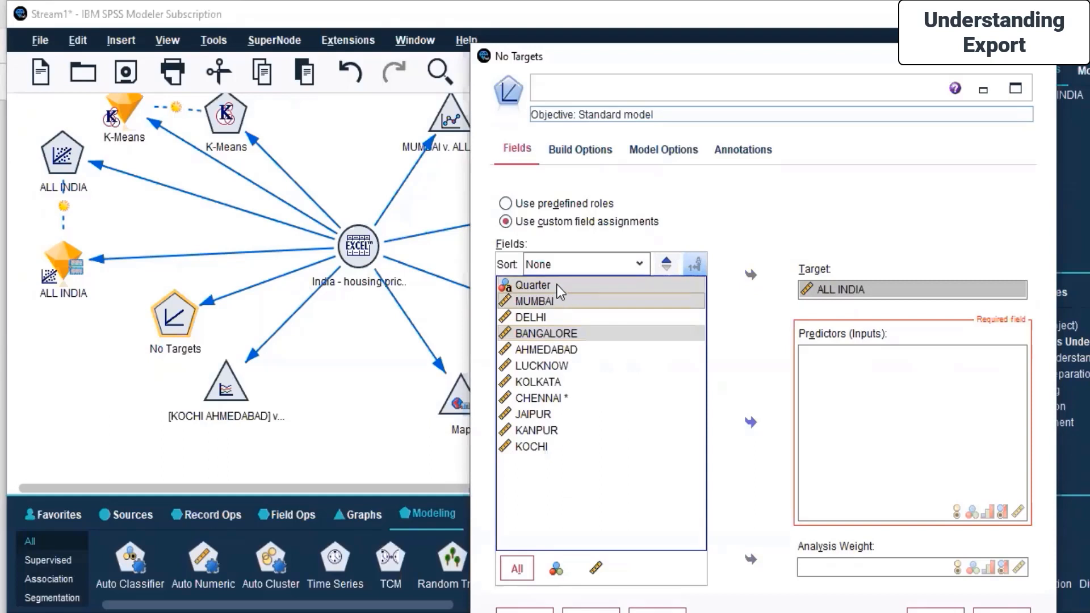
pyautogui.keyDown('ctrl'); pyautogui.click(557, 284); pyautogui.keyUp('ctrl')
pyautogui.click(752, 423)
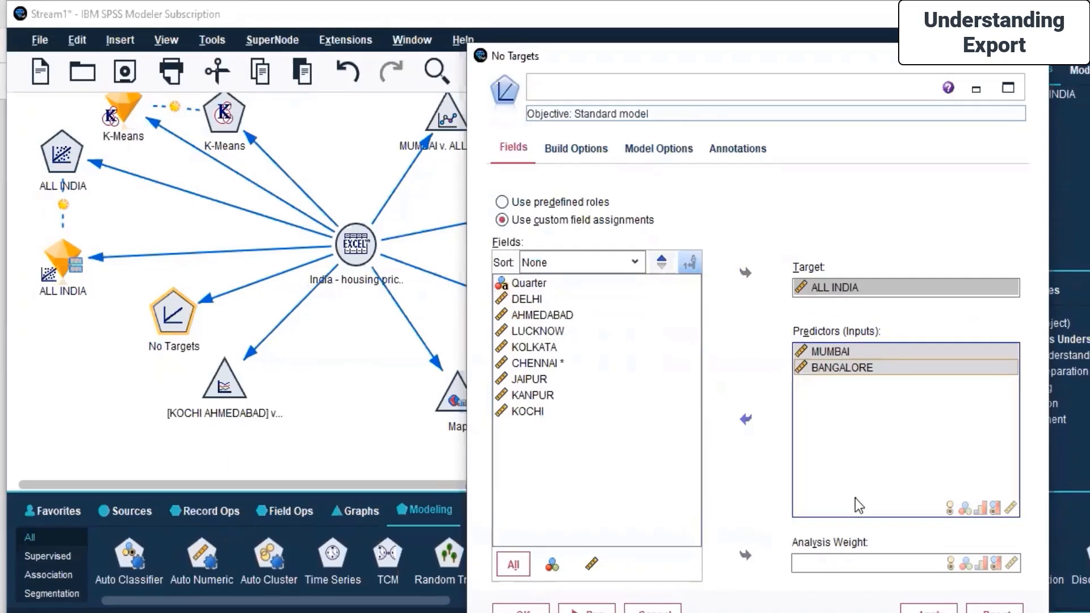
pyautogui.click(929, 610)
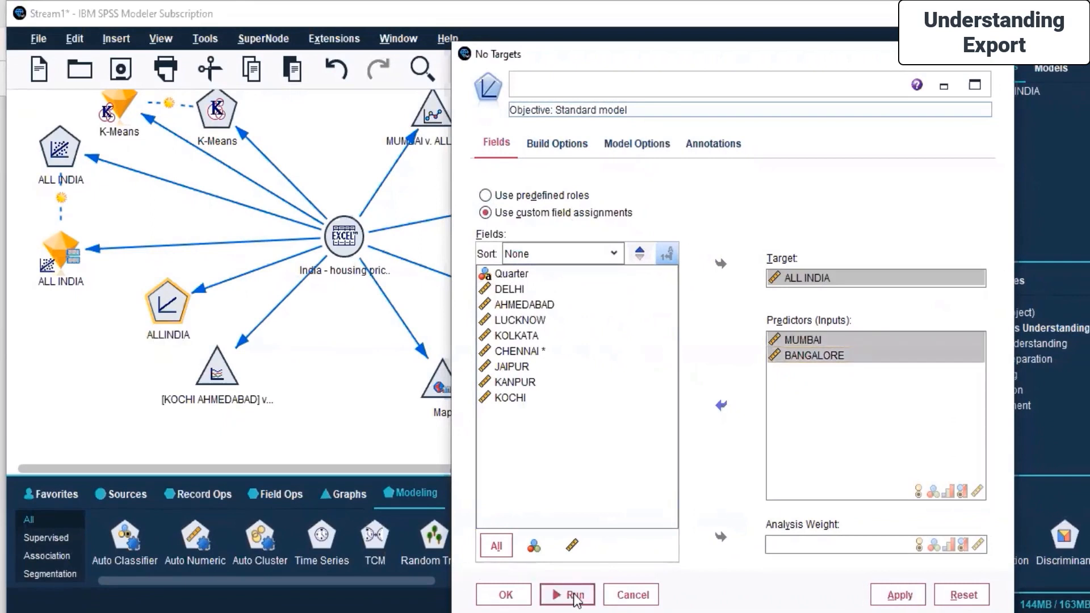
# Run the Linear node to build the model and move the generated model nugget slightly left.
pyautogui.click(568, 594)
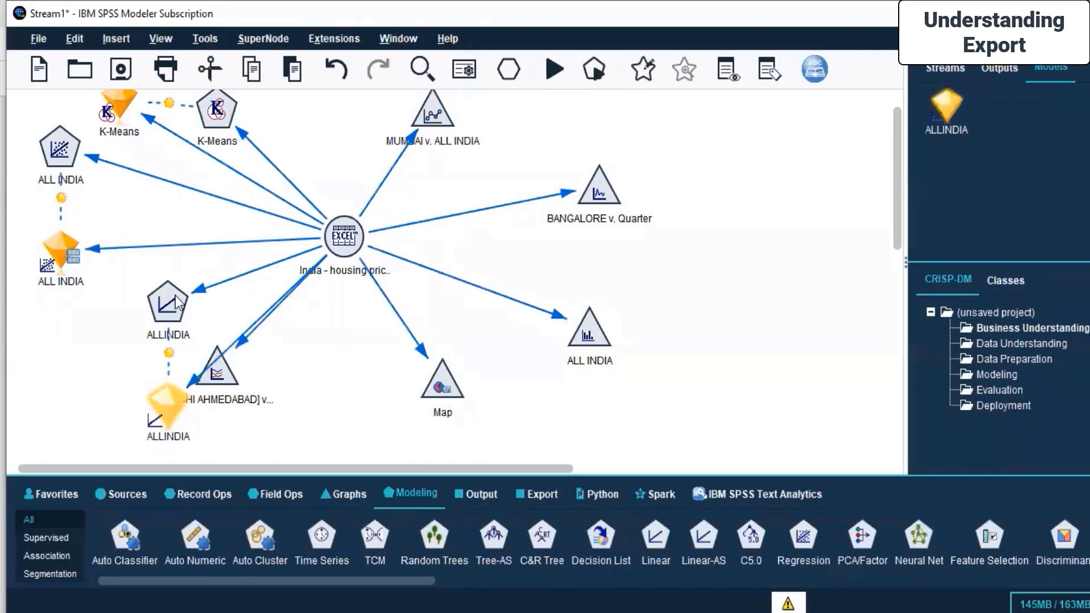
pyautogui.moveTo(167, 396); pyautogui.dragTo(123, 391)
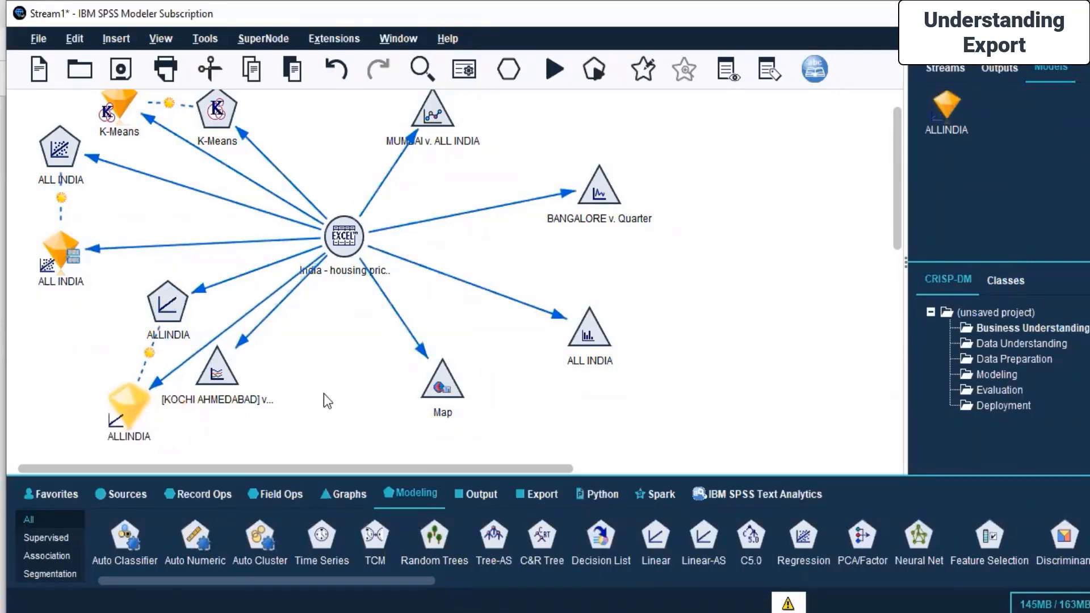
pyautogui.click(139, 303)
pyautogui.click(166, 309)
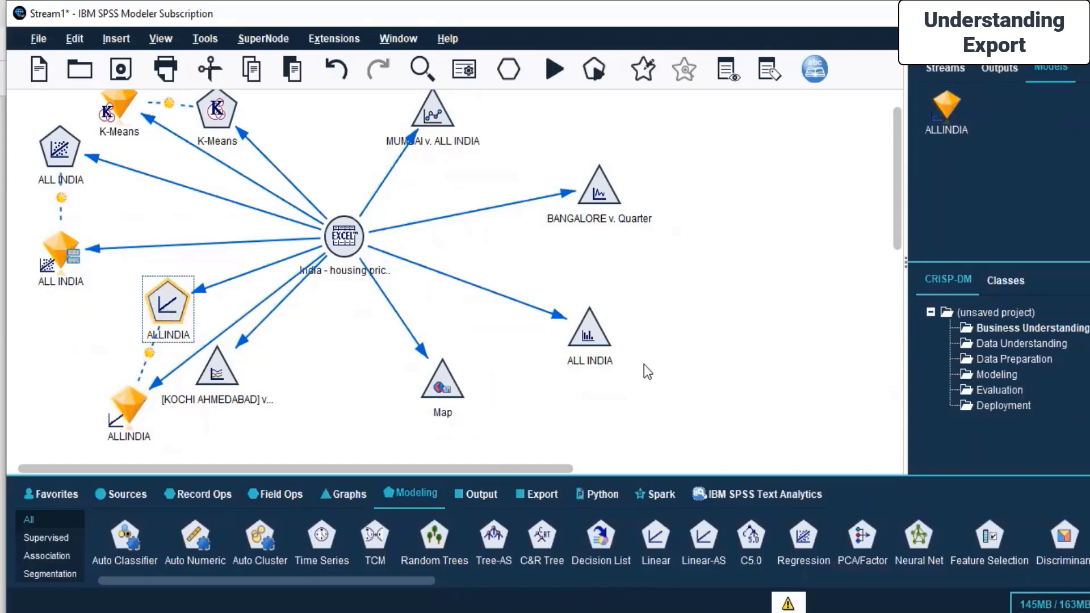
# Add an Analysis output node to the canvas beside the Linear node.
pyautogui.click(616, 430)
pyautogui.click(477, 494)
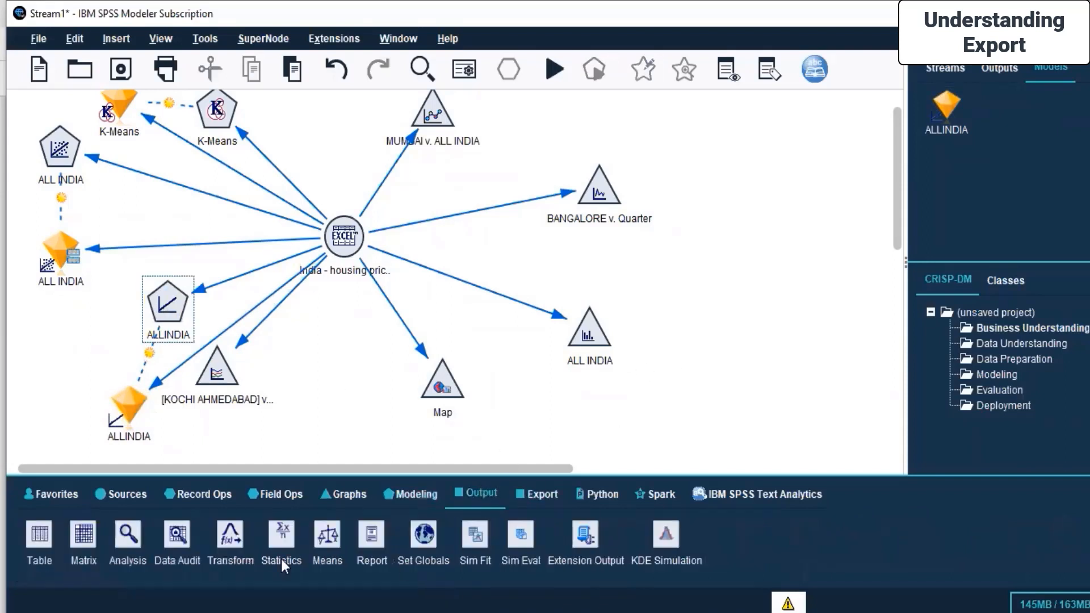
pyautogui.moveTo(120, 539); pyautogui.dragTo(66, 341)
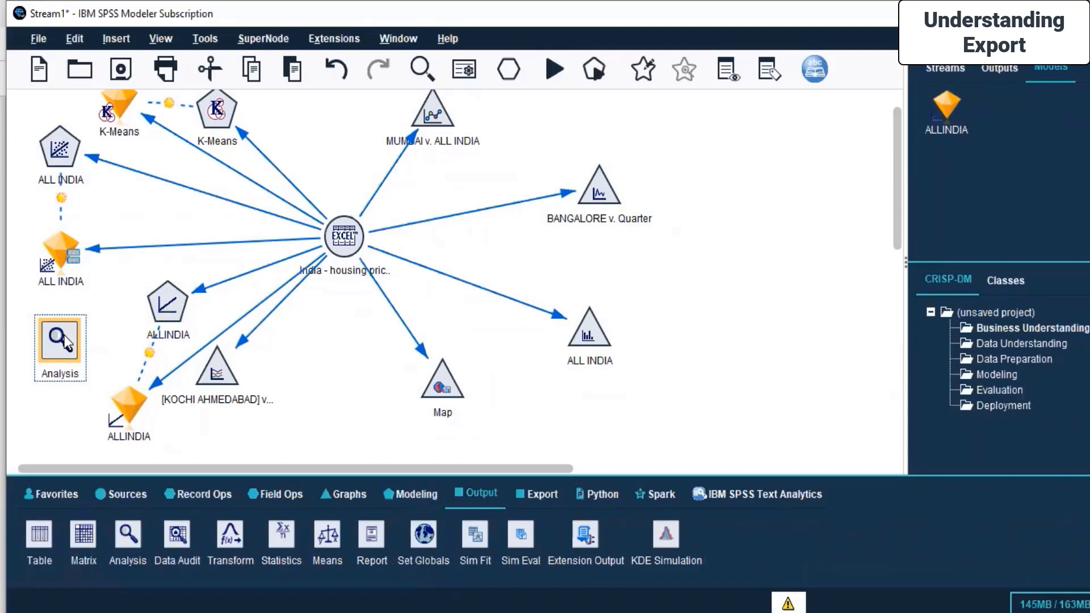
# Disconnect the Linear node from the housing source node.
pyautogui.click(165, 305)
pyautogui.rightClick(165, 304)
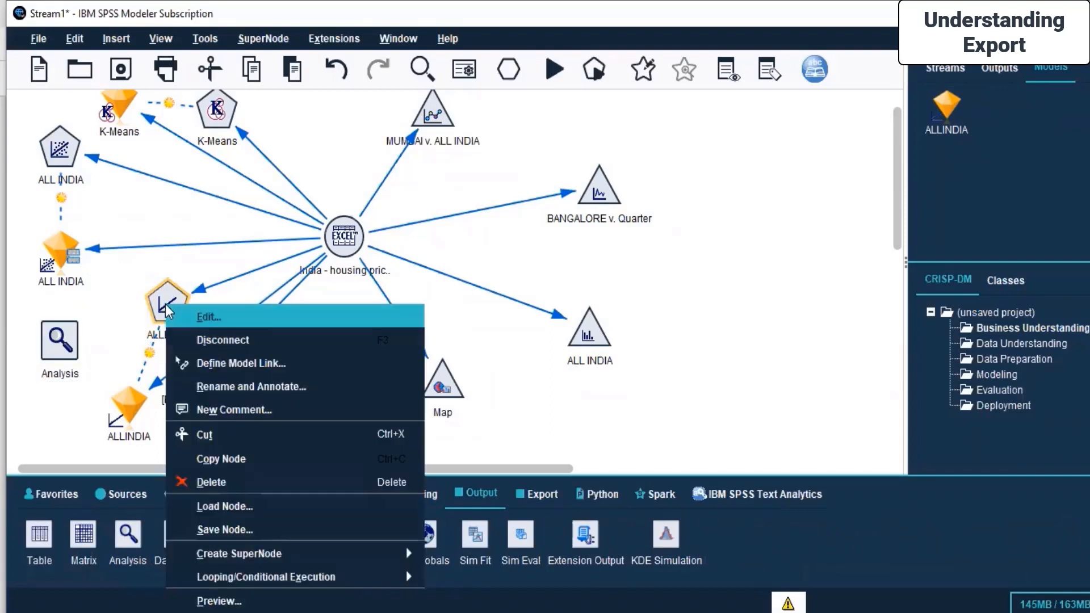
pyautogui.click(223, 339)
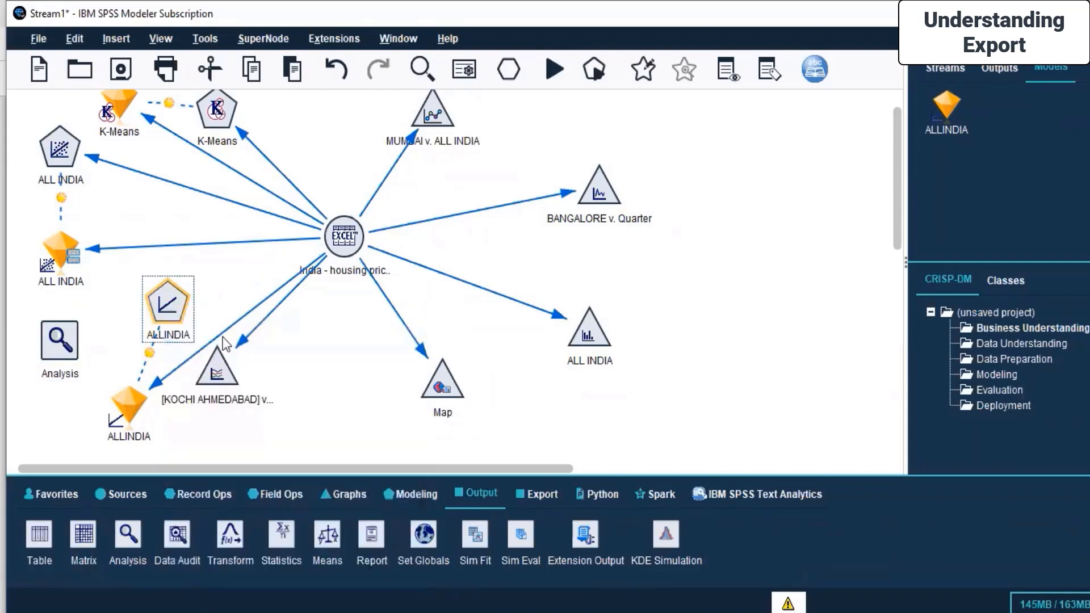
pyautogui.rightClick(168, 317)
pyautogui.moveTo(318, 250)
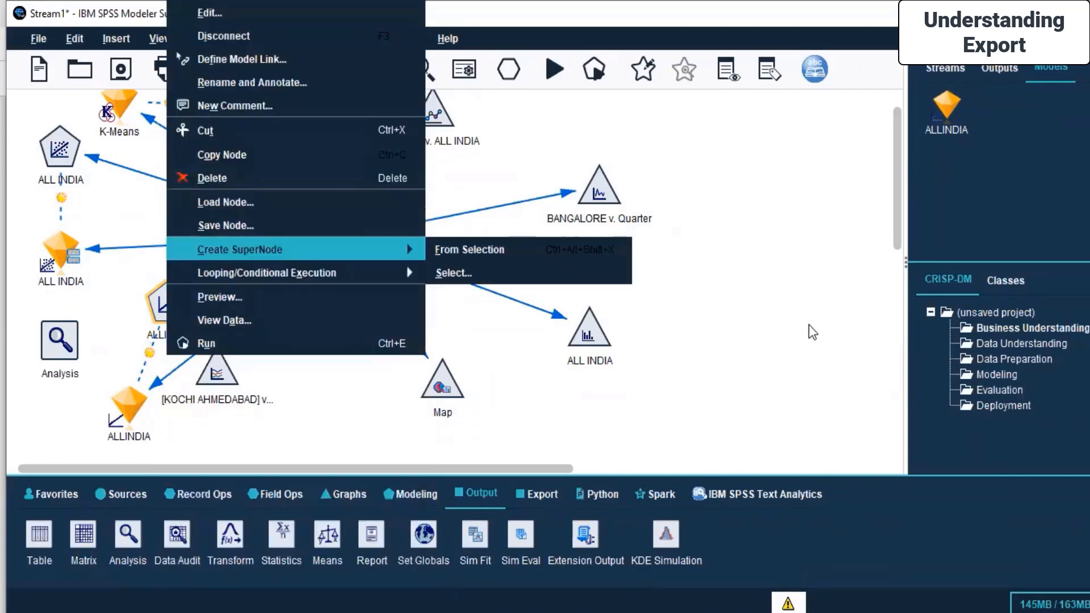
pyautogui.click(810, 326)
# Disconnect the Linear model nugget from the housing source node.
pyautogui.click(121, 405)
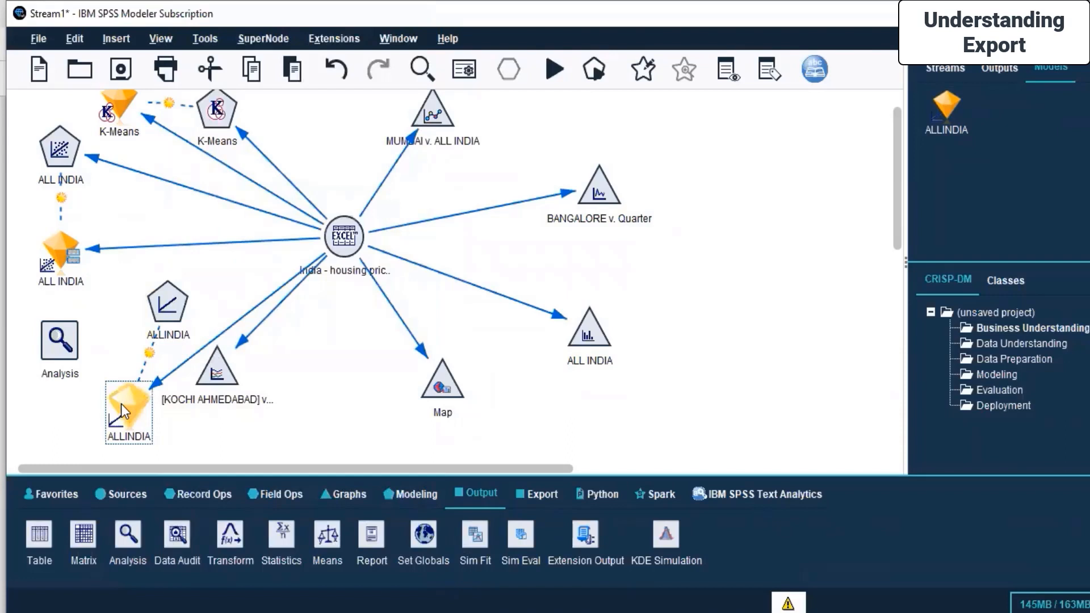
pyautogui.rightClick(121, 404)
pyautogui.click(238, 61)
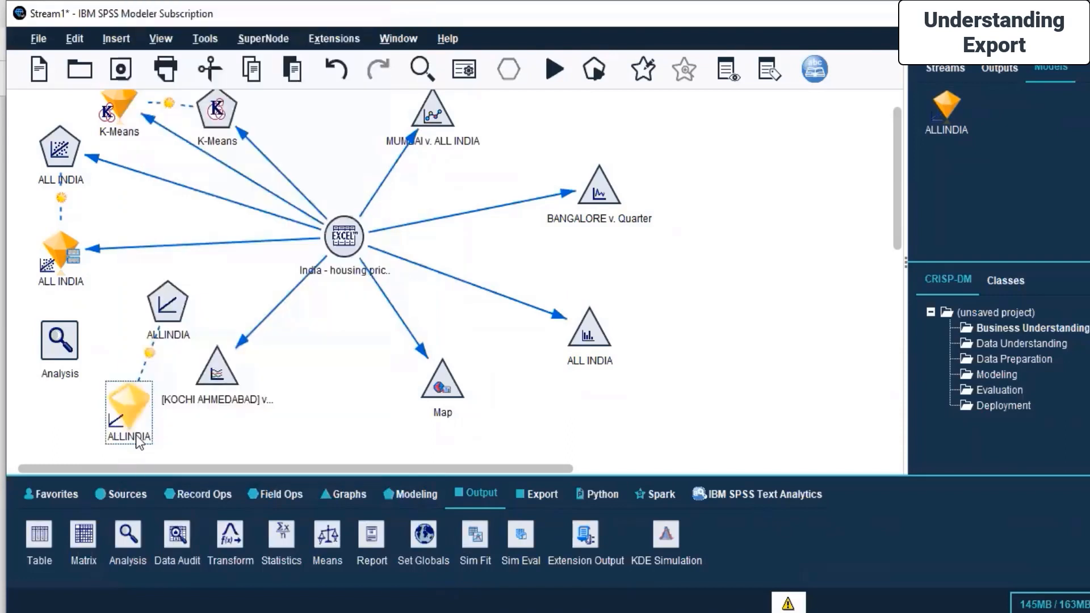
# Rearrange the Linear node and its model nugget on the canvas, keeping the nugget below the node.
pyautogui.click(166, 311)
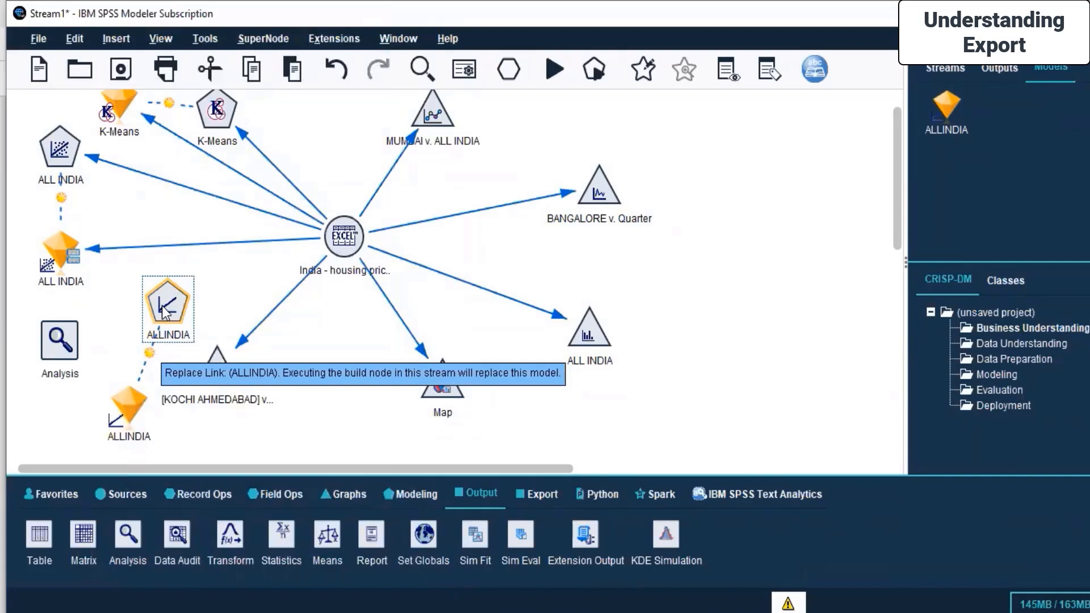
pyautogui.moveTo(129, 402); pyautogui.dragTo(87, 311)
pyautogui.moveTo(180, 311); pyautogui.dragTo(209, 295)
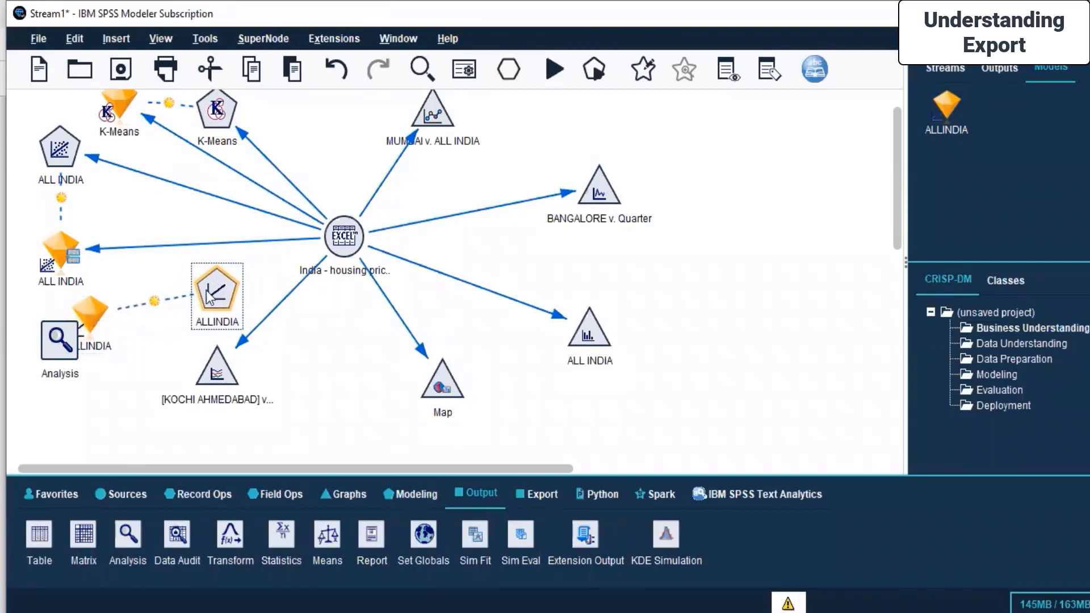
pyautogui.click(91, 308)
pyautogui.moveTo(82, 305); pyautogui.dragTo(111, 395)
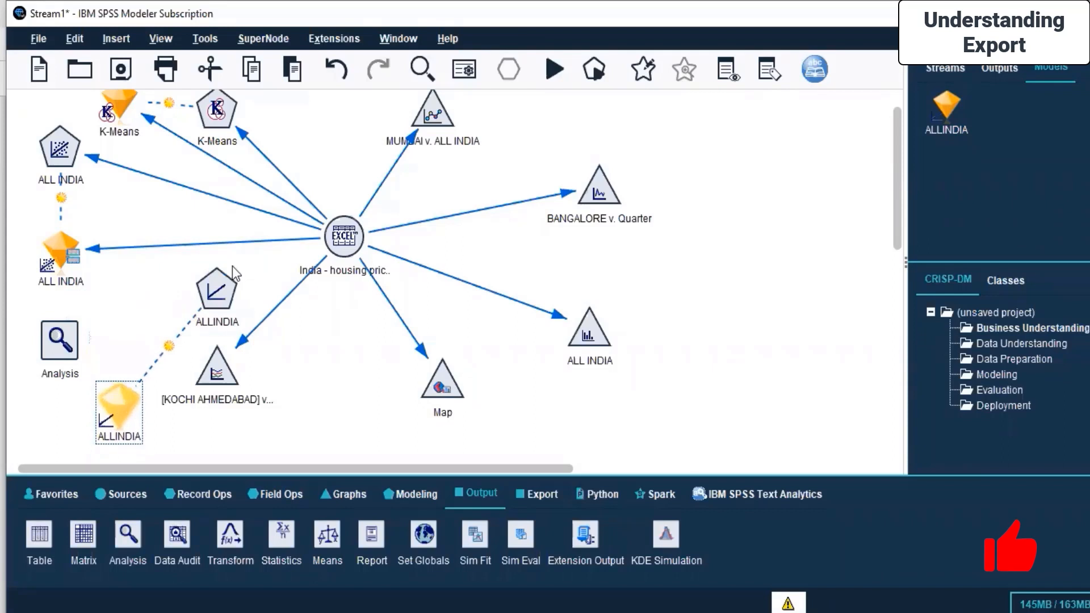
pyautogui.rightClick(220, 289)
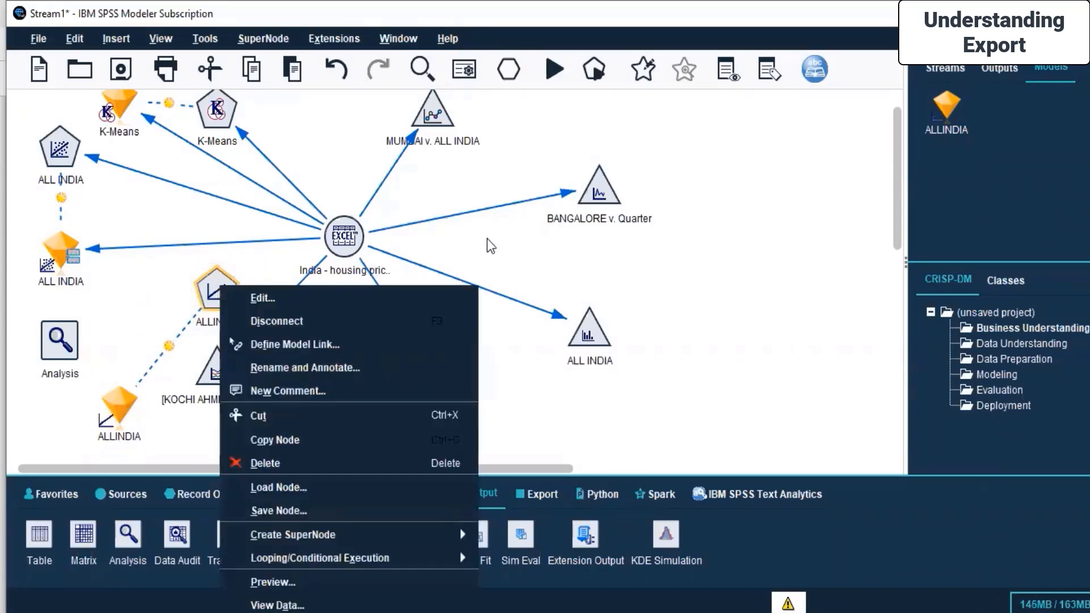
pyautogui.click(336, 249)
pyautogui.click(335, 249)
pyautogui.rightClick(335, 248)
pyautogui.click(380, 35)
pyautogui.click(222, 280)
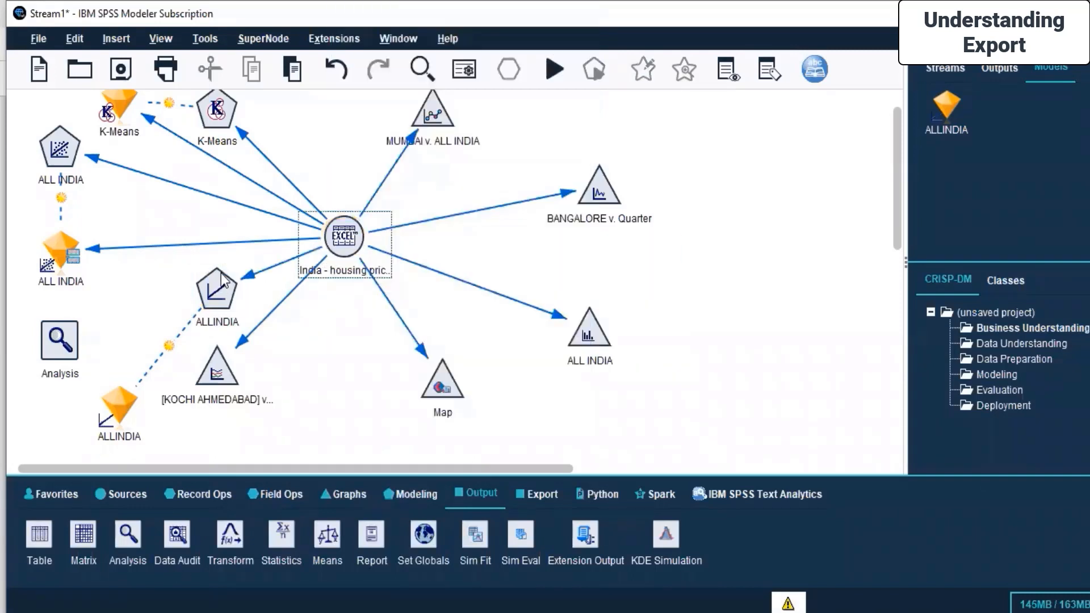
pyautogui.click(215, 283)
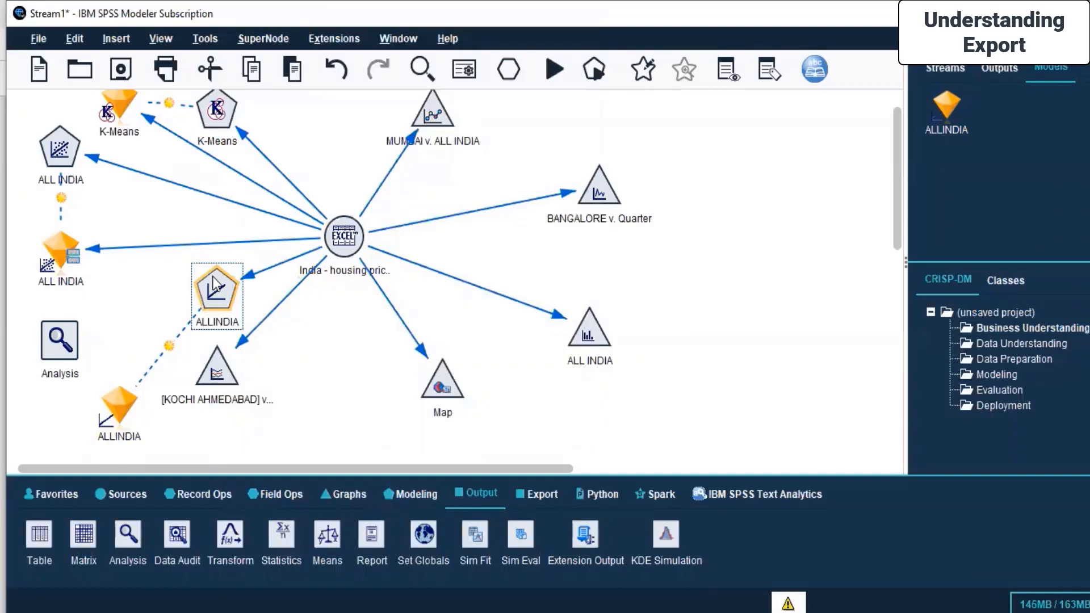
pyautogui.rightClick(214, 279)
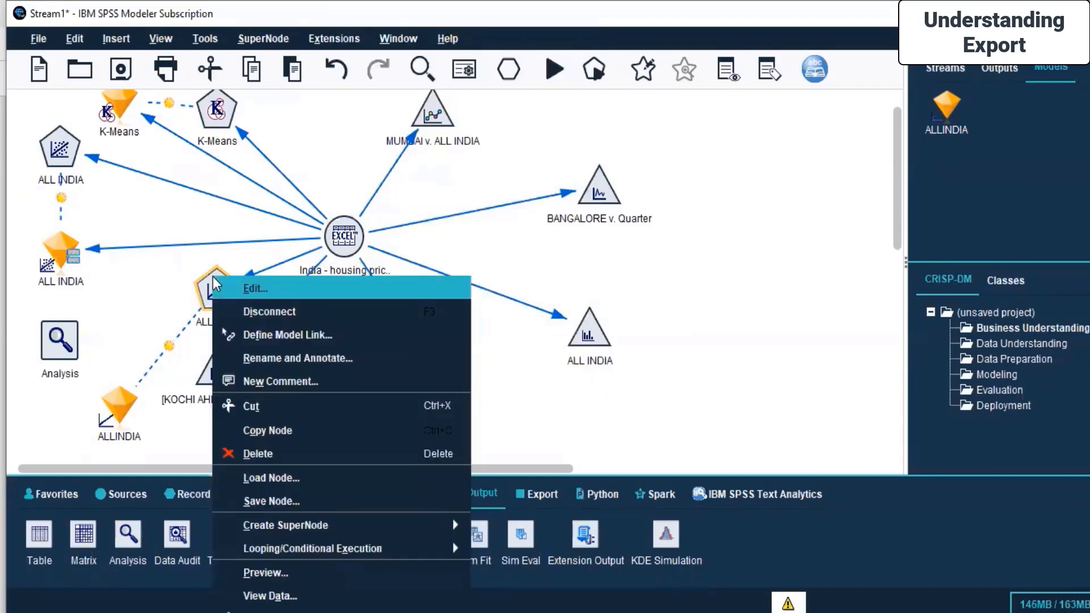
pyautogui.click(766, 291)
# Move the Analysis node to the right of the stream and connect the housing source node to it.
pyautogui.moveTo(50, 342); pyautogui.dragTo(731, 257)
pyautogui.rightClick(176, 230)
pyautogui.click(263, 275)
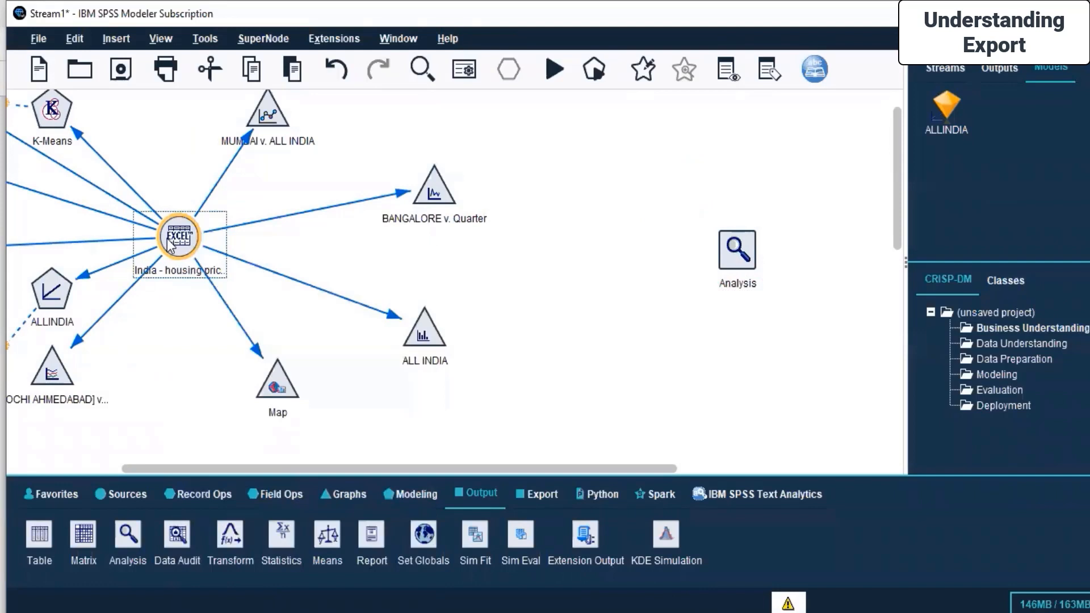
pyautogui.click(735, 253)
# Run the Analysis node and browse the tabs of the execution messages window before closing it.
pyautogui.rightClick(733, 259)
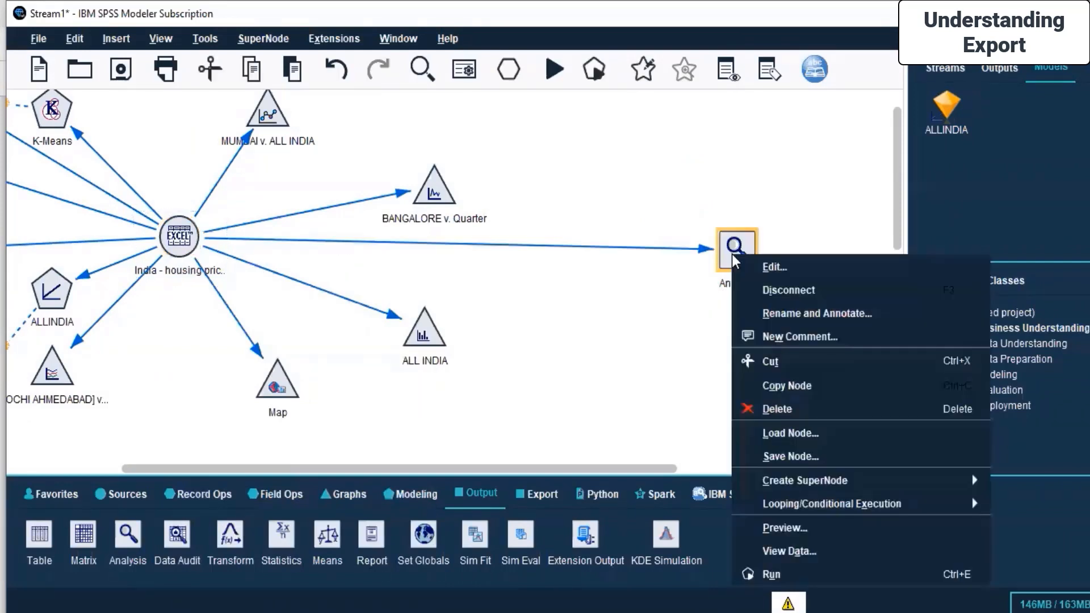
pyautogui.click(773, 574)
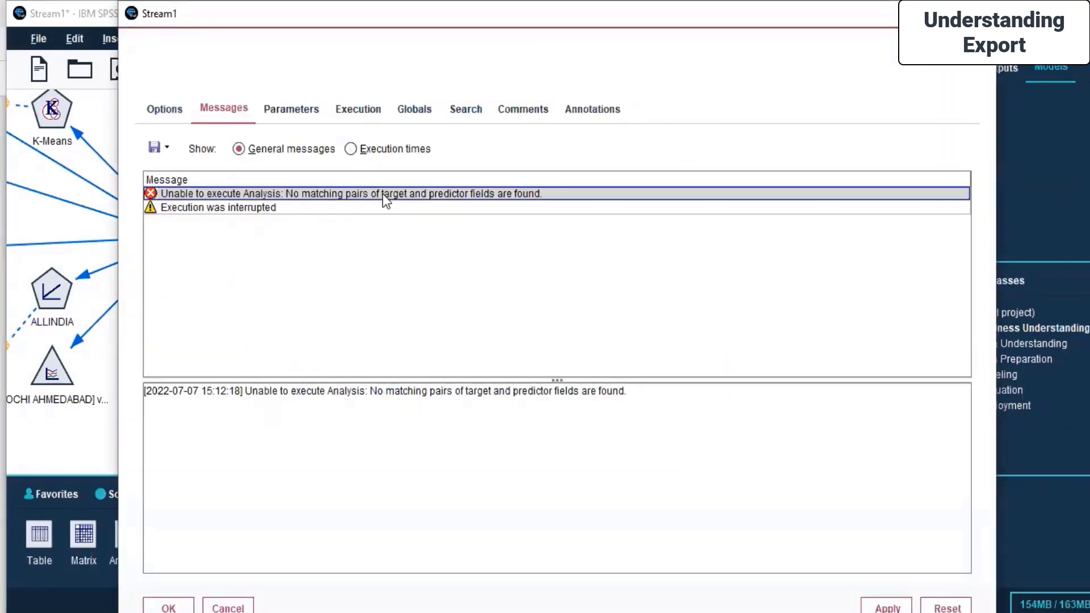
pyautogui.click(166, 109)
pyautogui.click(225, 111)
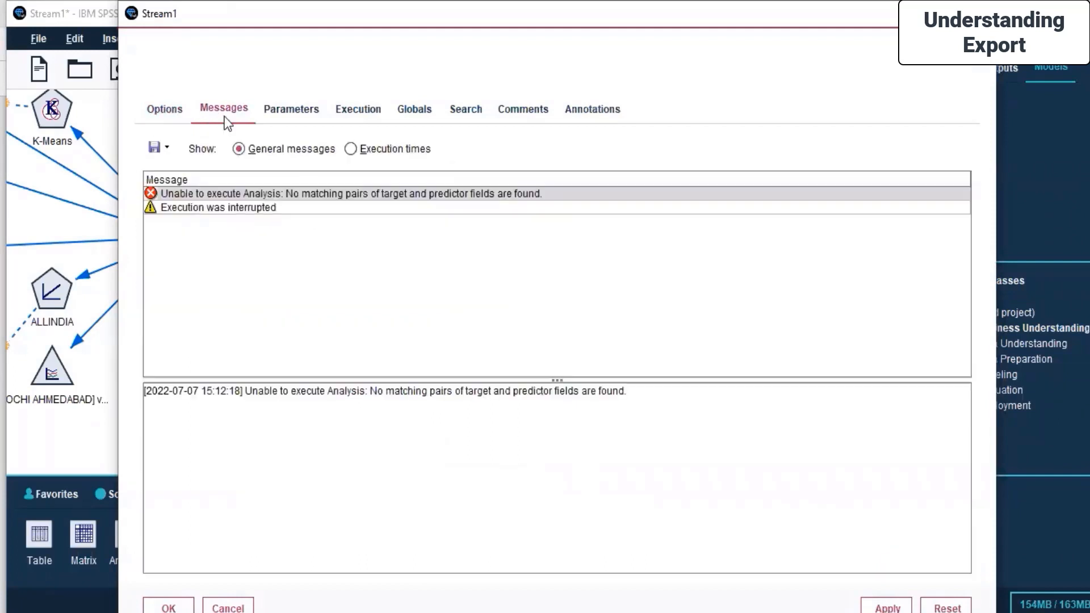
pyautogui.click(360, 109)
pyautogui.click(420, 109)
pyautogui.click(523, 109)
pyautogui.click(602, 109)
pyautogui.click(215, 110)
pyautogui.click(180, 195)
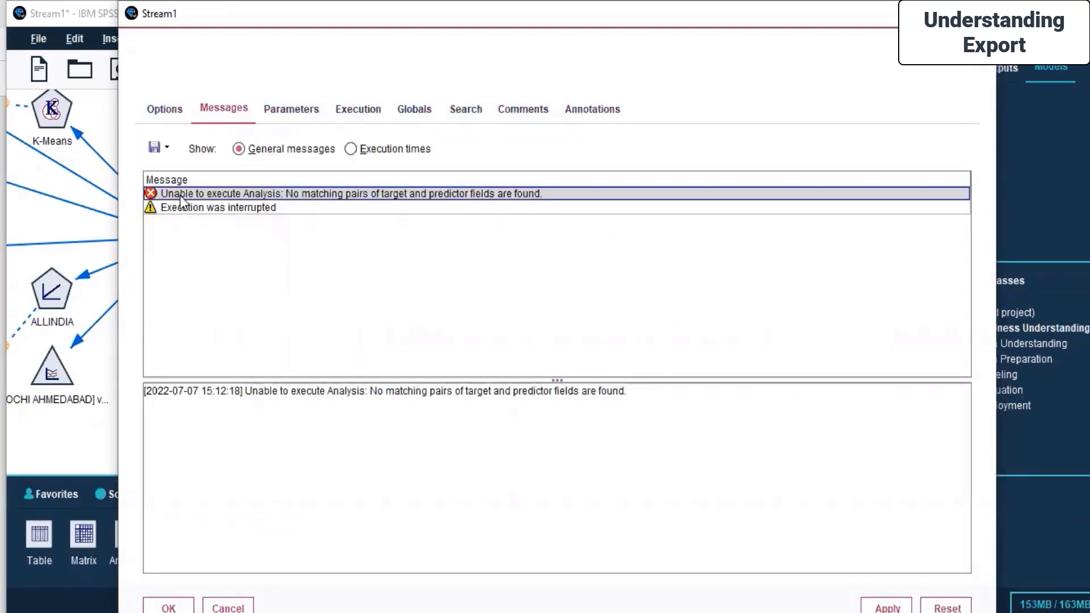
pyautogui.moveTo(383, 29); pyautogui.dragTo(383, 63)
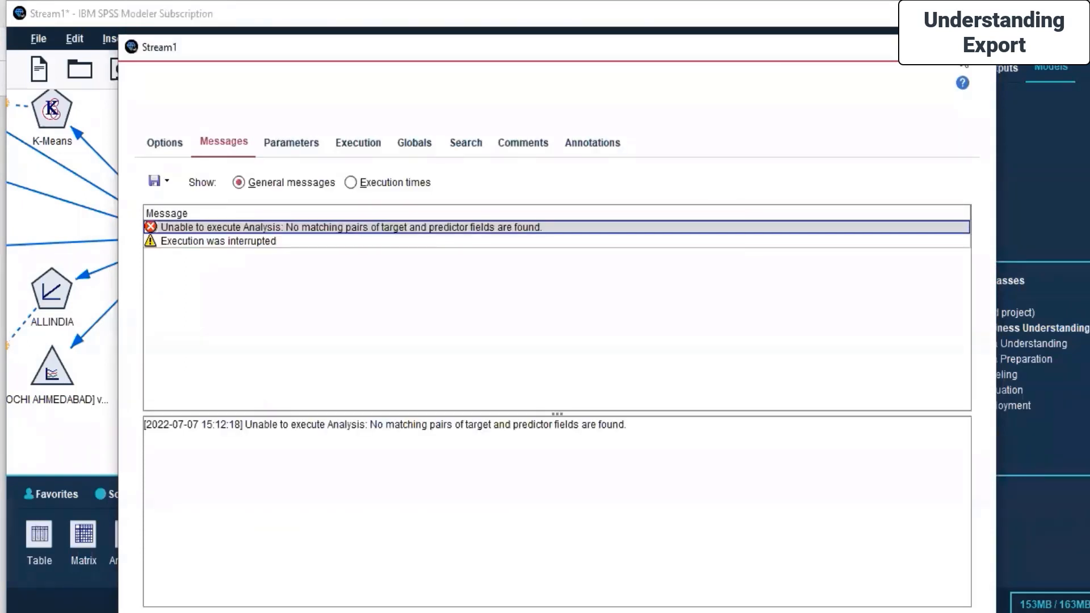
pyautogui.press('Escape')
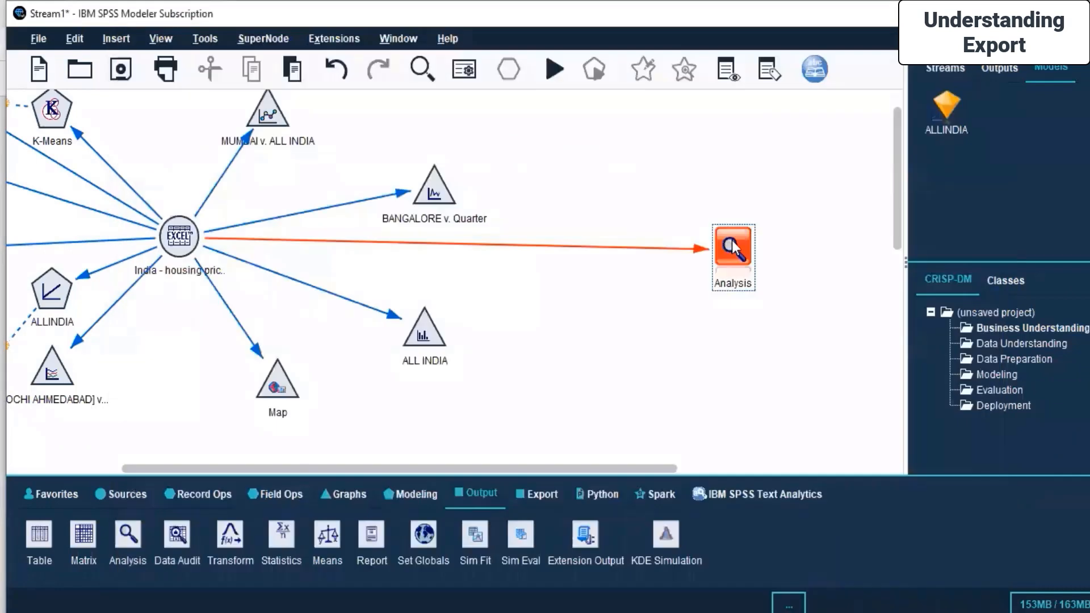
# Set Quarter as the break-down field in the Analysis node's settings and run the node again.
pyautogui.rightClick(733, 248)
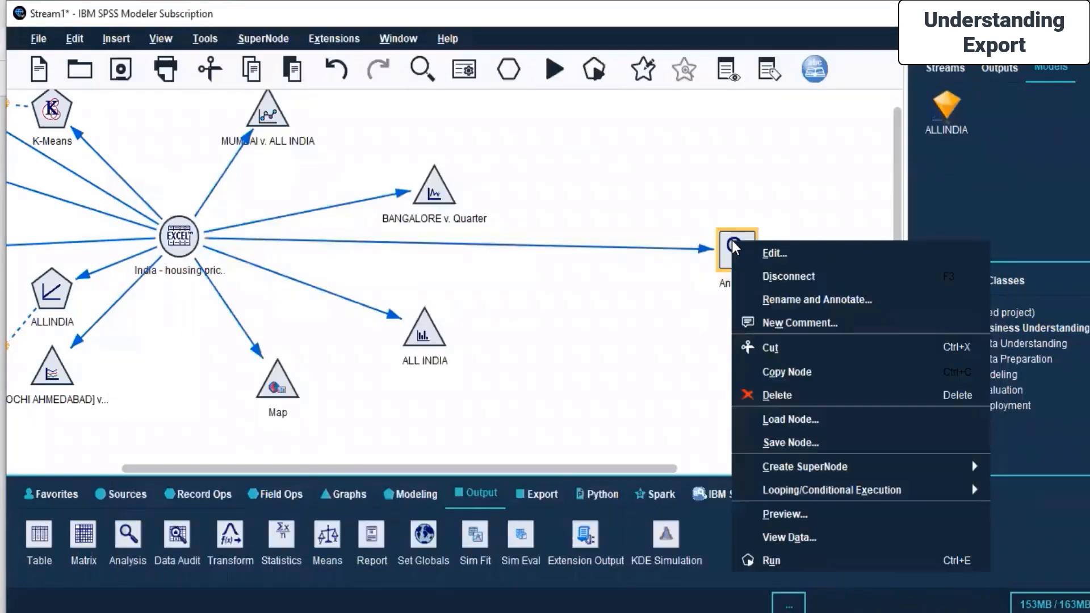
pyautogui.click(776, 254)
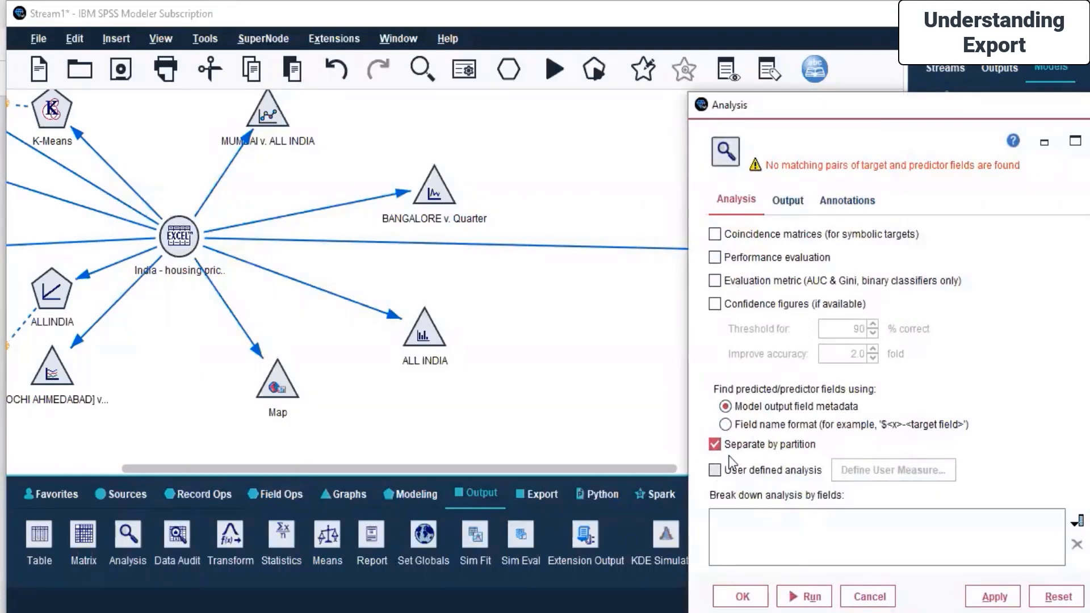
pyautogui.moveTo(867, 113); pyautogui.dragTo(721, 56)
pyautogui.click(932, 463)
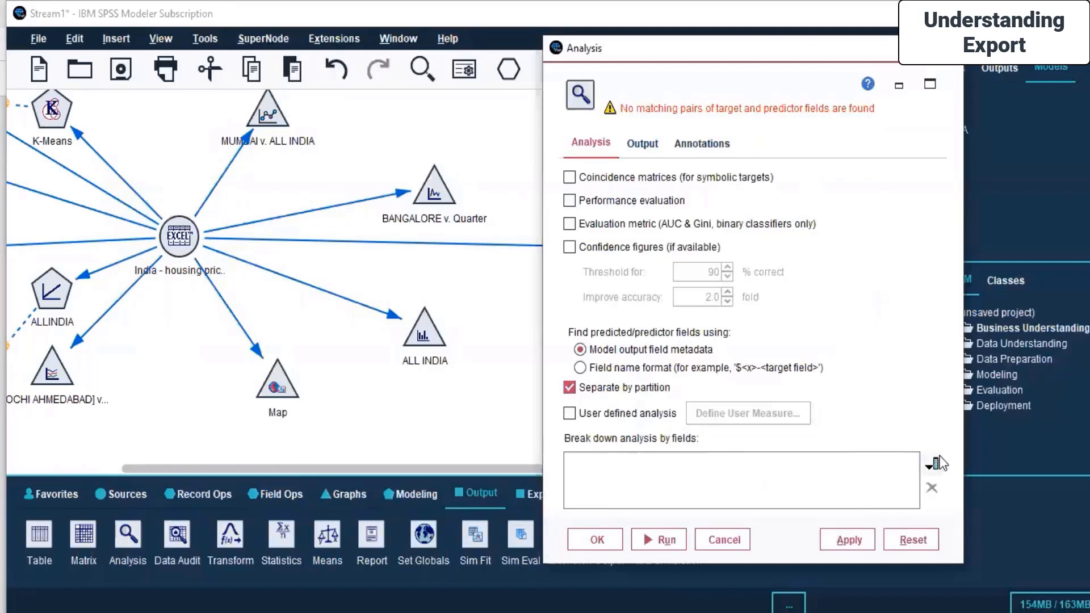
pyautogui.click(617, 535)
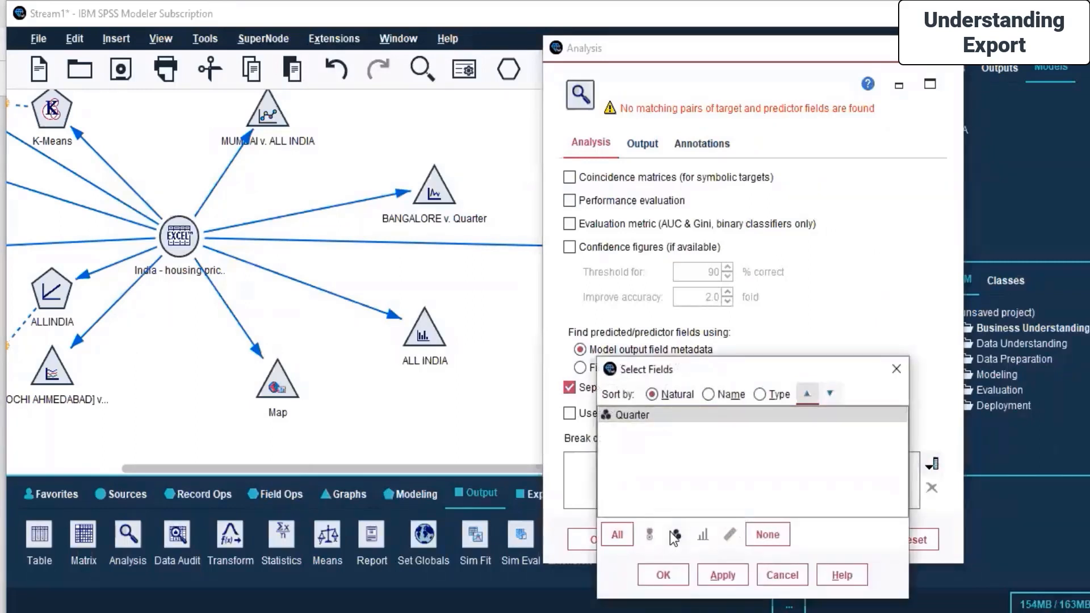
pyautogui.click(766, 535)
pyautogui.click(646, 417)
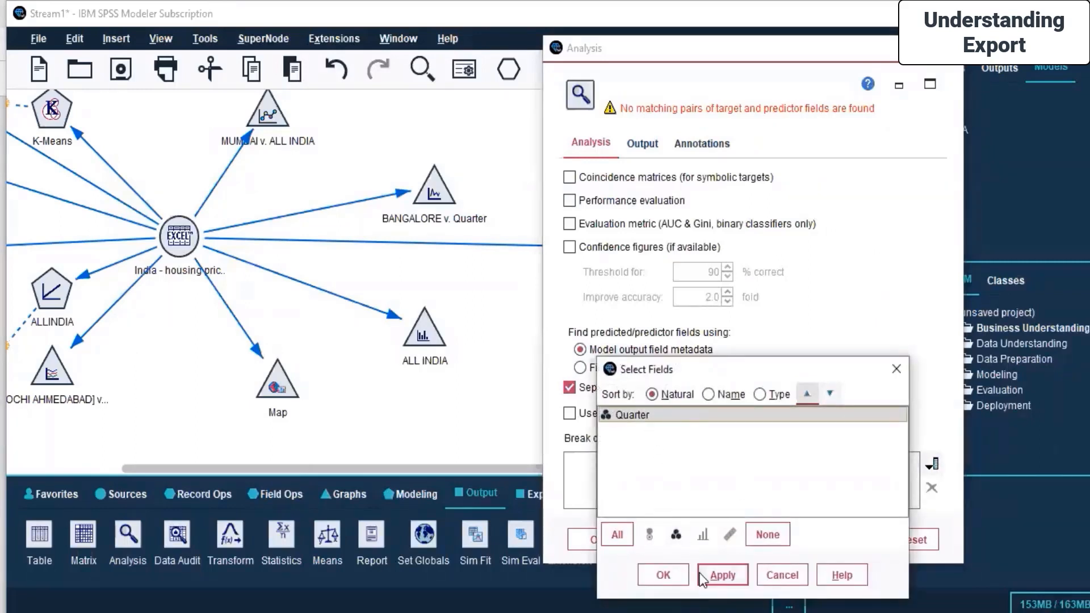
pyautogui.click(717, 575)
pyautogui.click(653, 574)
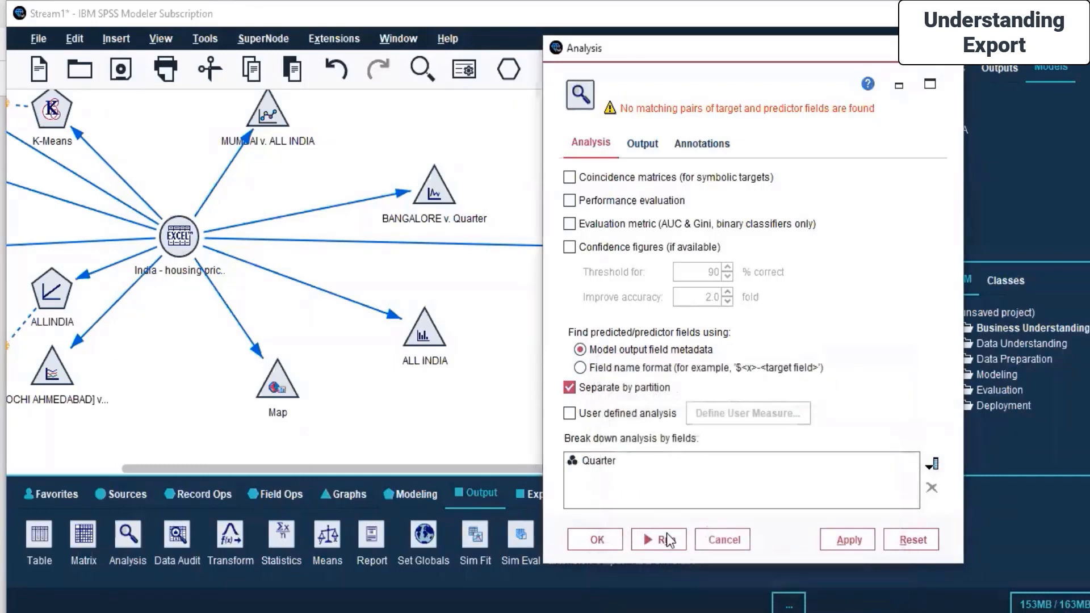
pyautogui.click(666, 542)
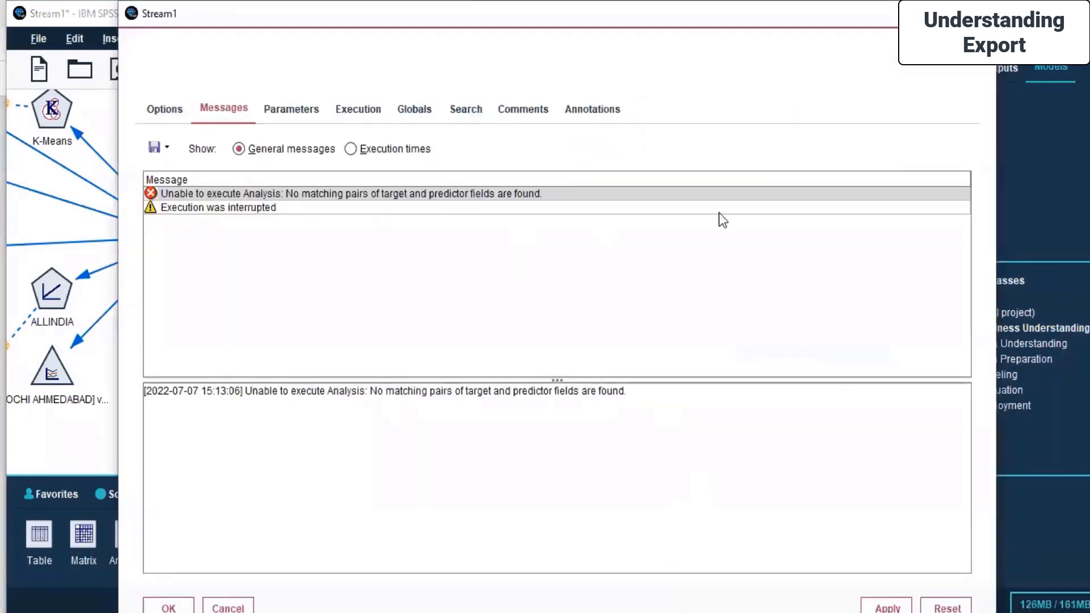
pyautogui.press('Escape')
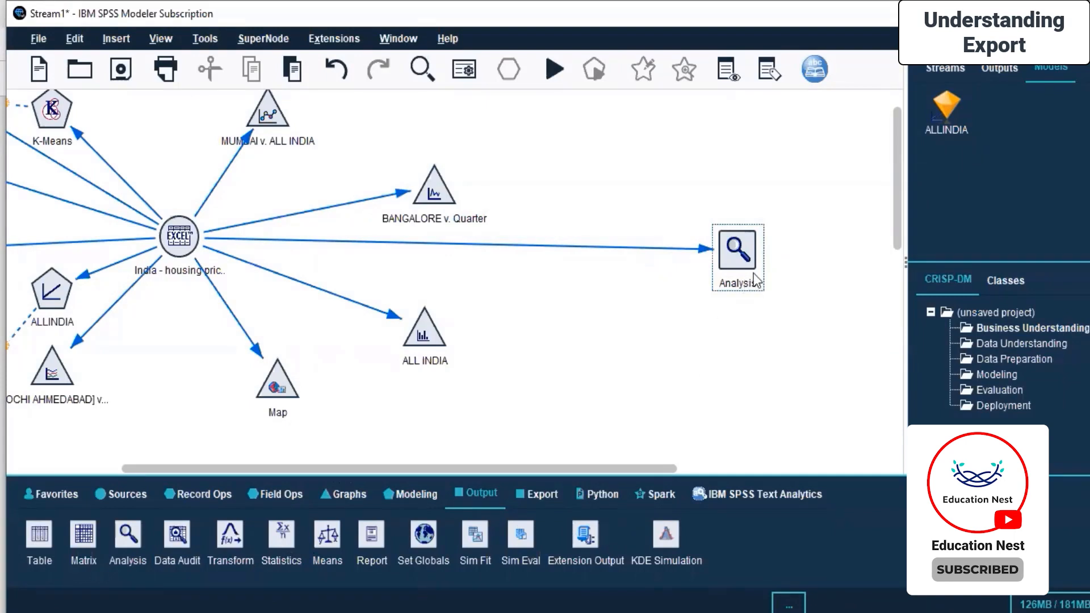
# Add a Means output node to the canvas and connect the housing source node to it.
pyautogui.click(733, 249)
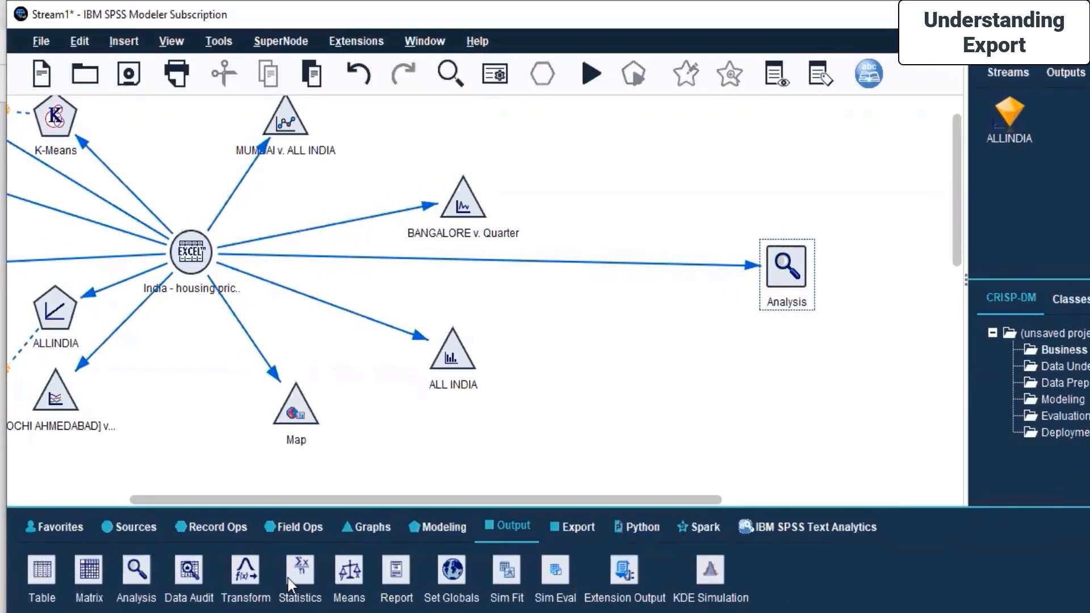
pyautogui.moveTo(338, 581); pyautogui.dragTo(613, 313)
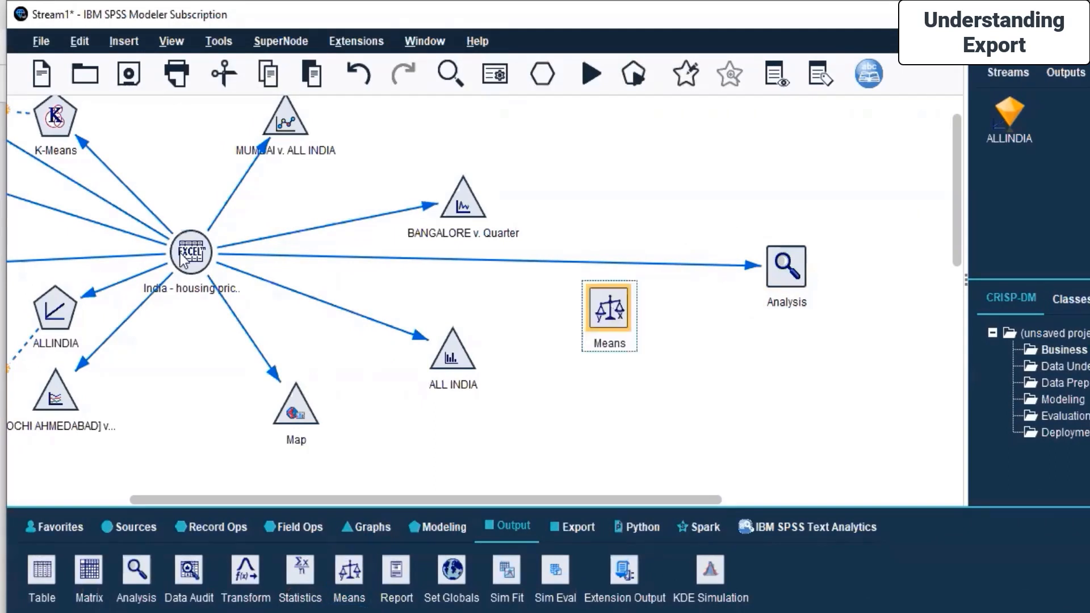
pyautogui.click(181, 255)
pyautogui.rightClick(179, 251)
pyautogui.click(282, 37)
pyautogui.click(205, 255)
pyautogui.click(604, 322)
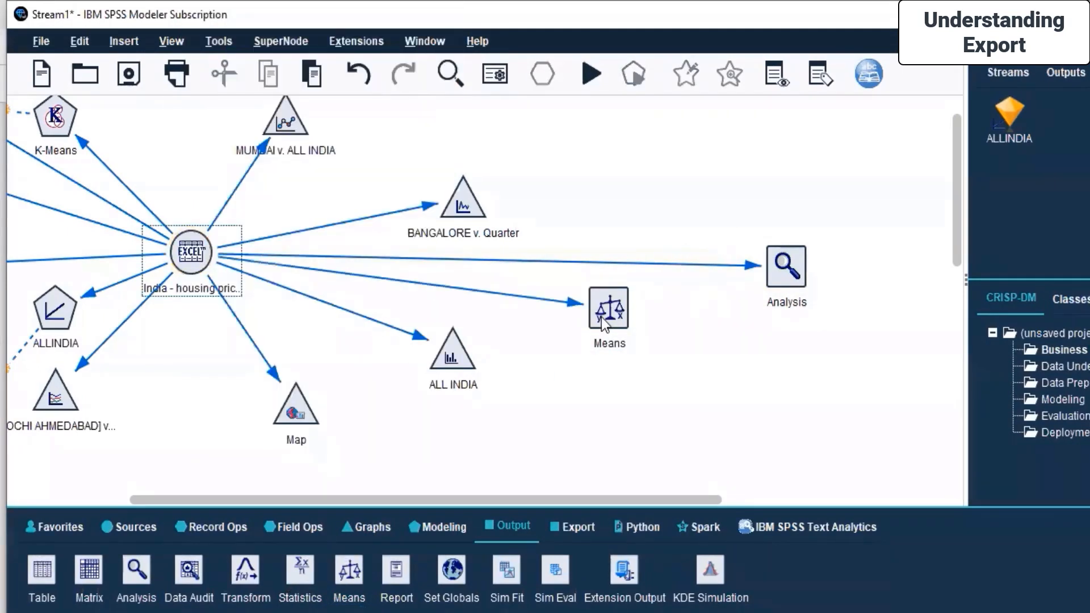
# Configure the Means node to compare between pairs of fields and add the MUMBAI – BANGALORE pair.
pyautogui.doubleClick(605, 322)
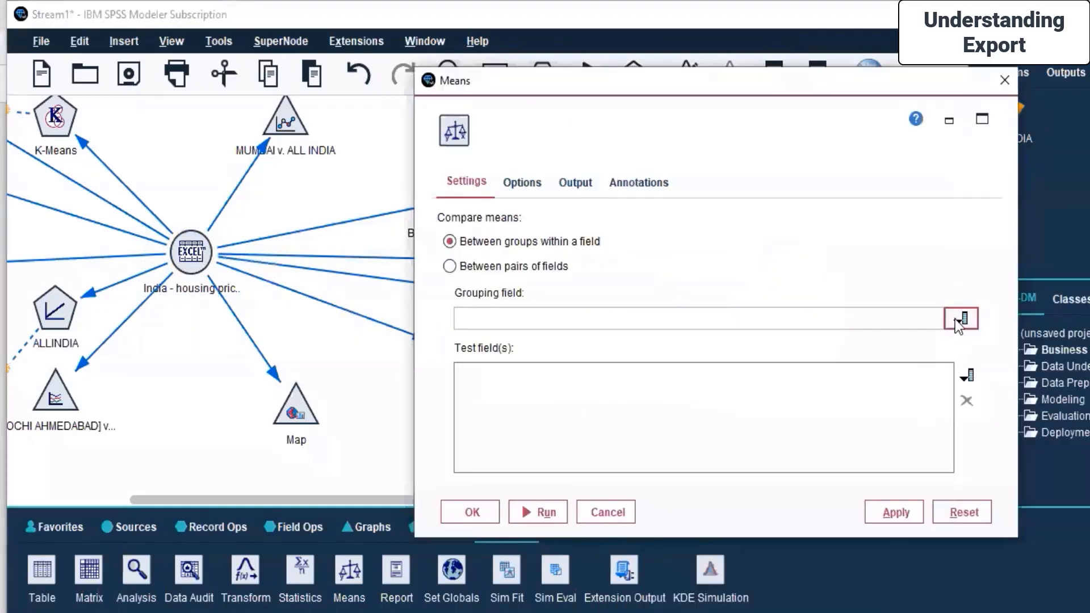
pyautogui.click(497, 265)
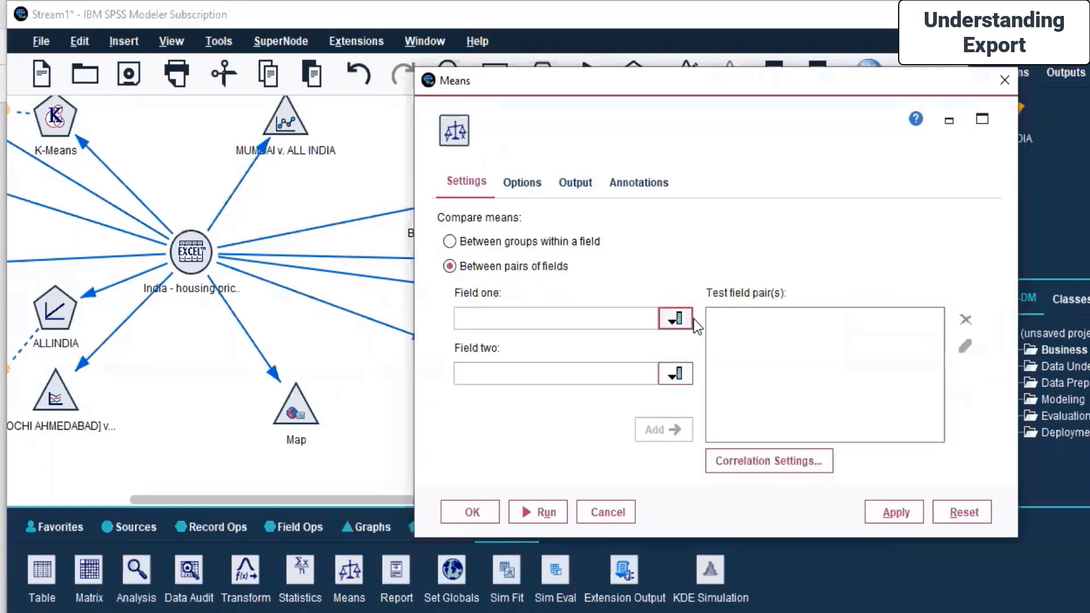
pyautogui.click(676, 318)
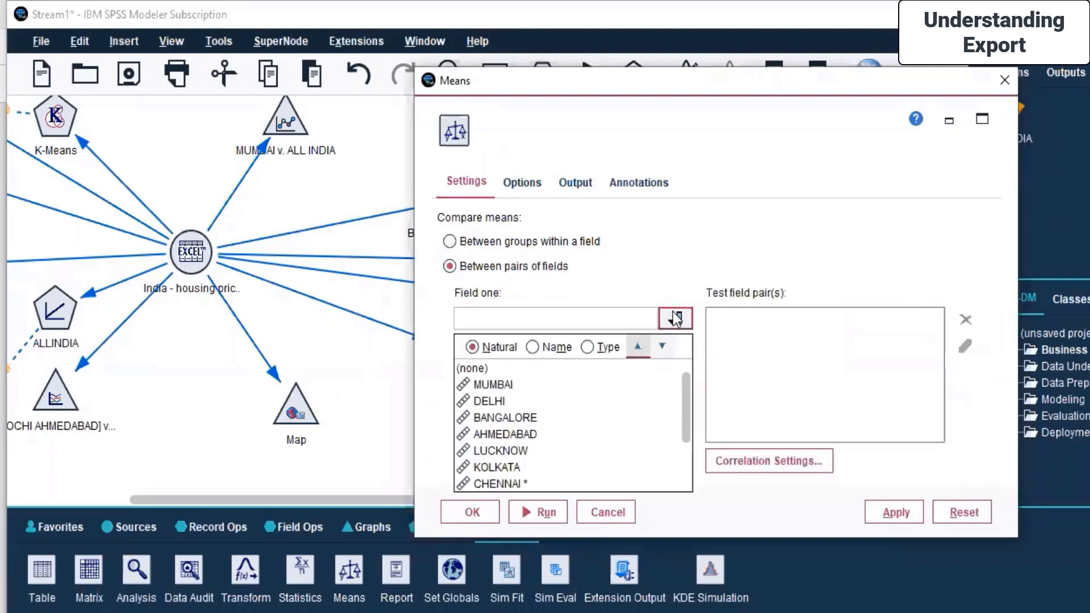
pyautogui.click(537, 383)
pyautogui.click(675, 375)
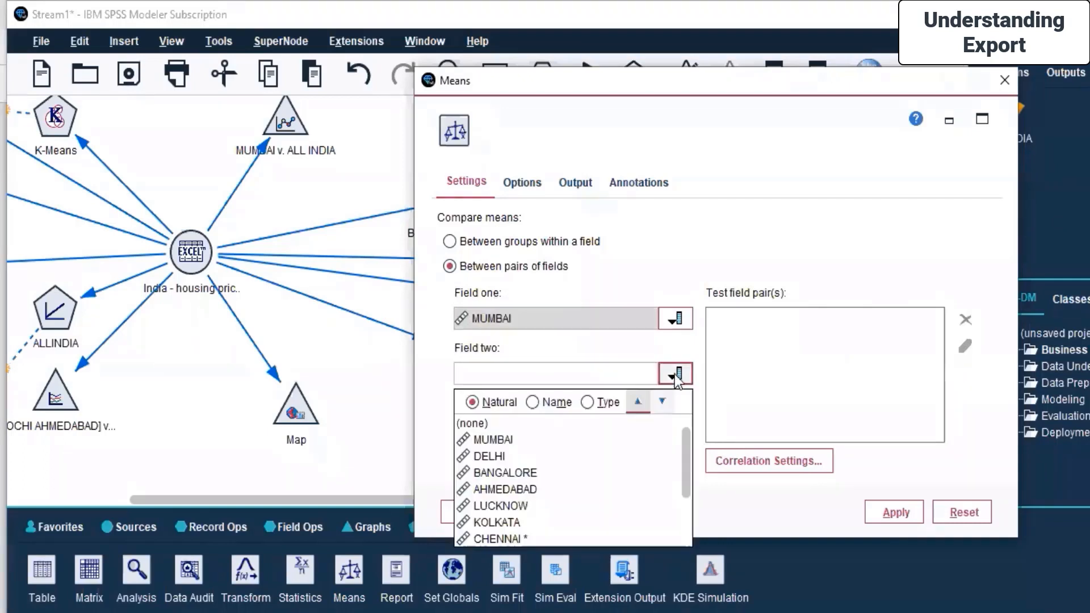
pyautogui.click(571, 475)
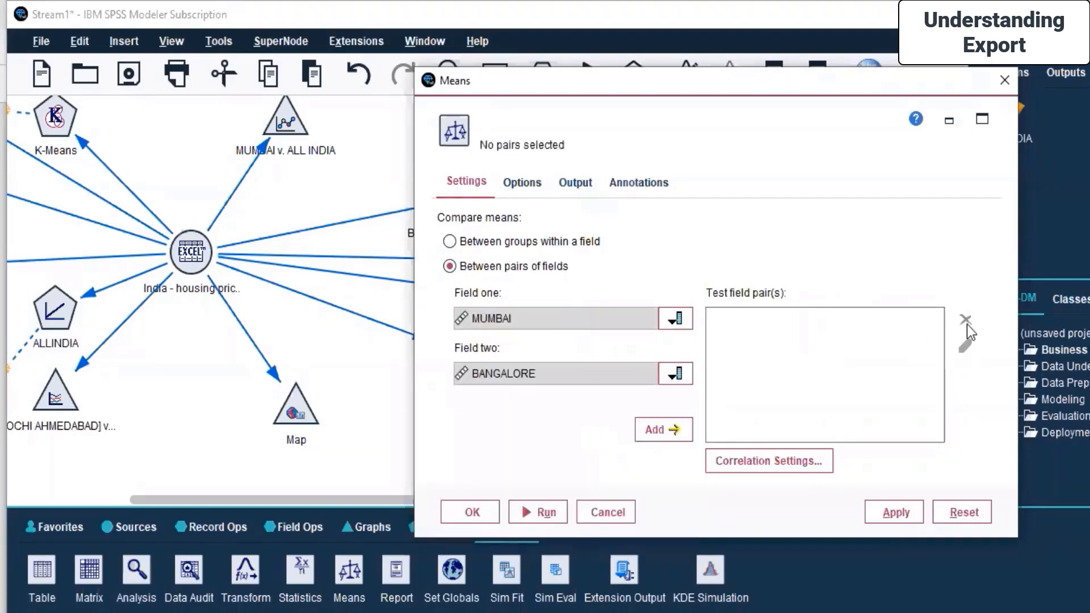
pyautogui.click(668, 432)
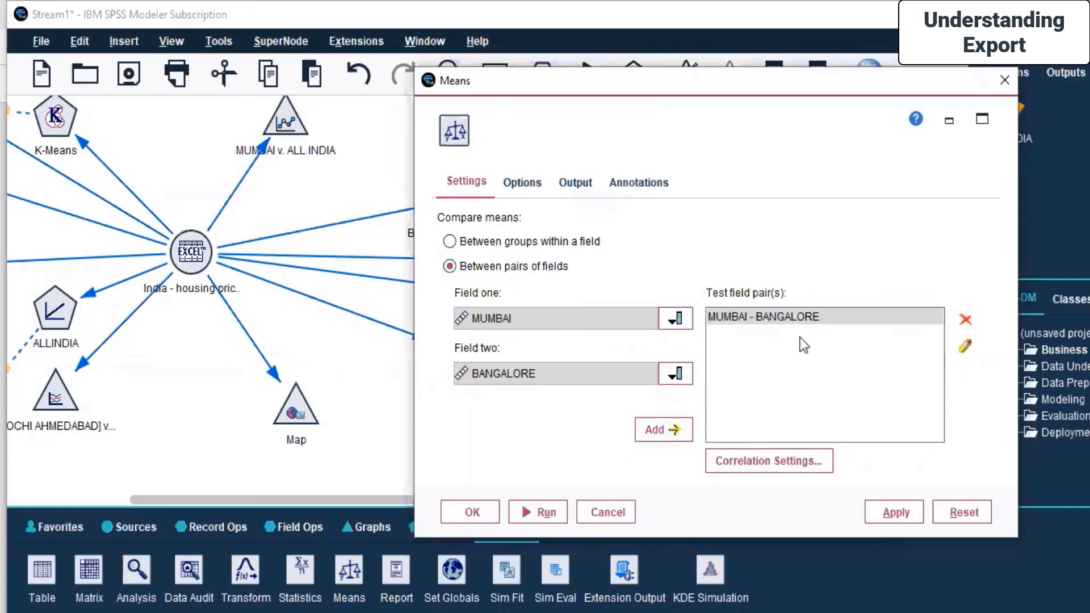
# Review the correlation strength settings, apply the Means configuration and run the Means node.
pyautogui.click(741, 467)
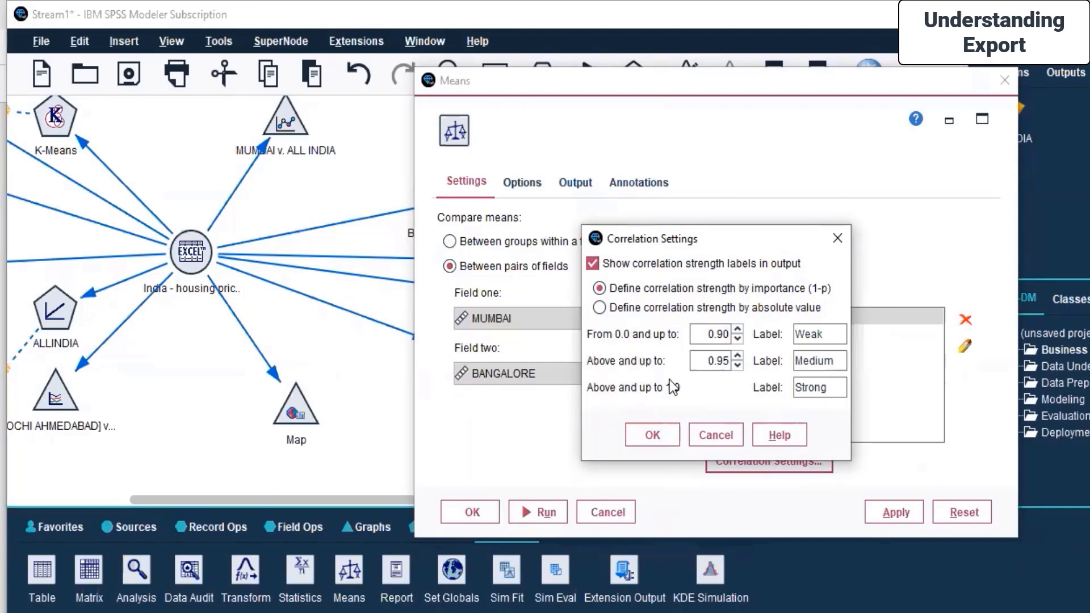
pyautogui.click(657, 431)
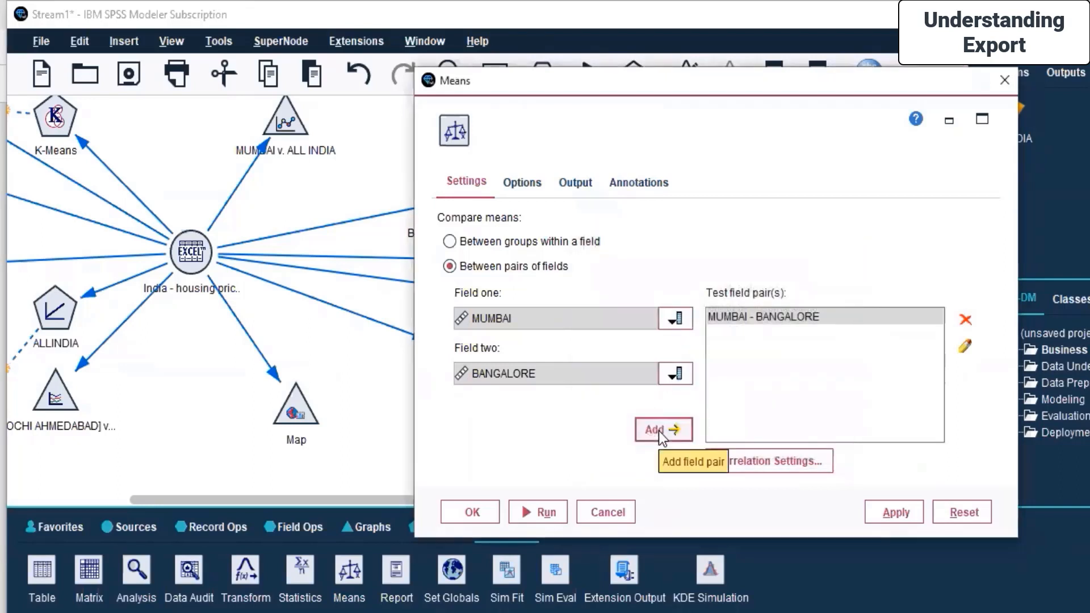
pyautogui.click(904, 514)
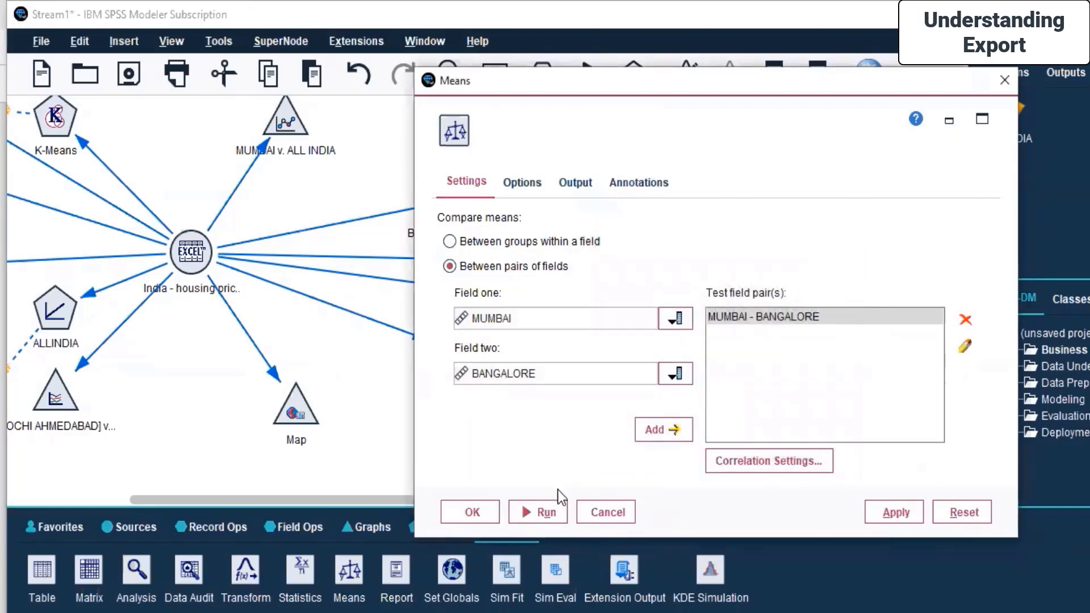
pyautogui.click(537, 511)
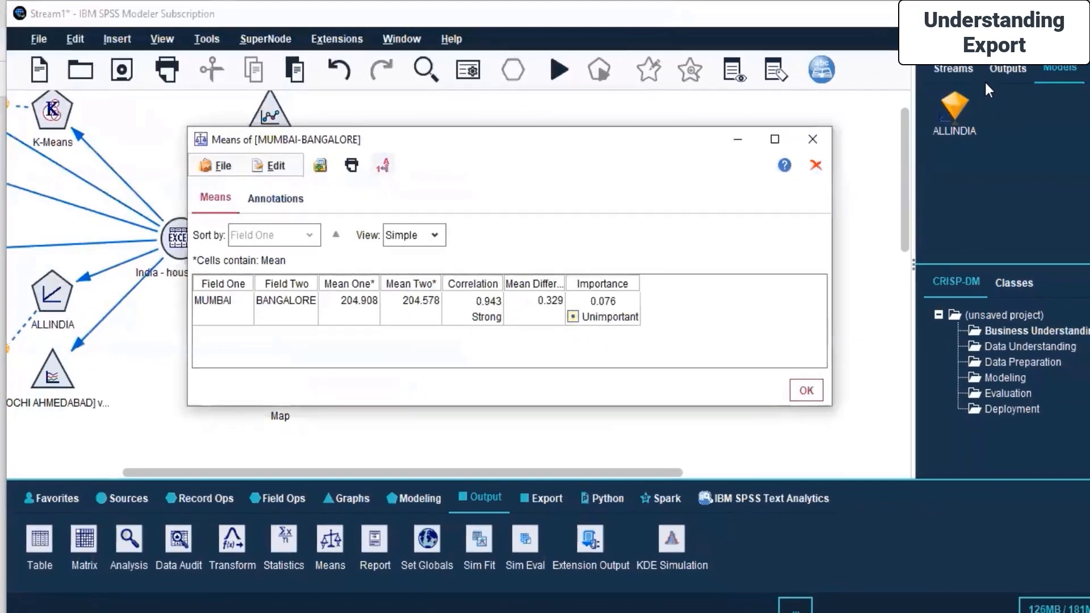
# Bring the Means of [MUMBAI-BANGALORE] output window back up from the Outputs list.
pyautogui.click(1045, 71)
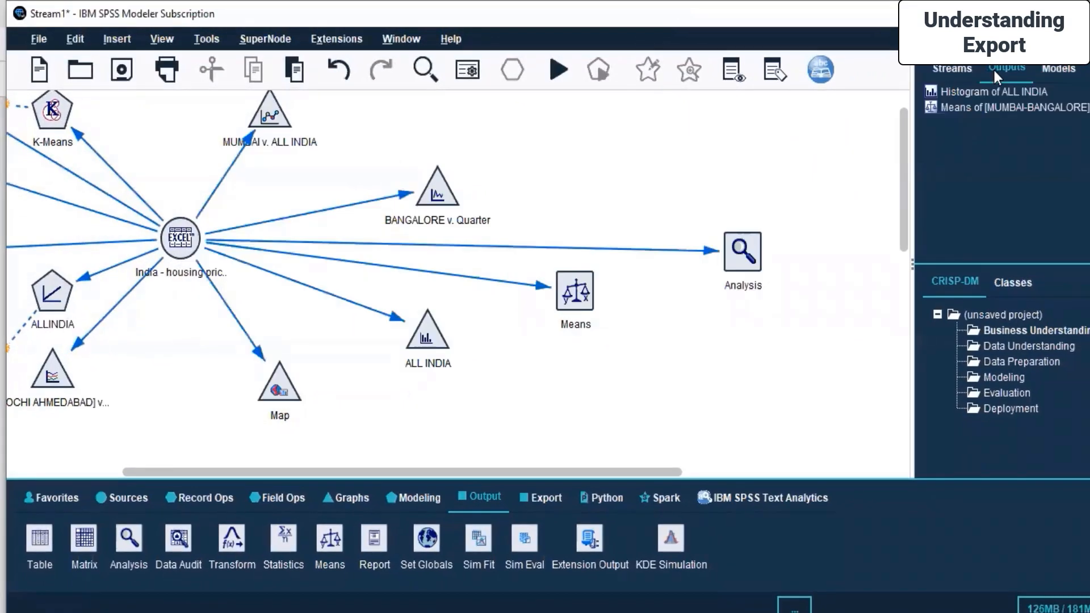
pyautogui.click(960, 107)
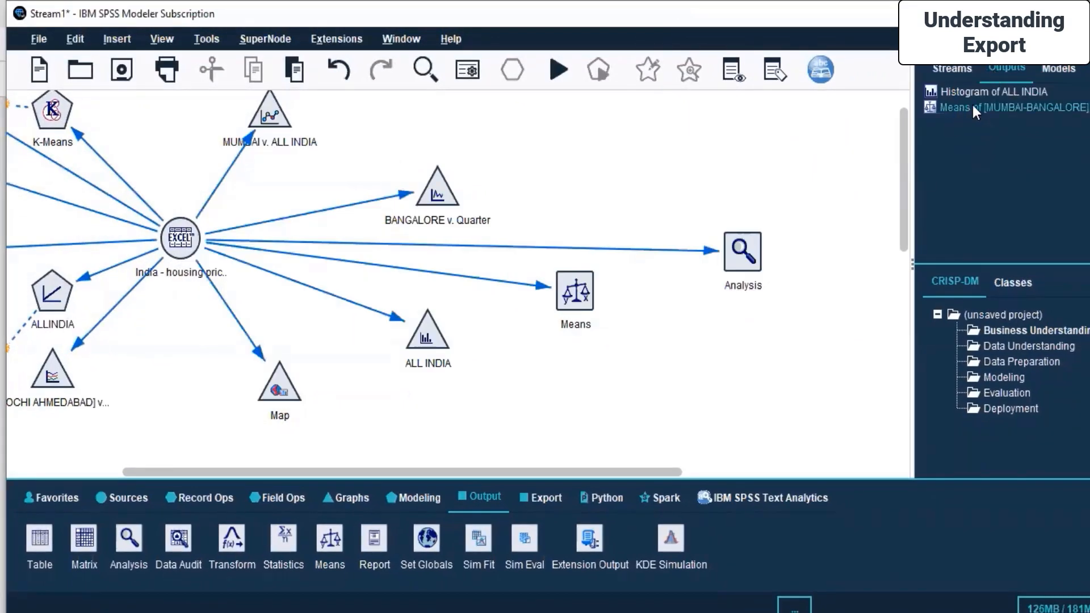
pyautogui.moveTo(665, 611)
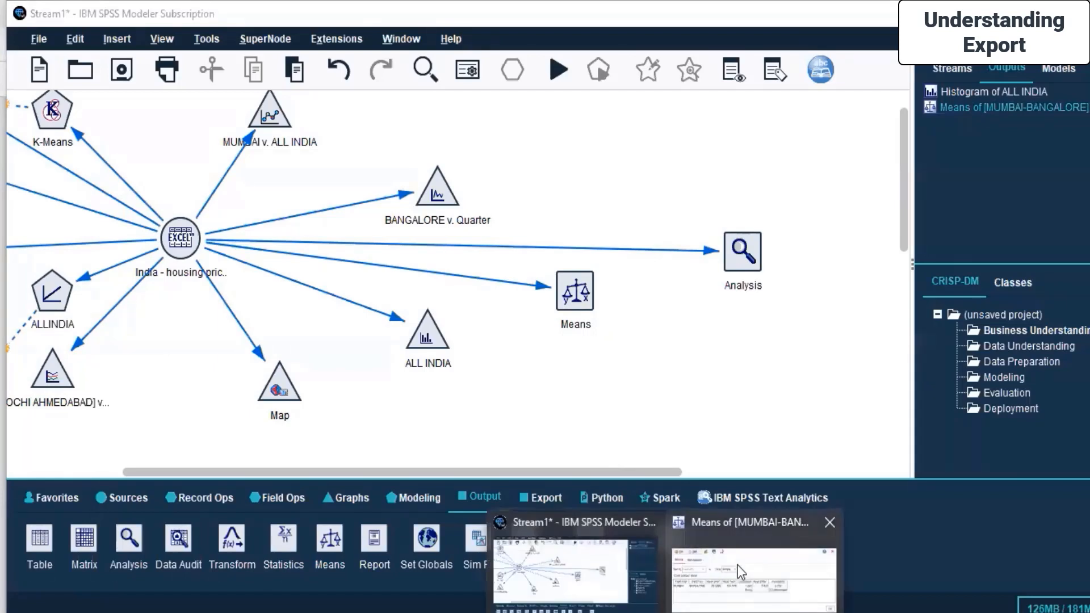
pyautogui.click(738, 564)
pyautogui.click(782, 141)
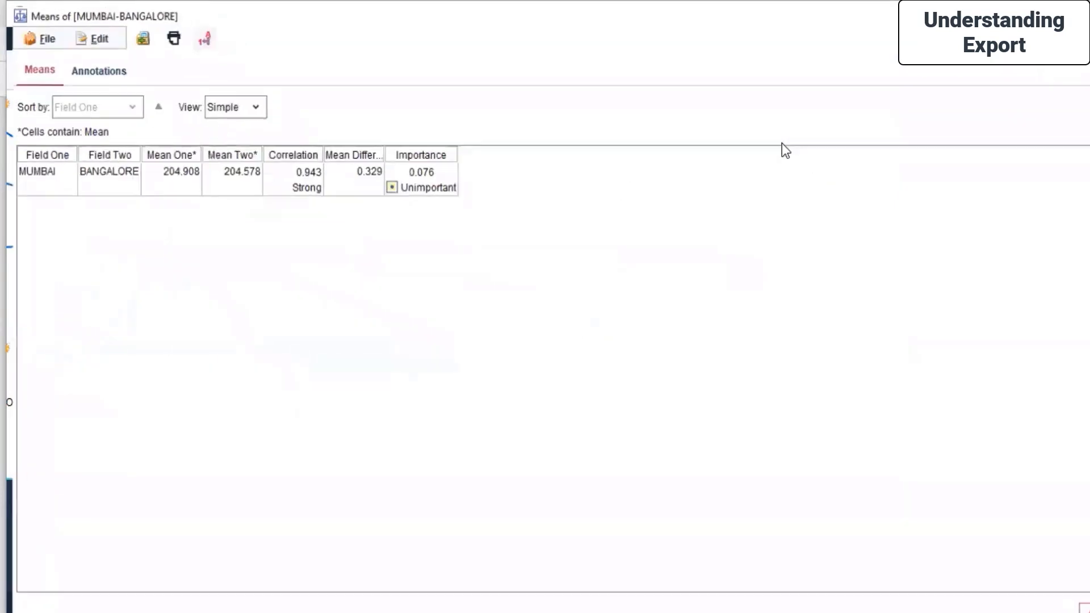
# Switch the Means output view to Advanced and widen its columns to read the statistics.
pyautogui.click(342, 143)
pyautogui.click(328, 194)
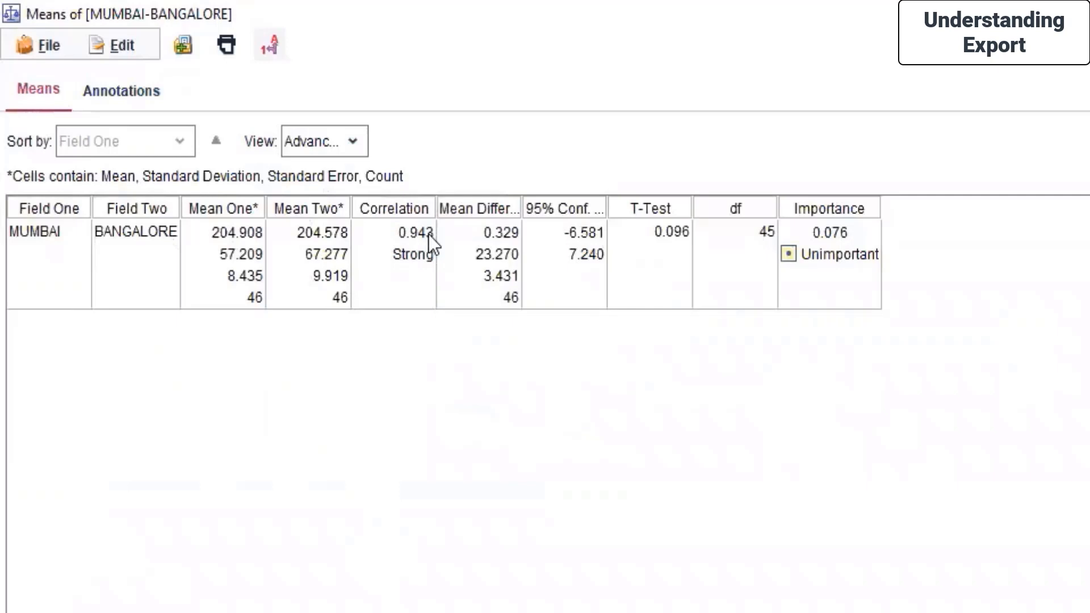
pyautogui.moveTo(520, 216); pyautogui.dragTo(608, 251)
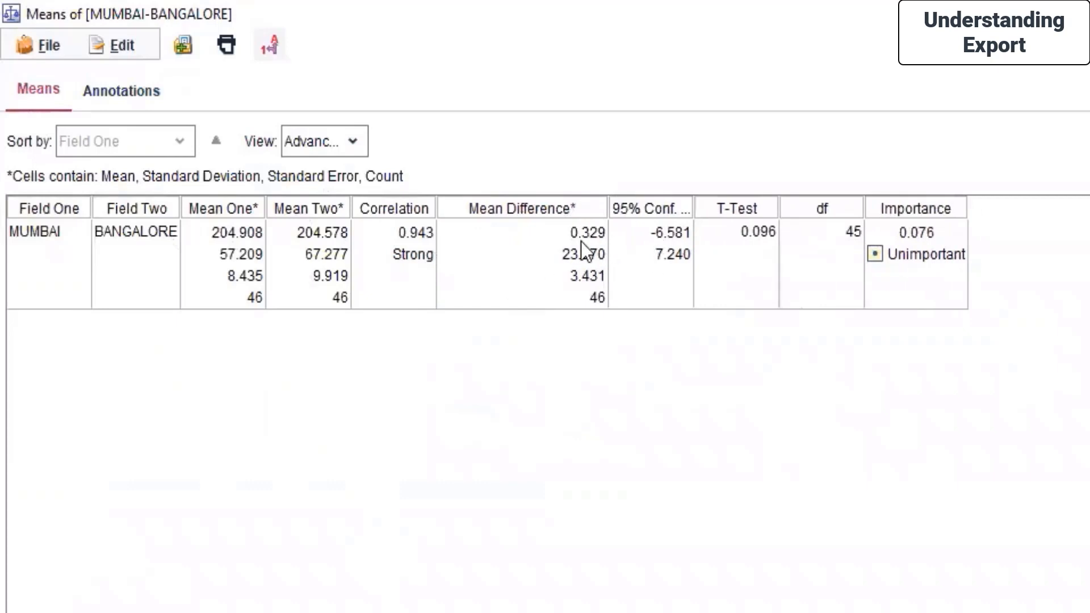
pyautogui.moveTo(265, 207); pyautogui.dragTo(319, 207)
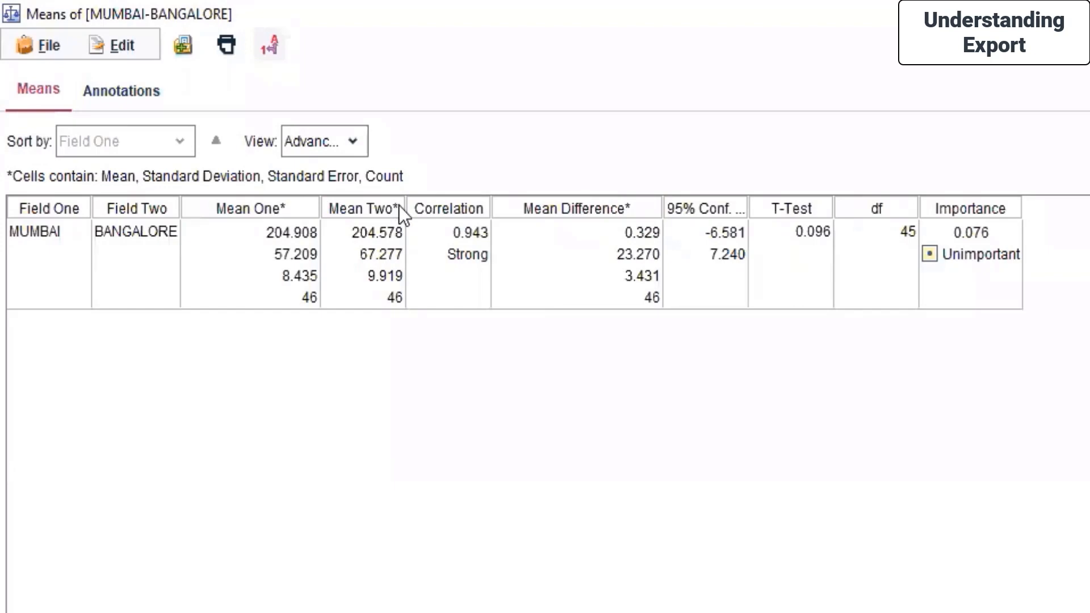
pyautogui.moveTo(406, 208); pyautogui.dragTo(412, 208)
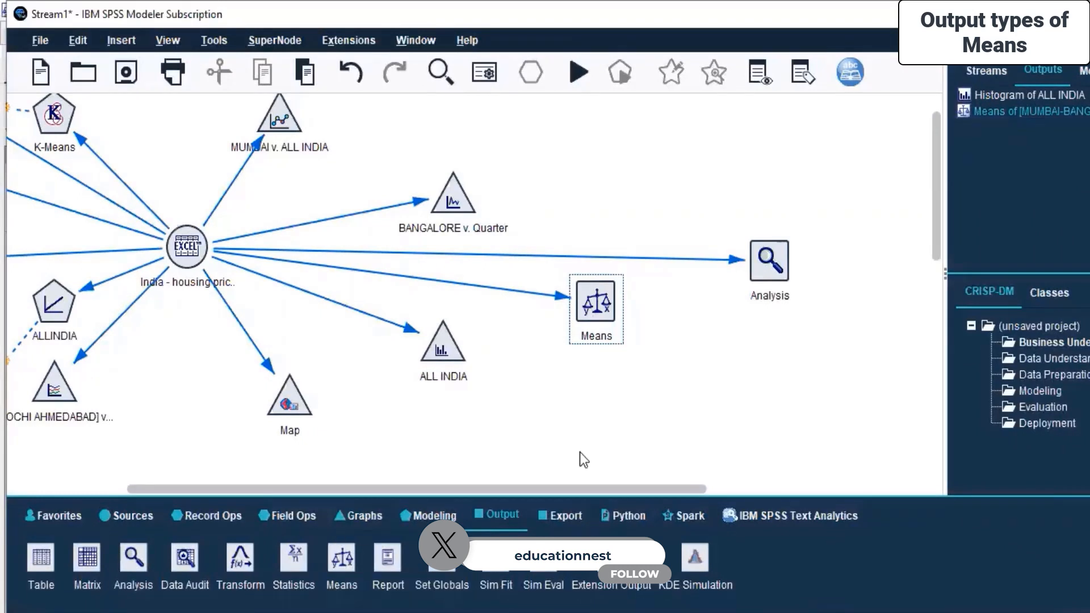
# Add a Transform output node below the housing source node and connect the source node to it.
pyautogui.moveTo(558, 492); pyautogui.dragTo(465, 492)
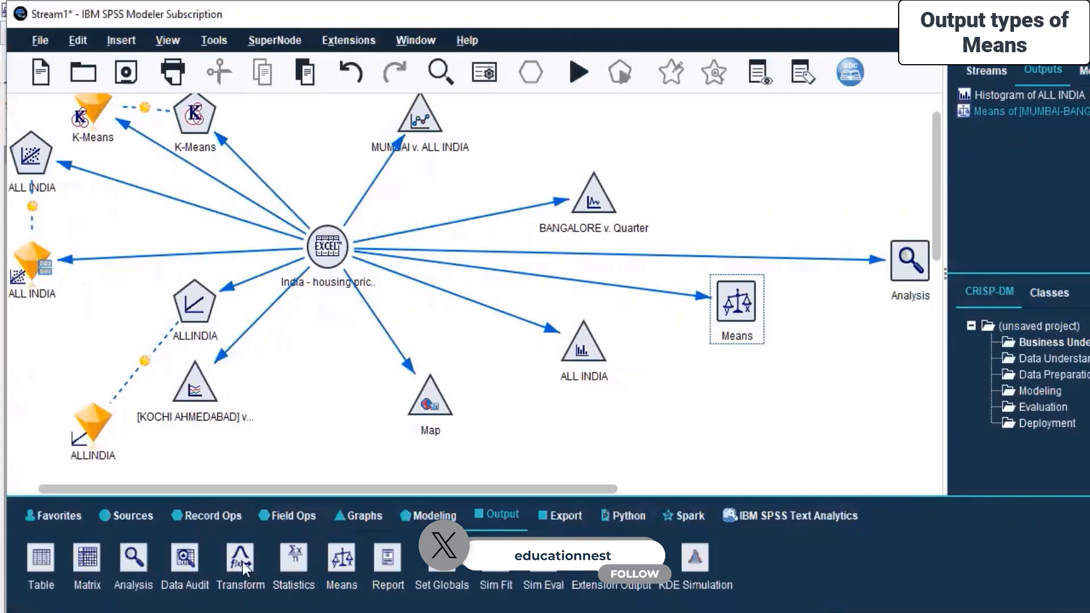
pyautogui.moveTo(363, 350); pyautogui.dragTo(321, 390)
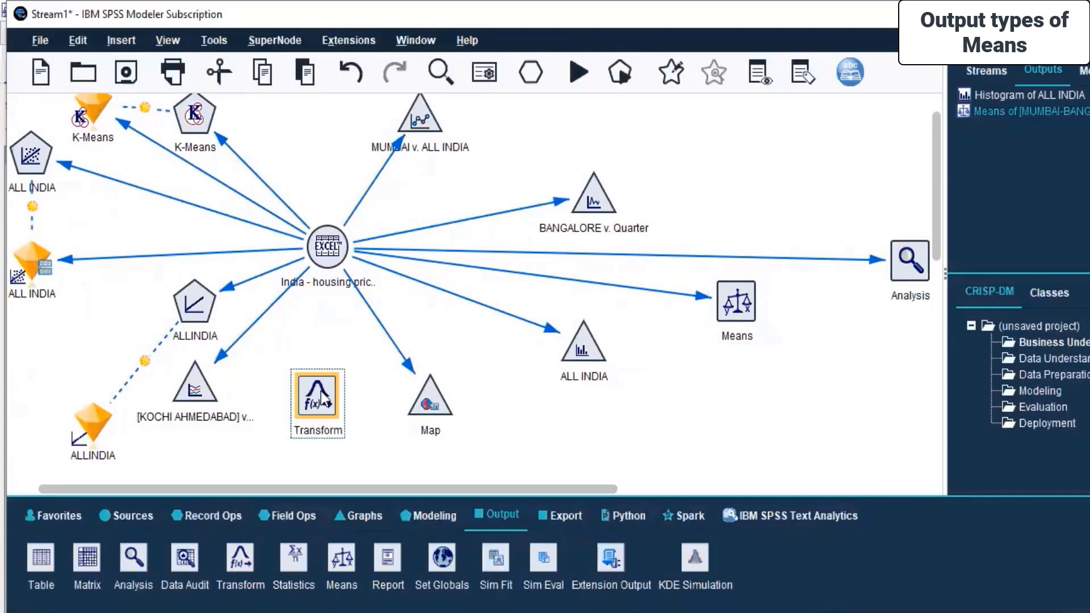
pyautogui.click(325, 250)
pyautogui.rightClick(323, 250)
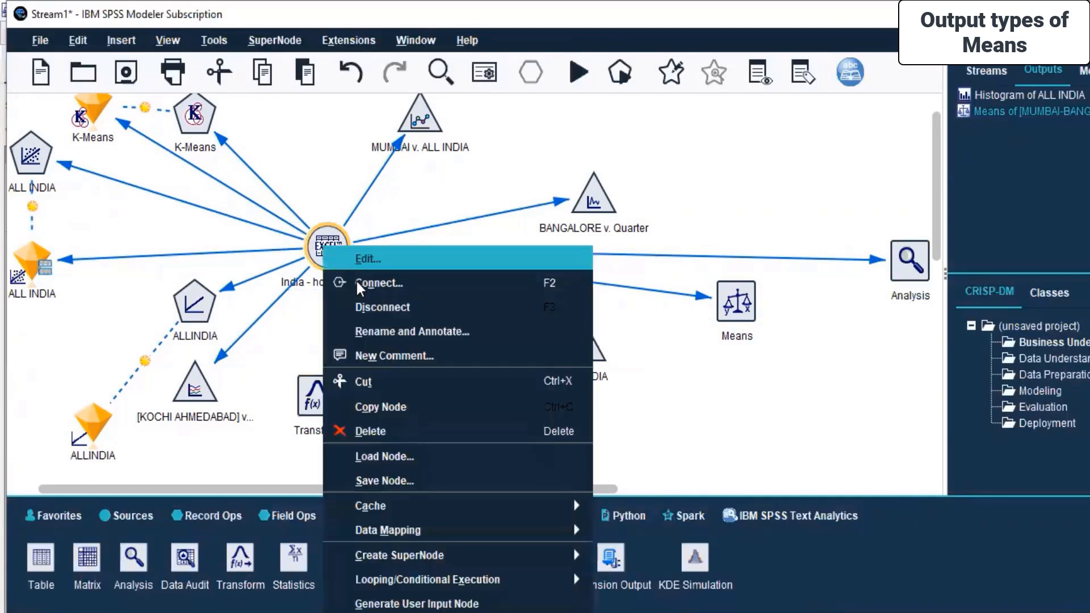
pyautogui.press('Escape')
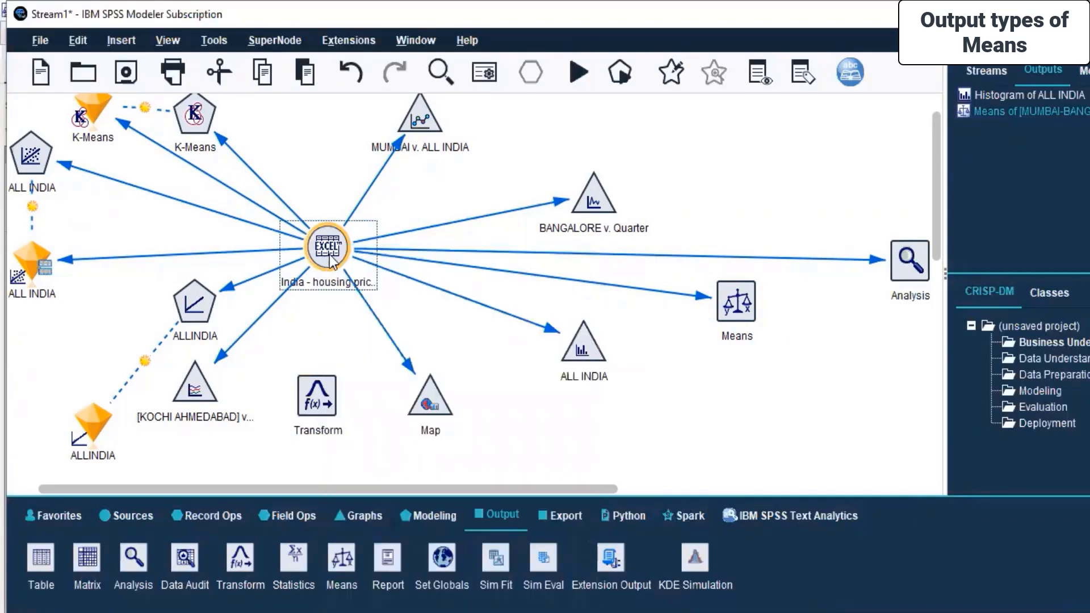
pyautogui.click(329, 401)
# Open the Transform node and review its Options, Output and Annotations settings before closing it.
pyautogui.doubleClick(312, 401)
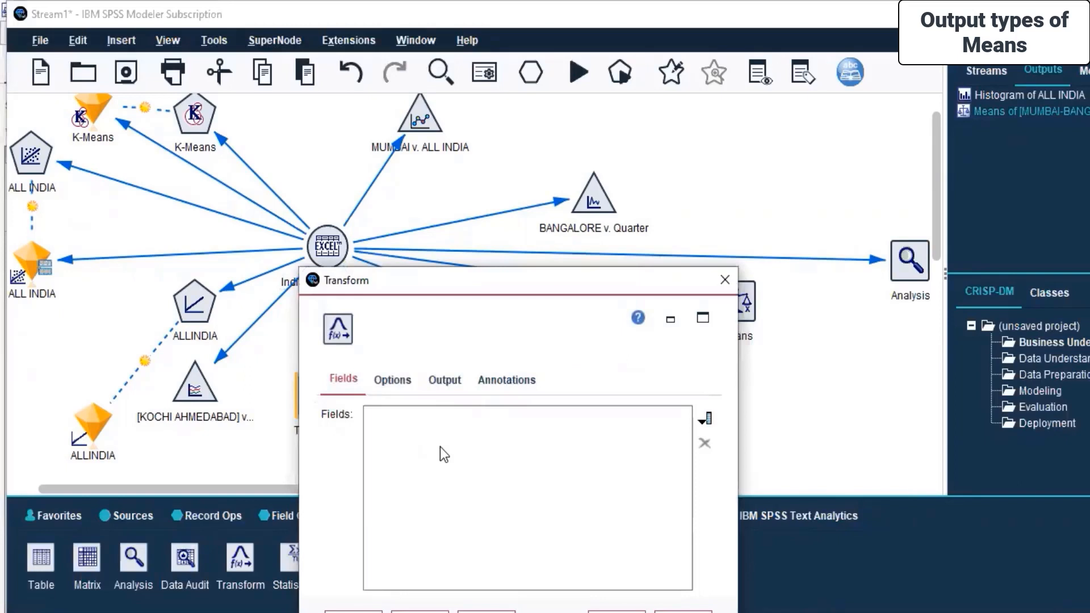
pyautogui.click(494, 223)
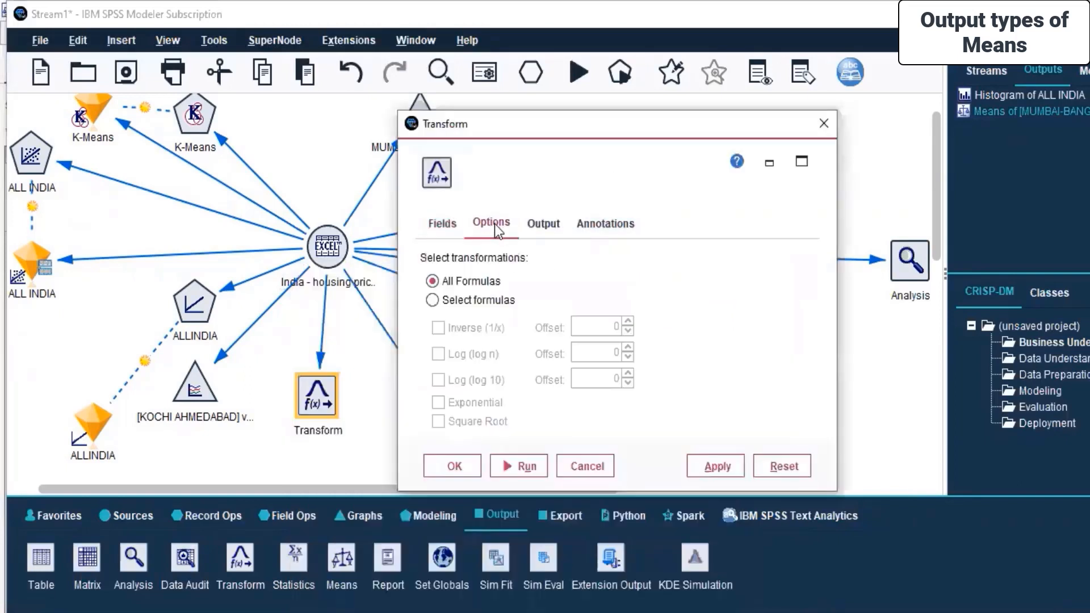
pyautogui.click(536, 233)
pyautogui.click(588, 227)
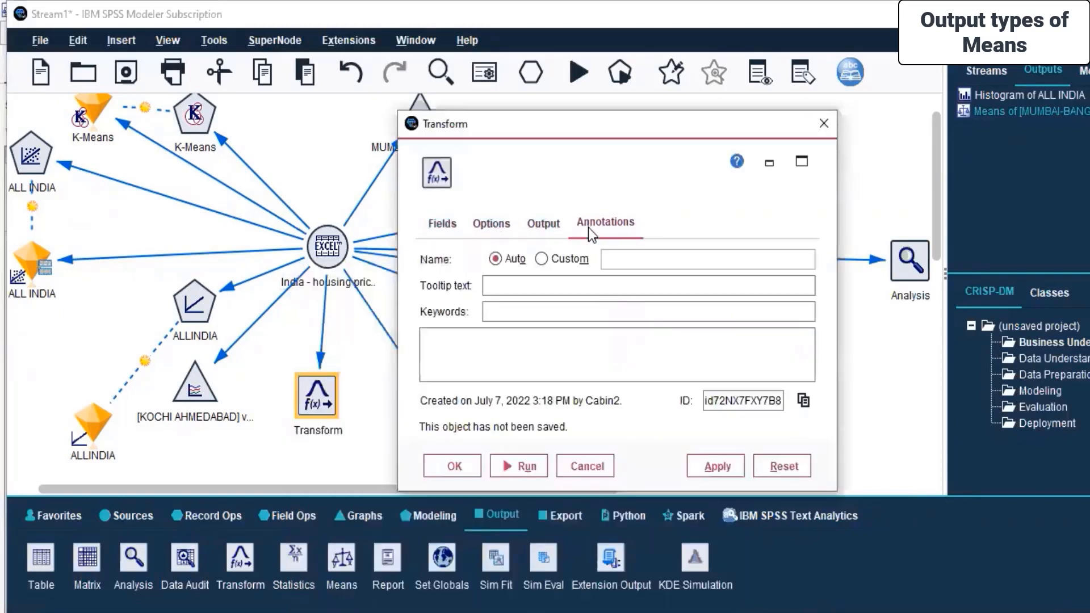
pyautogui.click(446, 227)
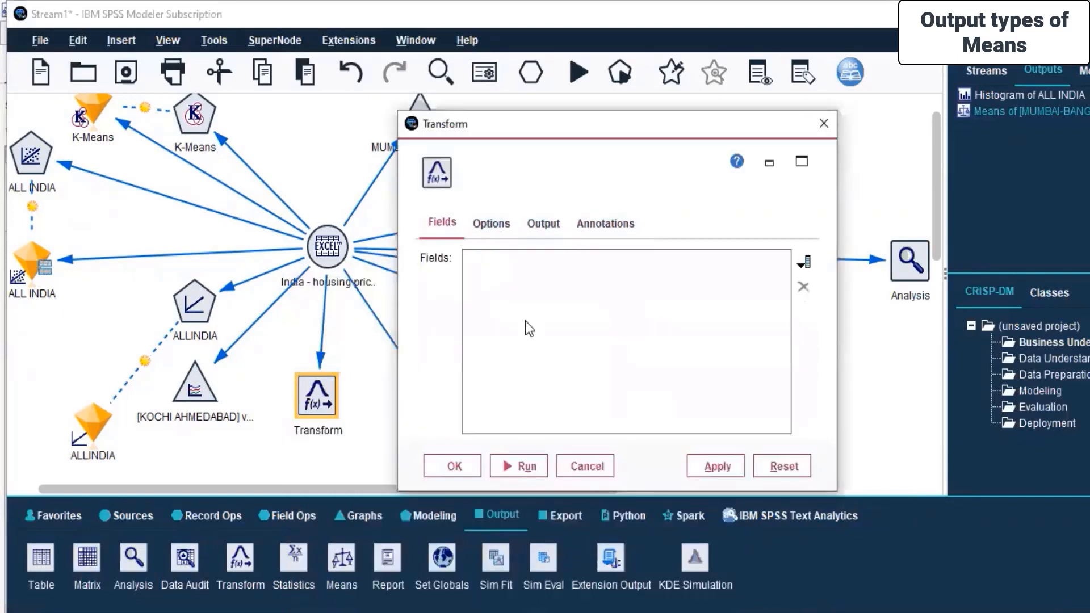
pyautogui.click(823, 123)
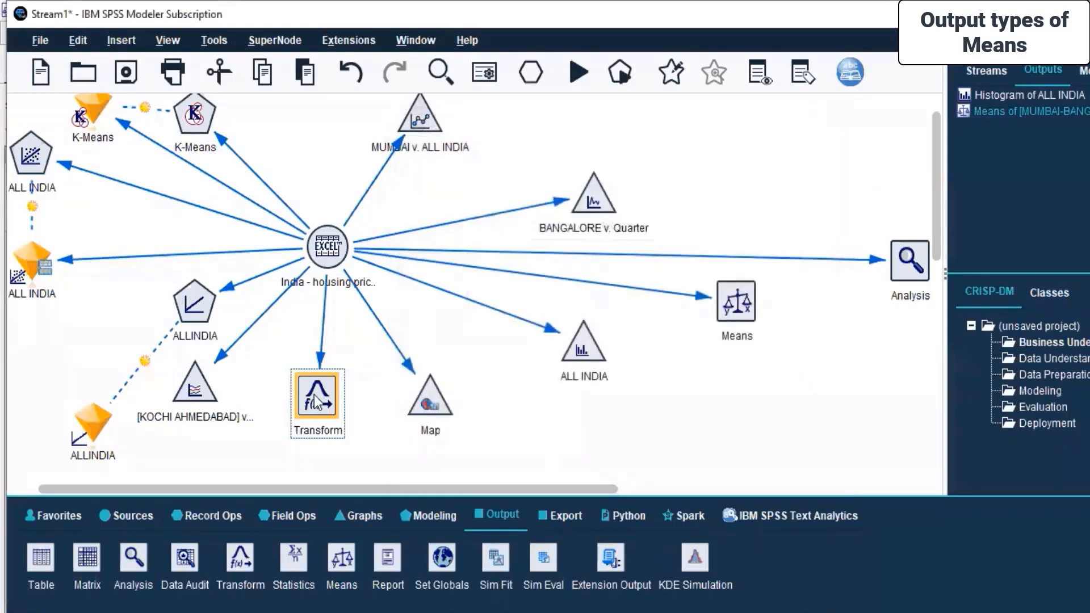
# Try to run the Transform node without any fields selected.
pyautogui.rightClick(314, 395)
pyautogui.click(366, 385)
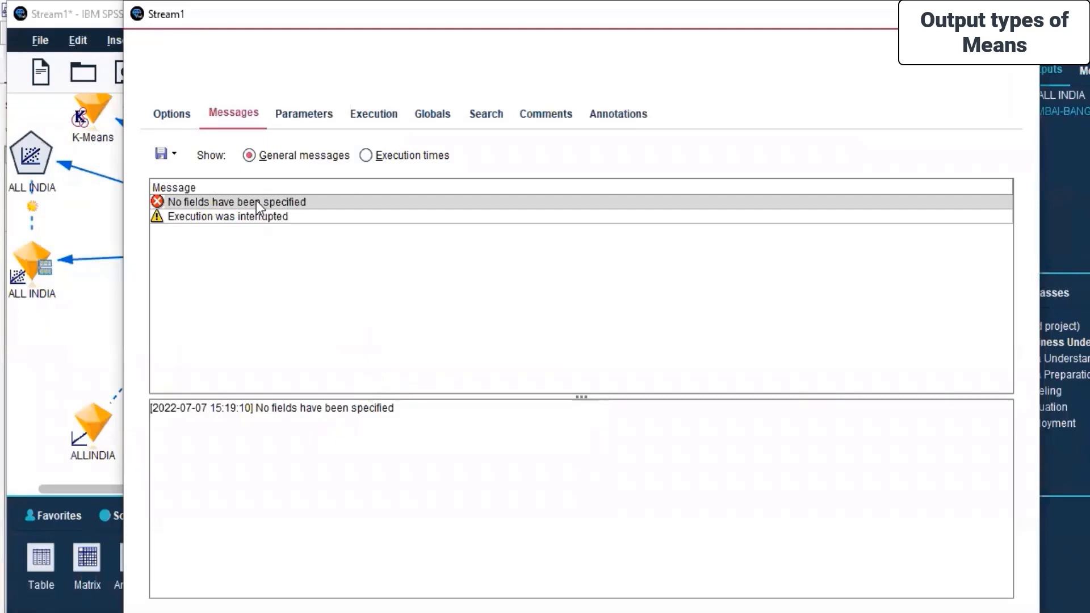
pyautogui.click(1021, 14)
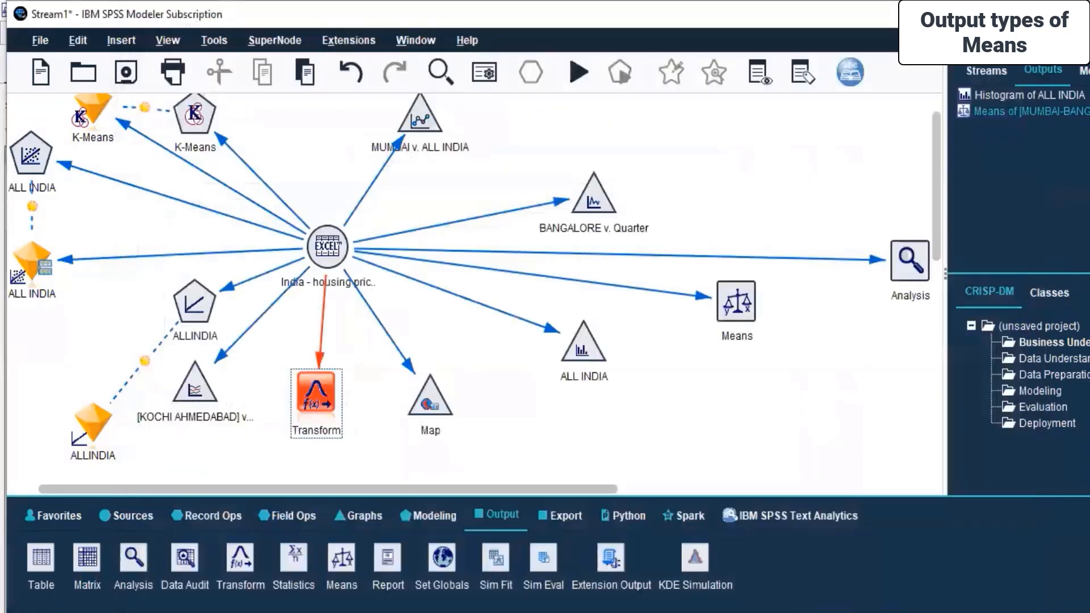
# Edit the Transform node, select the ALL INDIA field, apply the settings and run the node.
pyautogui.rightClick(316, 398)
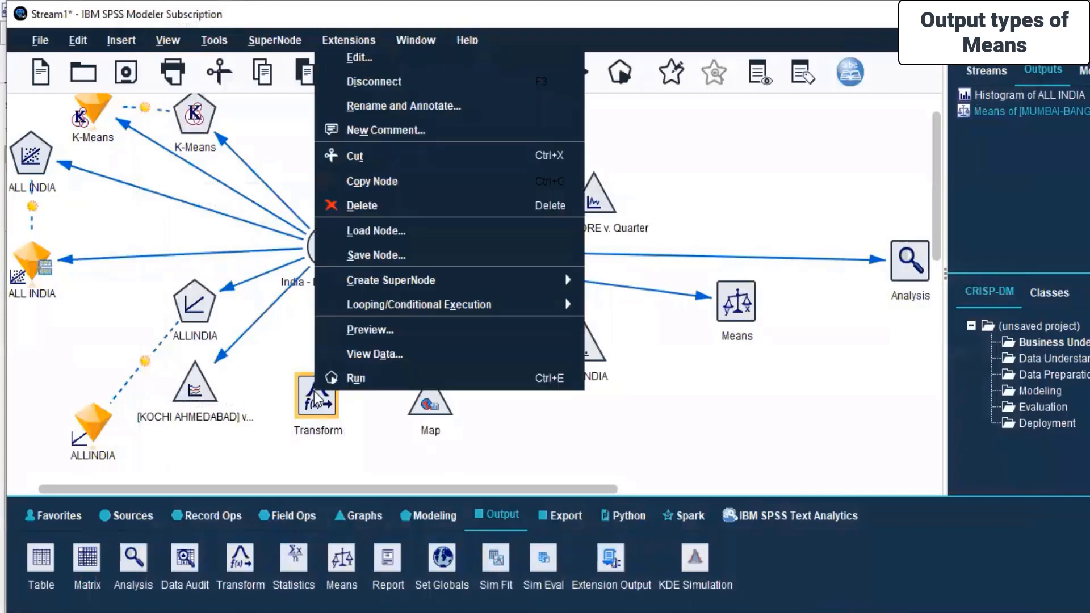
pyautogui.click(380, 59)
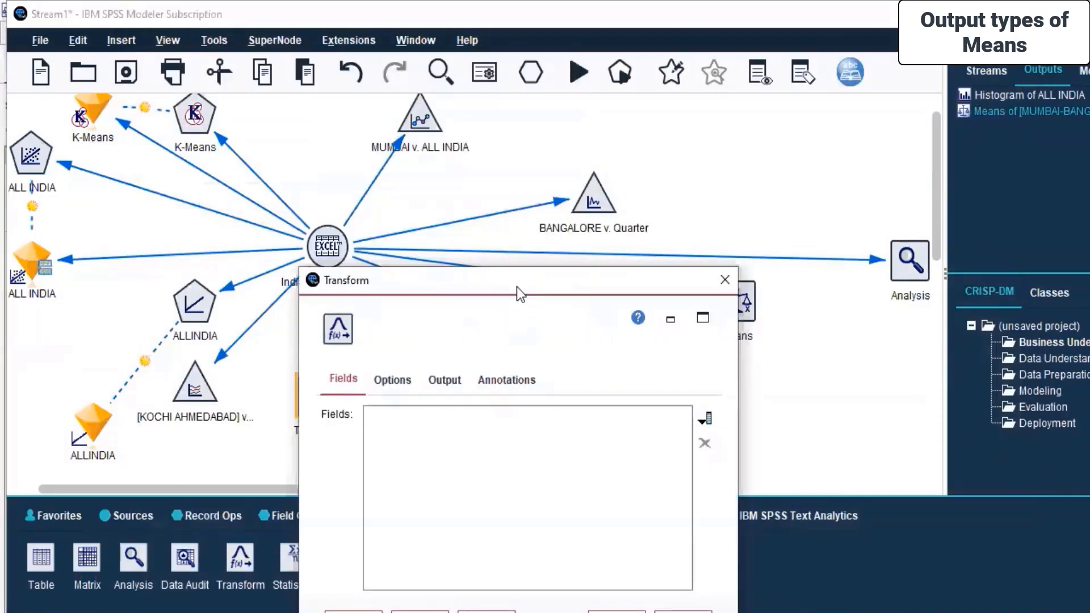
pyautogui.moveTo(517, 287); pyautogui.dragTo(536, 131)
pyautogui.click(751, 256)
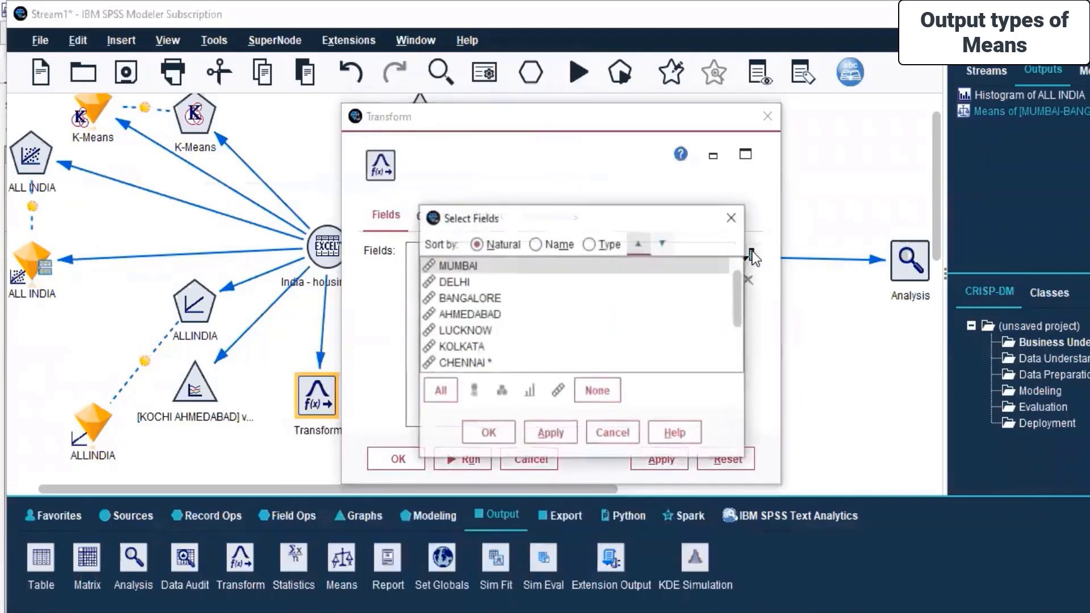
pyautogui.scroll(-2, 476, 319)
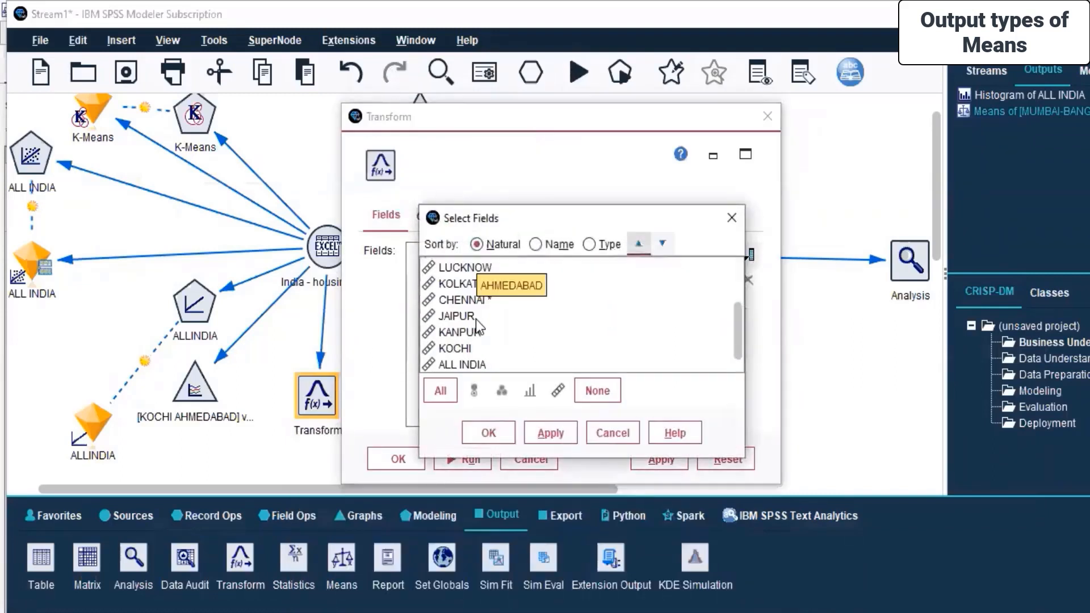
pyautogui.click(481, 366)
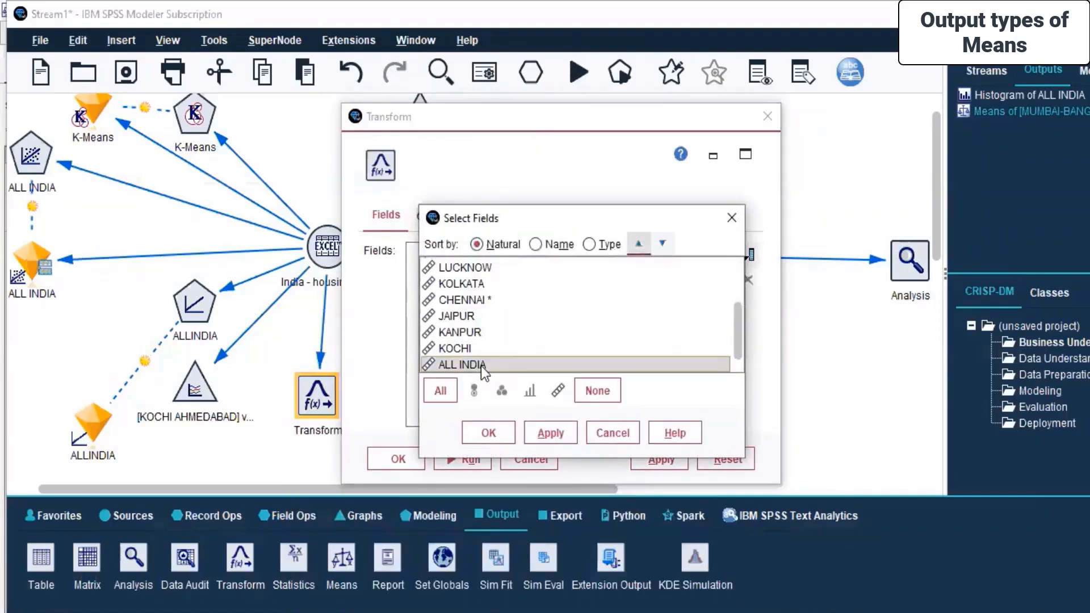
pyautogui.click(554, 436)
pyautogui.click(486, 432)
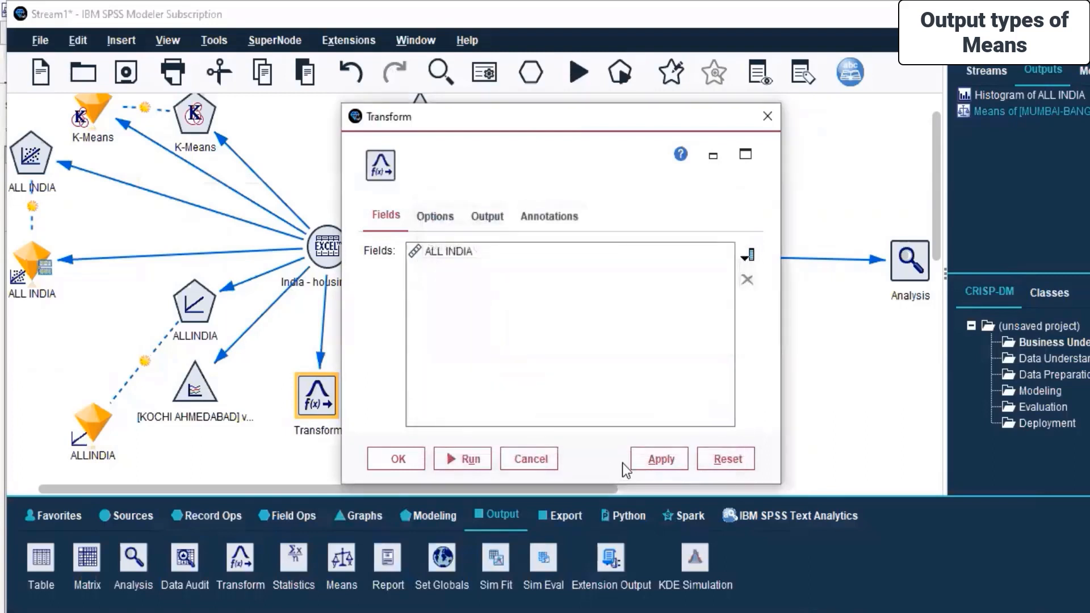
pyautogui.click(641, 457)
pyautogui.click(487, 458)
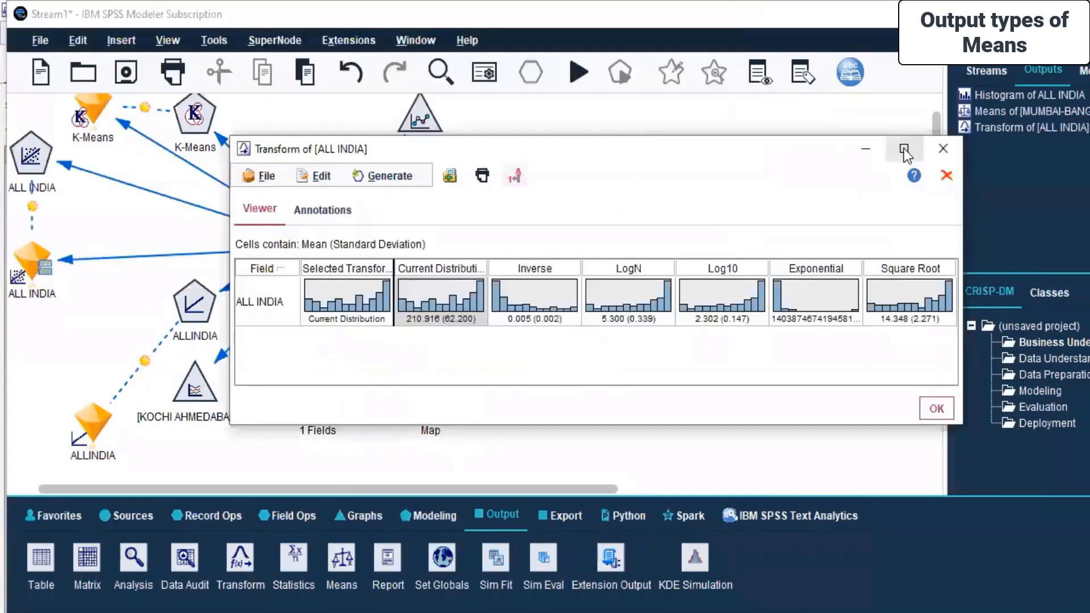
# Maximize the Transform of [ALL INDIA] output and widen its columns to compare the distributions.
pyautogui.click(906, 150)
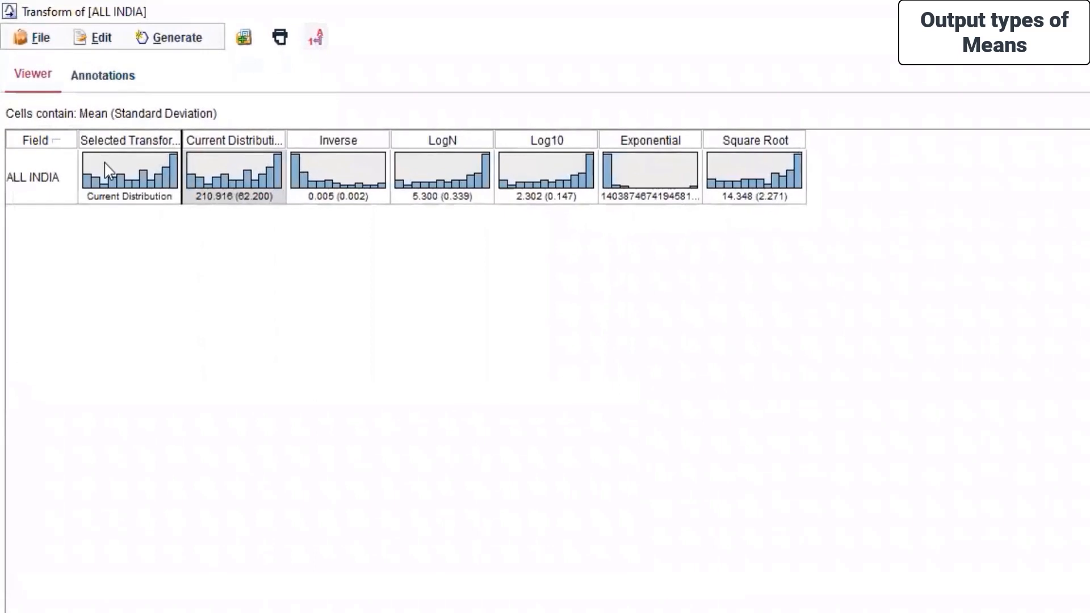
pyautogui.click(106, 152)
pyautogui.moveTo(182, 135); pyautogui.dragTo(313, 132)
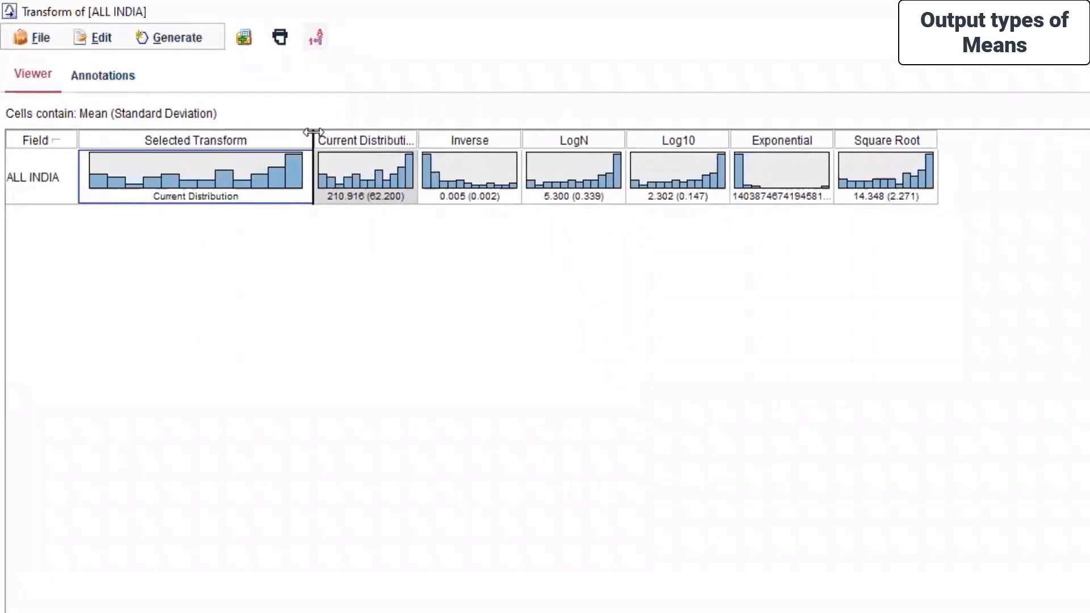
pyautogui.click(420, 139)
pyautogui.click(416, 137)
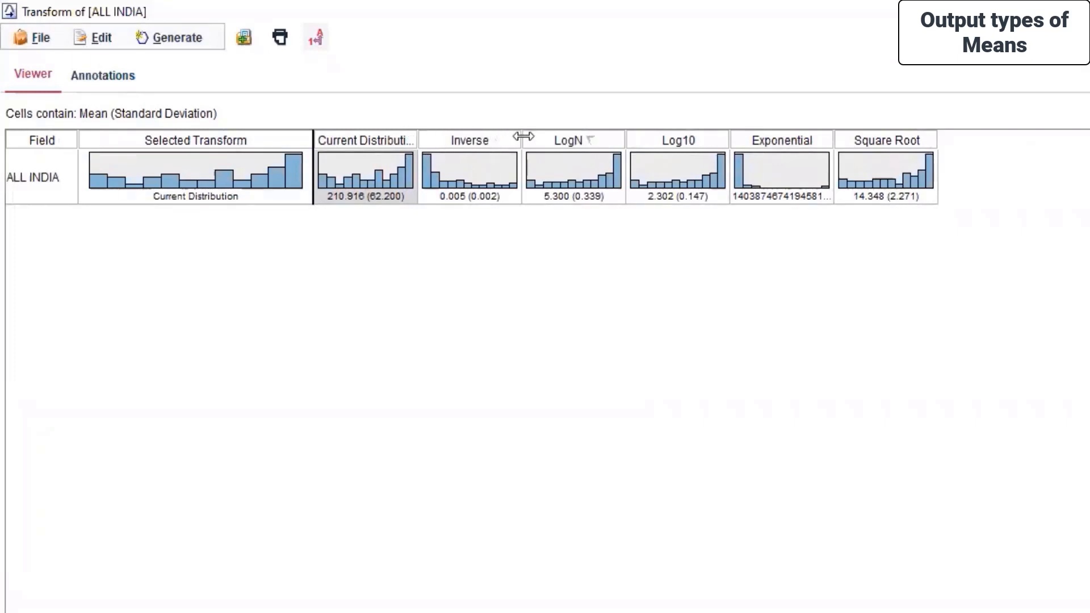
# Try to apply the Exponential transformation to ALL INDIA from the Transform output.
pyautogui.click(793, 165)
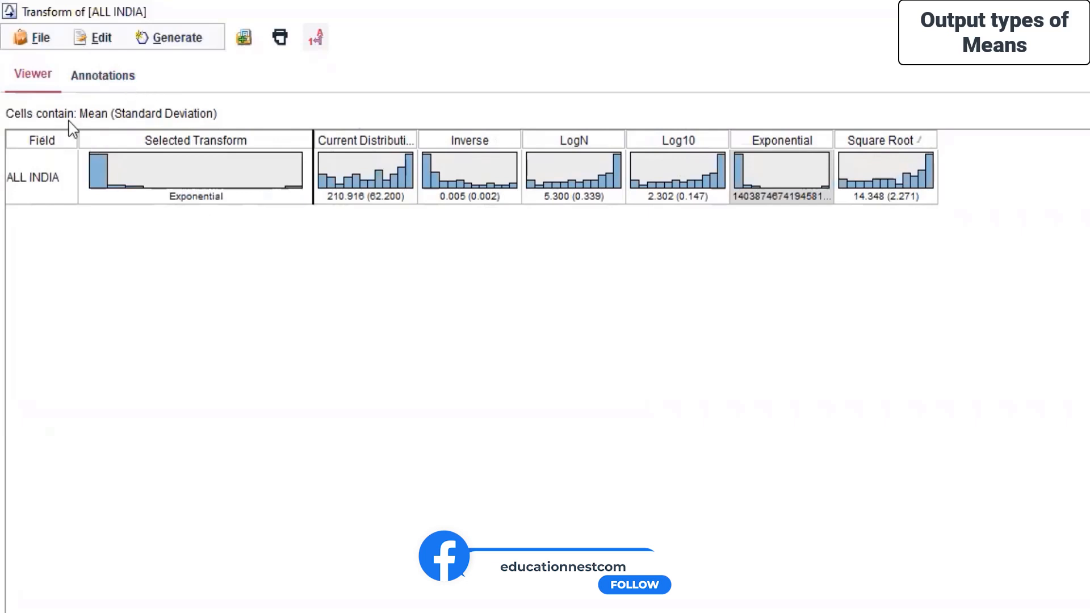
pyautogui.click(221, 182)
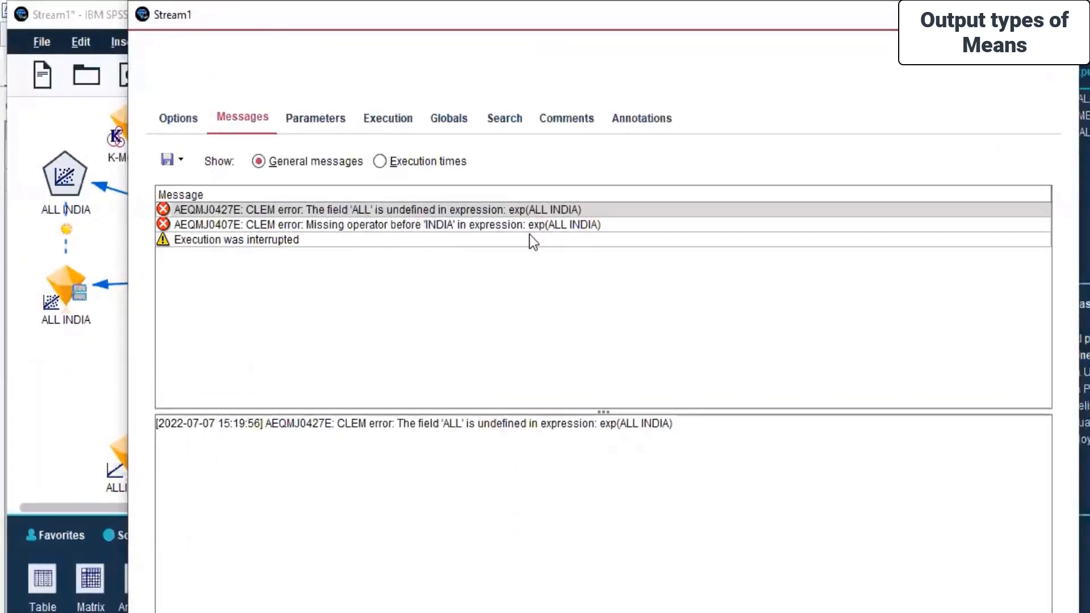
pyautogui.click(1060, 15)
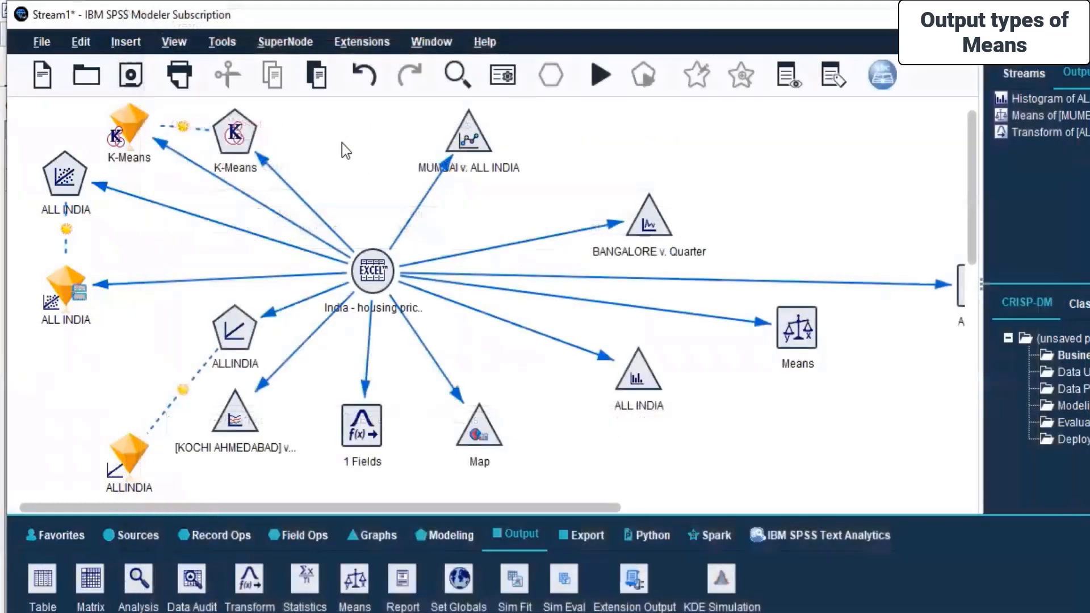
# Return to the Transform output window and examine the Current Distribution column.
pyautogui.moveTo(672, 612)
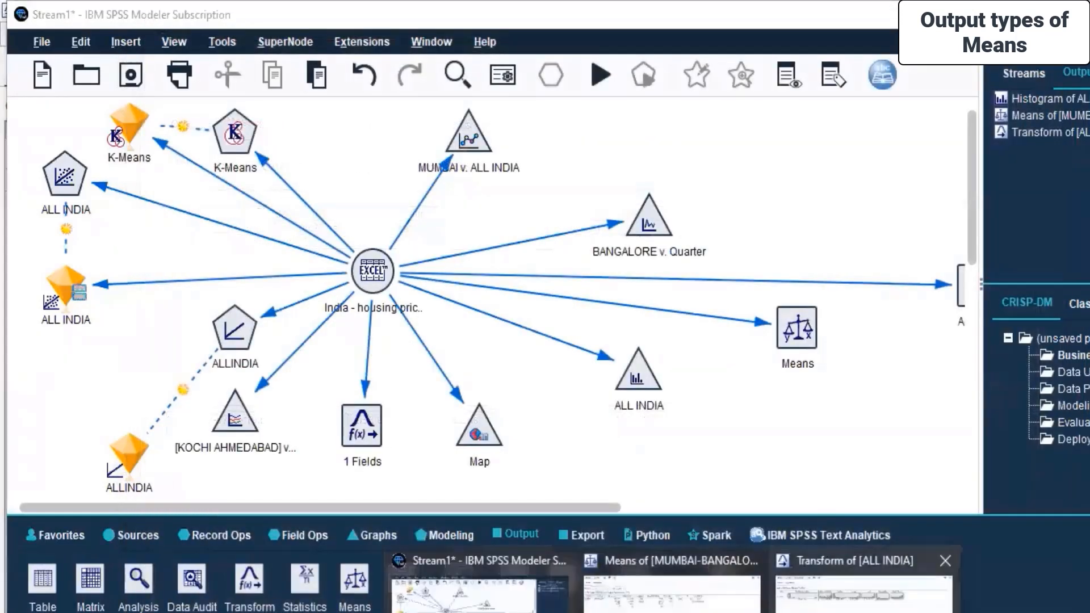
pyautogui.click(812, 600)
pyautogui.click(339, 151)
pyautogui.rightClick(339, 151)
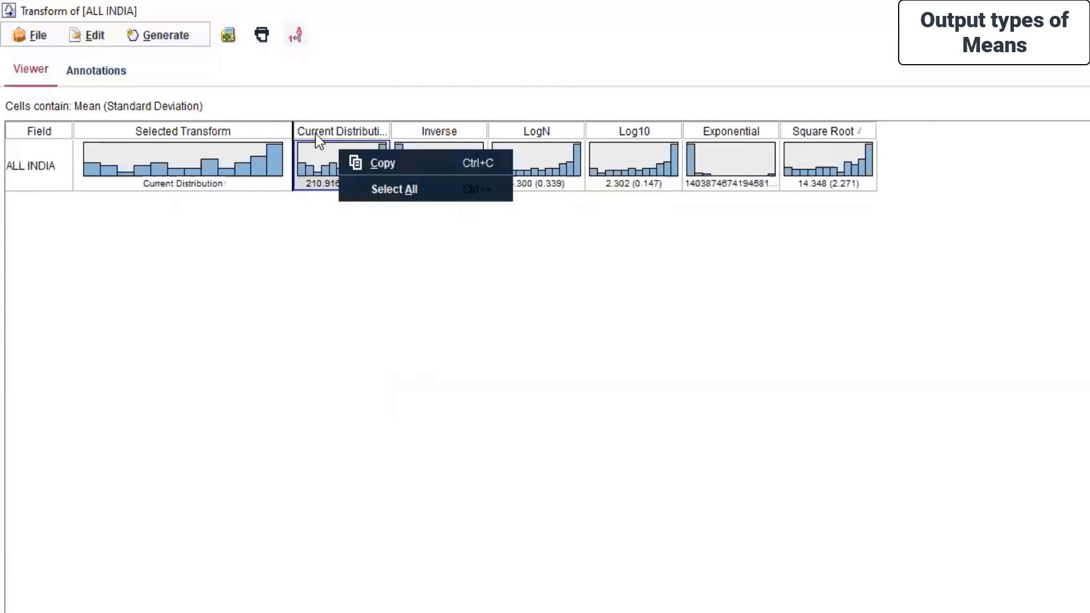
pyautogui.click(315, 134)
pyautogui.click(335, 135)
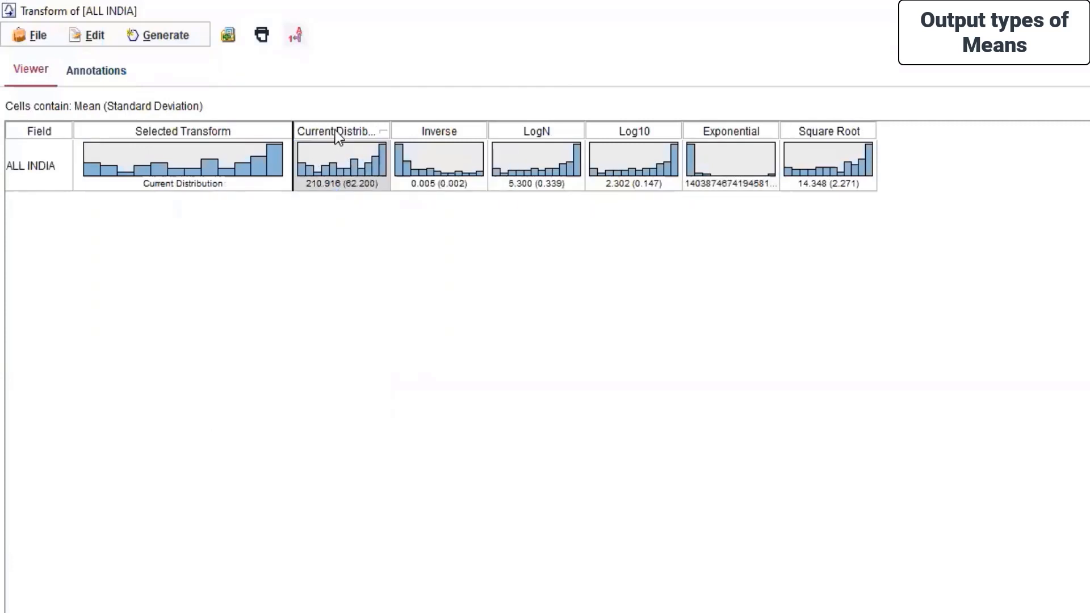
pyautogui.click(352, 180)
pyautogui.rightClick(307, 164)
pyautogui.click(348, 178)
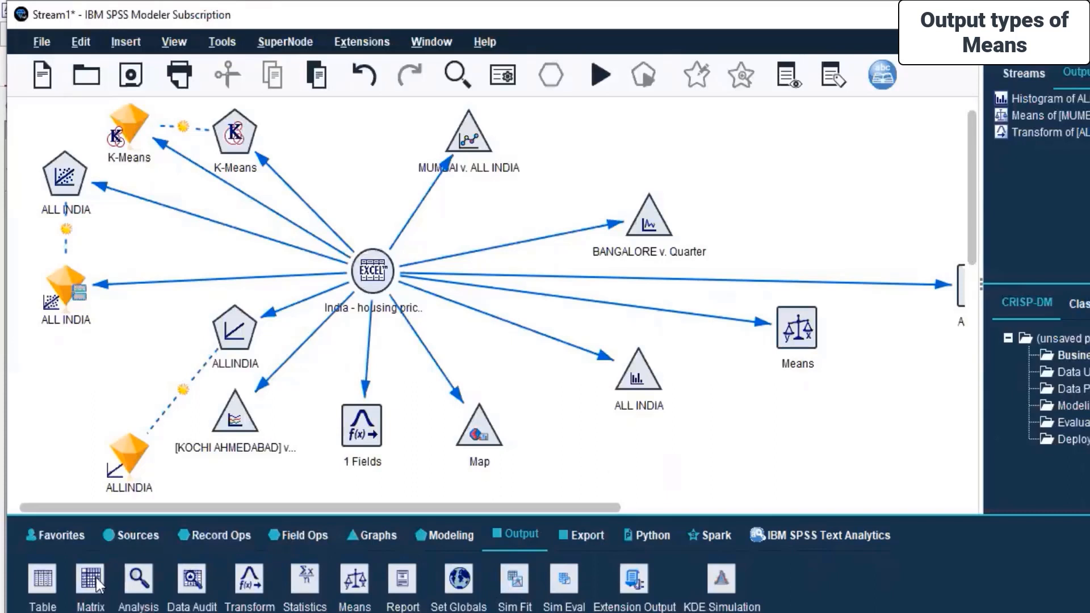
# Add a Matrix output node to the stream canvas above the housing price source node.
pyautogui.click(27, 574)
pyautogui.click(83, 576)
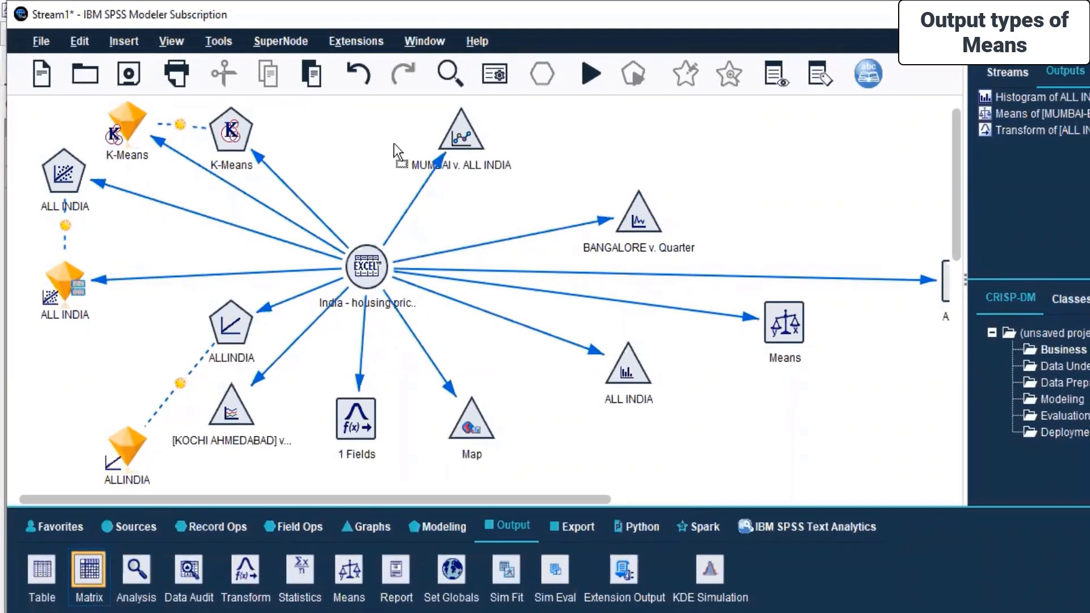
pyautogui.click(352, 142)
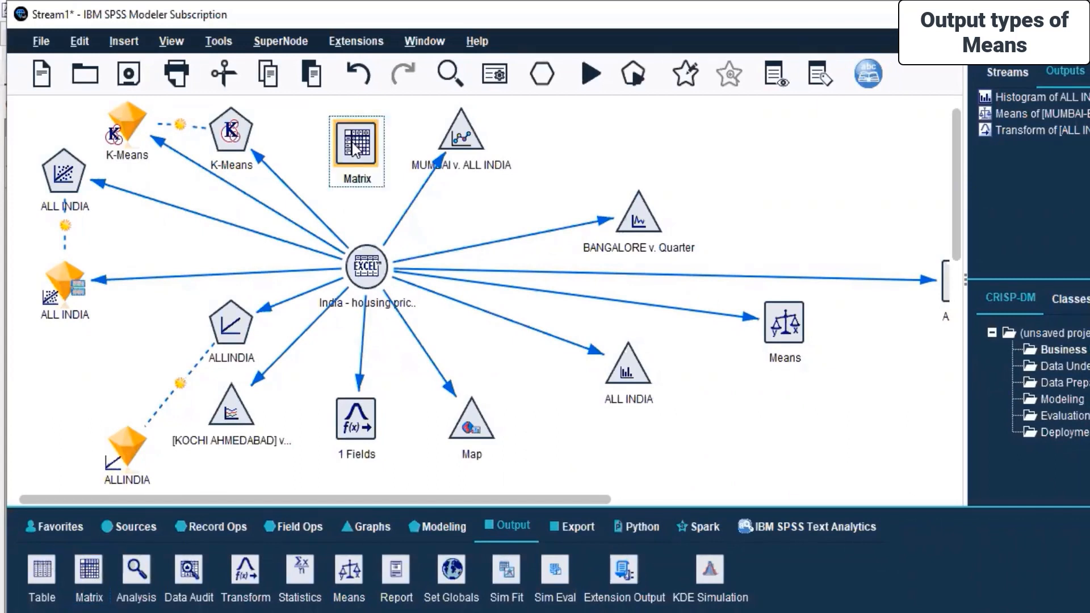
# Open the Matrix node's settings, browse its field lists, and set the cell contents to Function.
pyautogui.doubleClick(355, 150)
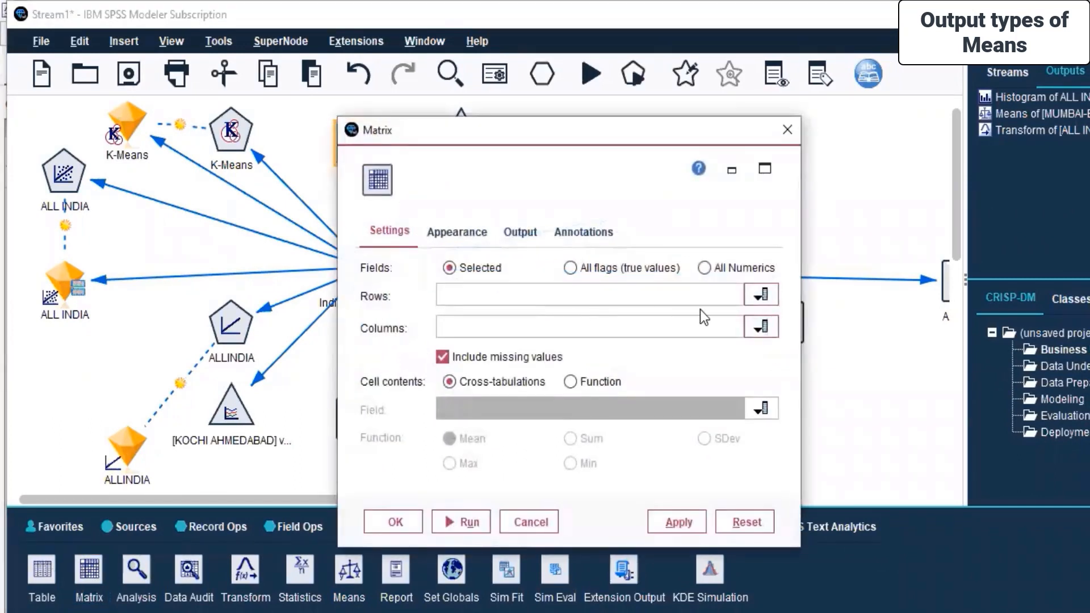
pyautogui.click(438, 234)
pyautogui.click(538, 241)
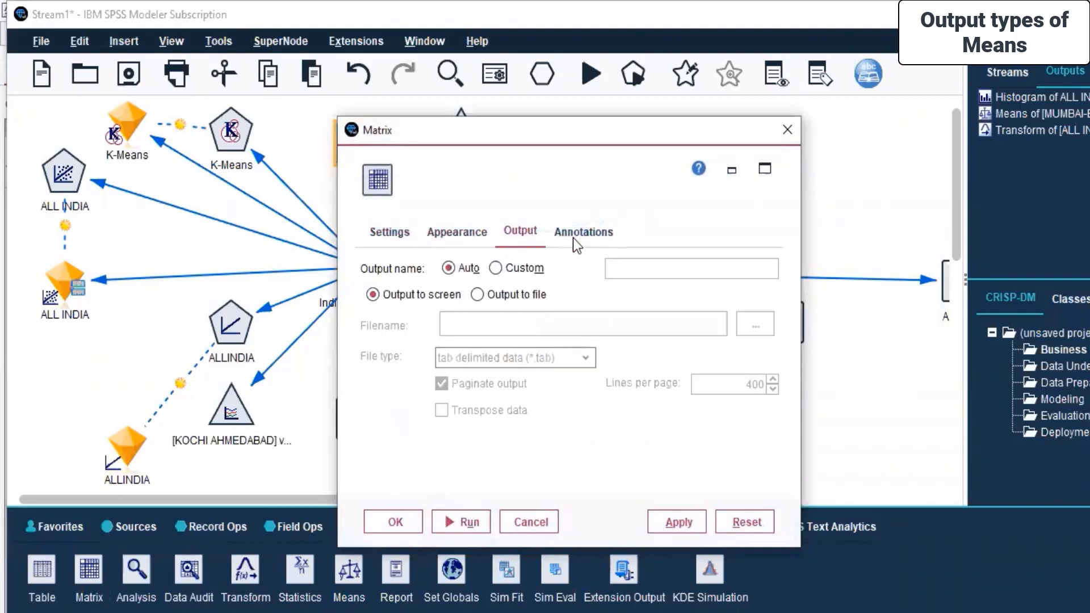
pyautogui.click(593, 230)
pyautogui.click(386, 232)
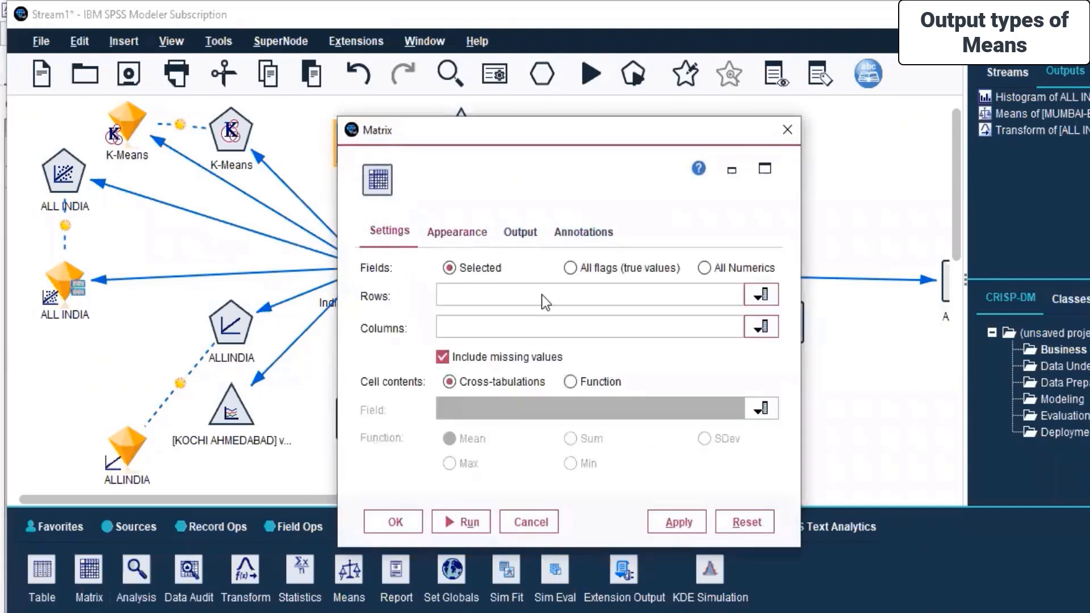
pyautogui.click(768, 293)
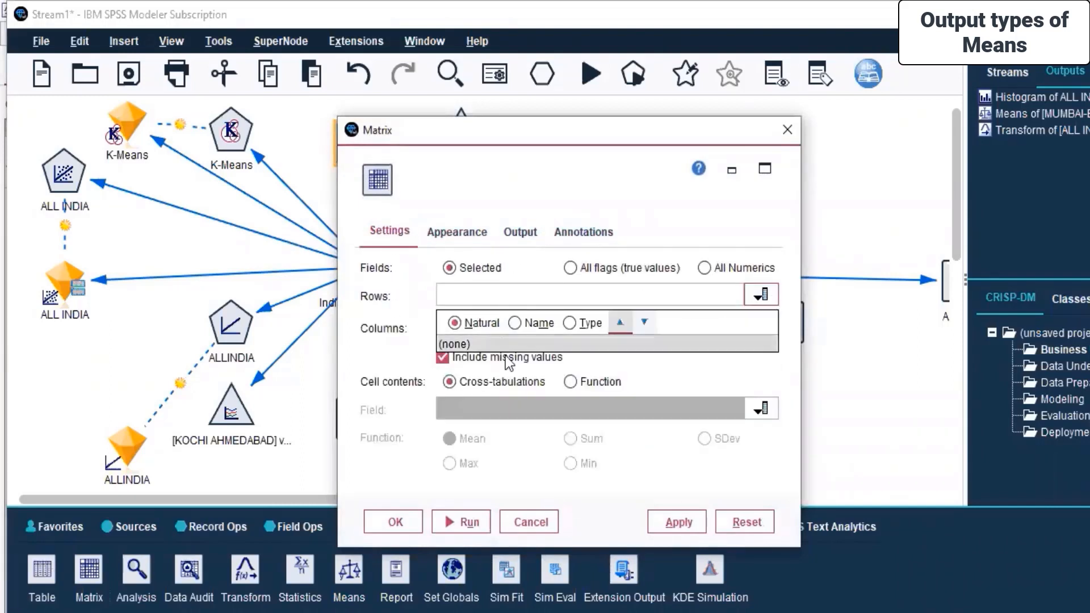
pyautogui.click(542, 339)
pyautogui.click(761, 327)
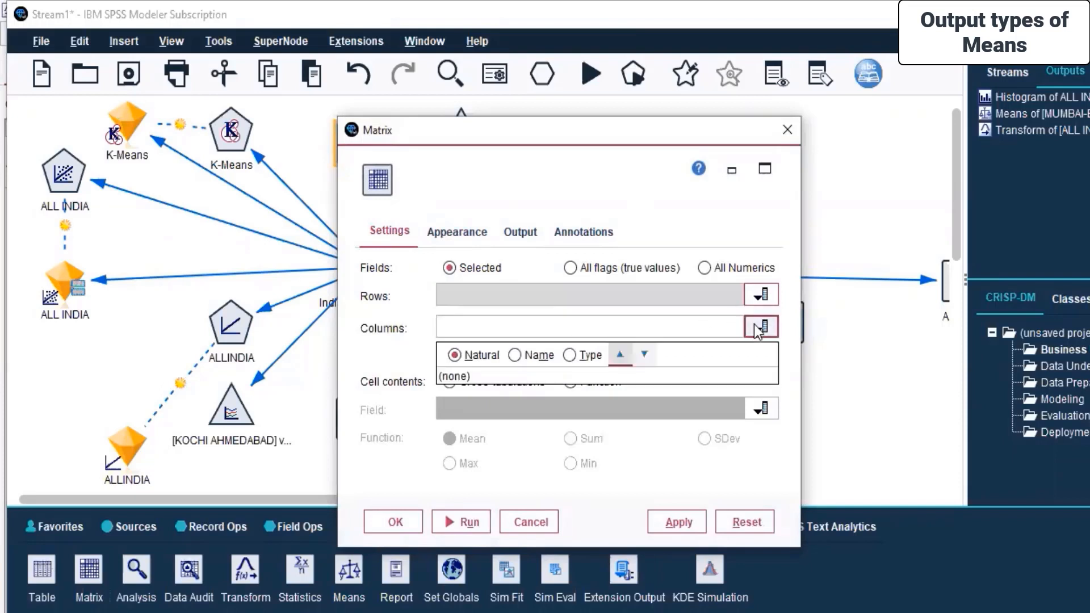
pyautogui.click(466, 374)
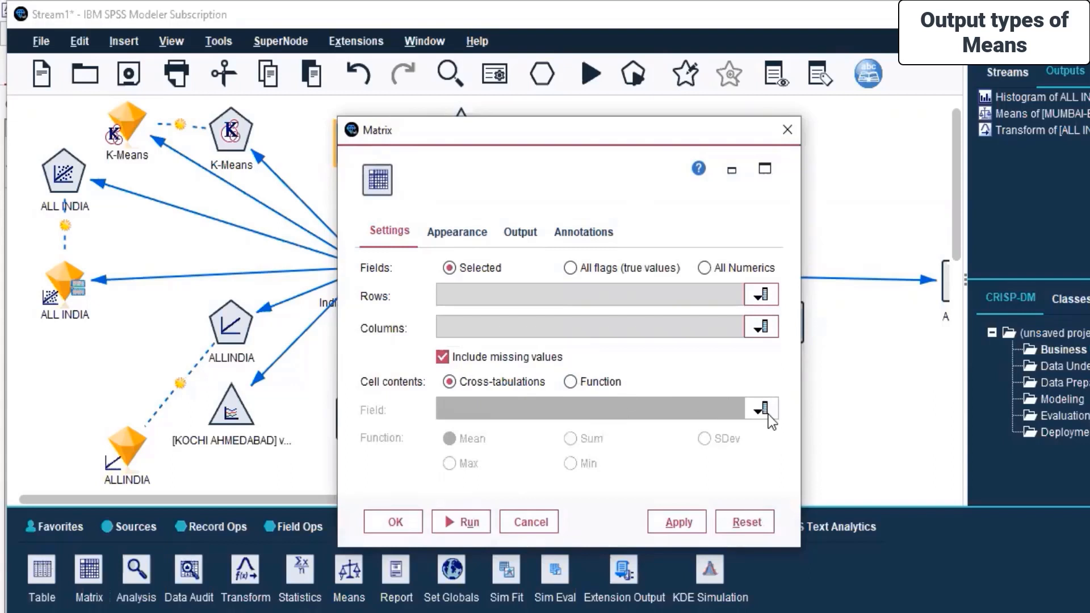
pyautogui.click(570, 382)
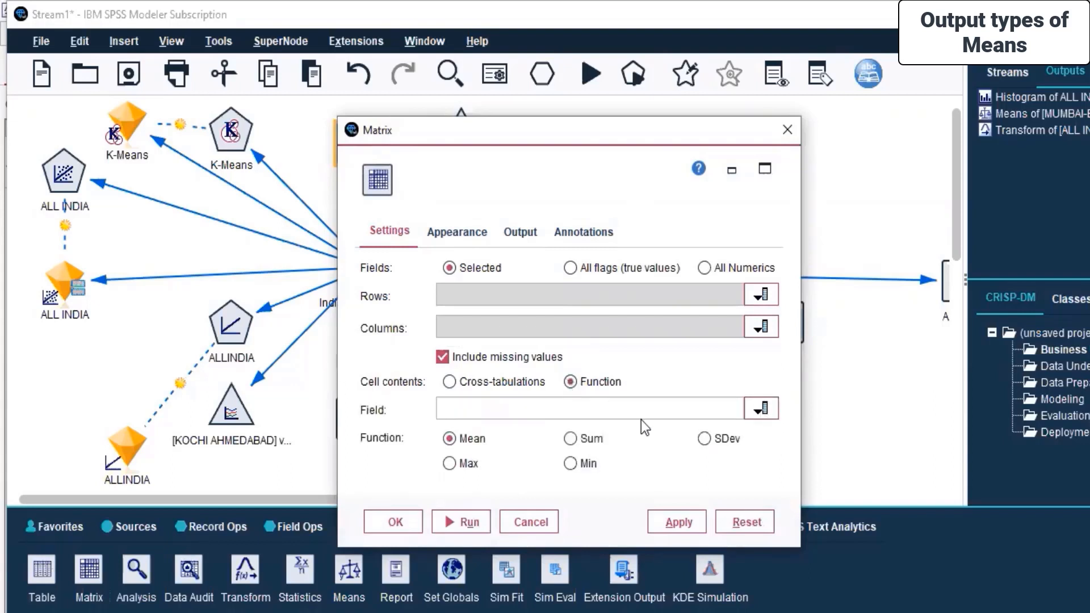
pyautogui.click(765, 416)
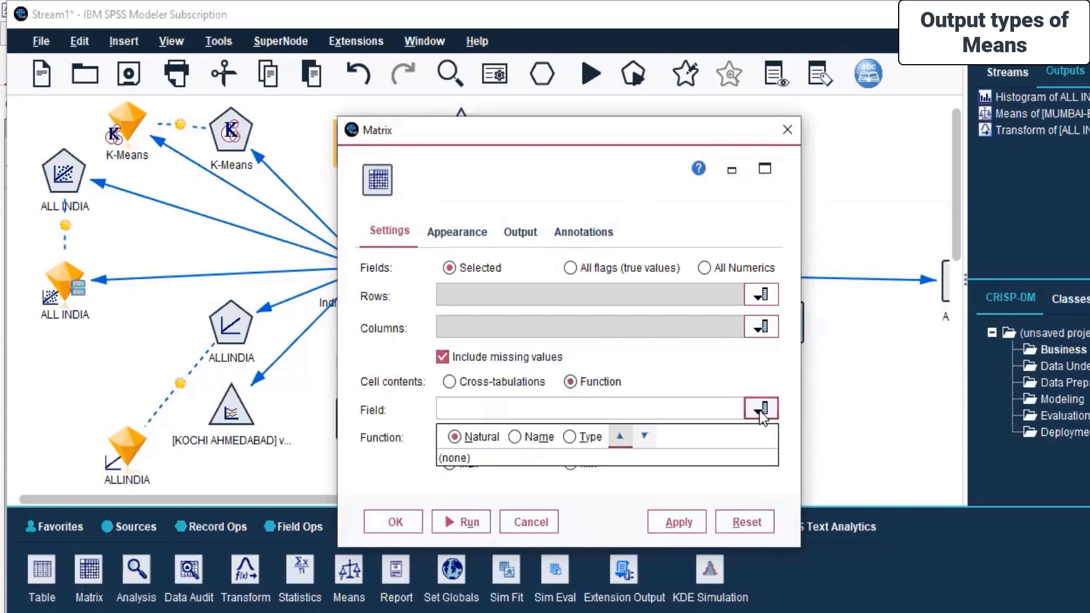
pyautogui.click(570, 458)
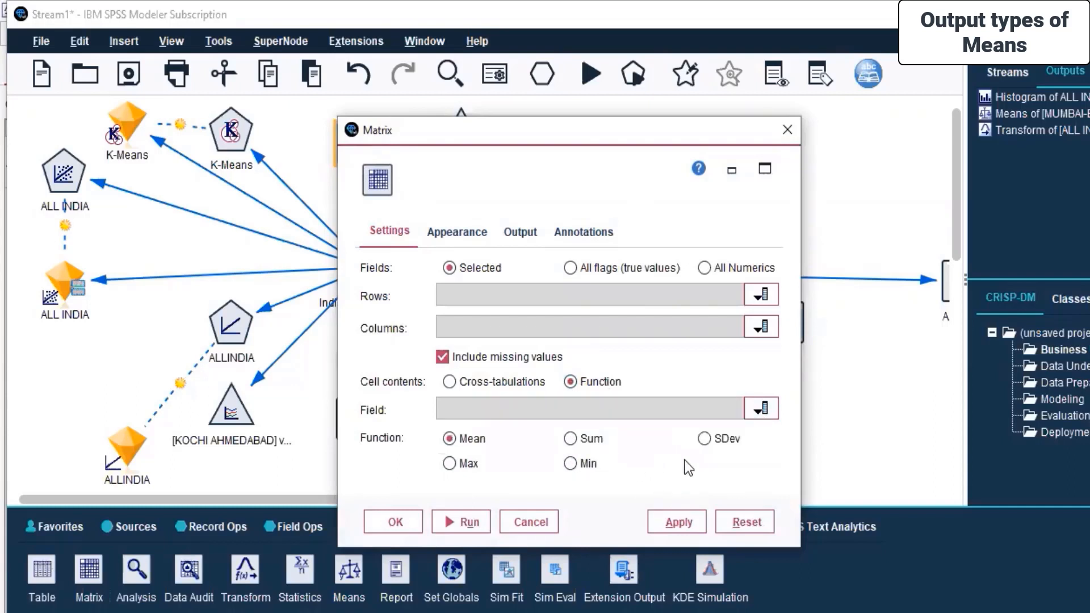
# Review the Matrix node's Appearance, Output and Annotations tabs, then close the dialog keeping the settings.
pyautogui.click(475, 233)
pyautogui.click(523, 234)
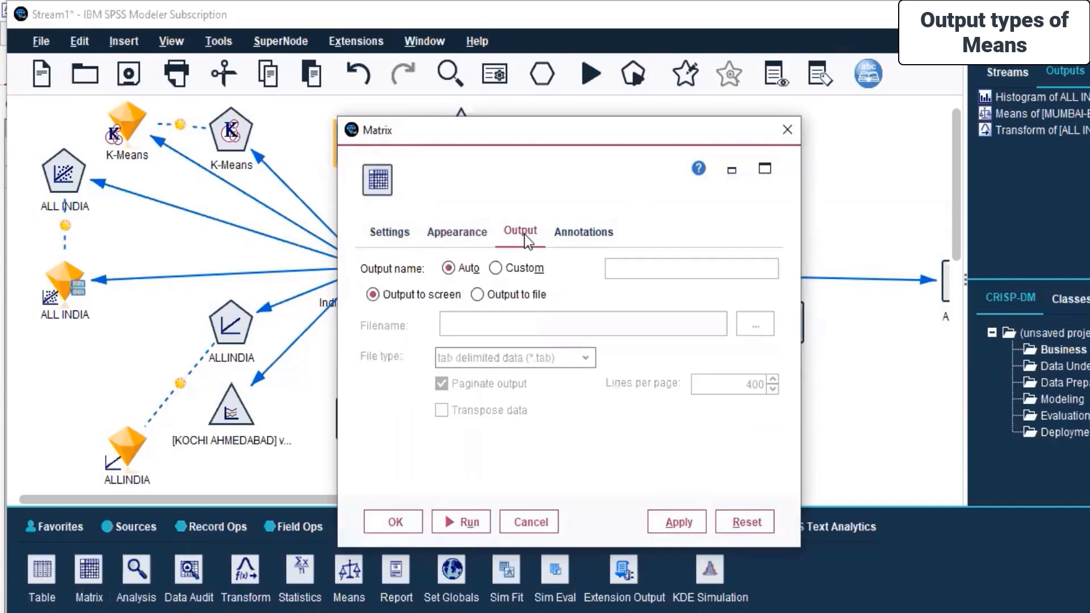
pyautogui.click(579, 234)
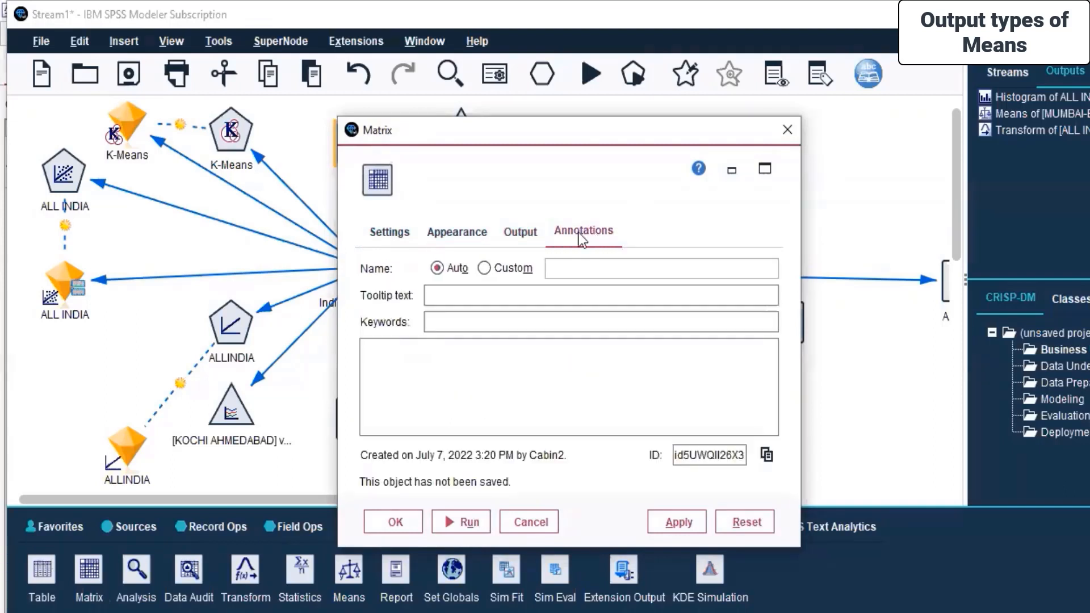
pyautogui.click(395, 244)
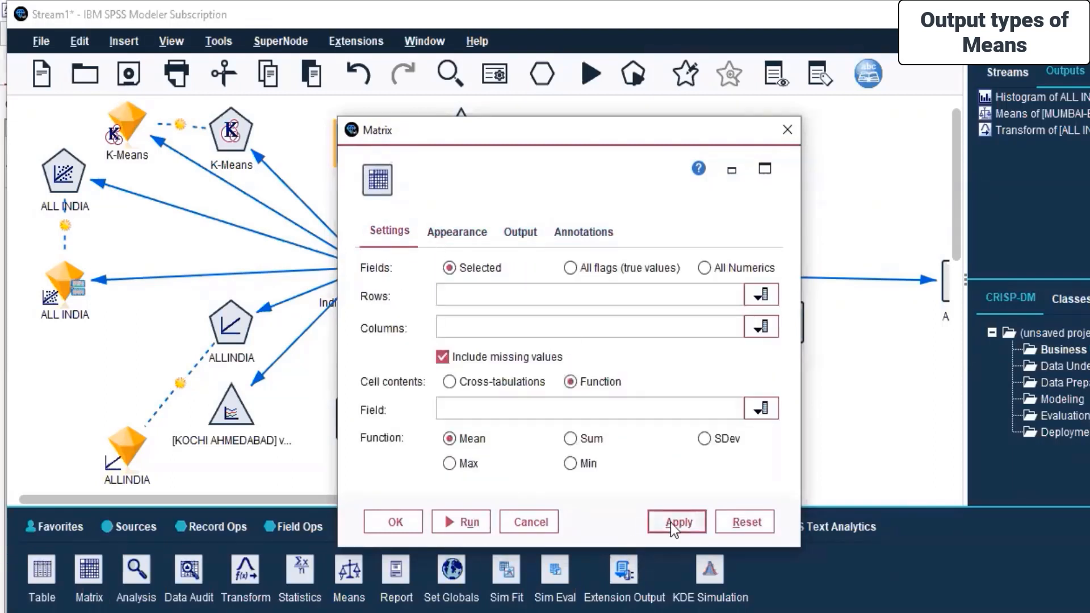
pyautogui.click(410, 523)
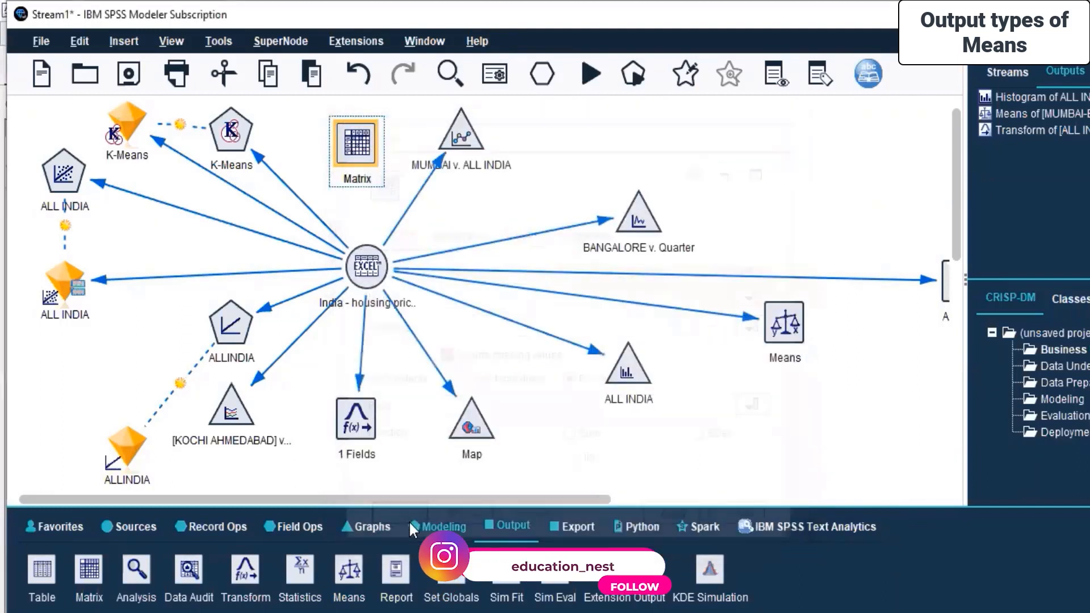
# Connect the India housing price source to the Matrix node and run the Matrix node.
pyautogui.click(364, 268)
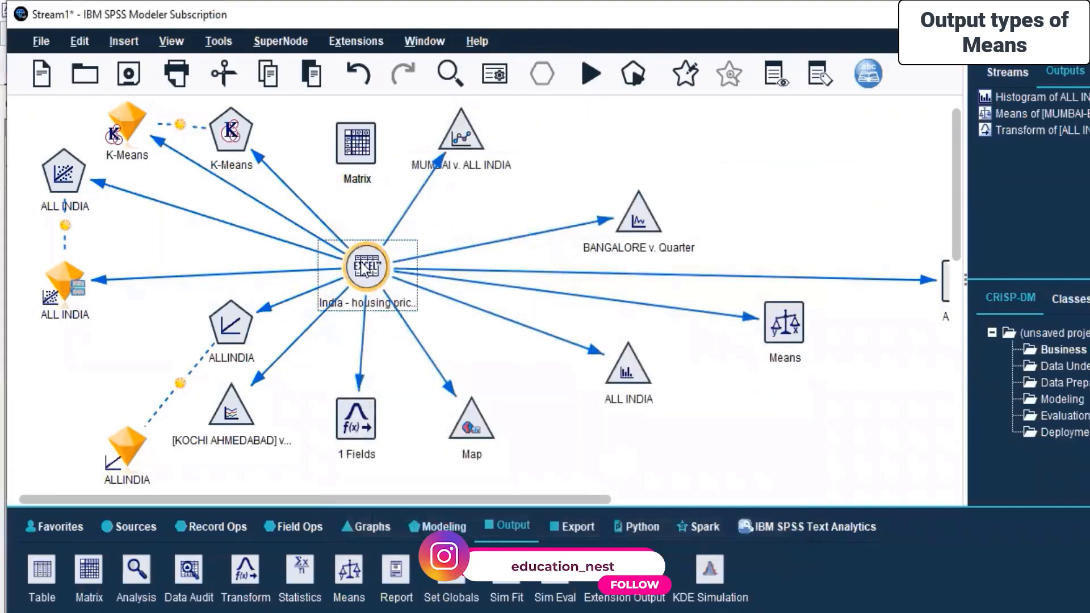
pyautogui.rightClick(364, 270)
pyautogui.press('Escape')
pyautogui.click(351, 151)
pyautogui.rightClick(352, 150)
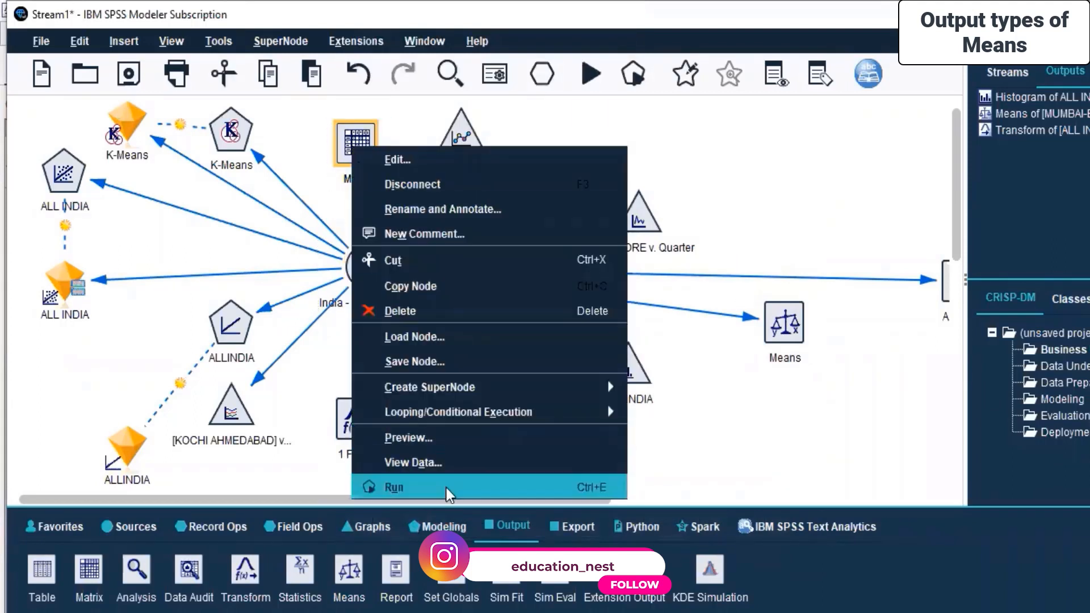
pyautogui.click(449, 488)
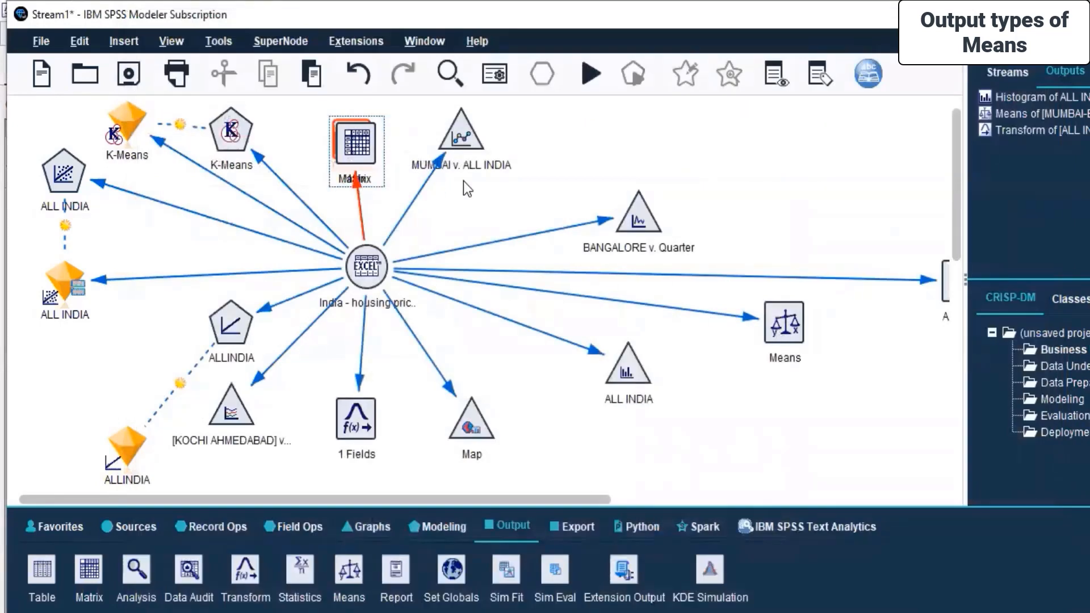
# Set both the Rows and Columns fields of the Matrix node to Quarter and apply the settings.
pyautogui.rightClick(338, 146)
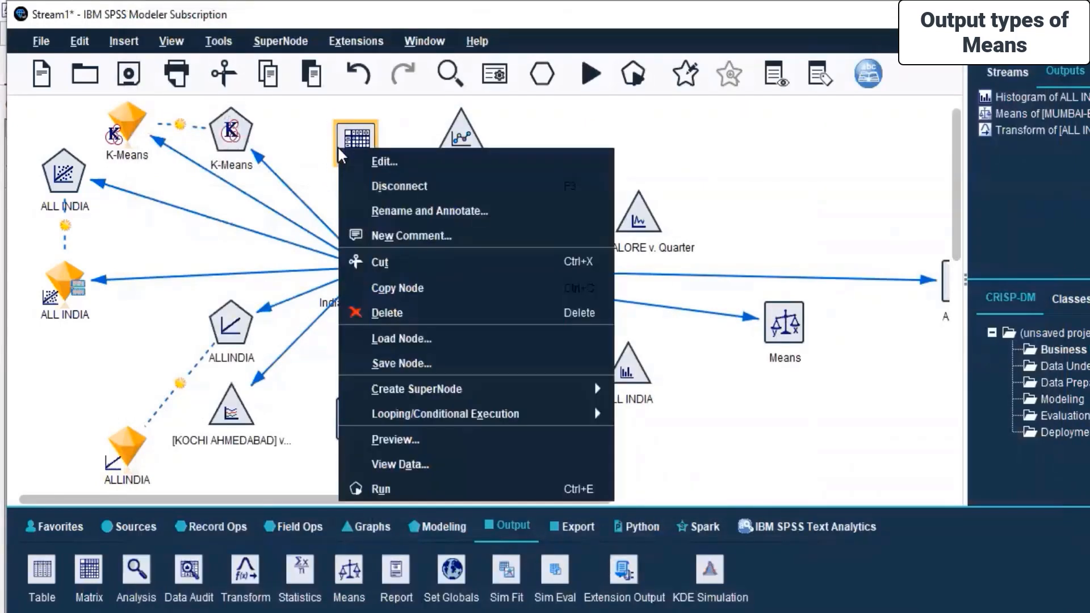
pyautogui.click(368, 163)
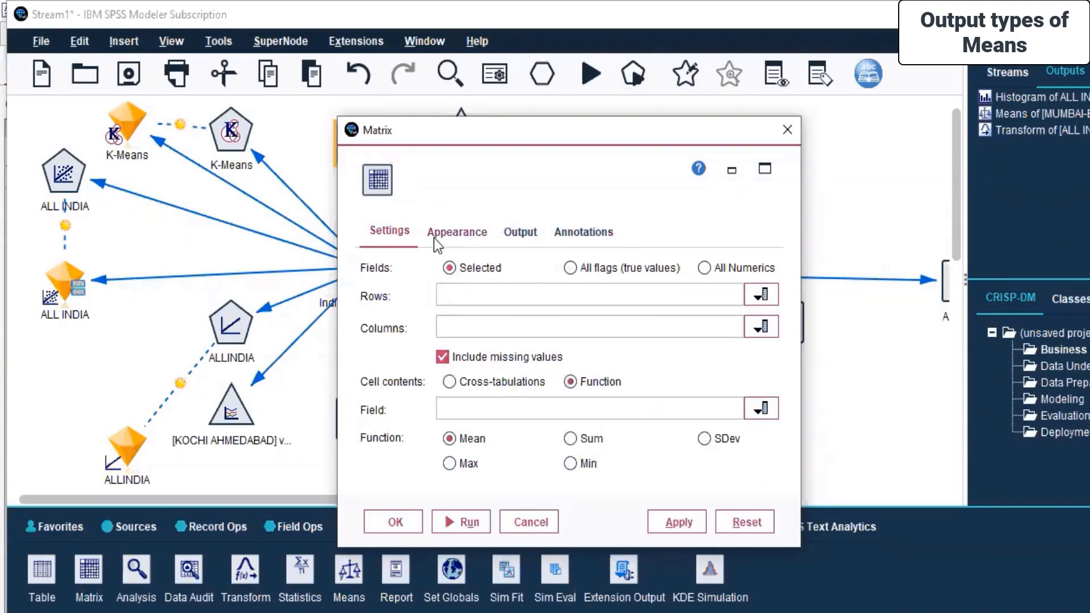
pyautogui.click(620, 328)
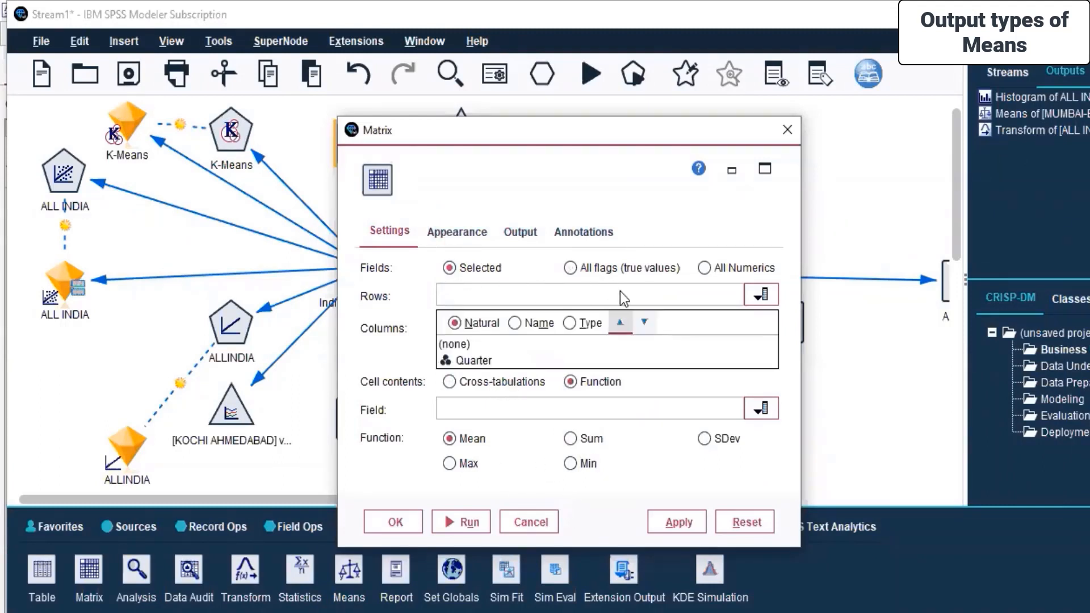
pyautogui.click(475, 360)
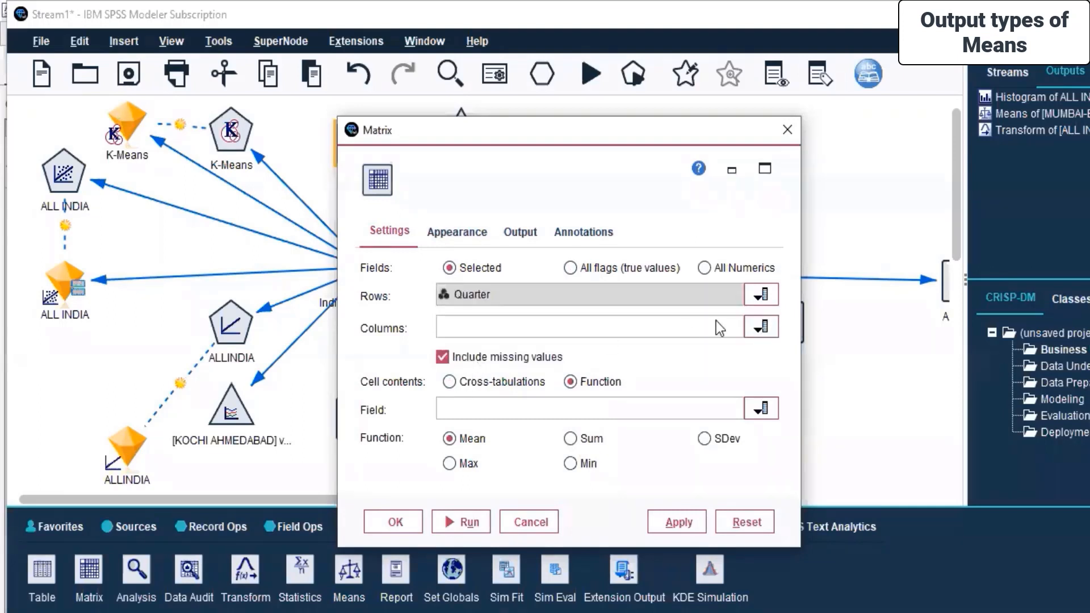
pyautogui.click(765, 331)
pyautogui.click(620, 392)
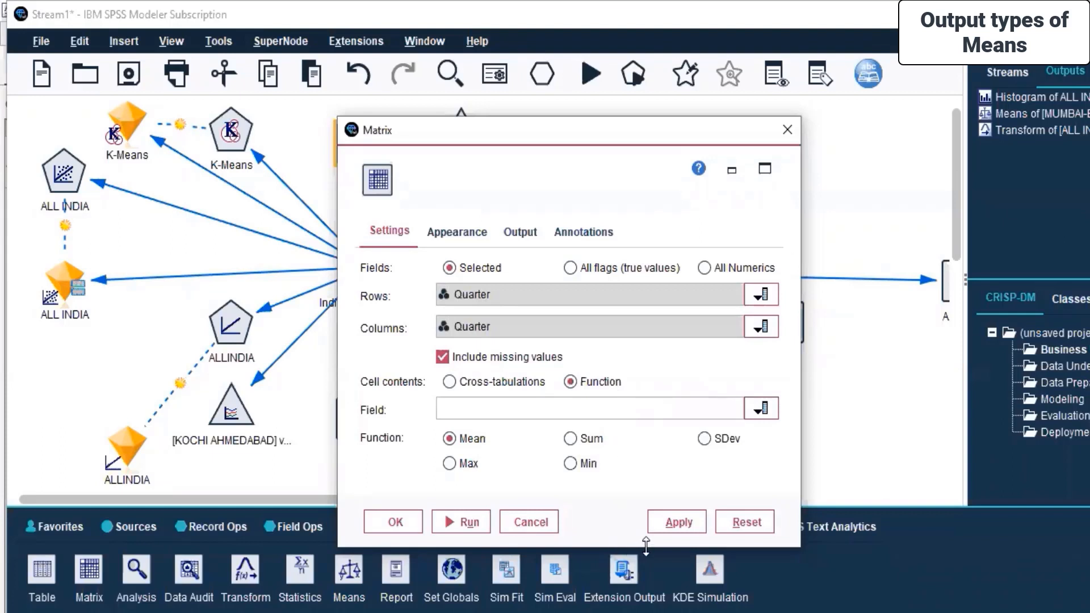
pyautogui.click(667, 520)
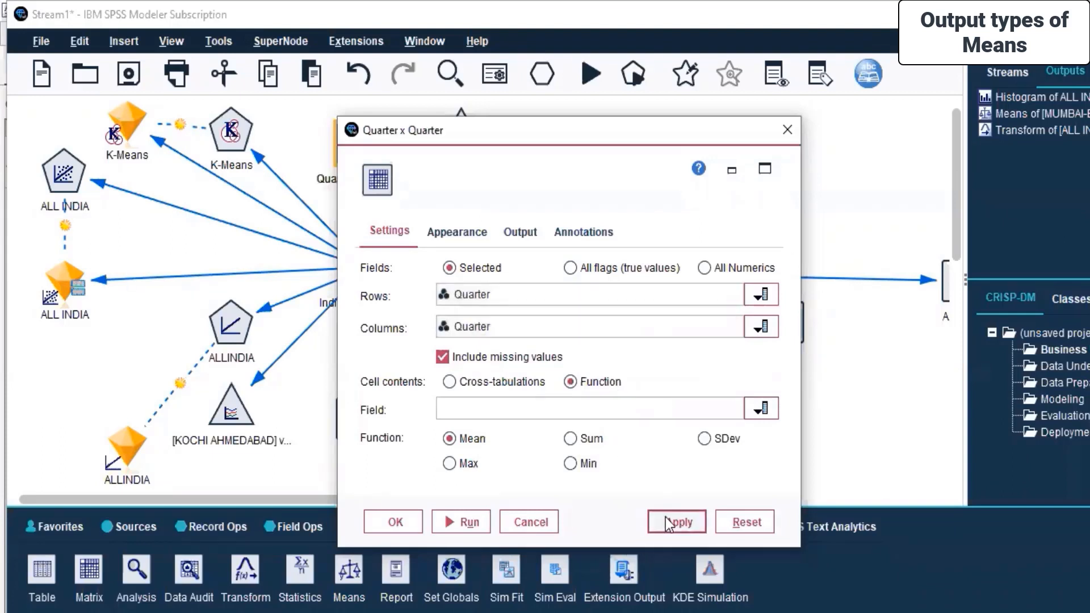
pyautogui.click(393, 523)
# Run the Matrix node and close the stream messages window.
pyautogui.rightClick(356, 152)
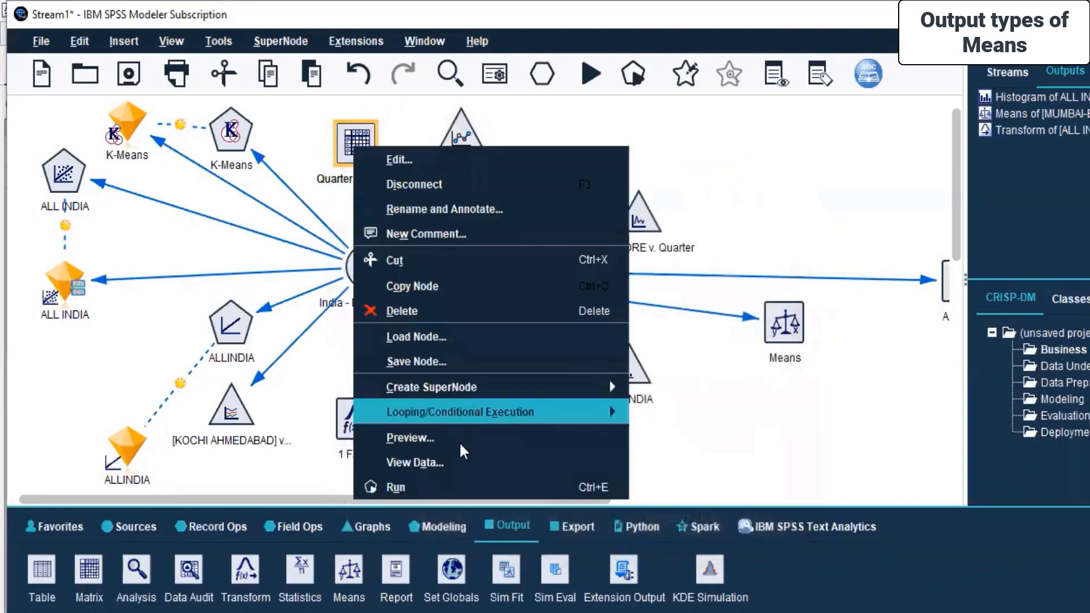
pyautogui.click(510, 481)
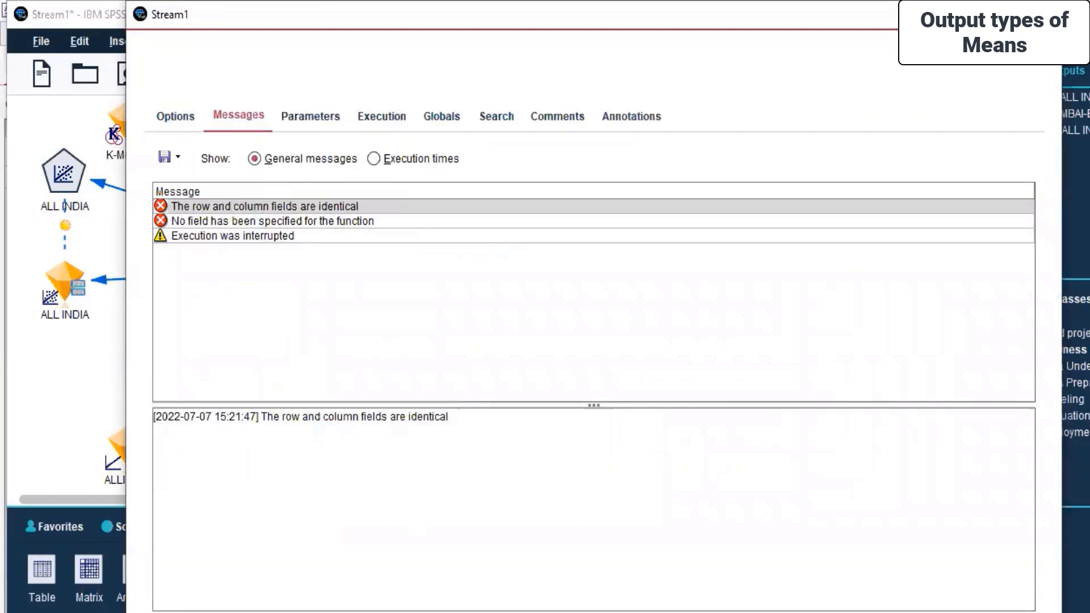
pyautogui.click(1043, 15)
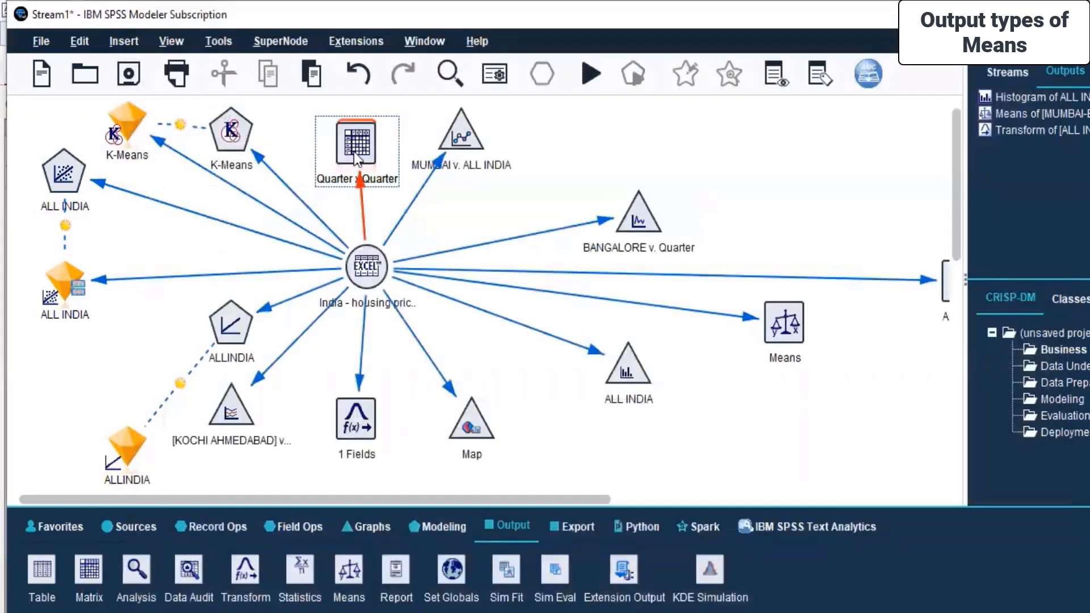
# Clear the Matrix node's Columns field to (none) and apply the change.
pyautogui.rightClick(354, 152)
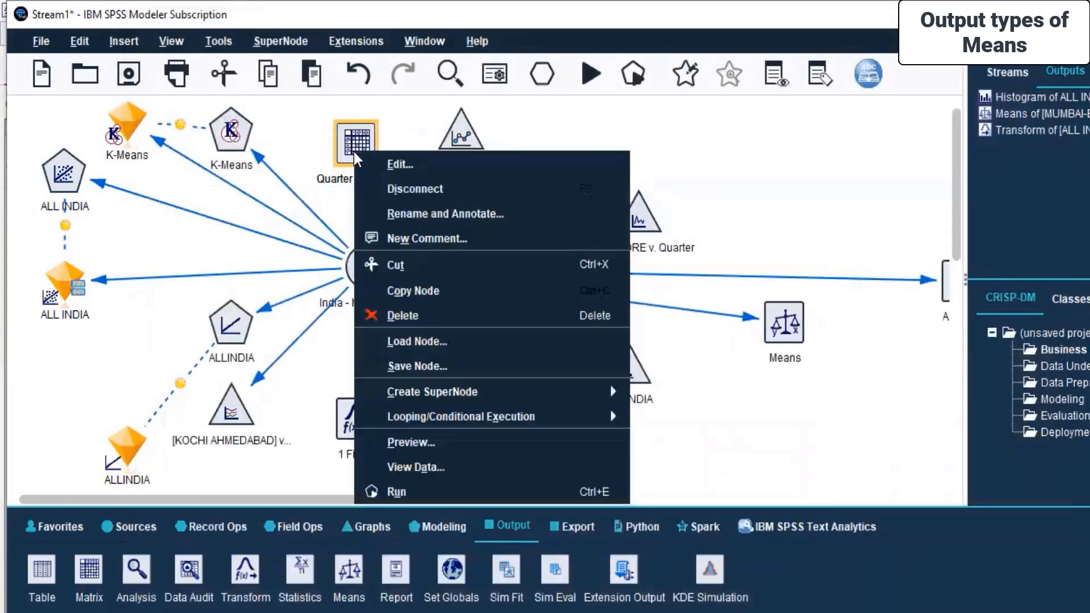
pyautogui.click(395, 165)
pyautogui.click(751, 328)
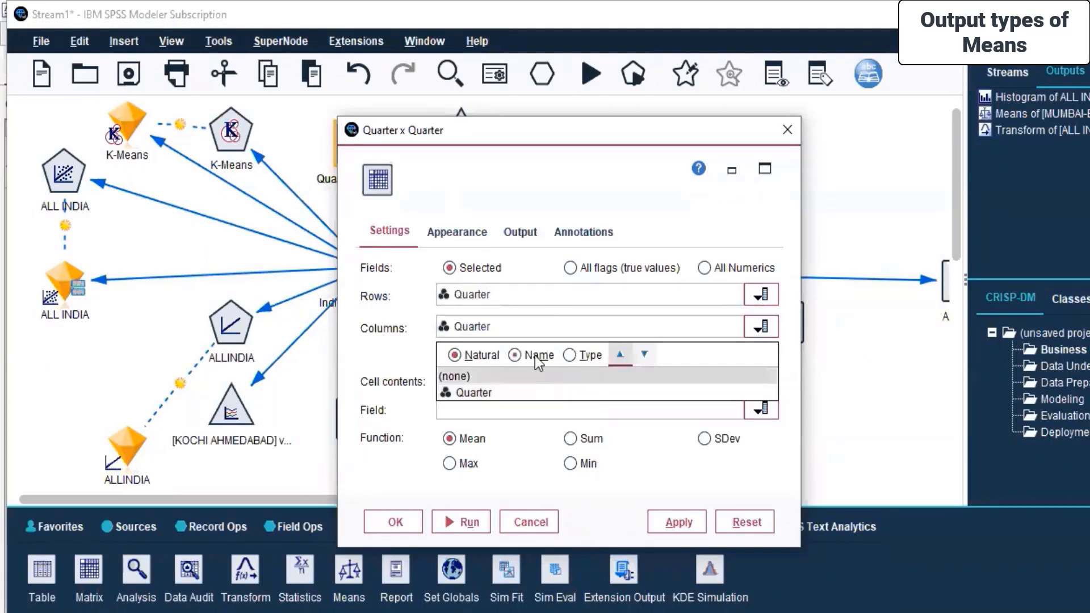
pyautogui.click(533, 375)
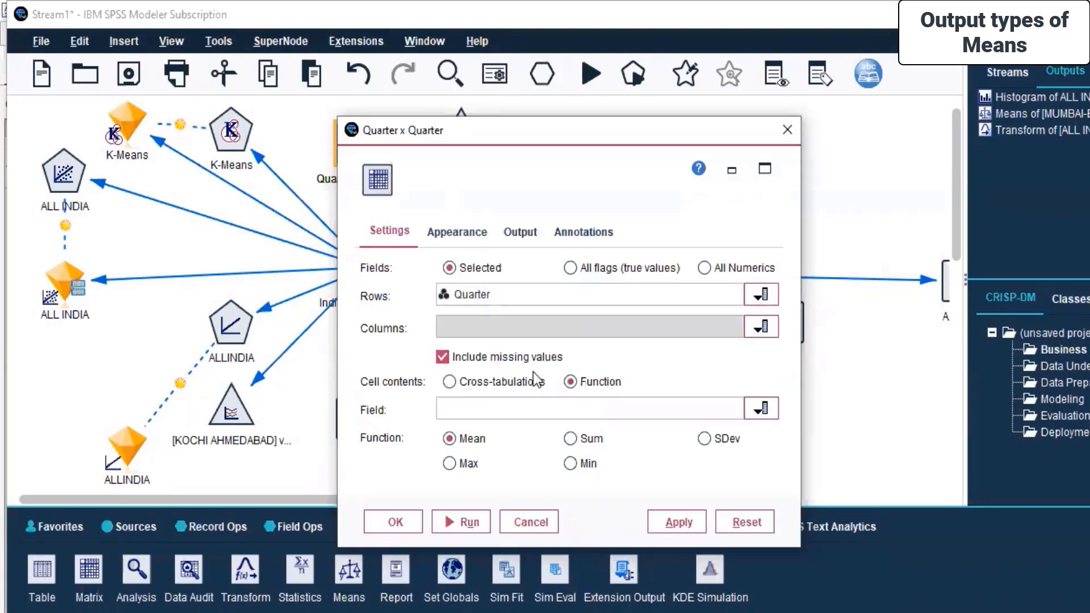
pyautogui.click(680, 524)
pyautogui.click(386, 523)
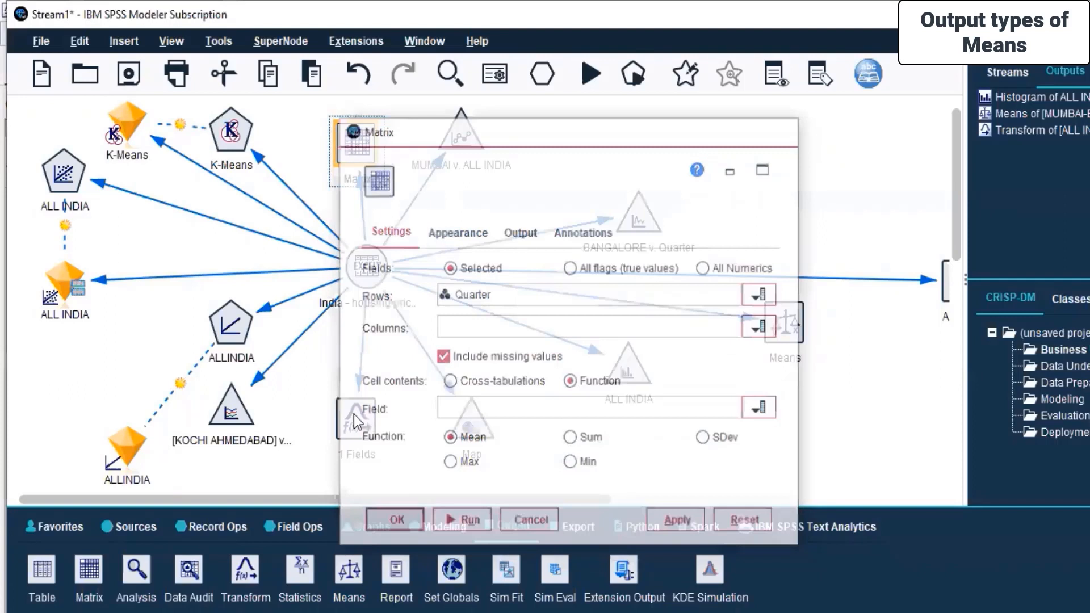
# Run the Matrix node again and dismiss the stream messages window.
pyautogui.rightClick(357, 161)
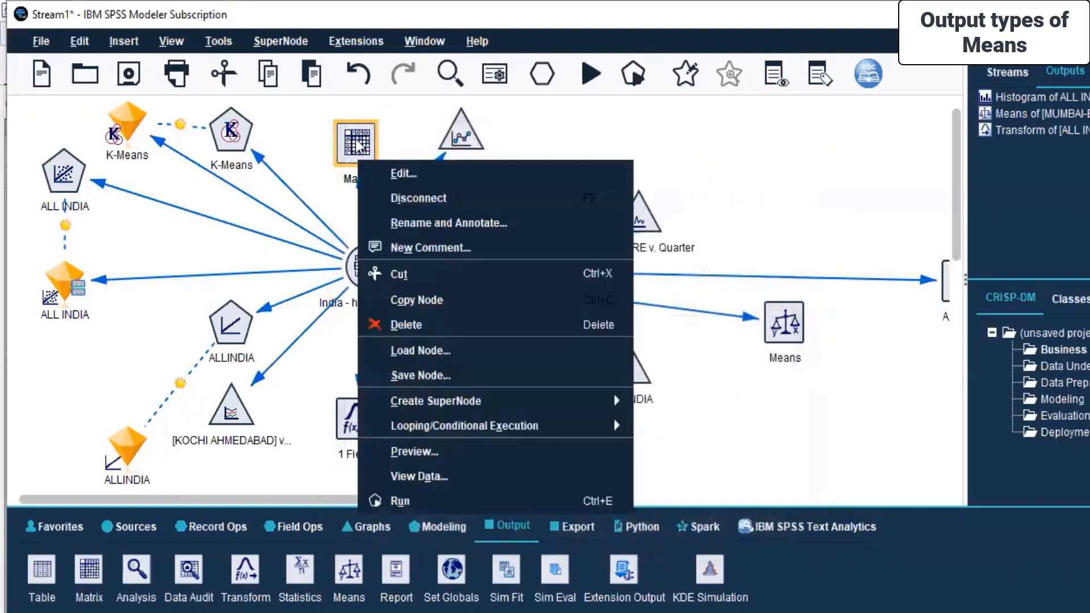
pyautogui.rightClick(351, 139)
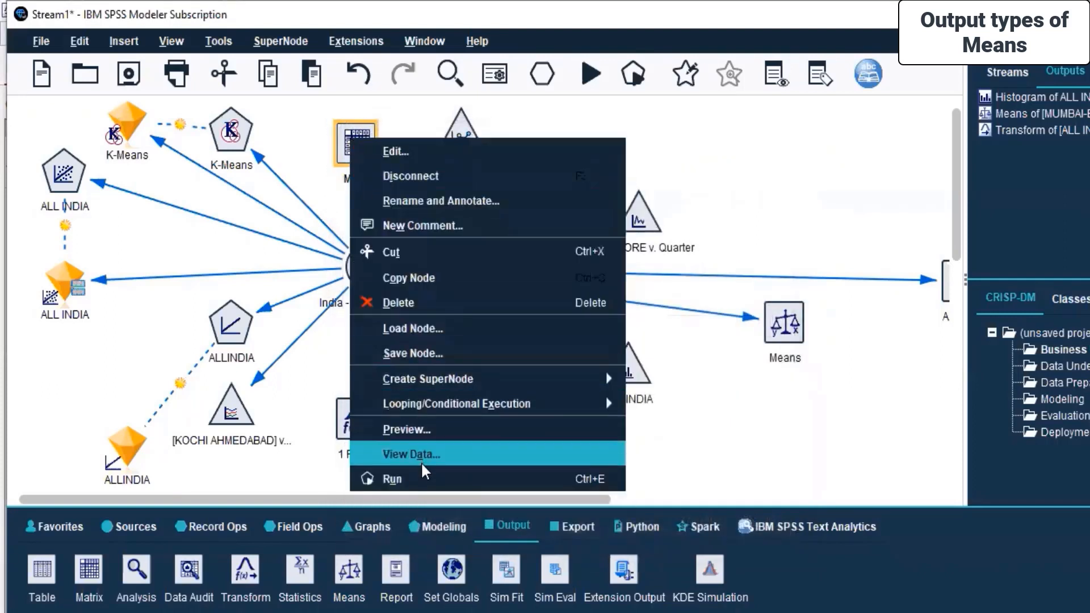
pyautogui.click(421, 479)
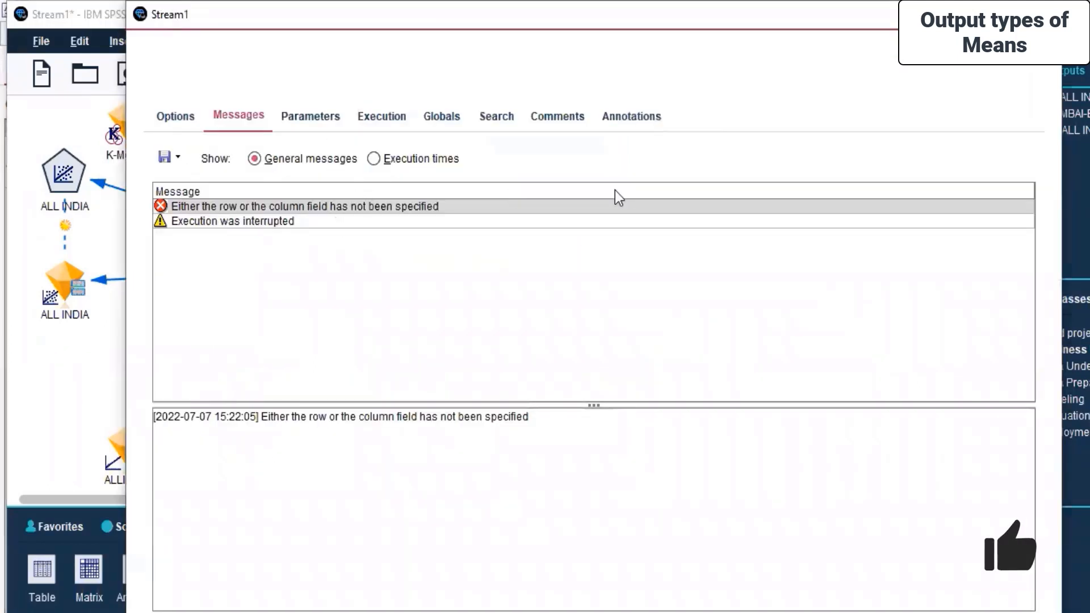
pyautogui.press('Escape')
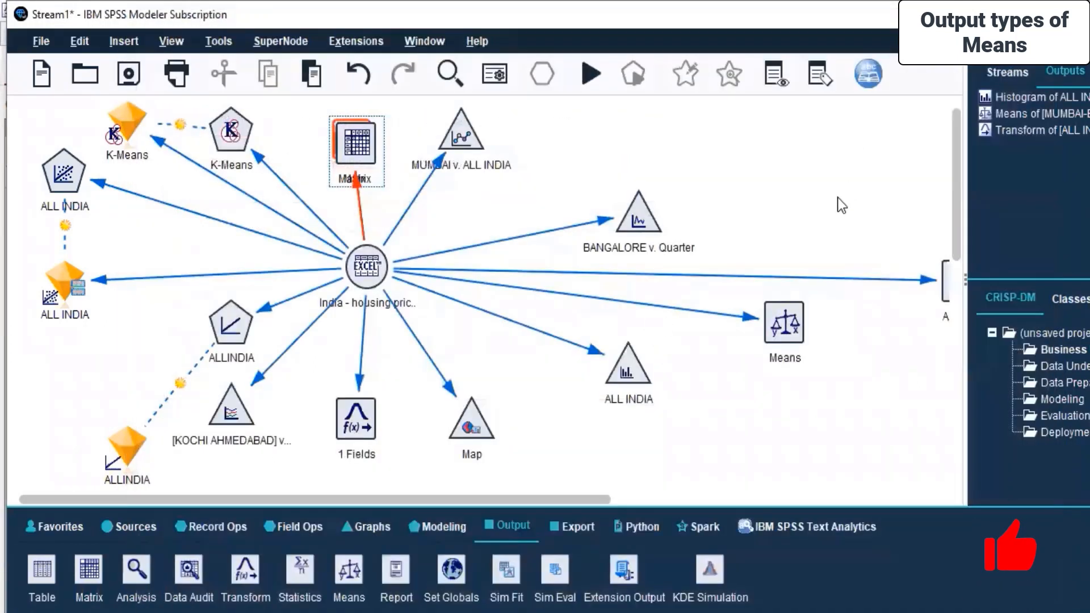
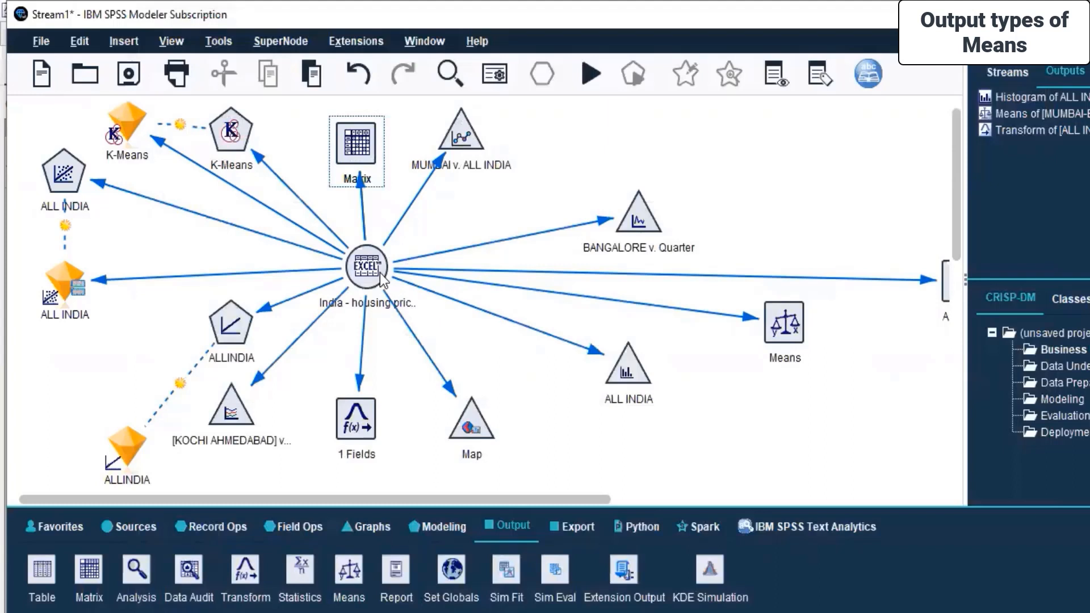
# Add a Report output node to the canvas above the BANGALORE v. Quarter graph.
pyautogui.moveTo(401, 574); pyautogui.dragTo(572, 91)
pyautogui.moveTo(616, 125); pyautogui.dragTo(617, 127)
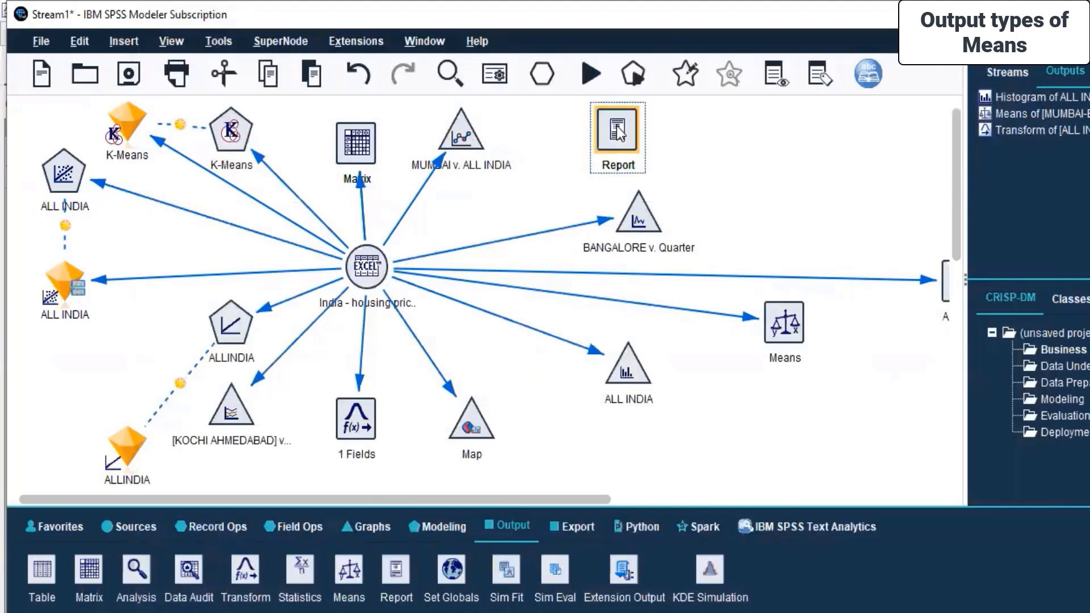
# Open the Report node's settings, review its Output and Annotations tabs, and cancel the dialog.
pyautogui.doubleClick(619, 132)
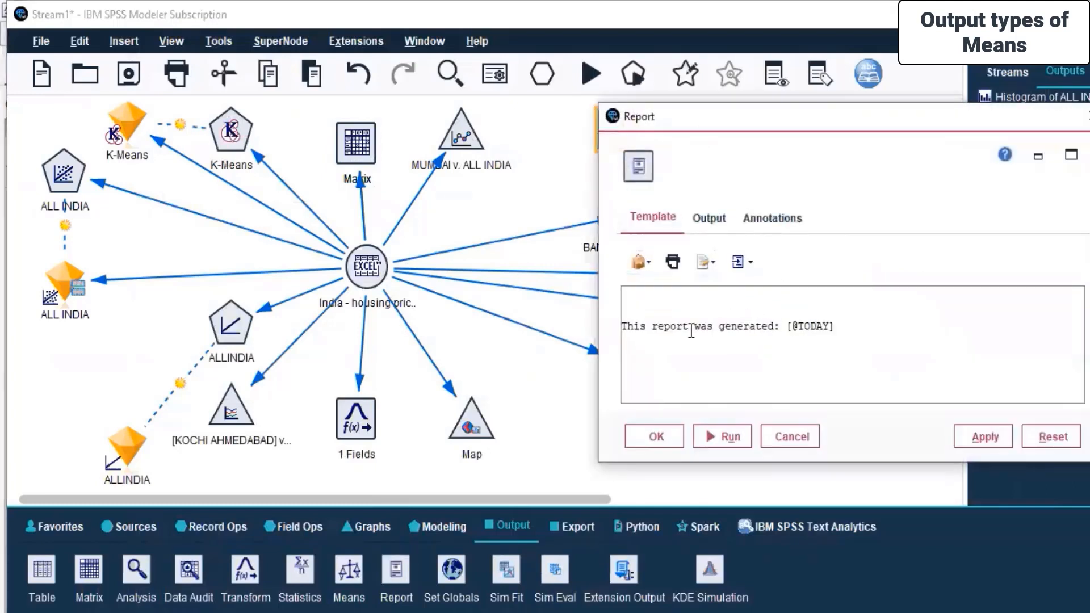
pyautogui.click(716, 226)
pyautogui.click(788, 216)
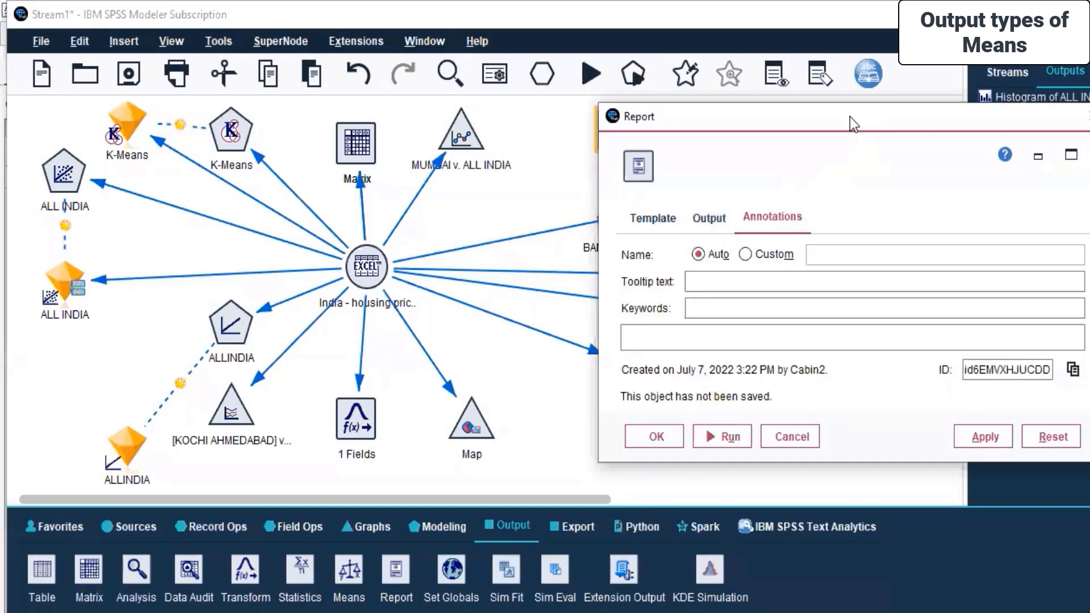
pyautogui.moveTo(827, 121); pyautogui.dragTo(709, 119)
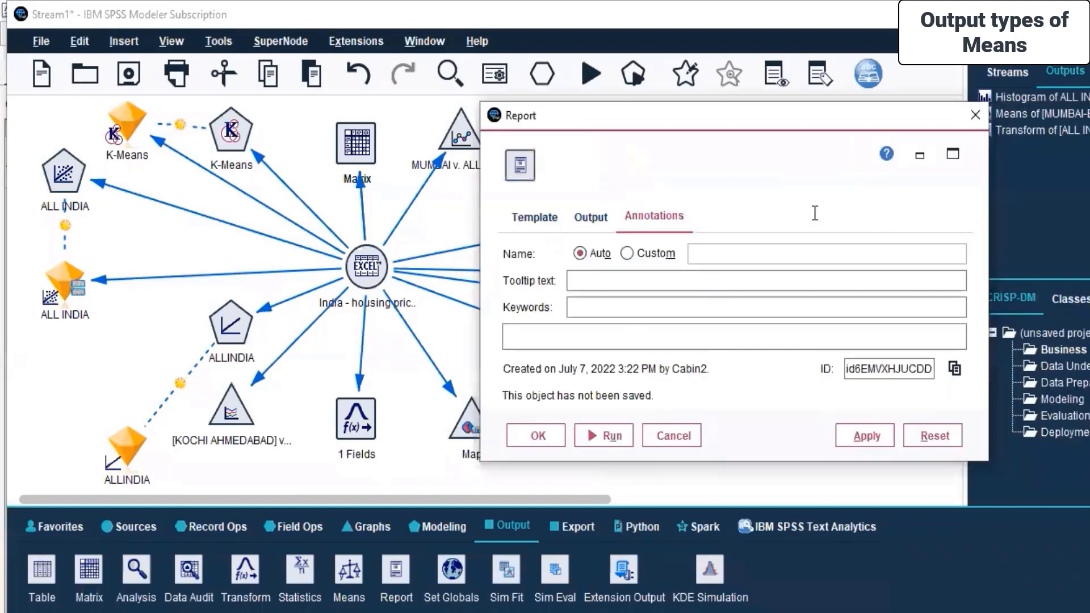
pyautogui.click(673, 434)
# Connect the India - housing price source node to the Report node.
pyautogui.click(363, 279)
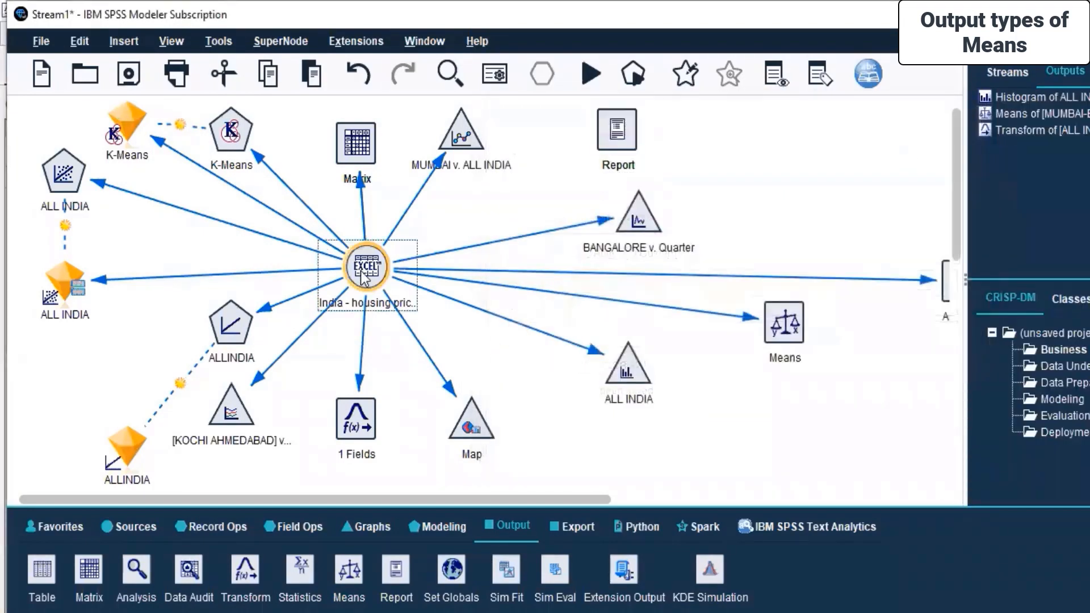
pyautogui.rightClick(363, 279)
pyautogui.click(417, 32)
pyautogui.click(618, 136)
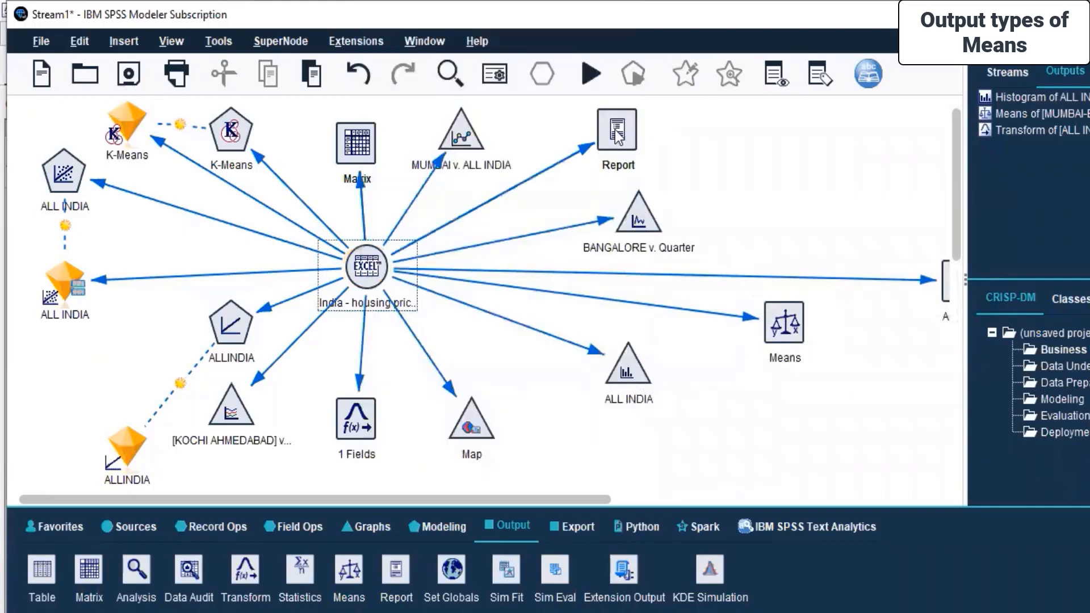
# Run the Report node and inspect the Report and Annotations tabs of its output window.
pyautogui.rightClick(616, 129)
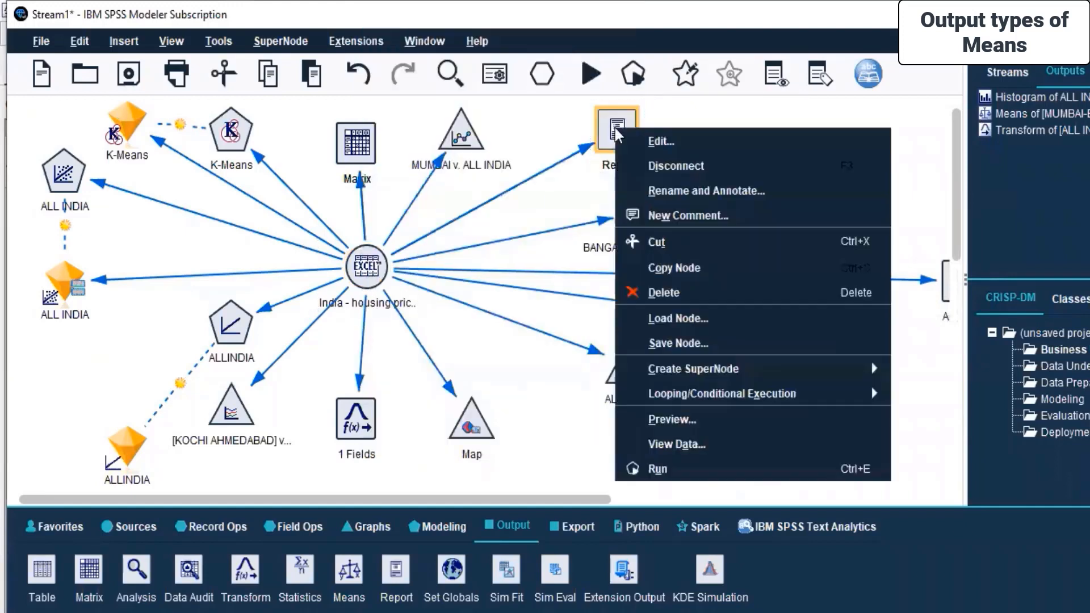
pyautogui.click(677, 469)
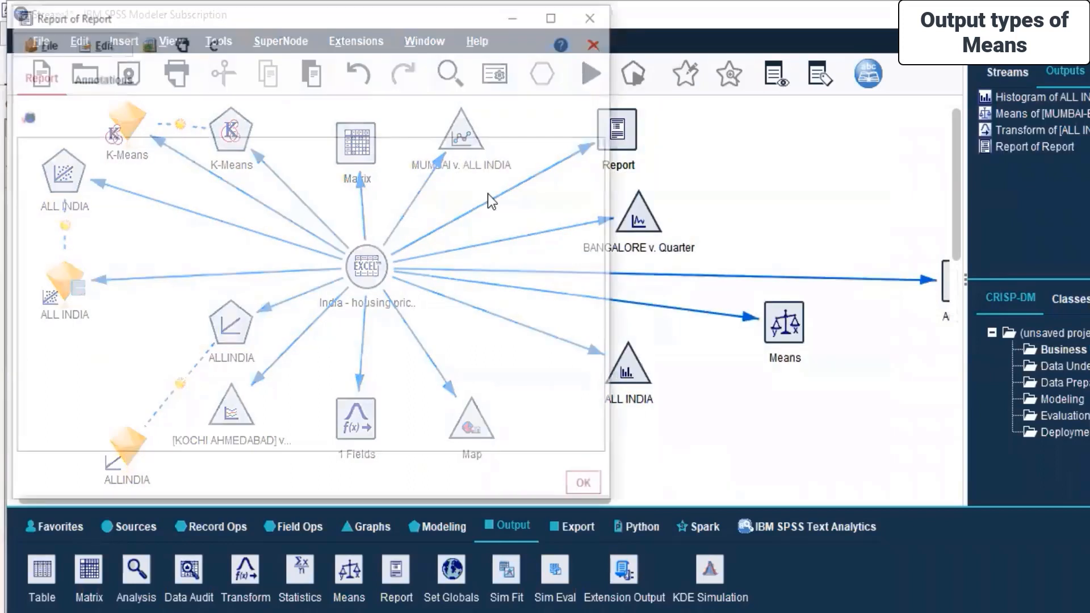
pyautogui.moveTo(303, 21); pyautogui.dragTo(557, 60)
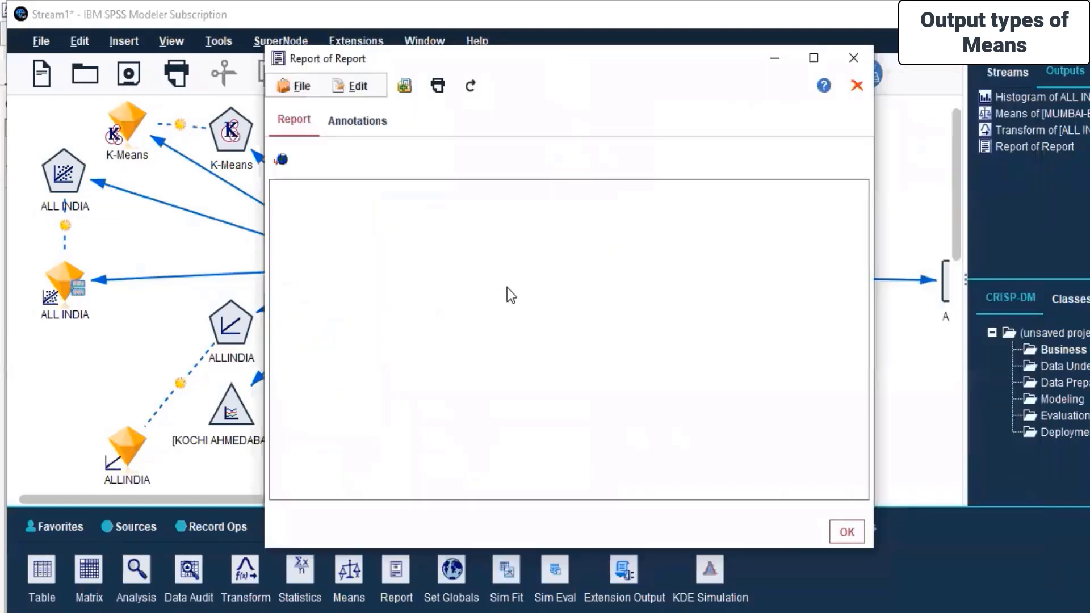
pyautogui.click(814, 58)
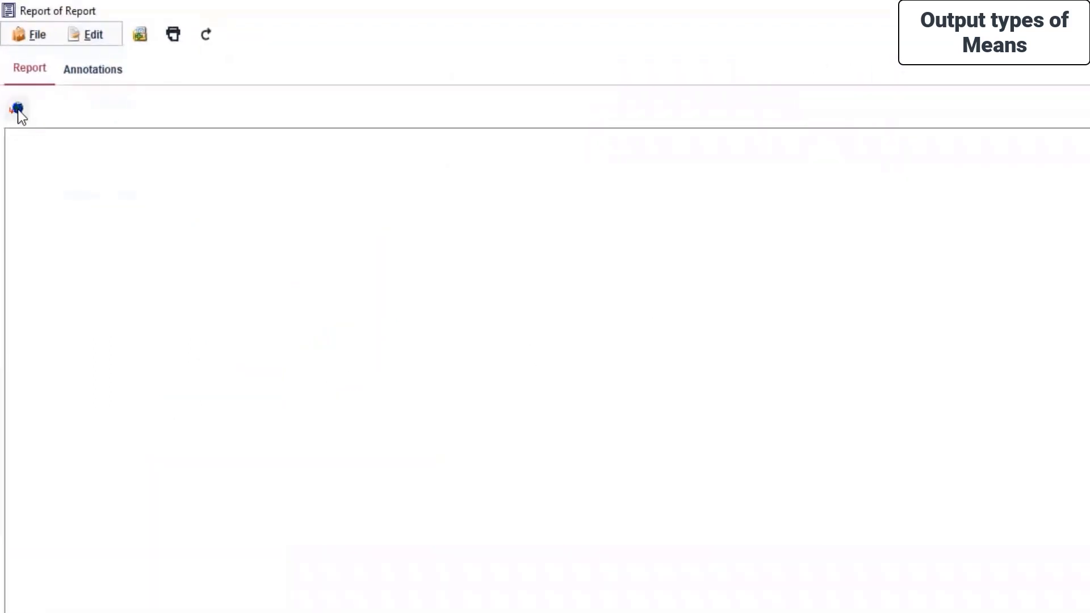
pyautogui.click(100, 70)
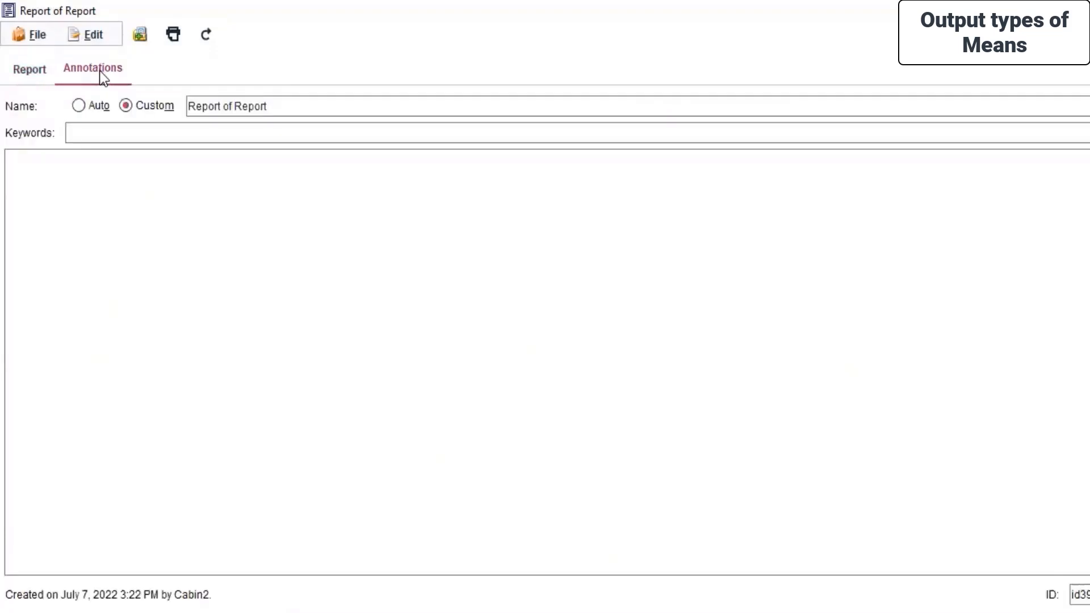
pyautogui.click(20, 67)
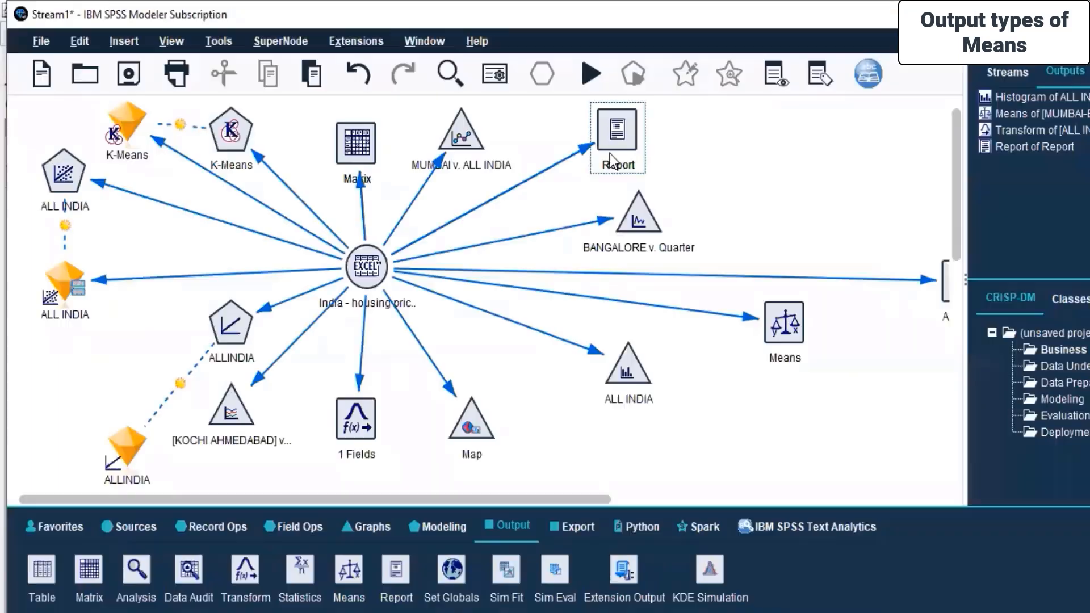
# Open the Report node's settings and run it with the default template.
pyautogui.click(617, 121)
pyautogui.rightClick(619, 117)
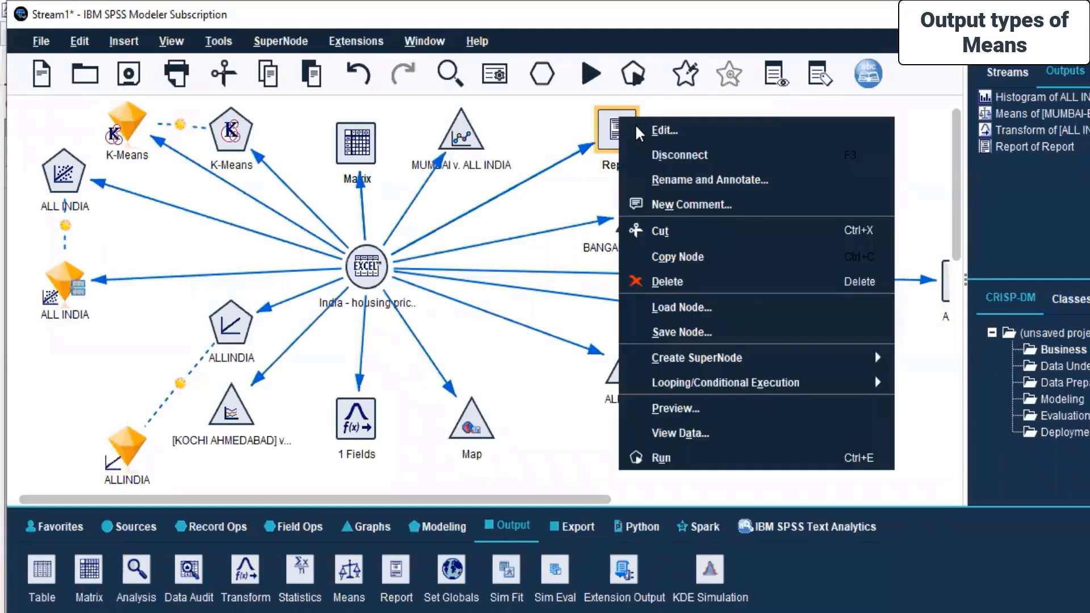
pyautogui.click(641, 129)
pyautogui.click(653, 223)
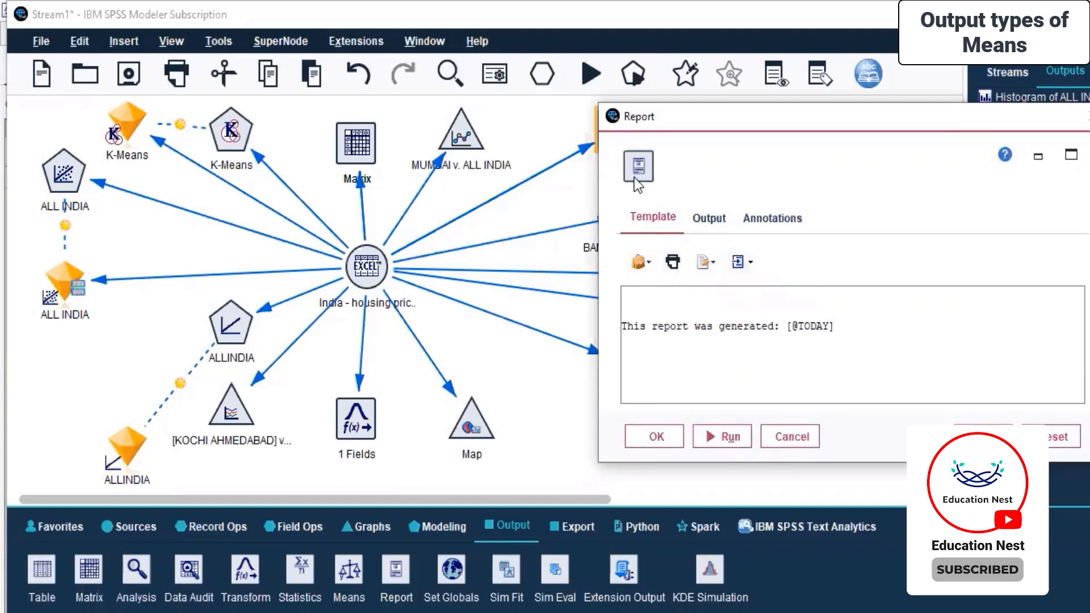
pyautogui.click(706, 439)
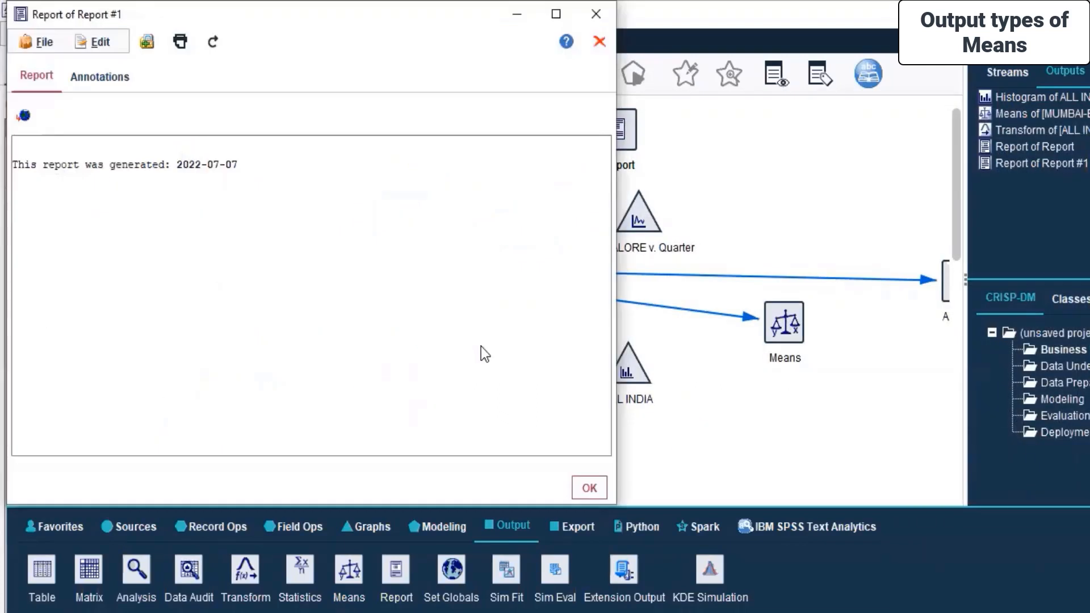
# Reopen the Report of Report #1 output from the outputs list and close it.
pyautogui.click(1064, 214)
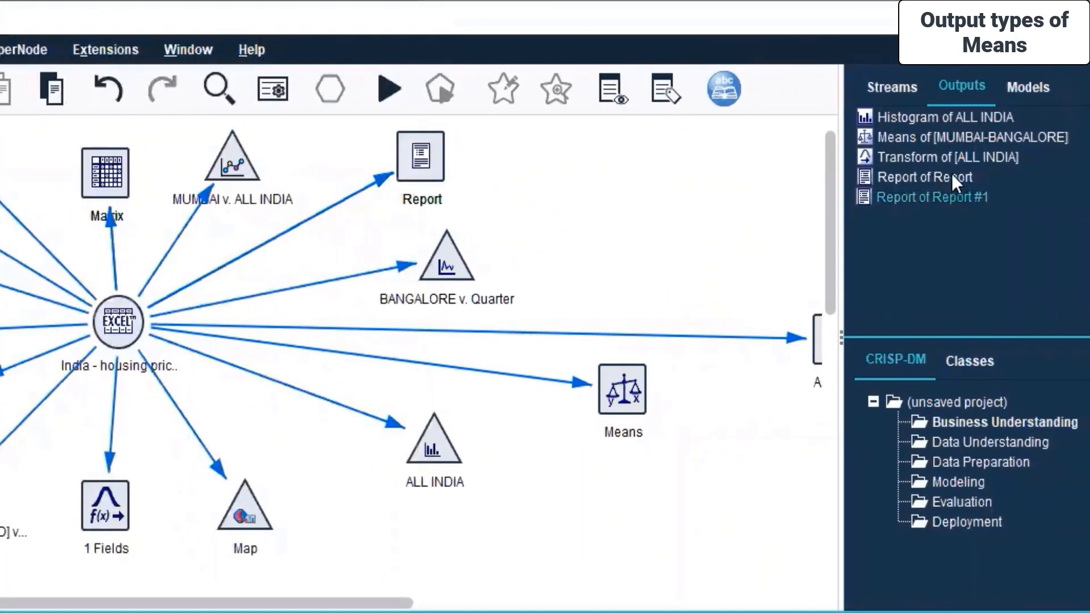
pyautogui.doubleClick(952, 176)
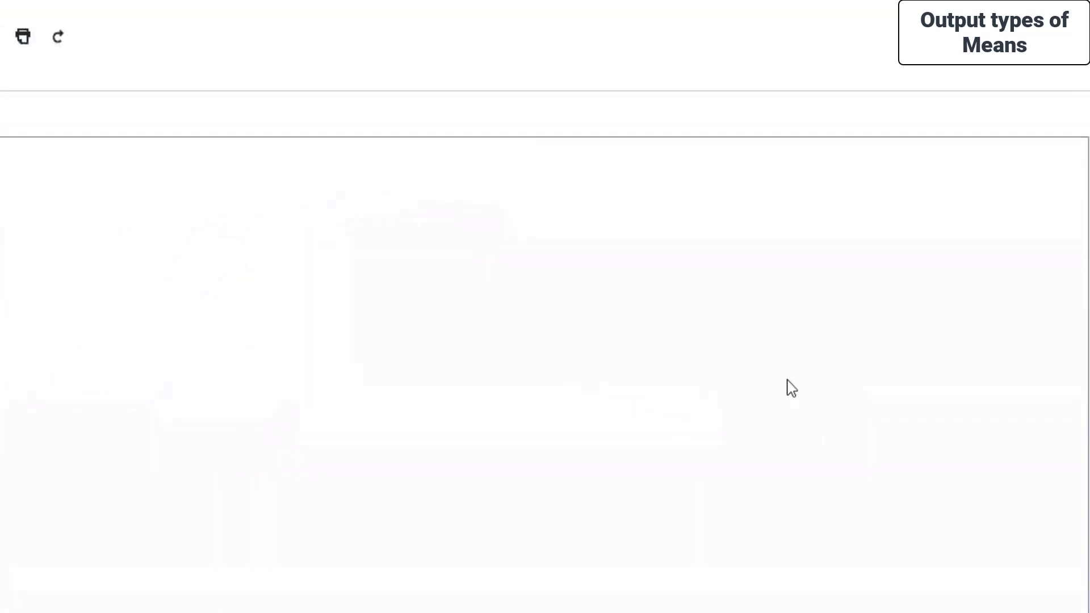
pyautogui.click(1069, 607)
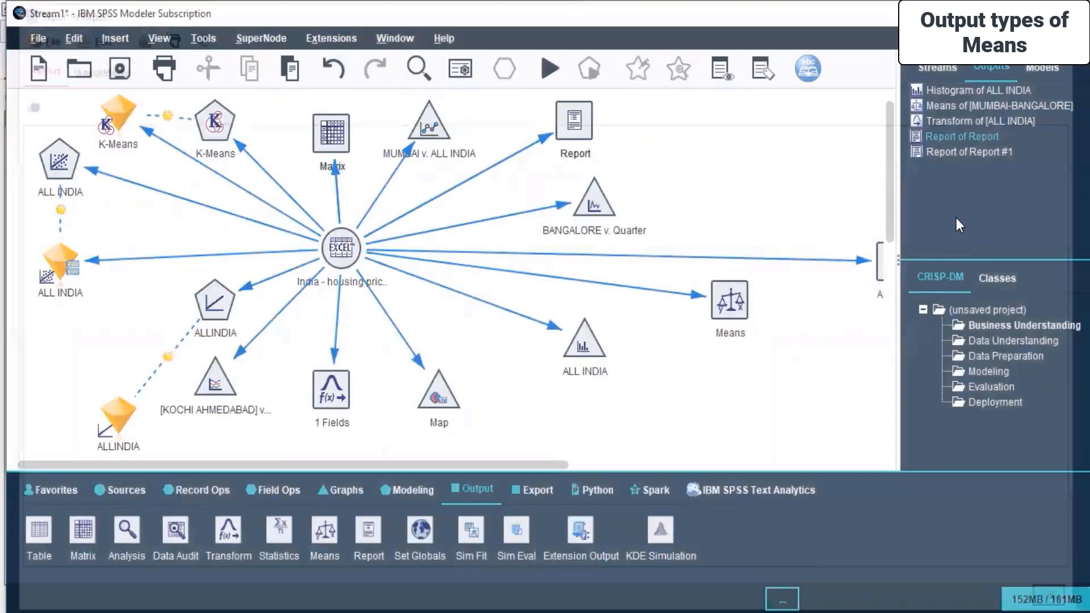
pyautogui.doubleClick(973, 152)
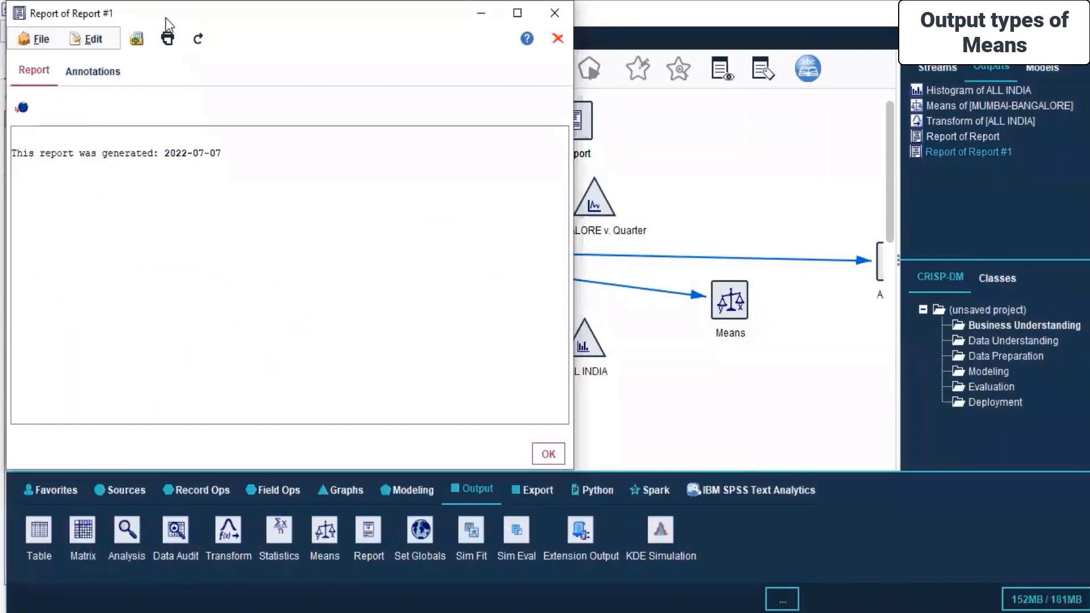
pyautogui.moveTo(166, 18); pyautogui.dragTo(401, 108)
pyautogui.click(802, 103)
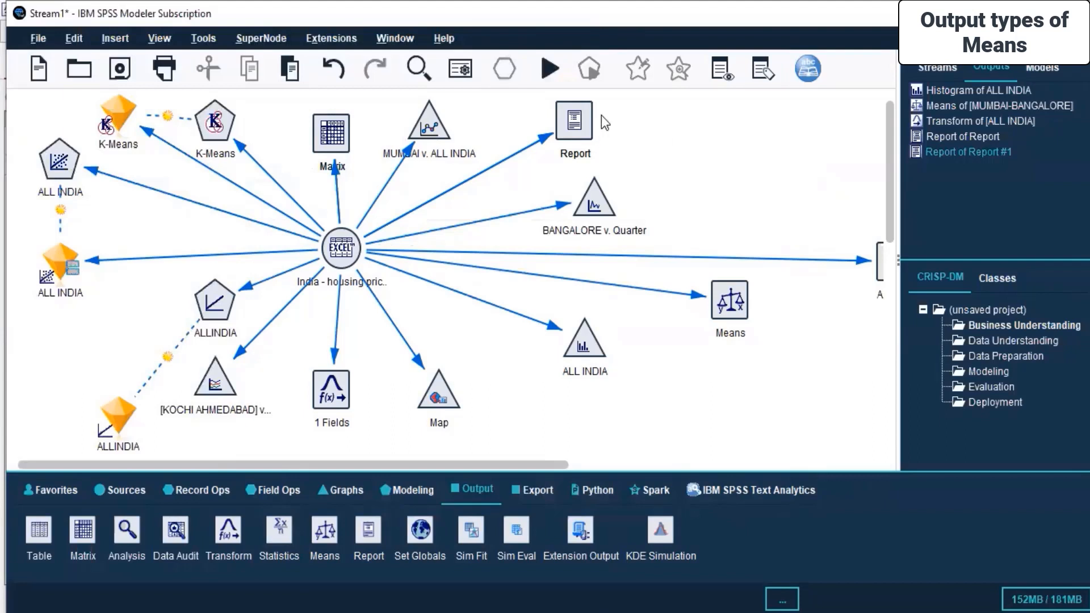
# Open the Report node's settings and review its Output, Annotations and Template tabs.
pyautogui.click(783, 120)
pyautogui.rightClick(576, 114)
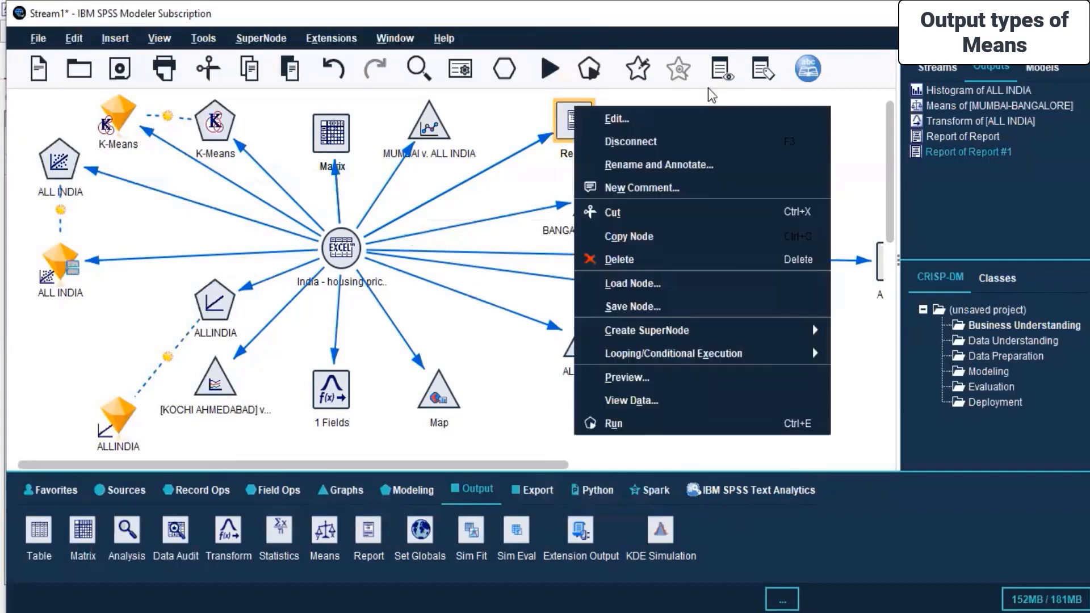
pyautogui.click(706, 117)
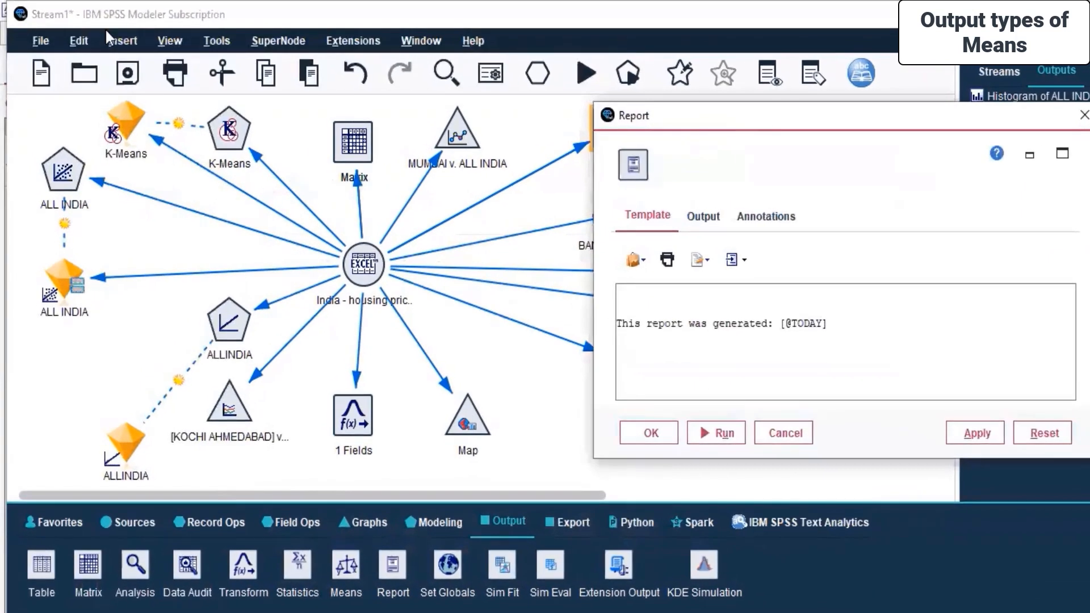
pyautogui.click(695, 224)
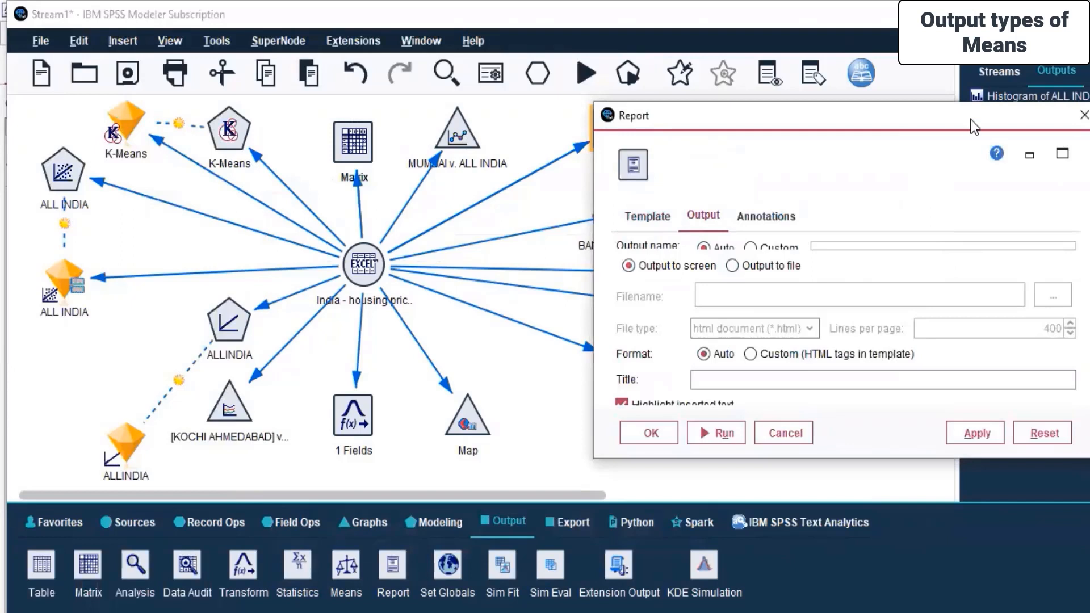
pyautogui.moveTo(932, 114); pyautogui.dragTo(736, 79)
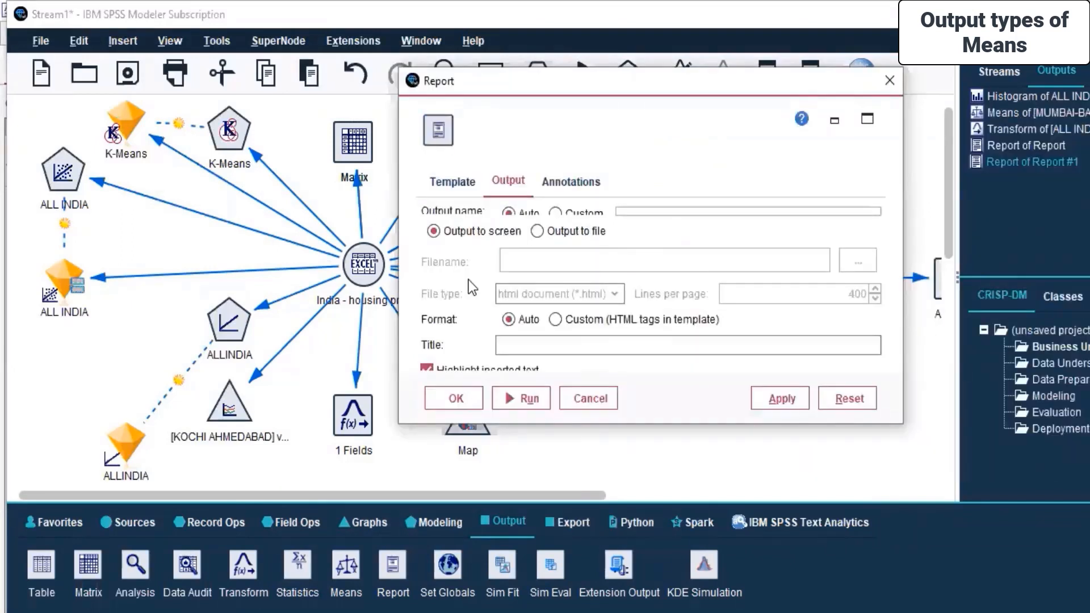
pyautogui.click(574, 184)
pyautogui.click(508, 184)
pyautogui.click(455, 183)
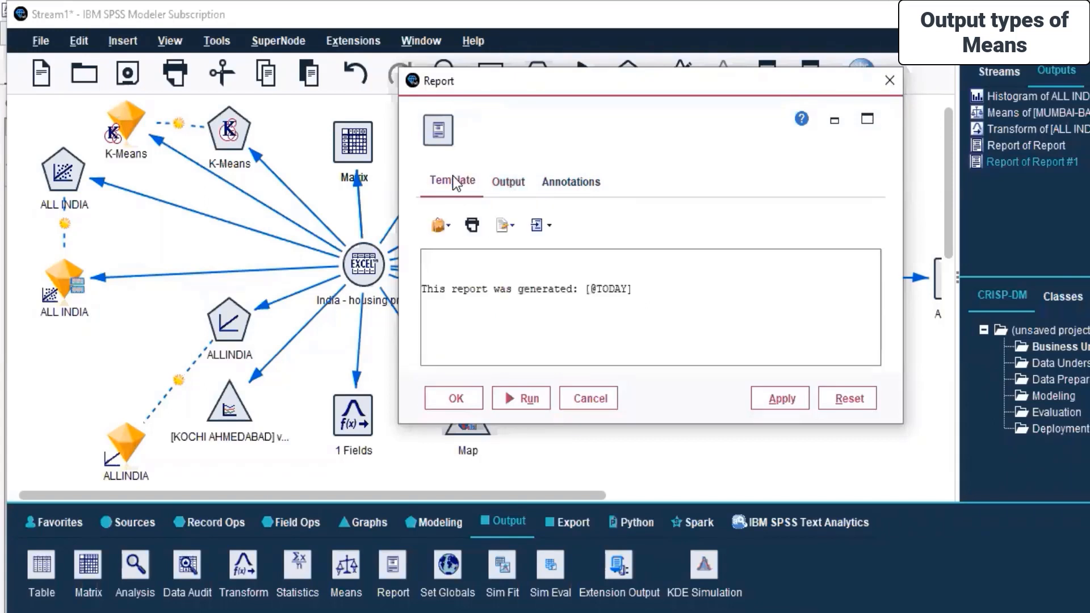
pyautogui.moveTo(634, 291); pyautogui.dragTo(411, 278)
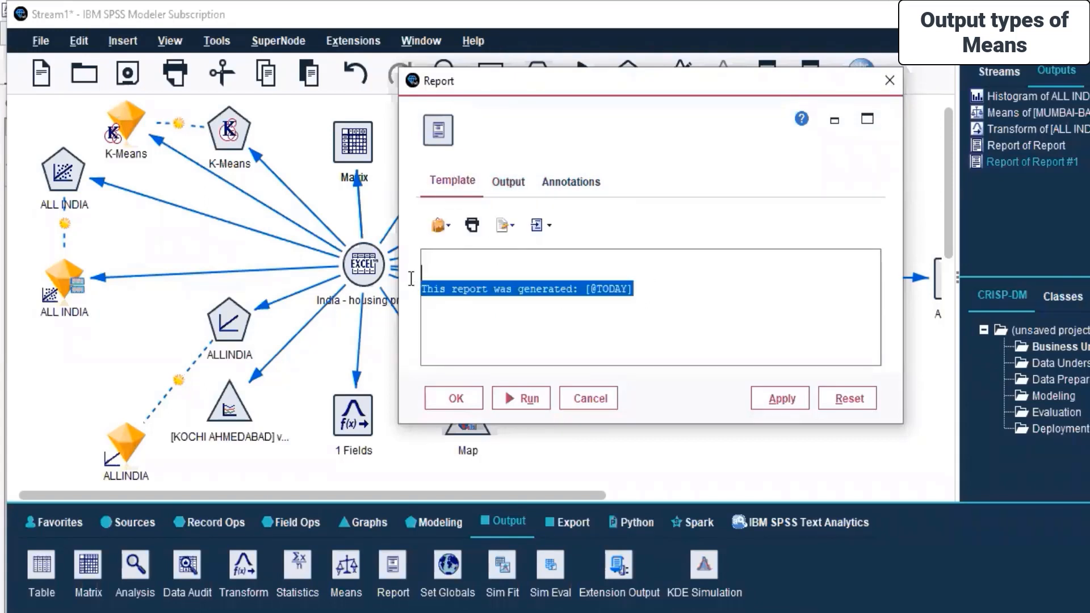
pyautogui.press('Delete')
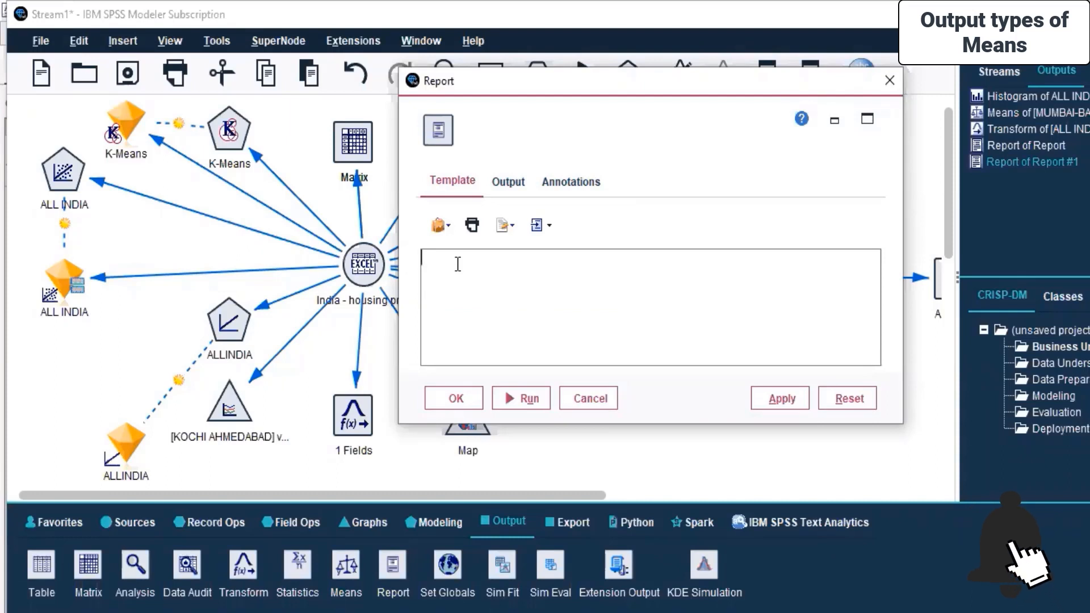
pyautogui.click(586, 400)
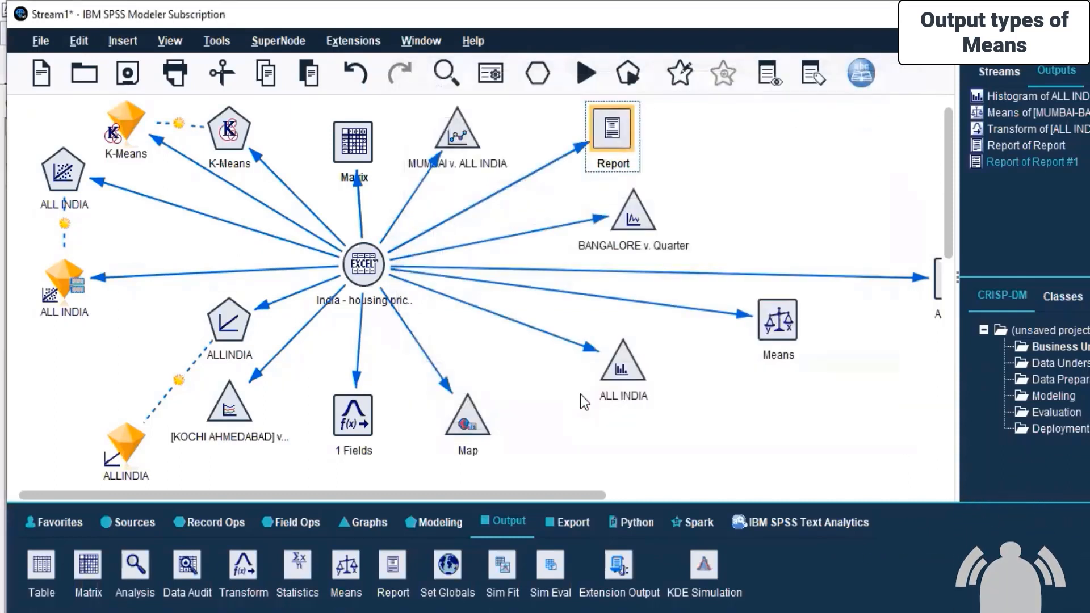
# Switch to the SPSS Modeller PDF and highlight the Part 3 topic on Export, Python, Spark node types.
pyautogui.click(772, 159)
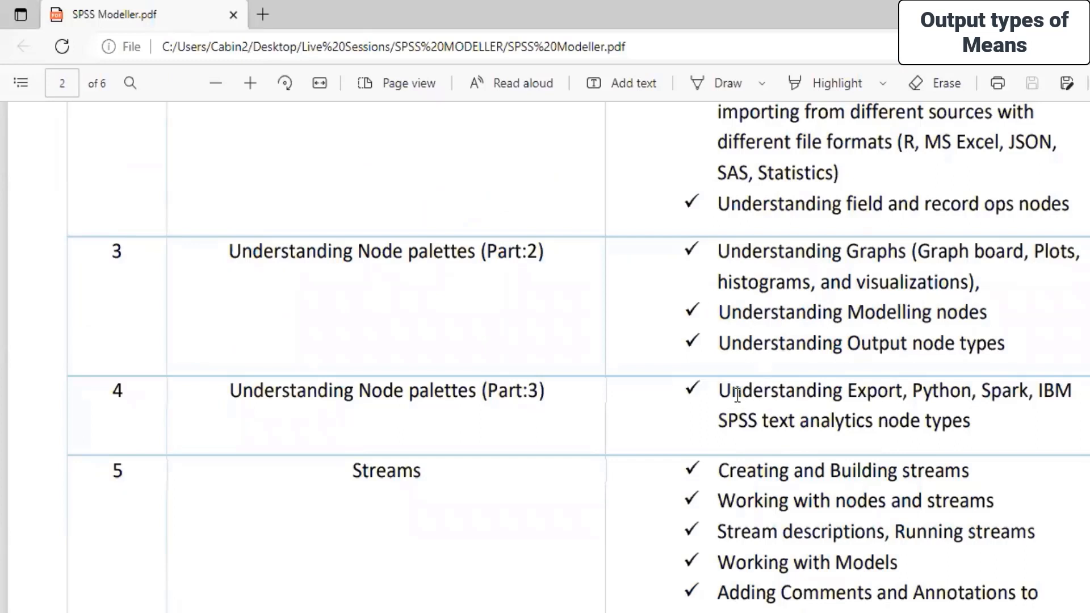
pyautogui.moveTo(719, 391); pyautogui.dragTo(1039, 441)
pyautogui.click(1040, 440)
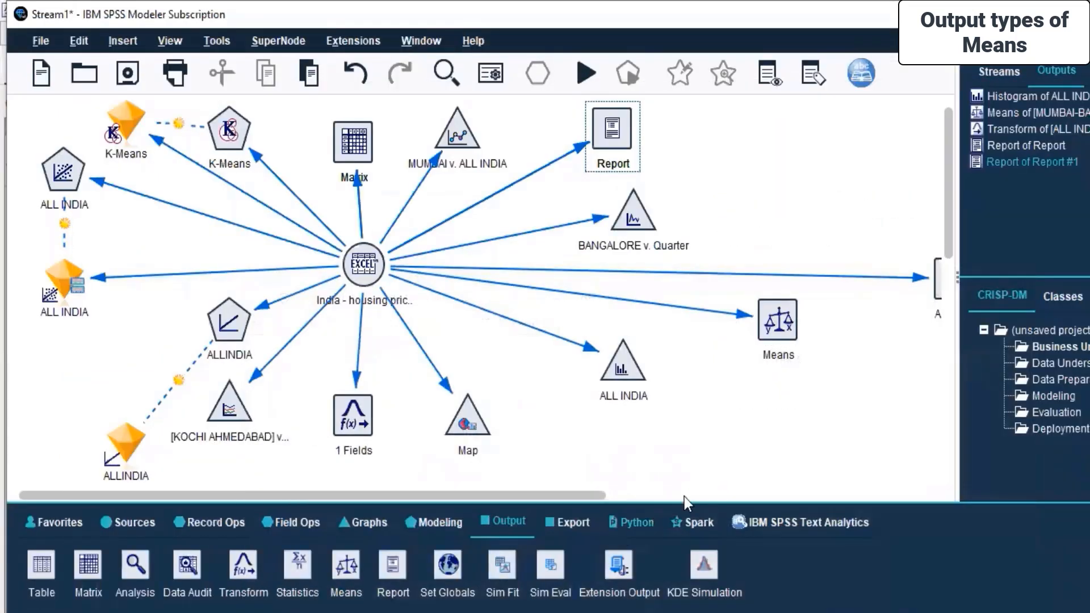
# Open the Export palette and go through its node types one by one.
pyautogui.click(574, 519)
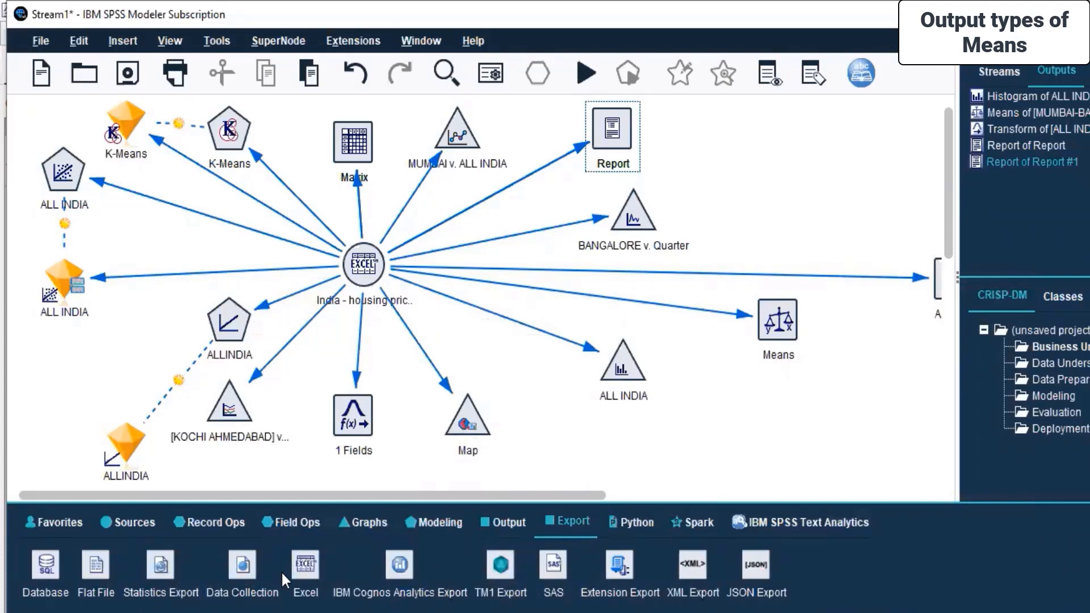
pyautogui.click(53, 566)
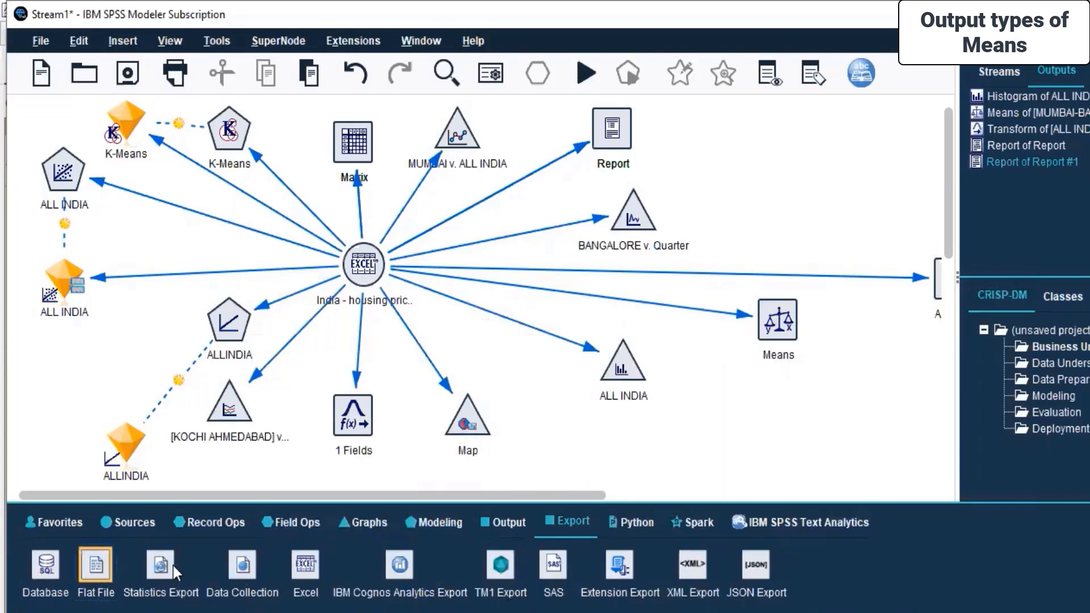
pyautogui.click(253, 567)
pyautogui.click(301, 567)
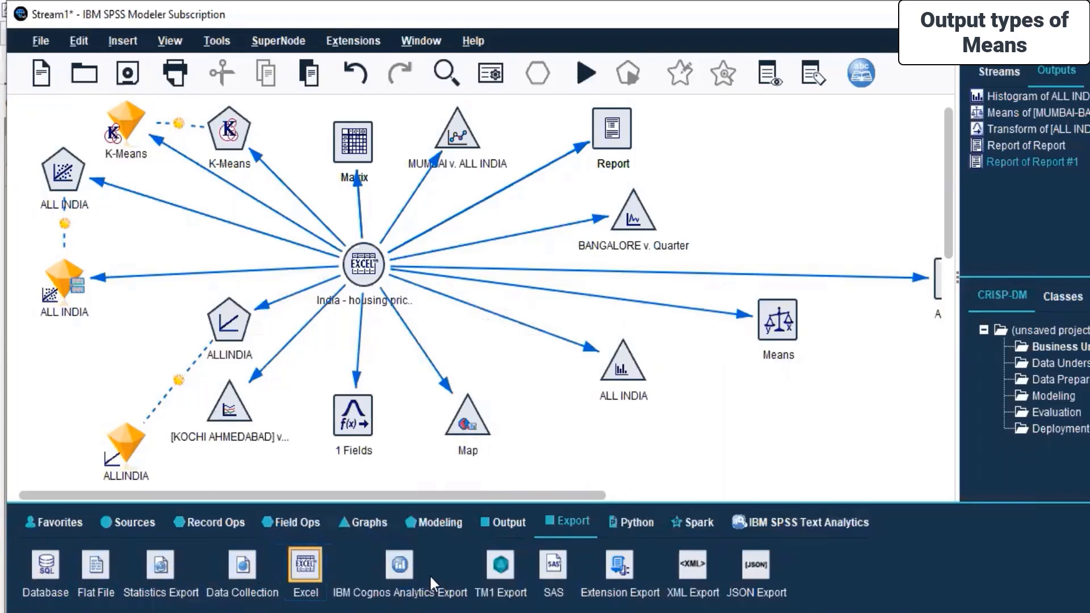
pyautogui.click(400, 566)
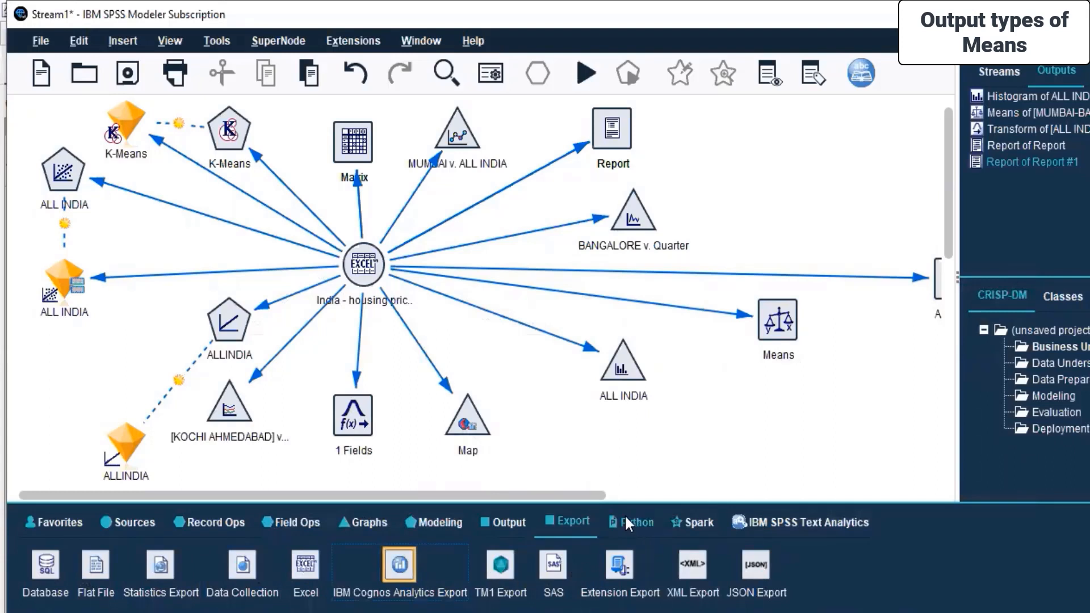
pyautogui.click(554, 565)
pyautogui.click(619, 567)
pyautogui.click(692, 566)
pyautogui.click(750, 565)
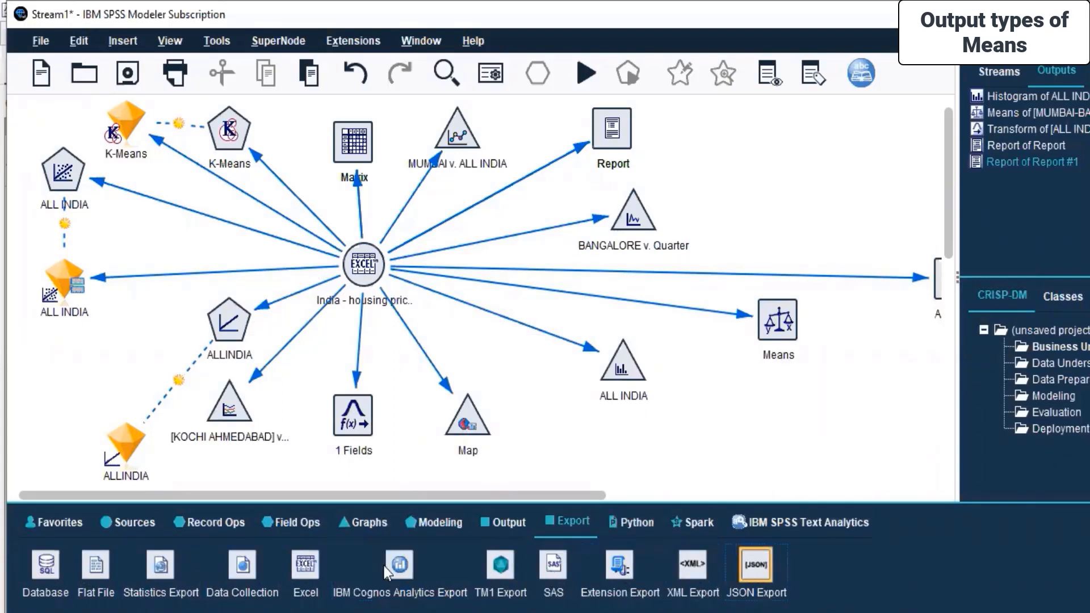
# Browse the Python, Spark and IBM SPSS Text Analytics node palettes.
pyautogui.click(633, 522)
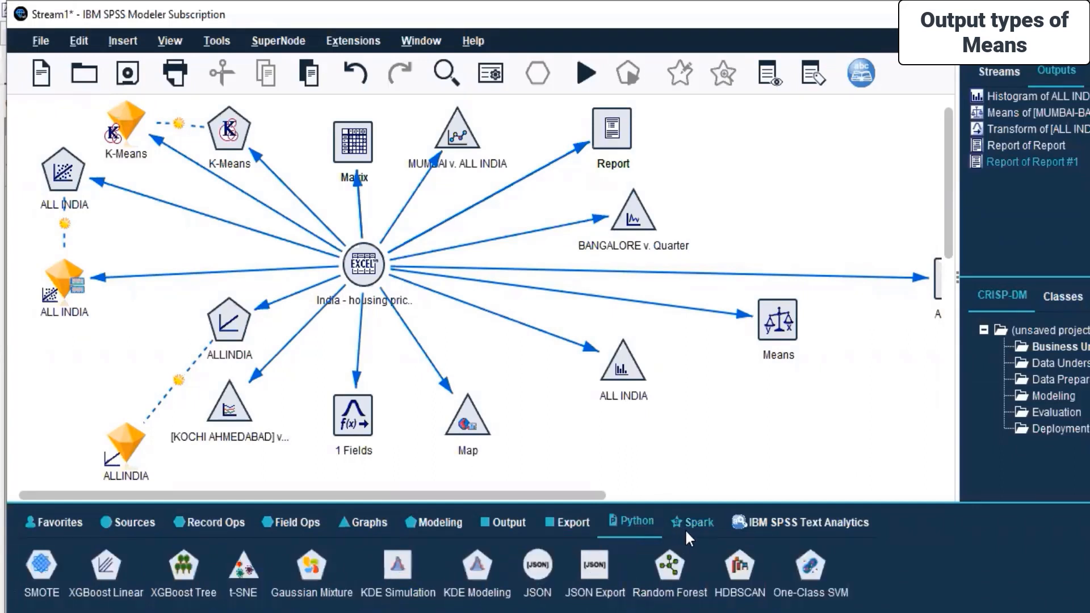
pyautogui.click(704, 520)
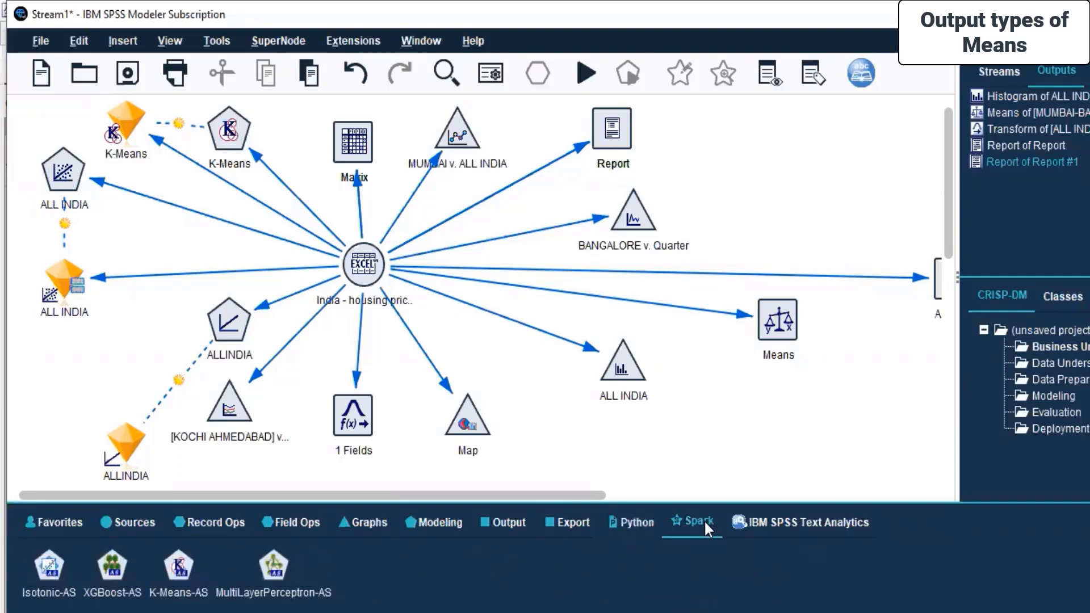
pyautogui.click(764, 529)
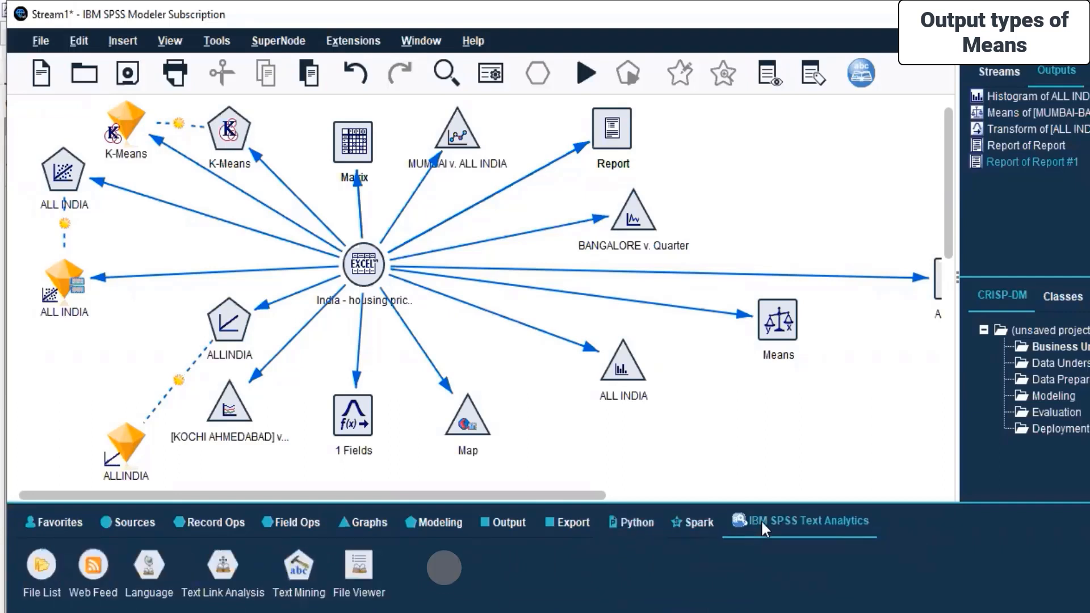
# Delete the JSON Export node from the canvas.
pyautogui.click(761, 449)
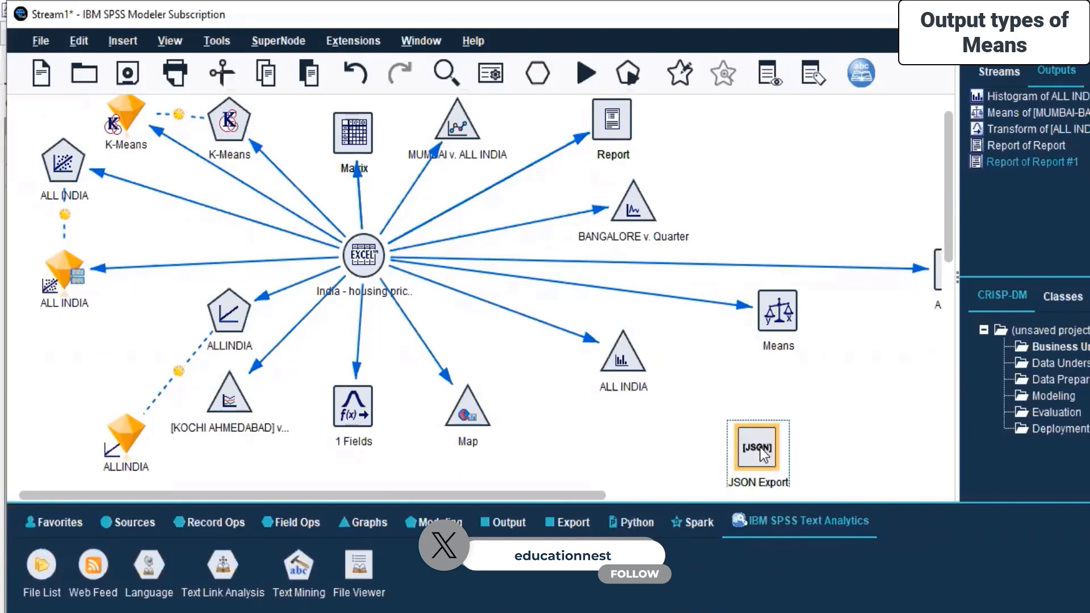
pyautogui.press('Delete')
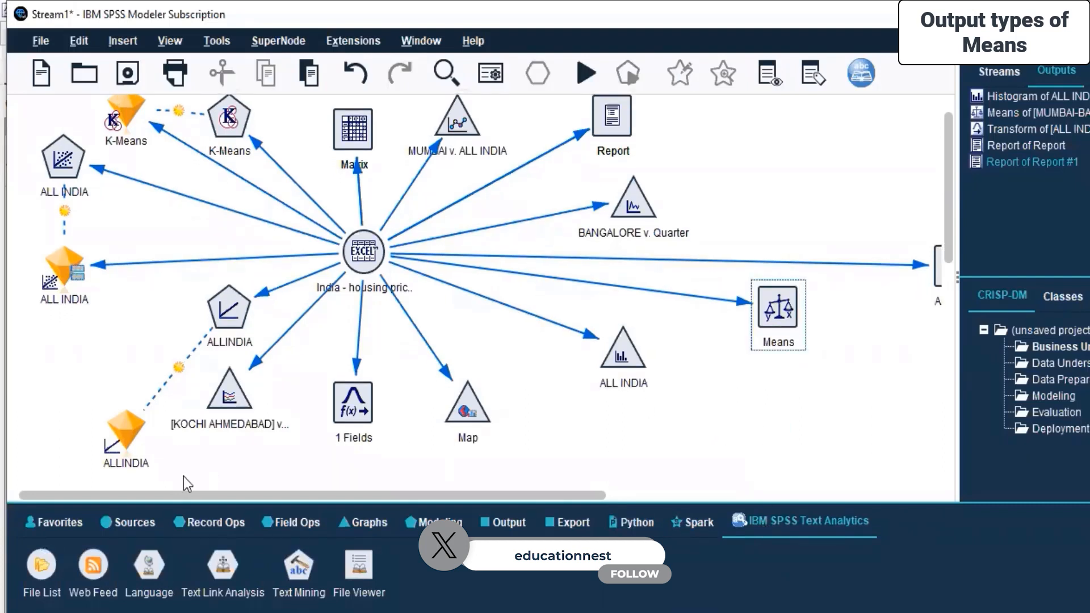
# Place a SAS export node below the stream and delete it again.
pyautogui.click(583, 519)
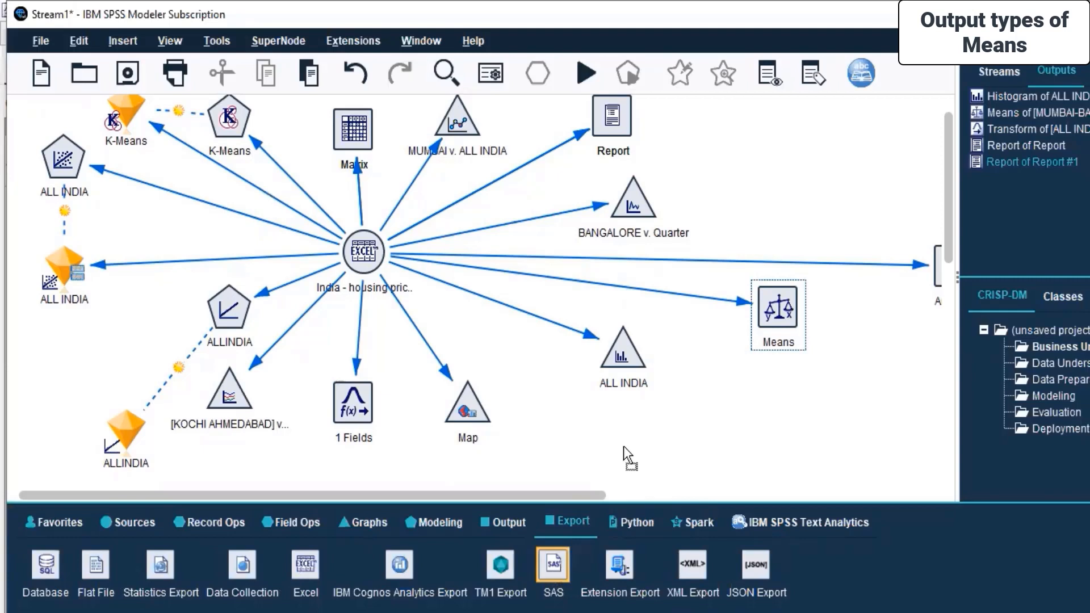
pyautogui.moveTo(624, 442); pyautogui.dragTo(624, 443)
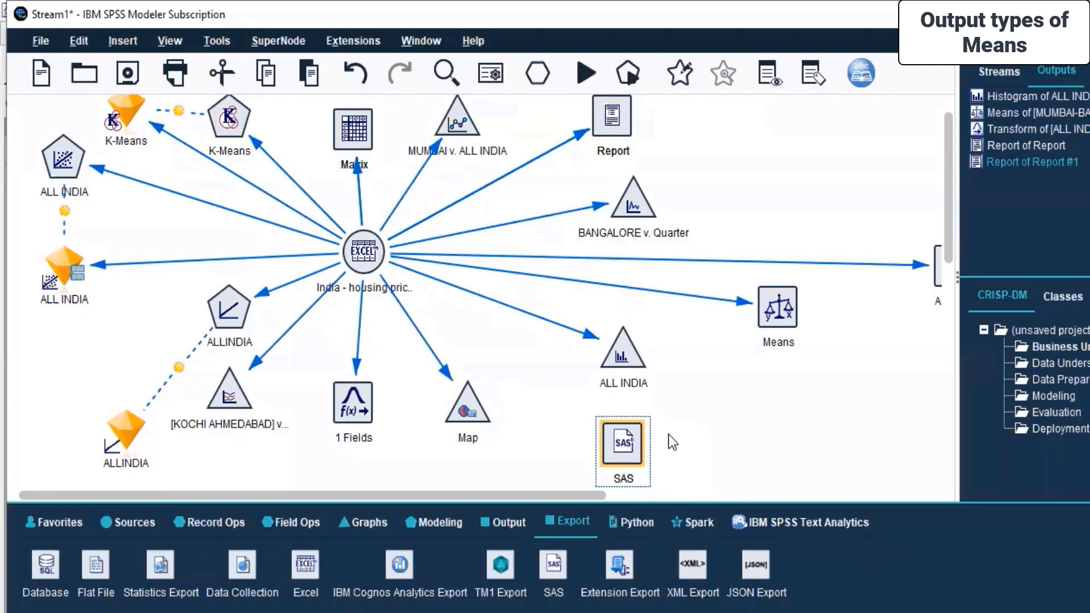
pyautogui.scroll(-1, 610, 452)
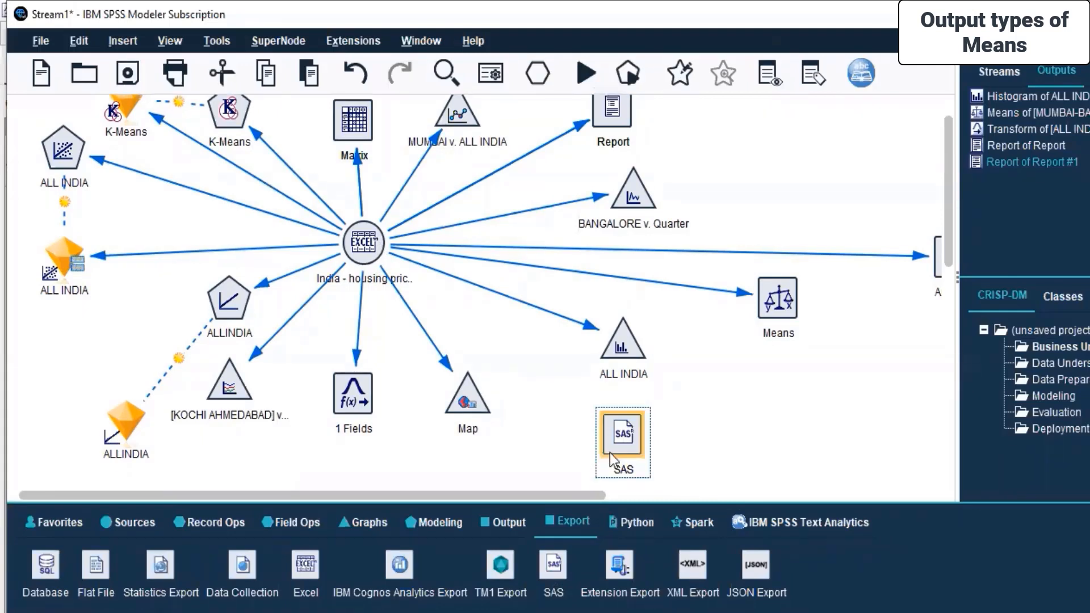
pyautogui.press('Delete')
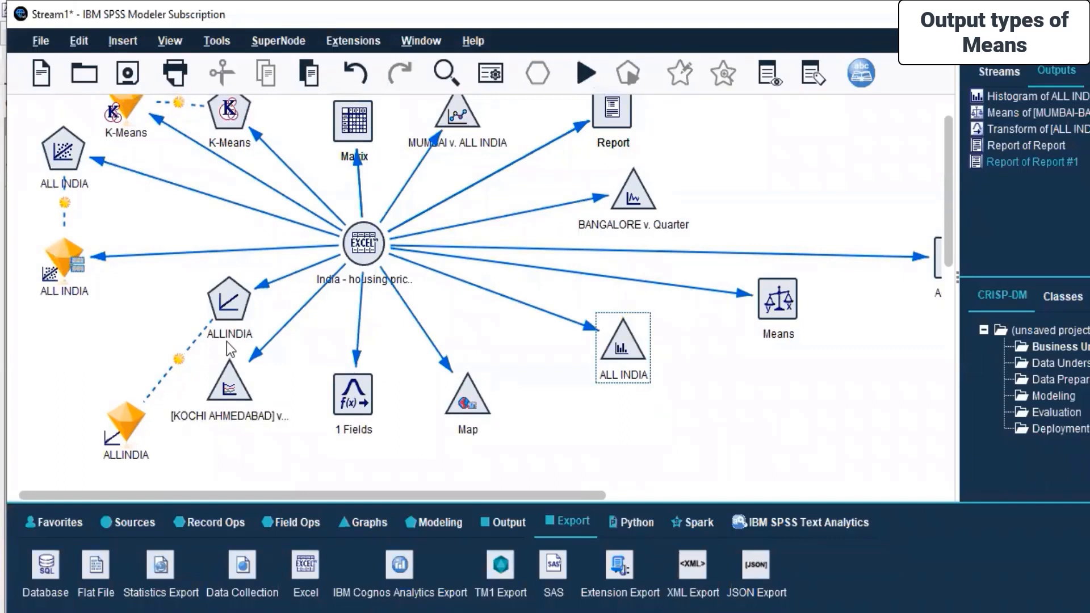
# Save the stream as Housing index prices in the SPSS MODELLER Day 4 folder.
pyautogui.click(128, 73)
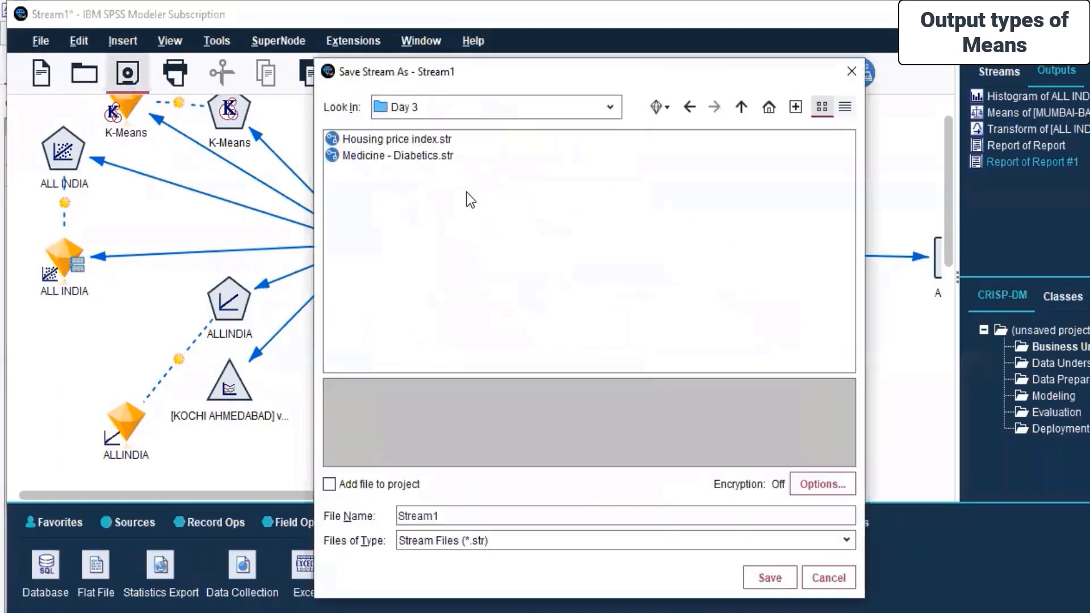
pyautogui.click(615, 108)
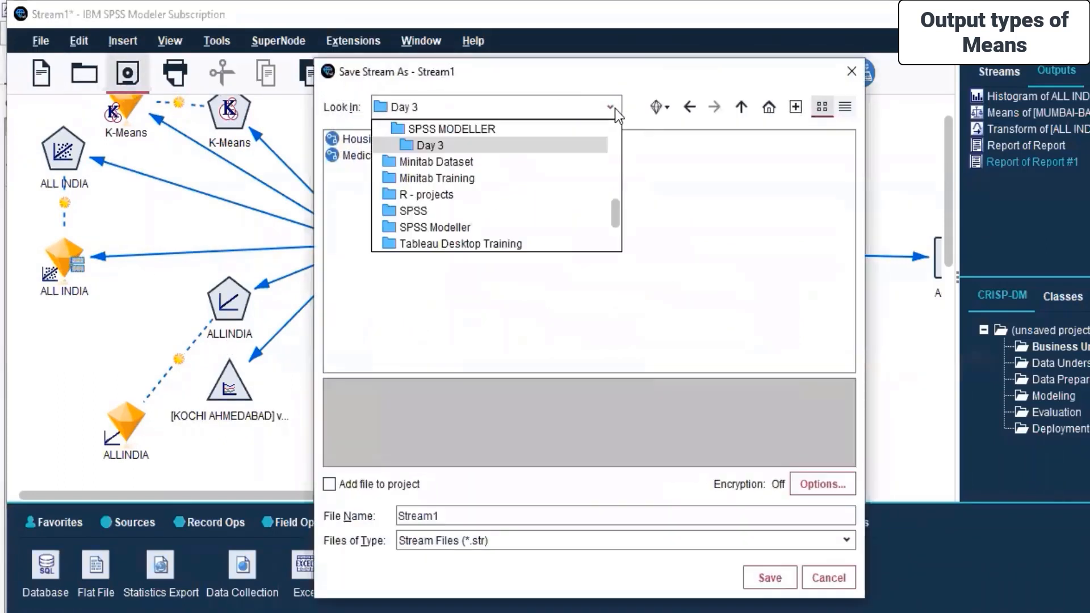
pyautogui.click(474, 127)
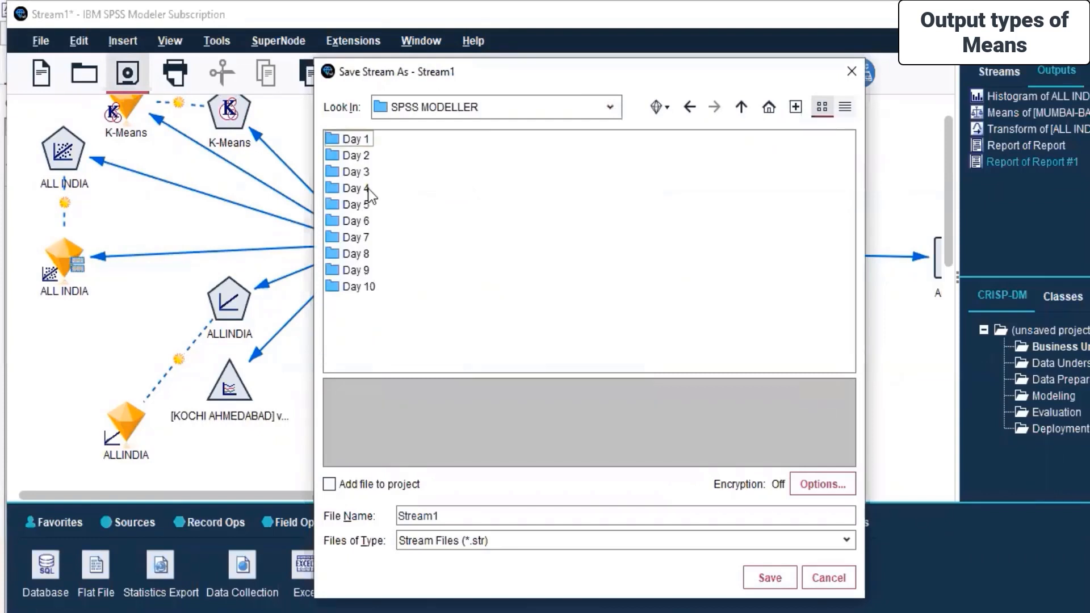
pyautogui.doubleClick(347, 188)
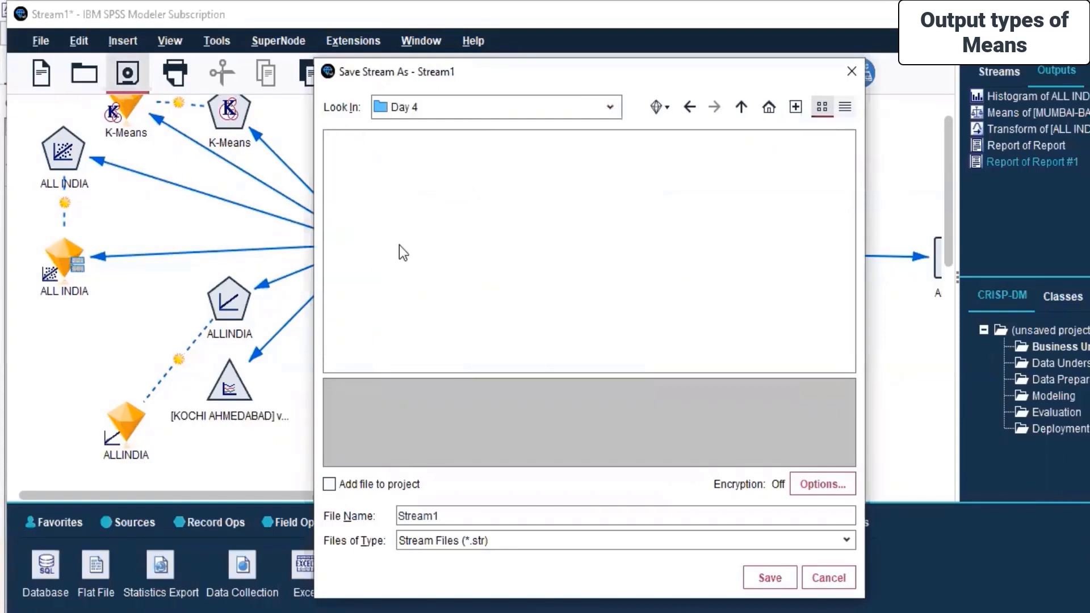
pyautogui.doubleClick(458, 514)
pyautogui.write('Housing index')
pyautogui.press('BackSpace')
pyautogui.press('BackSpace')
pyautogui.press('BackSpace')
pyautogui.write('ex prices')
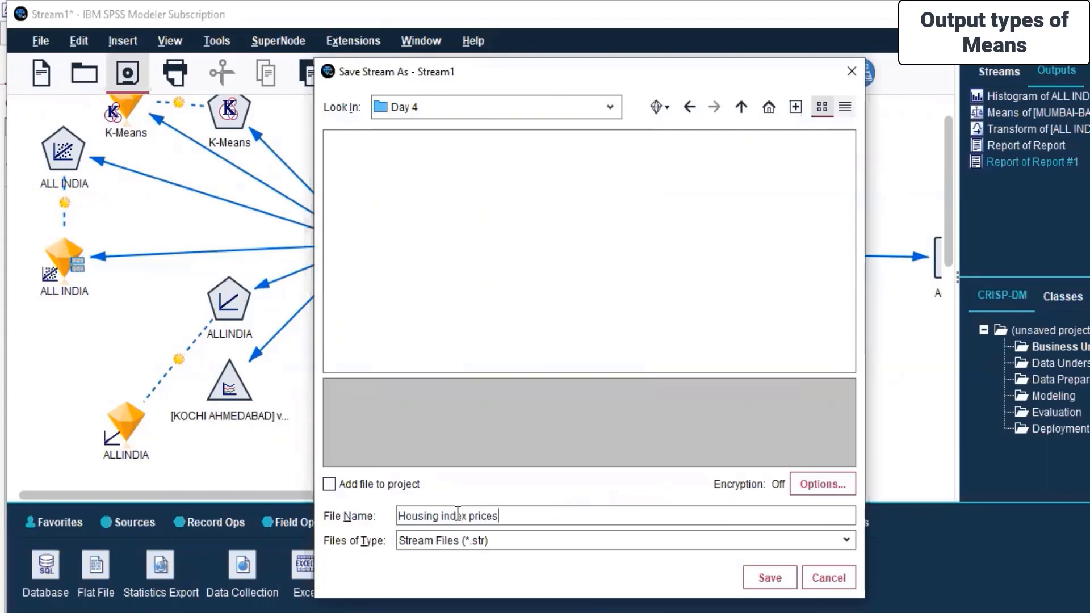
pyautogui.click(748, 580)
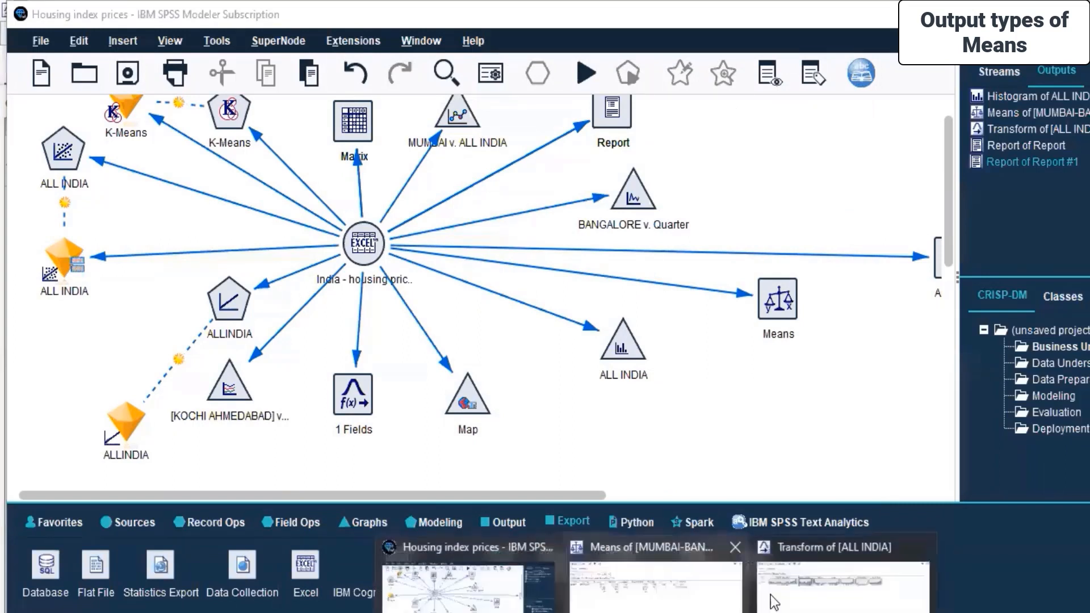
# Save the Transform of [ALL INDIA] output into the Day 4 folder under its default name.
pyautogui.click(844, 610)
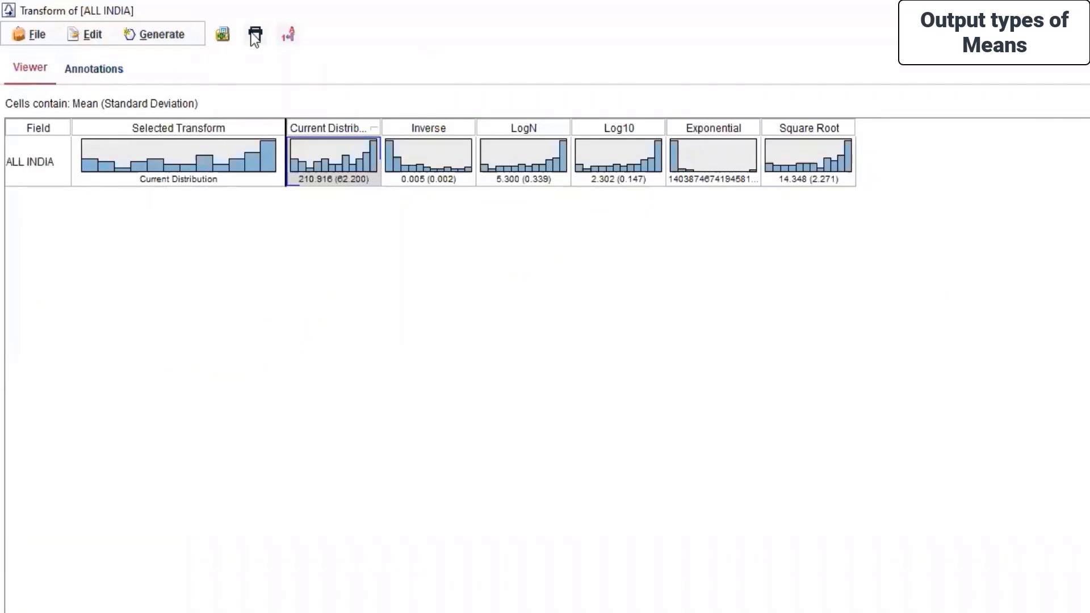
pyautogui.click(21, 35)
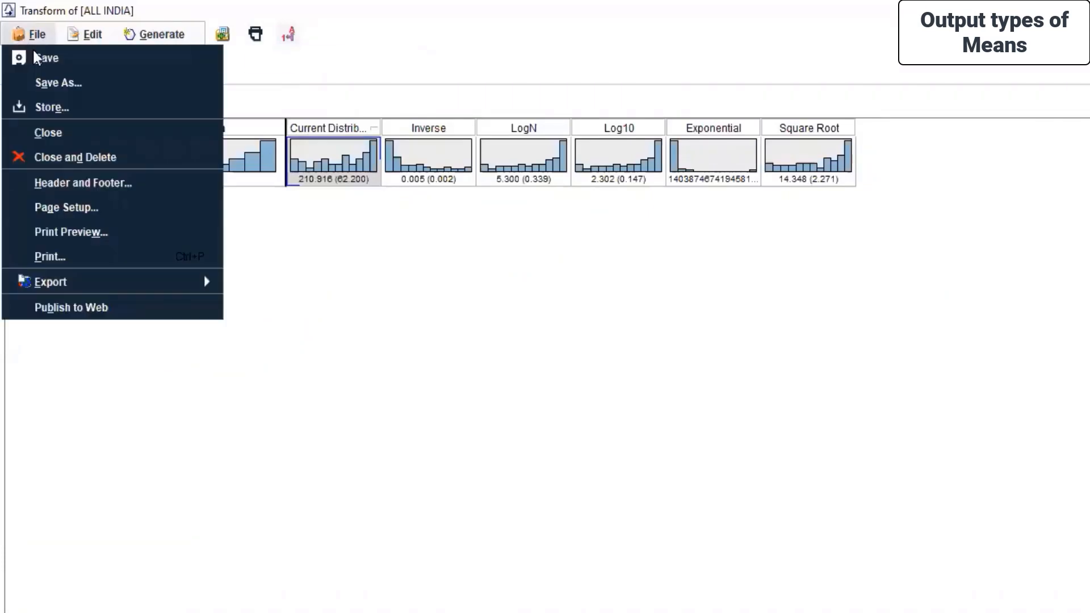
pyautogui.click(36, 57)
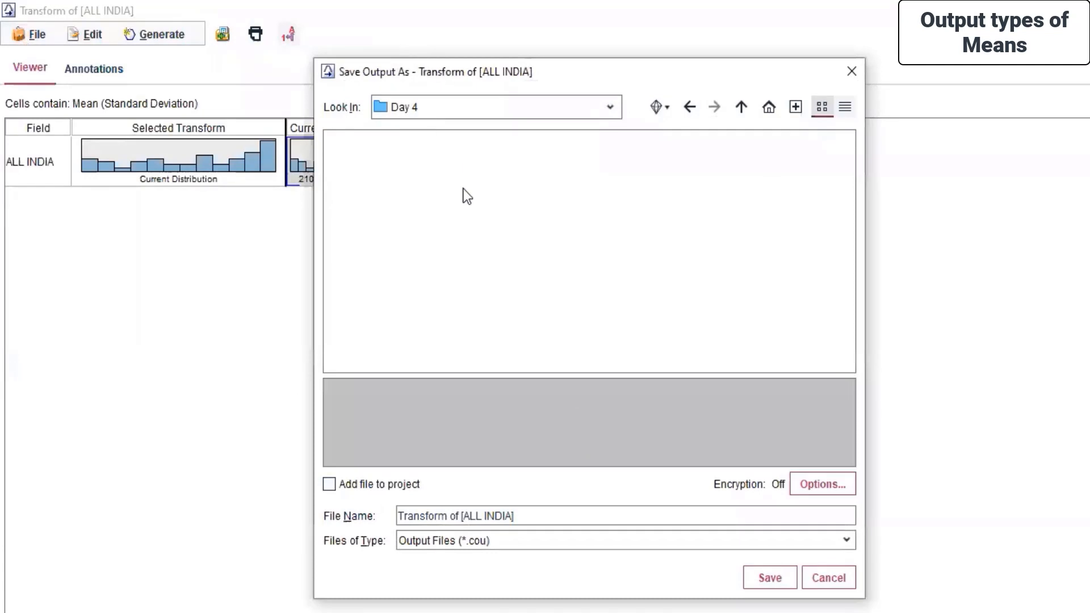
pyautogui.click(788, 578)
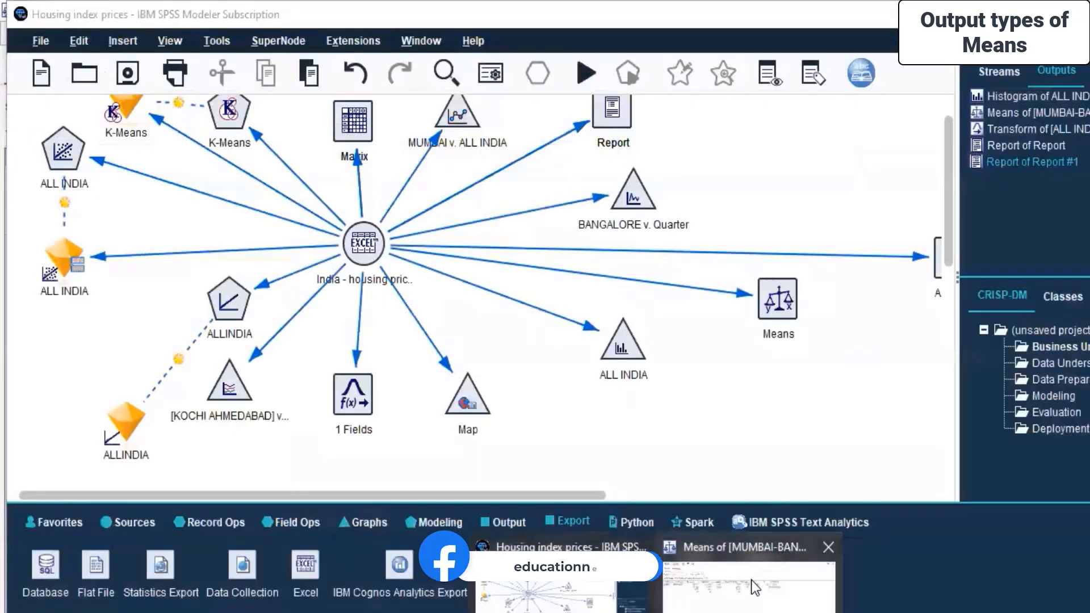
# Save the Means of [MUMBAI-BANGALORE] output into the Day 4 folder under its default name.
pyautogui.click(755, 588)
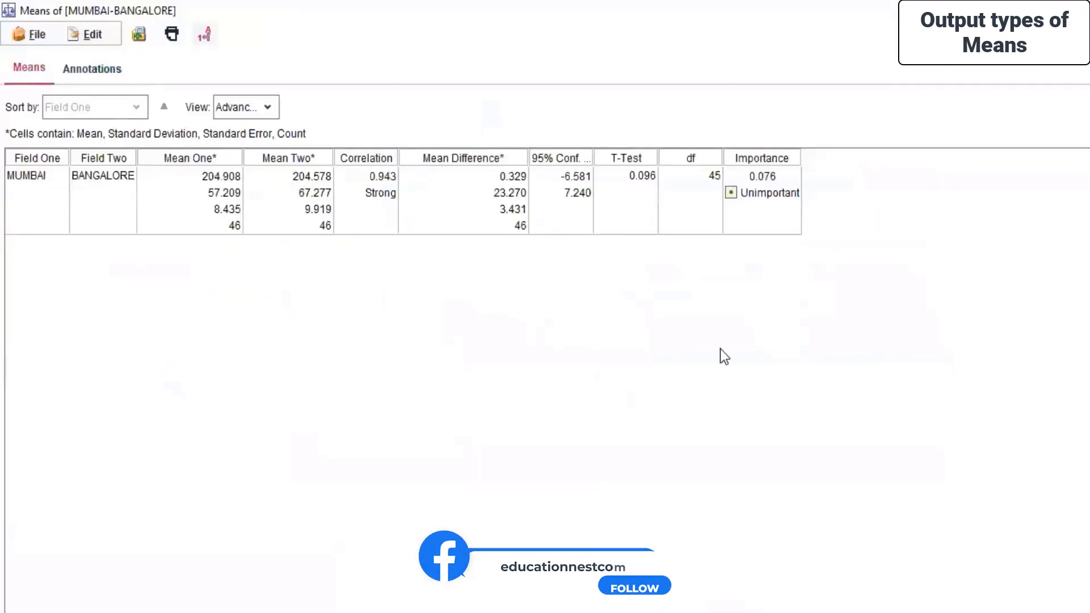
pyautogui.click(33, 33)
pyautogui.click(25, 55)
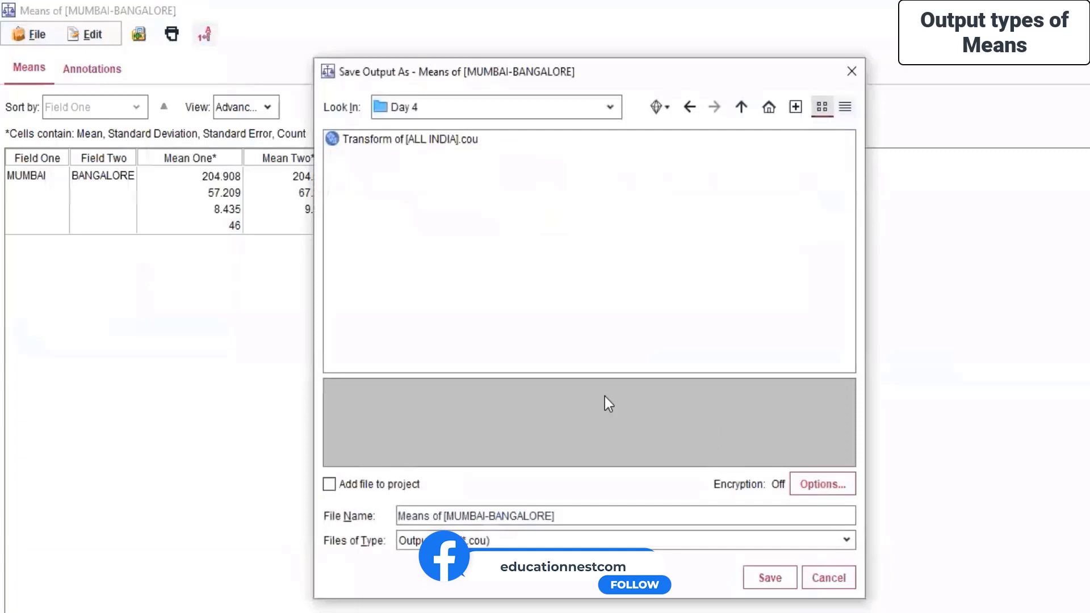
pyautogui.click(785, 577)
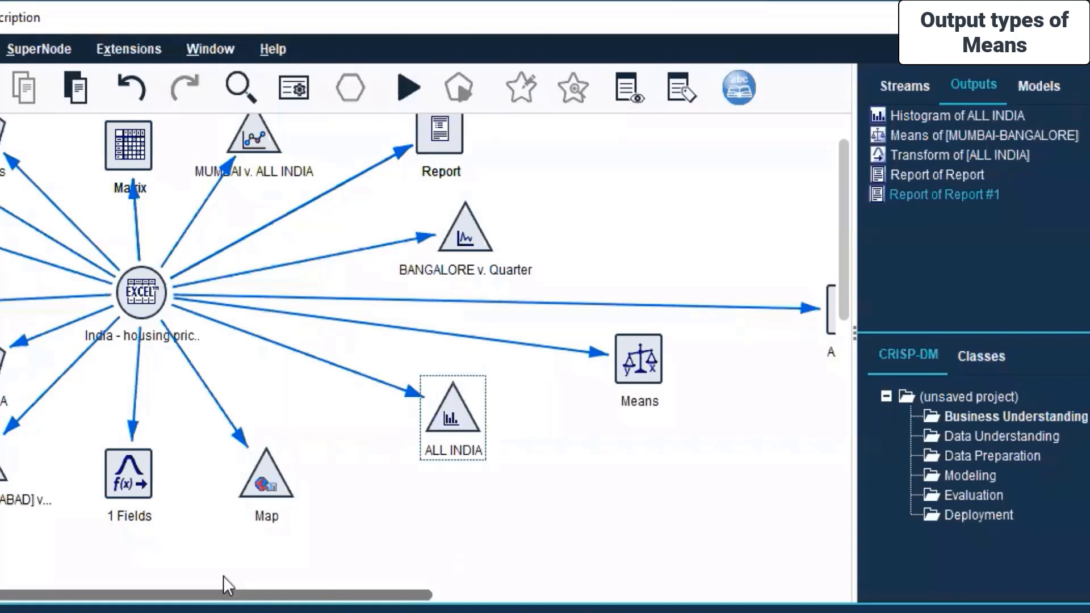
# Create a new empty stream from the Streams list.
pyautogui.click(909, 94)
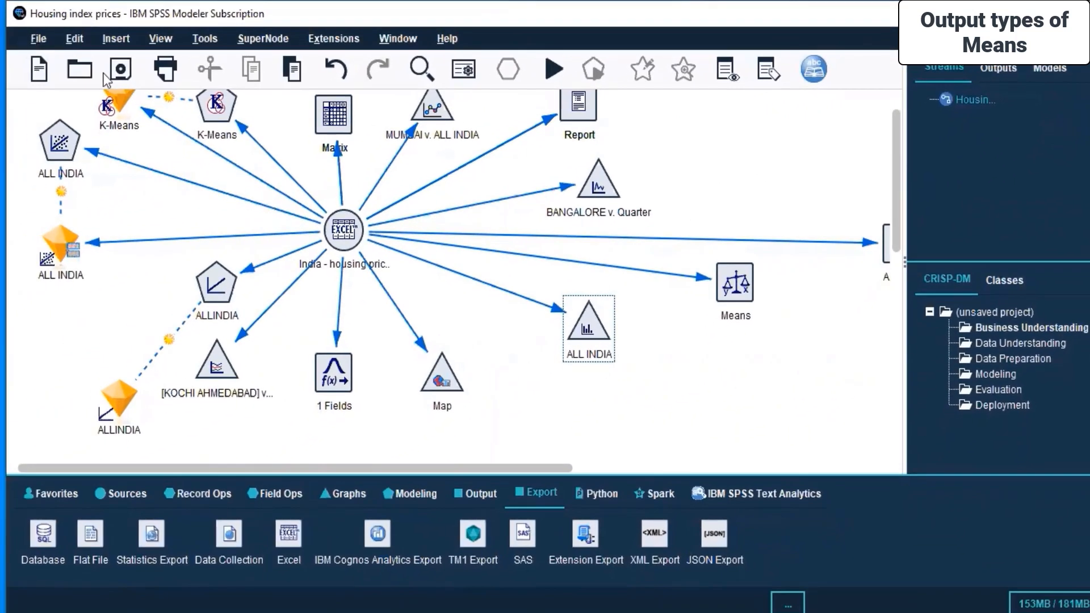
pyautogui.click(40, 68)
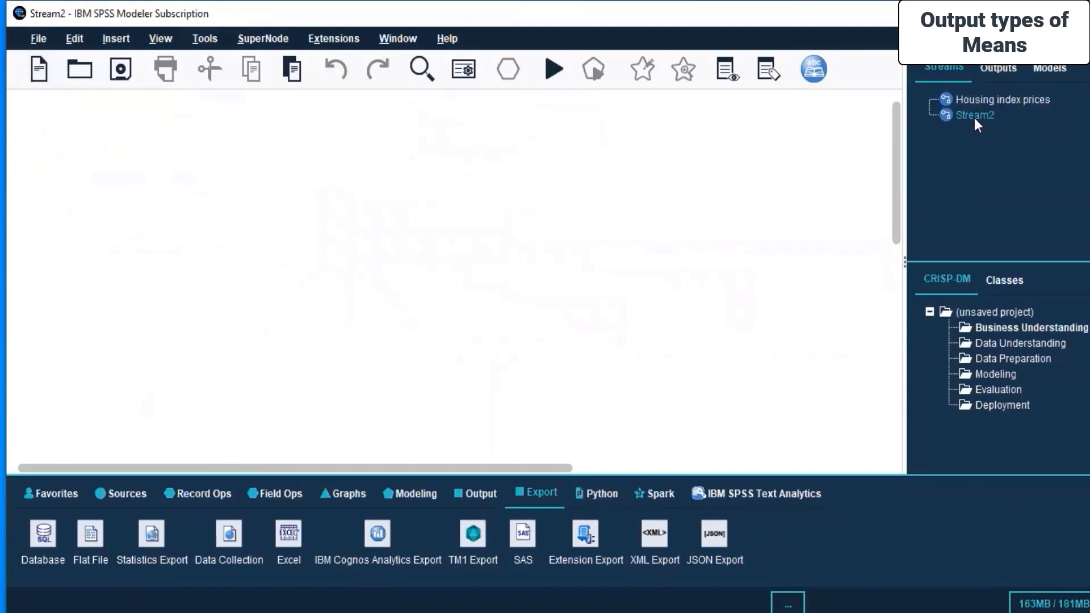
pyautogui.rightClick(975, 118)
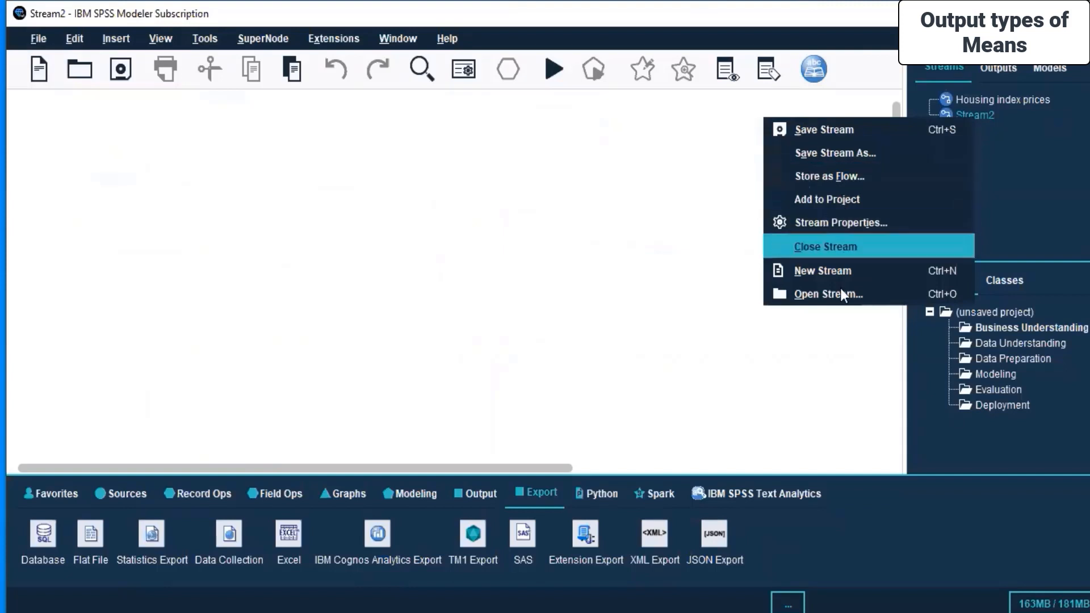
pyautogui.click(551, 241)
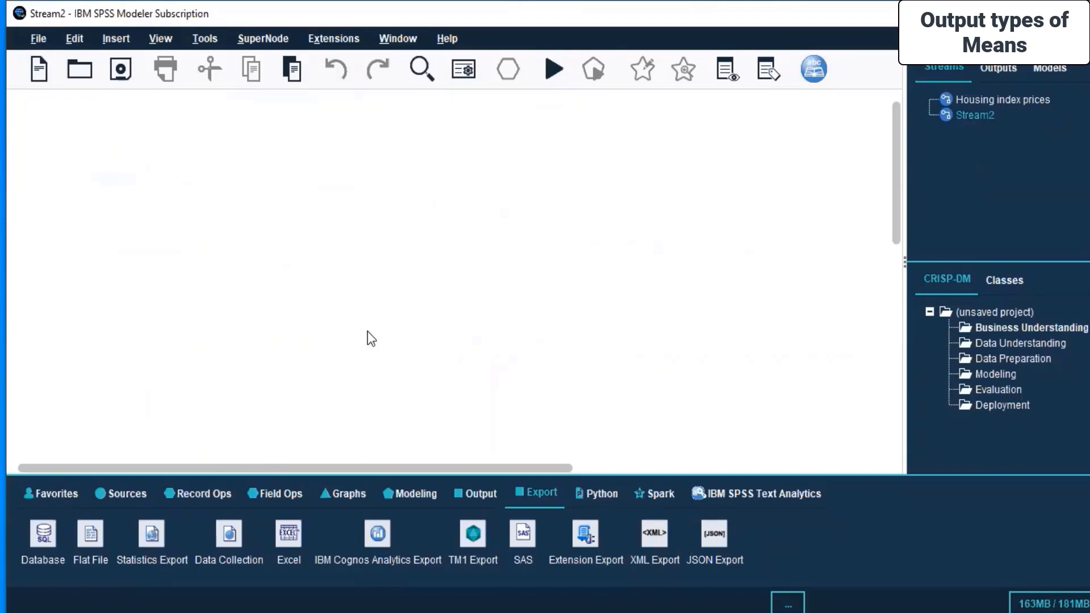
# Add an Excel source node to the new stream and open its settings.
pyautogui.click(133, 495)
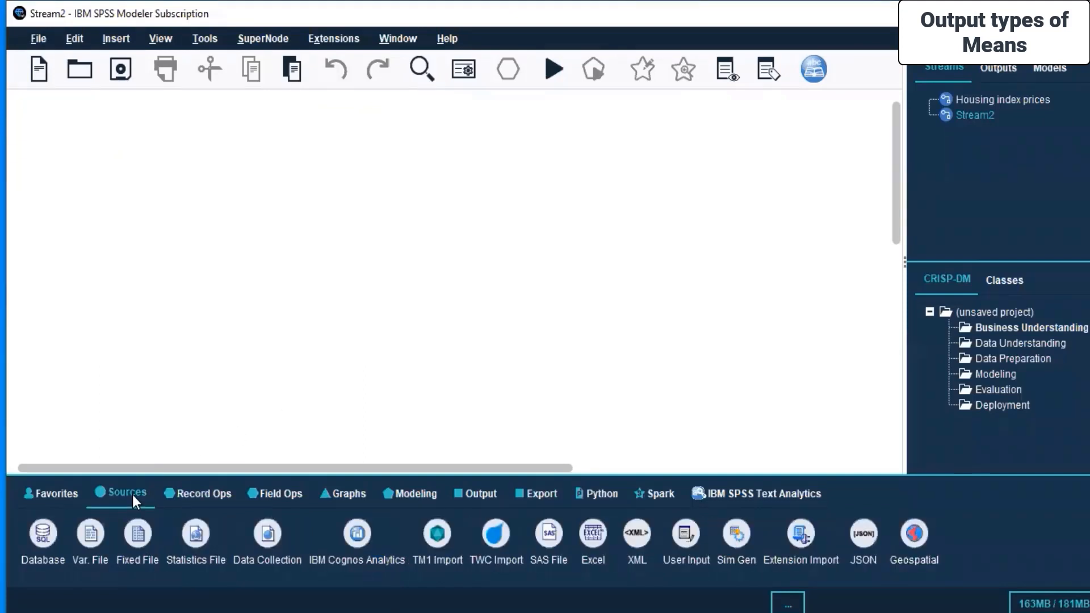
pyautogui.doubleClick(591, 534)
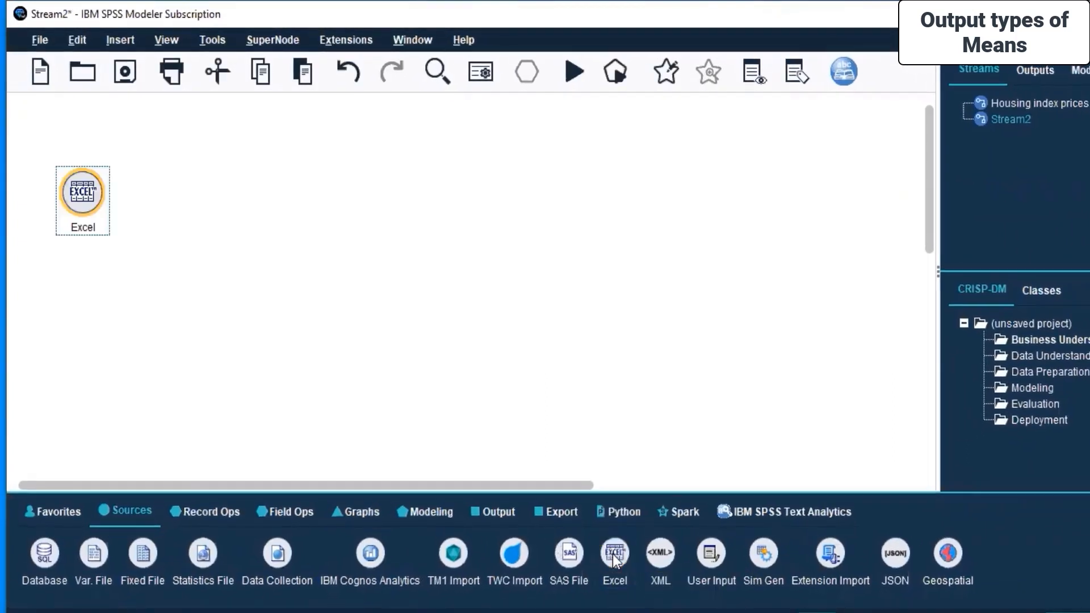
pyautogui.rightClick(96, 186)
pyautogui.click(137, 198)
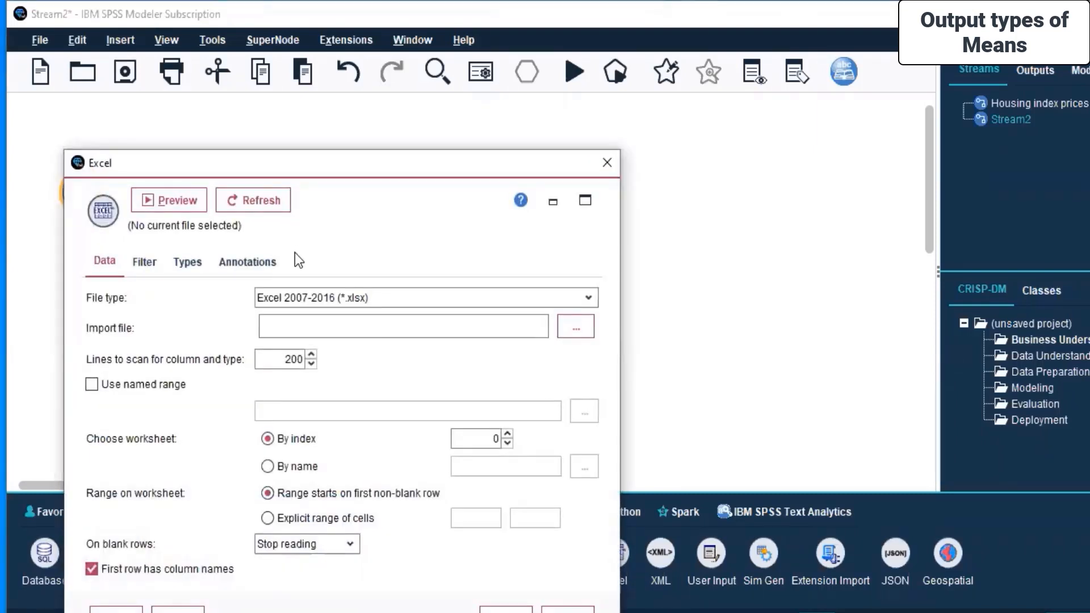
# Browse to and select Pistachio_28_Features_Dataset.xlsx inside the Pistachio_28_Features_Dataset folder as the import file.
pyautogui.click(575, 328)
pyautogui.click(595, 103)
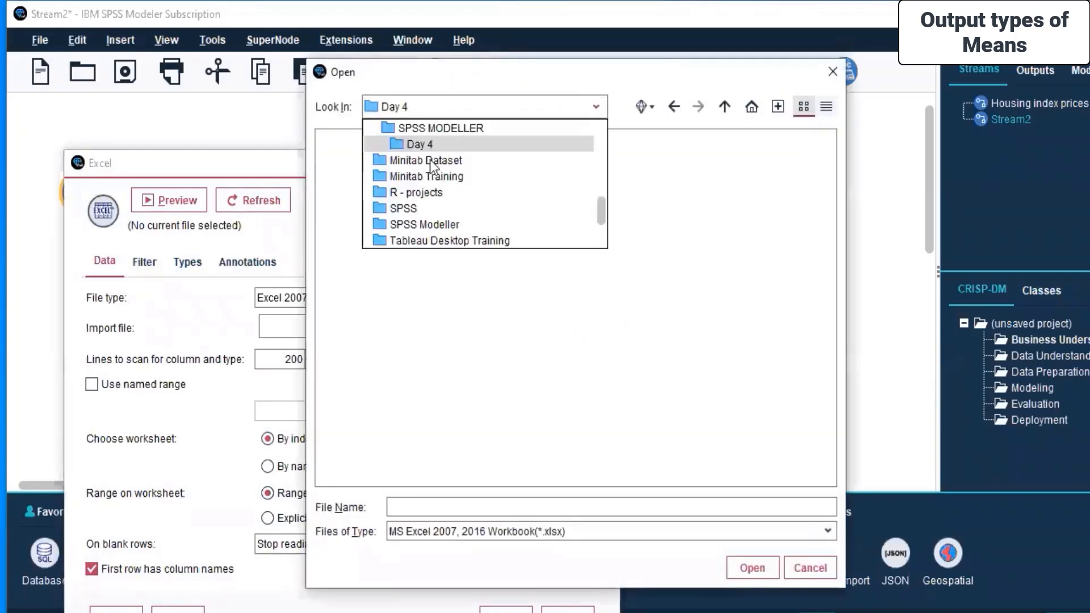
pyautogui.click(430, 161)
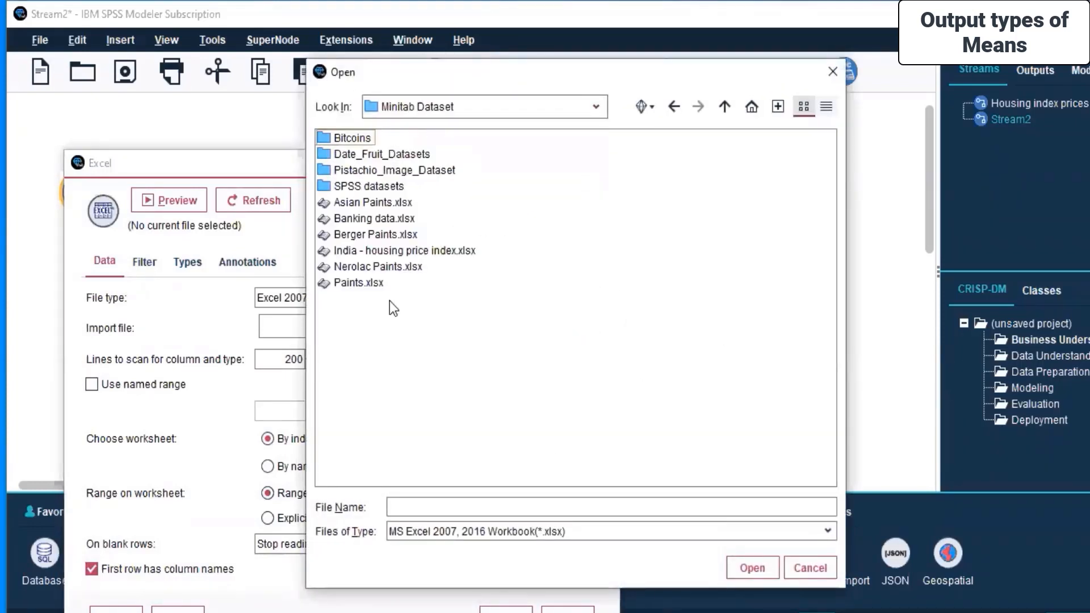
pyautogui.doubleClick(360, 170)
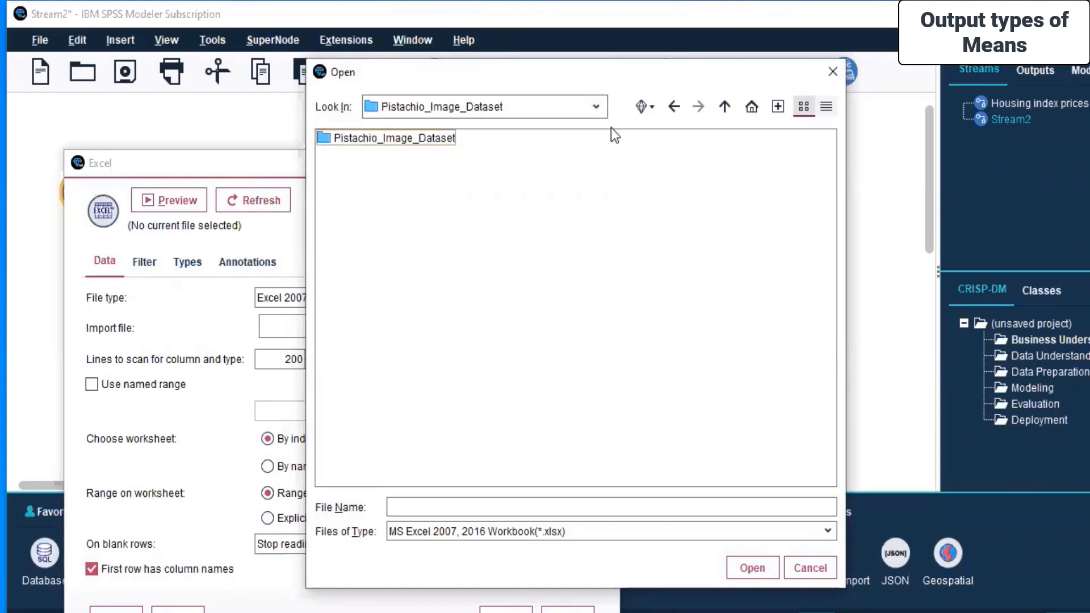
pyautogui.click(652, 109)
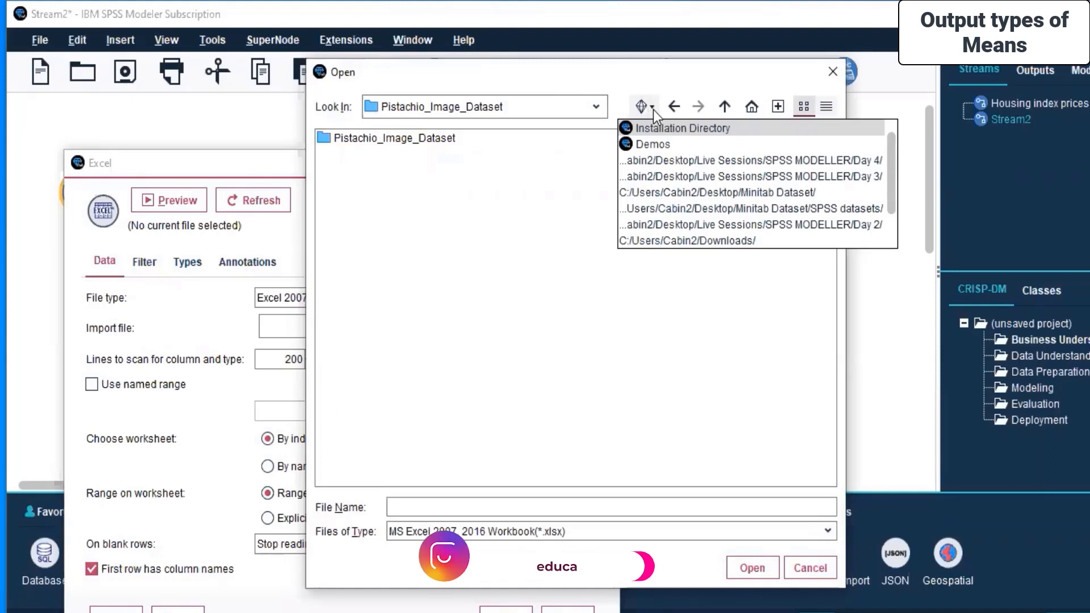
pyautogui.click(636, 112)
pyautogui.doubleClick(401, 139)
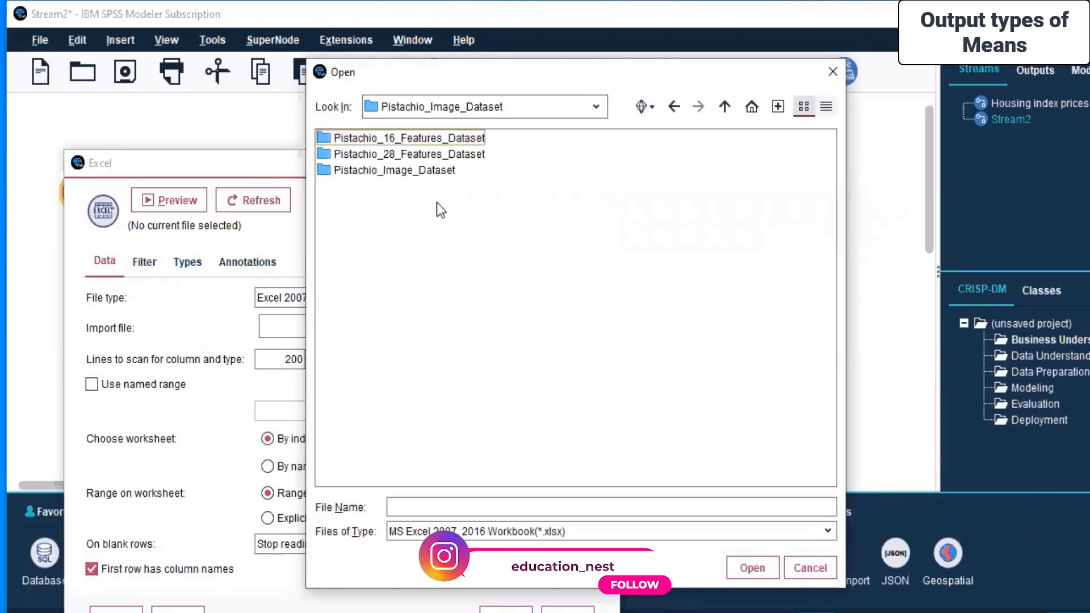
pyautogui.doubleClick(427, 154)
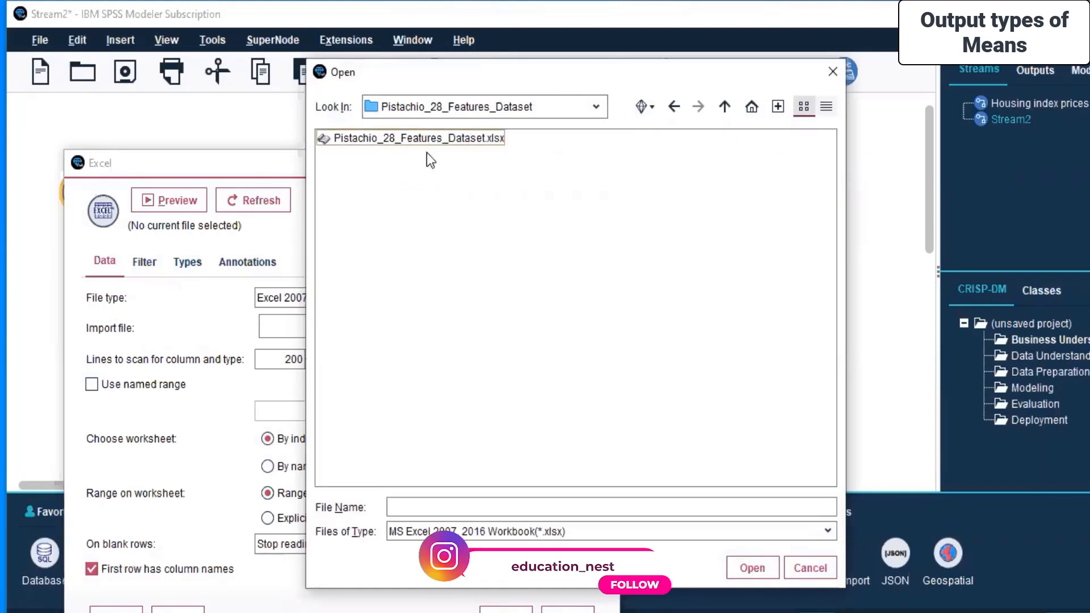
pyautogui.click(435, 137)
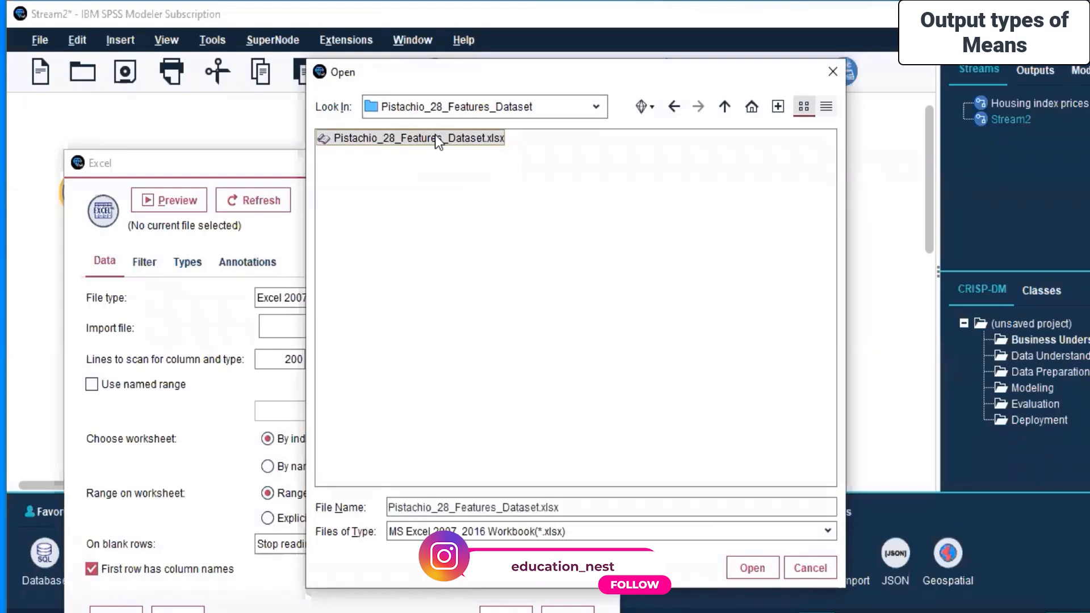
pyautogui.click(752, 568)
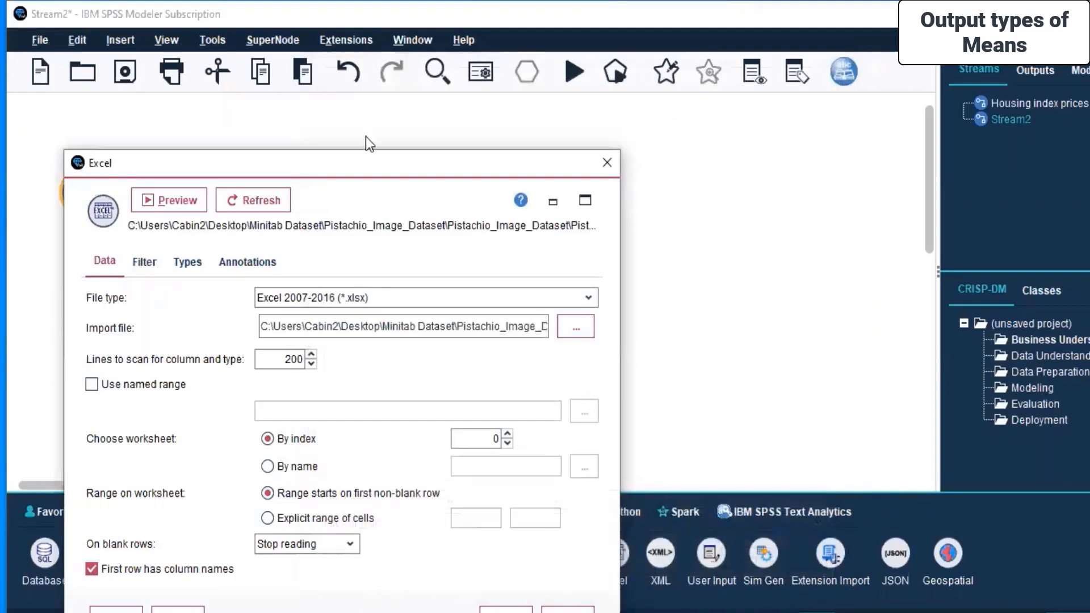
# Review the list of dataset fields on the source node's Filter tab.
pyautogui.moveTo(369, 161); pyautogui.dragTo(419, 86)
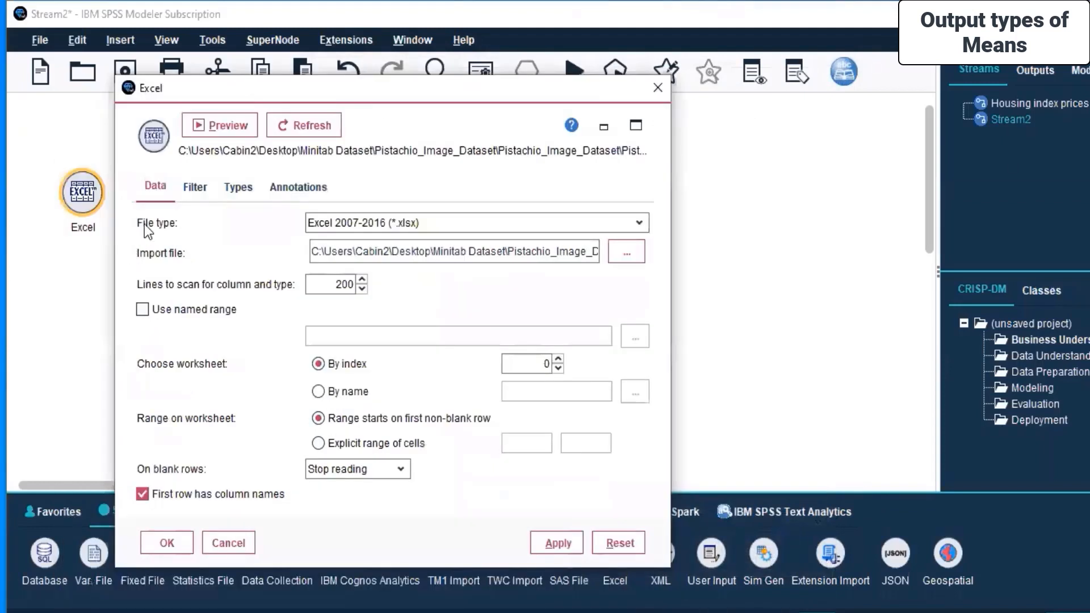
pyautogui.click(192, 184)
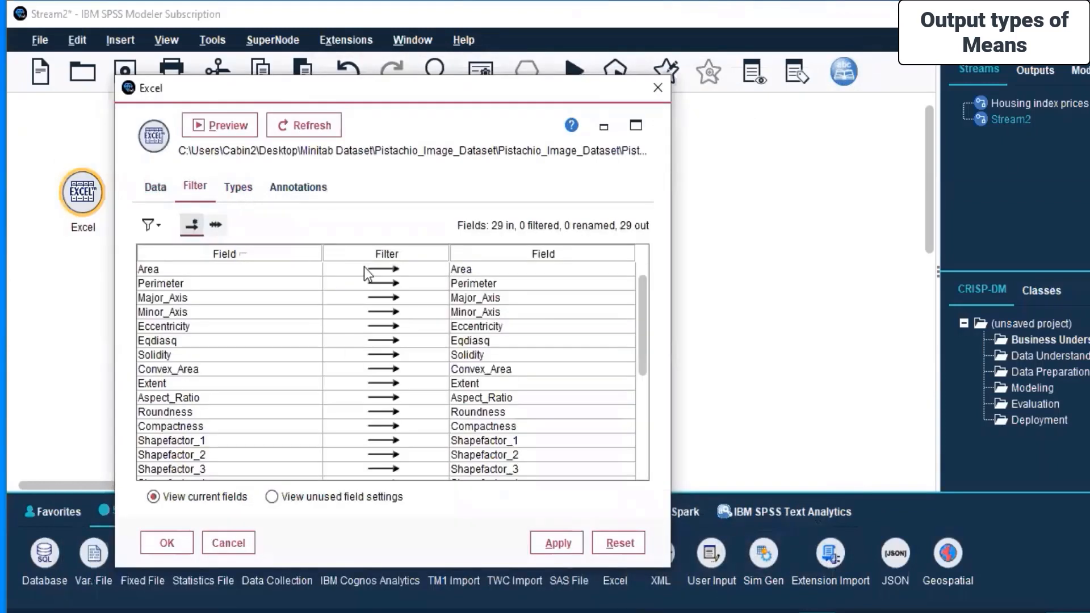
pyautogui.moveTo(506, 272); pyautogui.dragTo(515, 466)
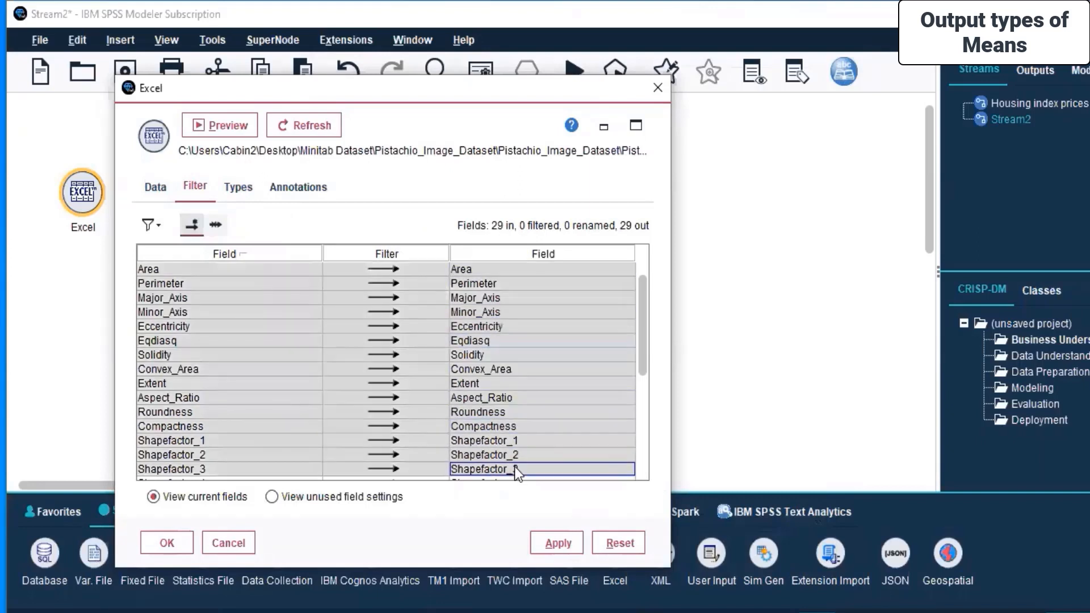
pyautogui.scroll(-5, 383, 325)
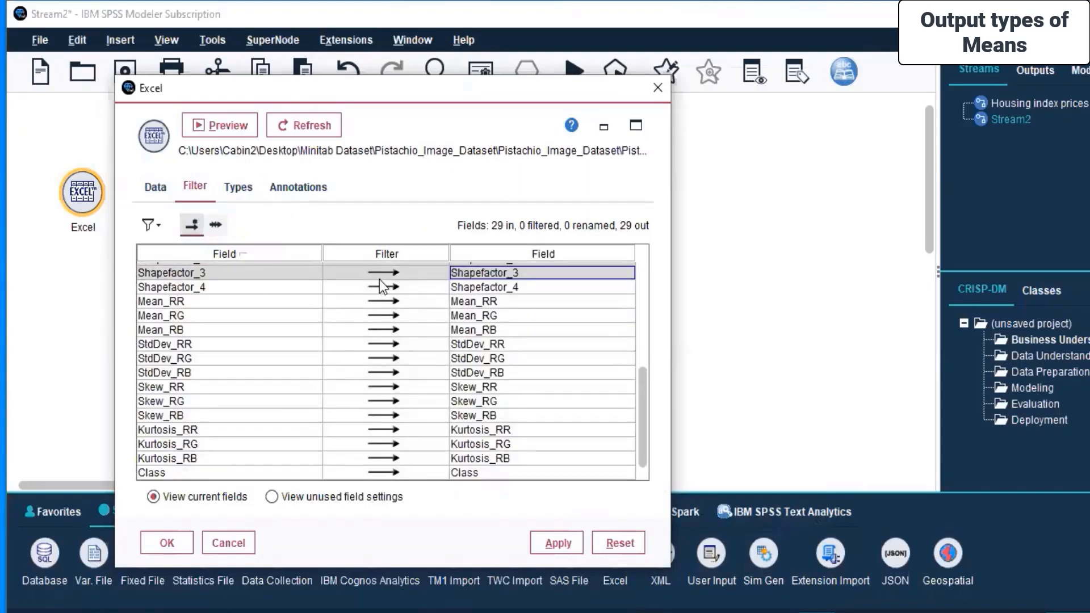
pyautogui.scroll(3, 364, 356)
pyautogui.scroll(-3, 363, 356)
pyautogui.scroll(1, 363, 356)
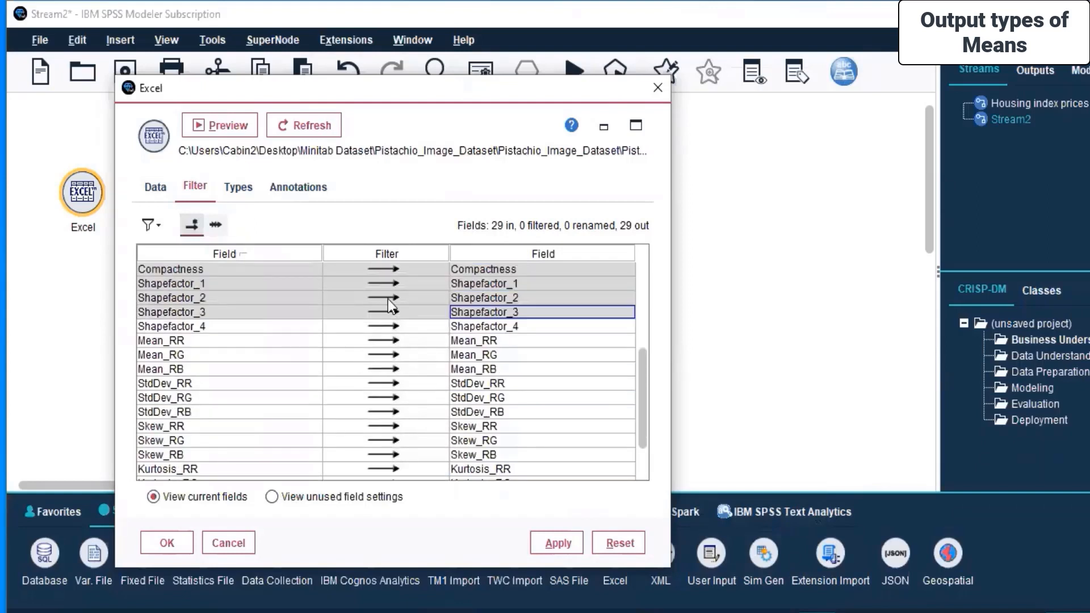
pyautogui.scroll(1, 388, 299)
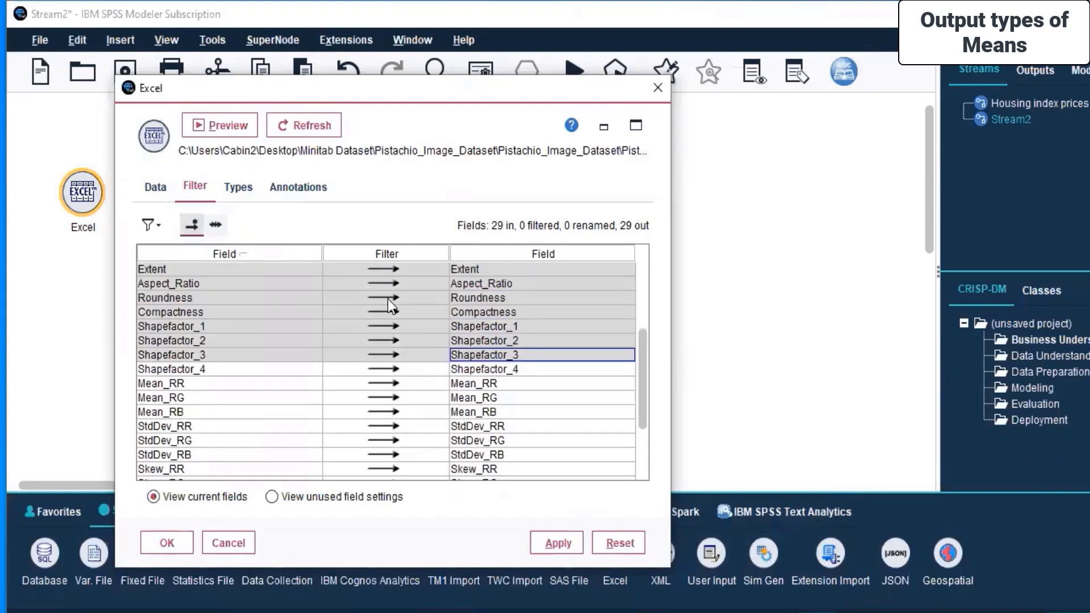
# Filter out all Mean, StdDev, Skew and Kurtosis fields and the Class field.
pyautogui.click(389, 384)
pyautogui.click(384, 398)
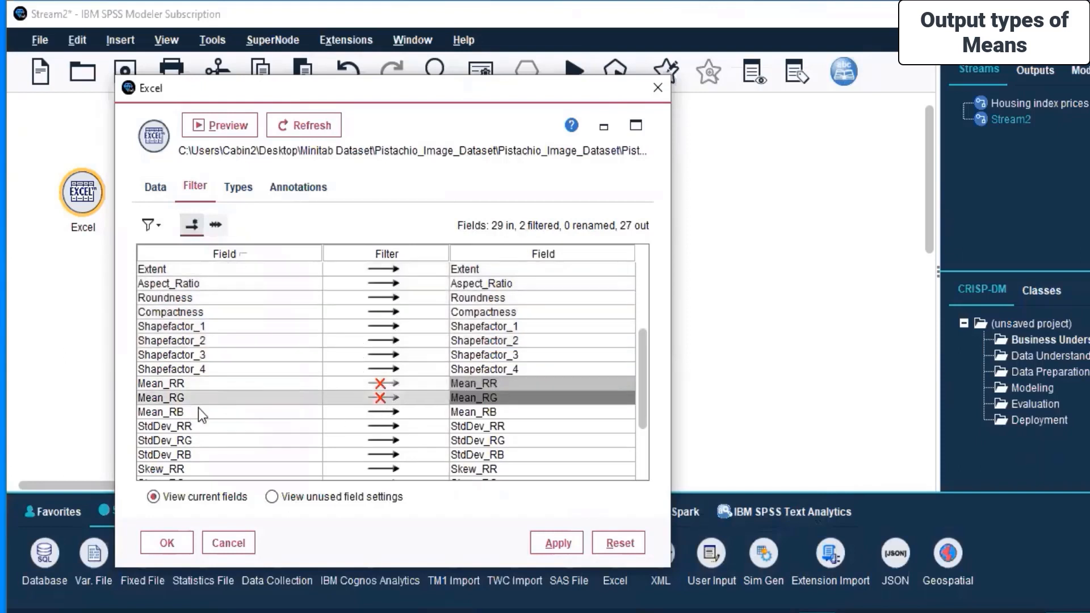
pyautogui.scroll(-2, 199, 408)
pyautogui.click(381, 330)
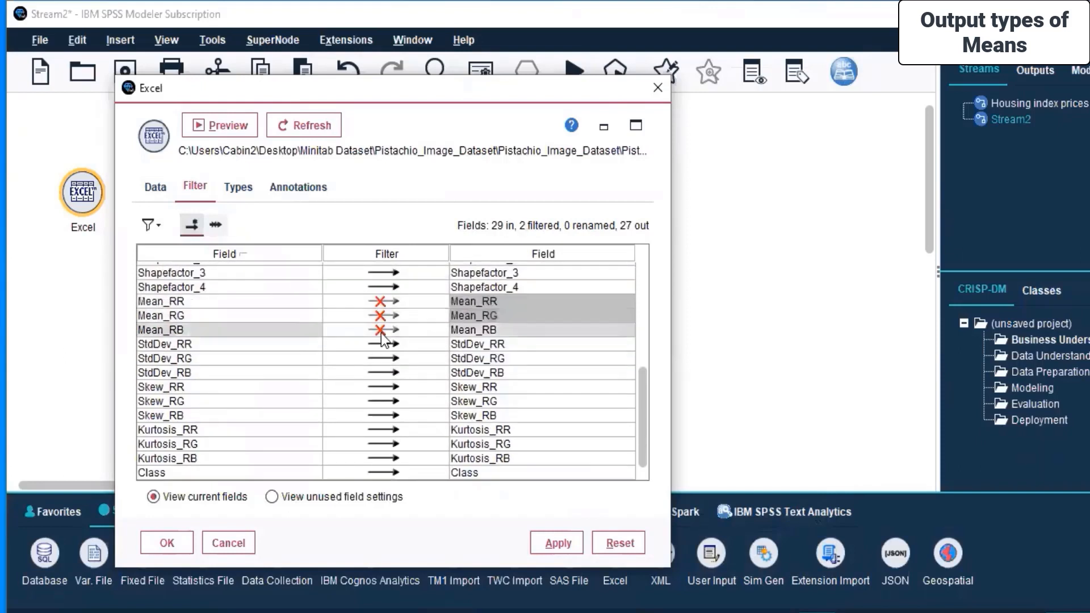
pyautogui.click(384, 345)
pyautogui.click(381, 362)
pyautogui.click(380, 370)
pyautogui.click(384, 388)
pyautogui.click(386, 400)
pyautogui.click(384, 415)
pyautogui.click(384, 430)
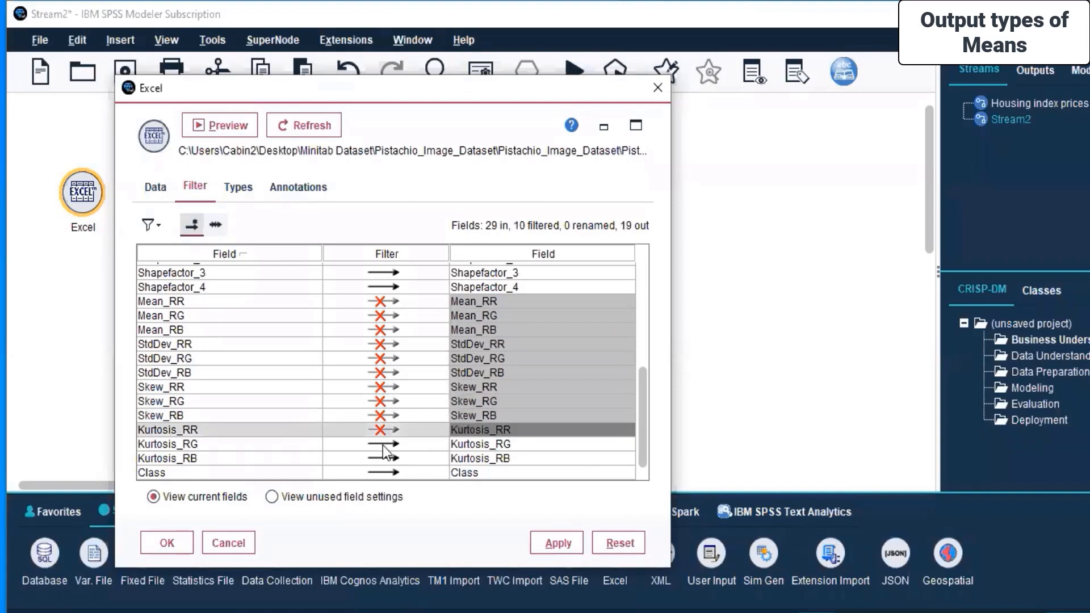
pyautogui.click(383, 444)
pyautogui.click(384, 458)
pyautogui.click(387, 473)
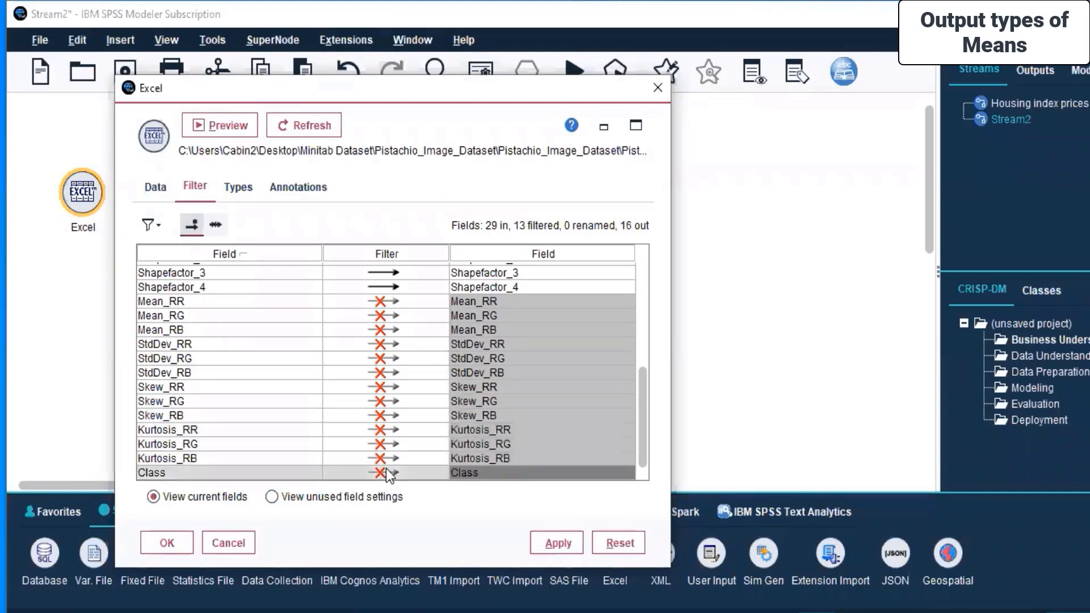
# Review the Types, Annotations and Data tabs of the Excel source node.
pyautogui.moveTo(397, 93); pyautogui.dragTo(539, 88)
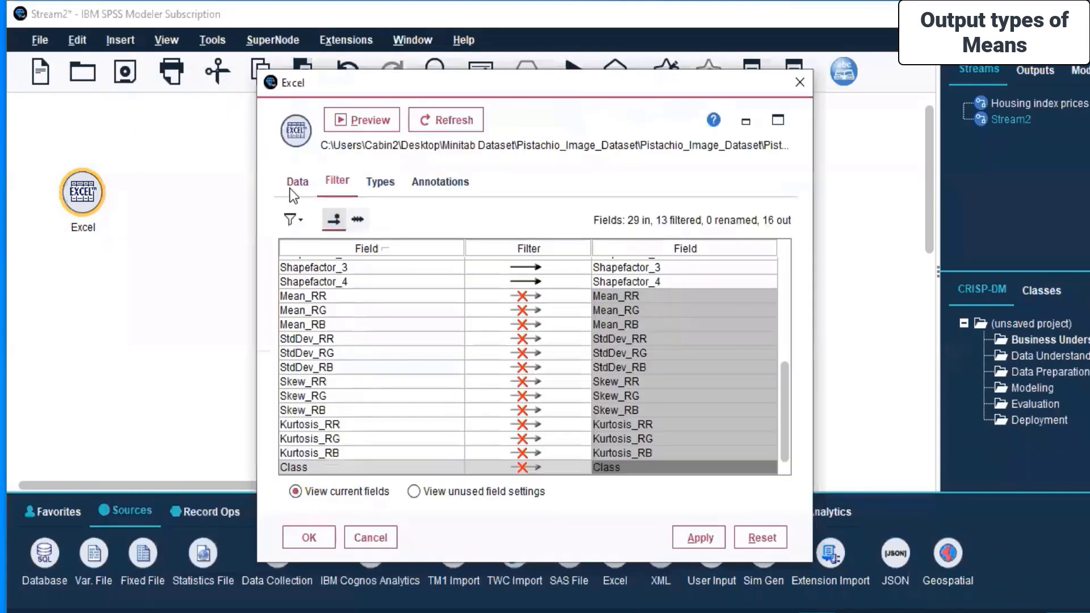
pyautogui.click(290, 185)
pyautogui.click(338, 182)
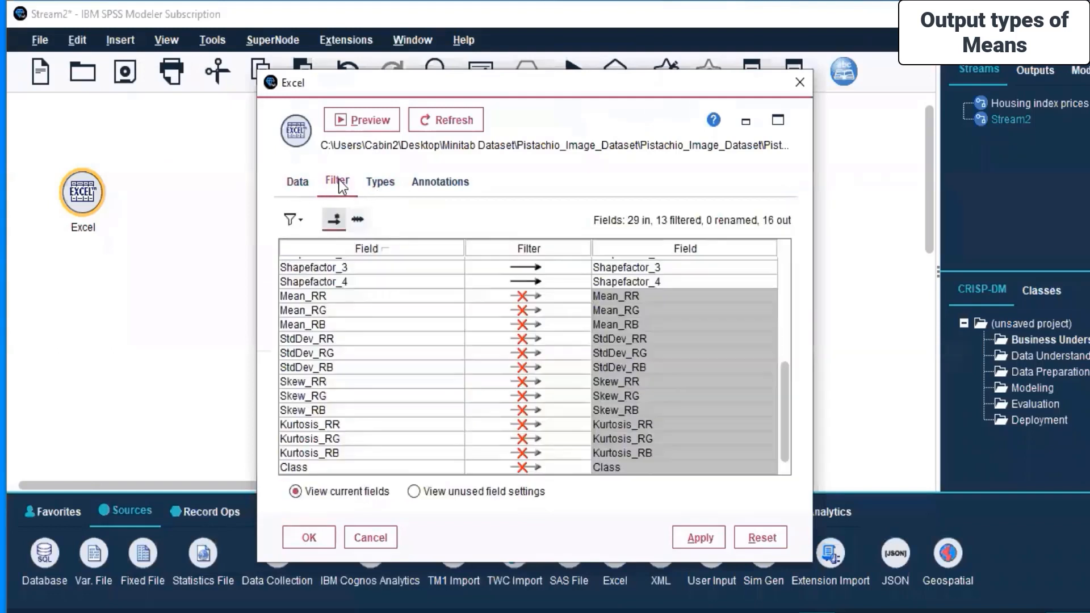
pyautogui.click(382, 182)
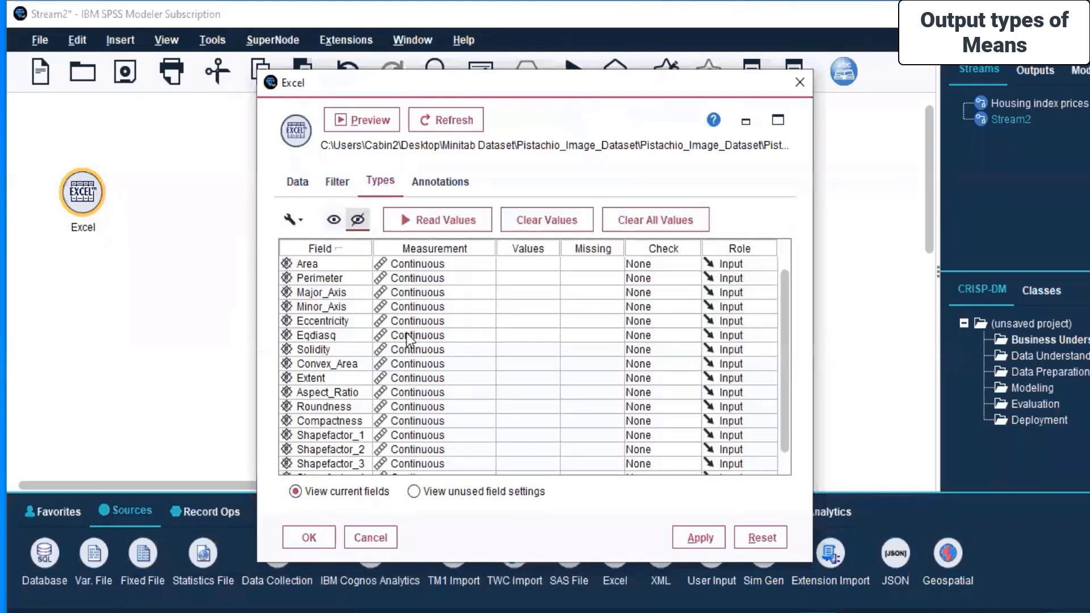
pyautogui.scroll(-1, 398, 313)
pyautogui.scroll(1, 399, 313)
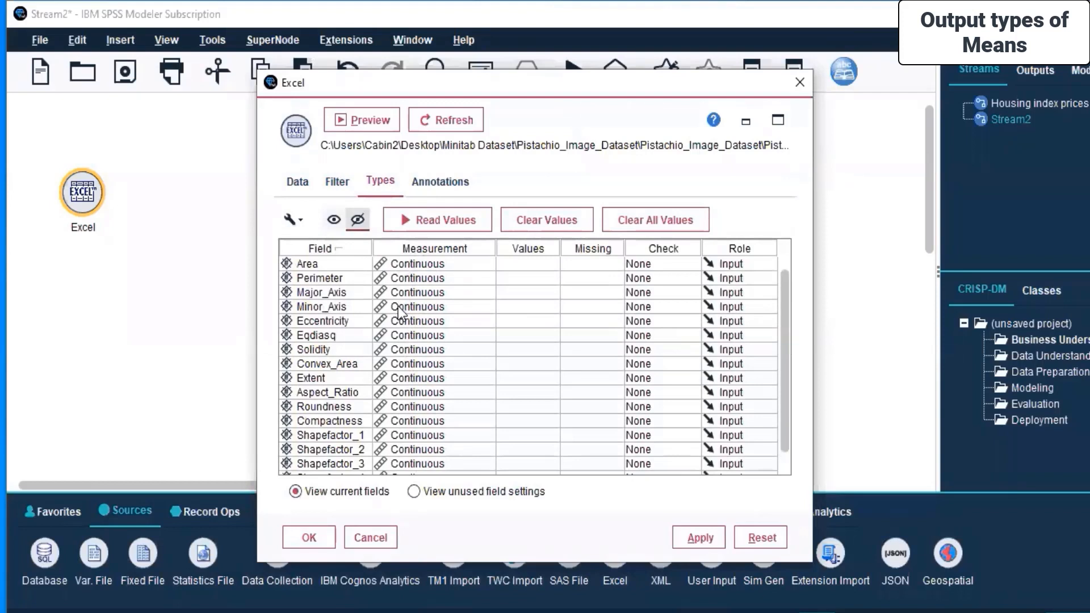
pyautogui.click(433, 186)
pyautogui.click(298, 181)
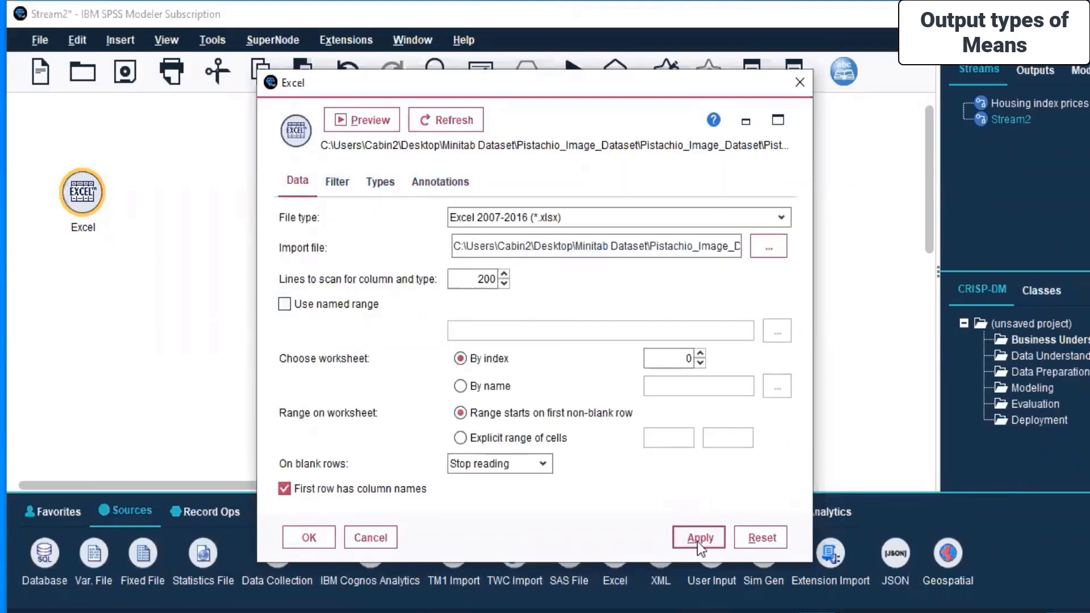
# Apply the settings and close the Excel source node dialog.
pyautogui.click(677, 540)
pyautogui.click(310, 528)
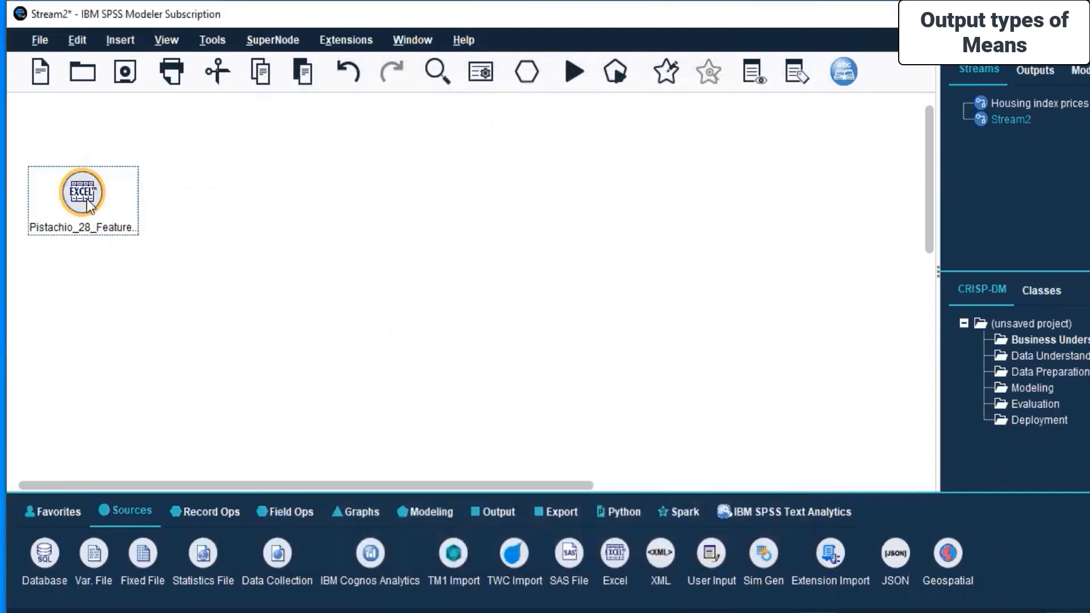
pyautogui.click(298, 237)
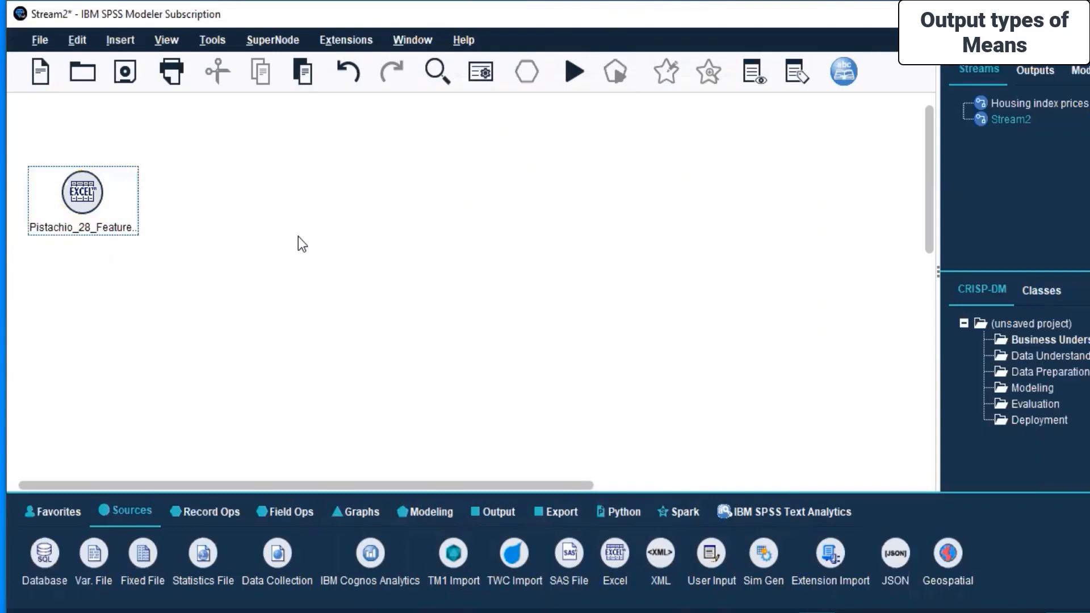
# Add a Statistics File source node to the canvas beside the Excel node.
pyautogui.click(70, 199)
pyautogui.click(453, 195)
pyautogui.moveTo(195, 560); pyautogui.dragTo(227, 253)
pyautogui.moveTo(308, 189); pyautogui.dragTo(325, 193)
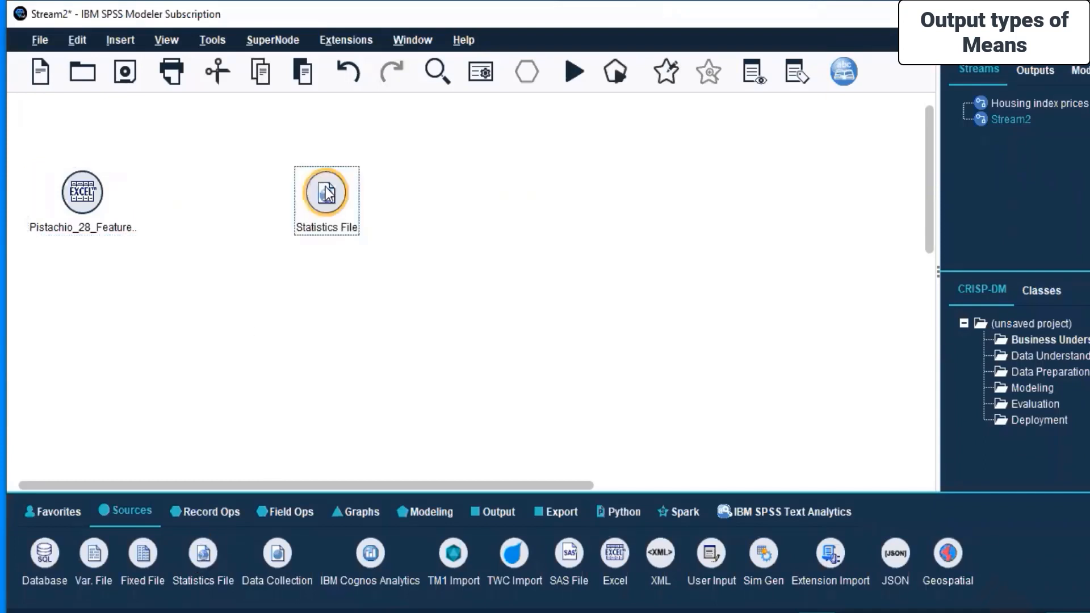
# Try to connect the Excel node to the Statistics File node, then delete the Statistics File node.
pyautogui.rightClick(89, 187)
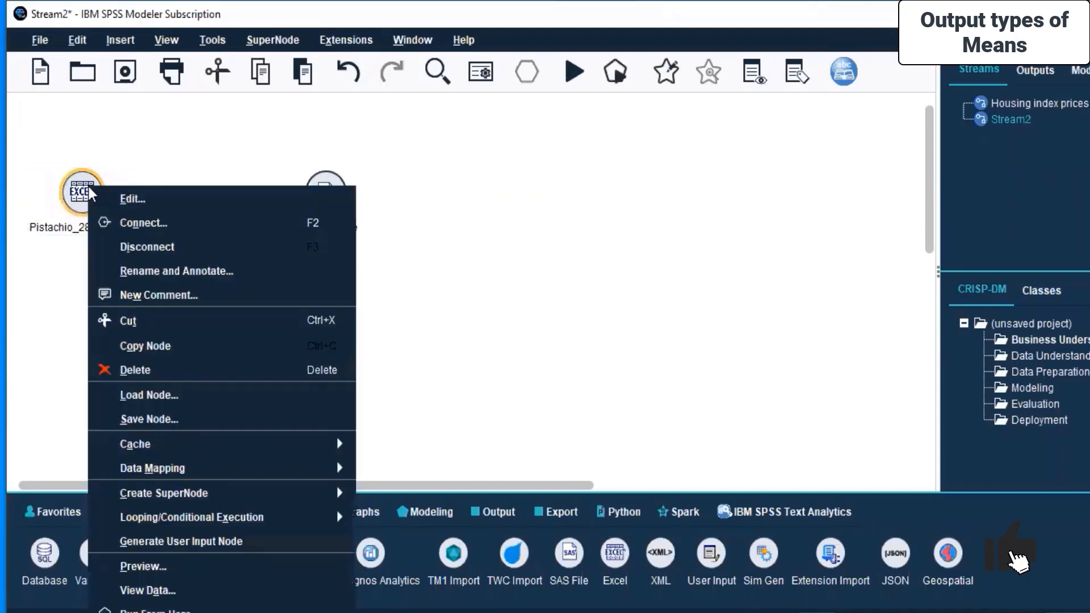
pyautogui.click(131, 223)
pyautogui.click(327, 196)
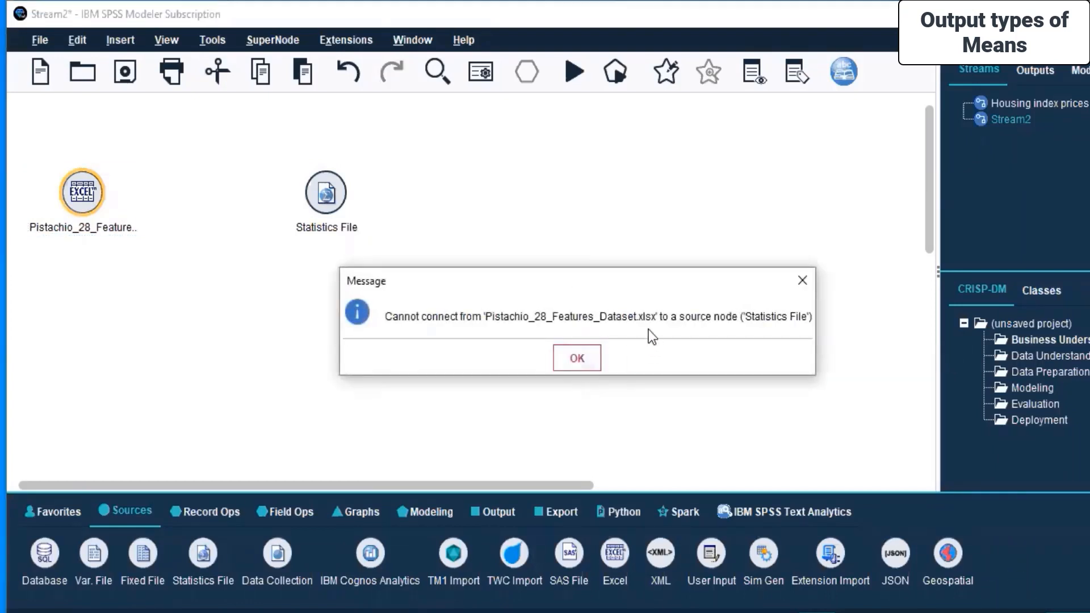
pyautogui.click(578, 358)
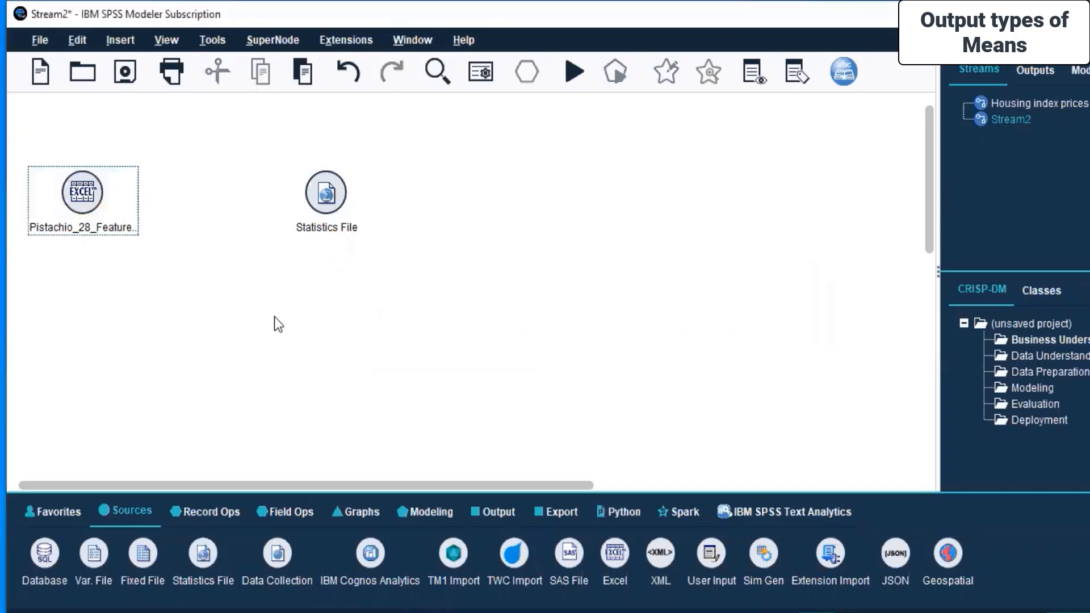
pyautogui.rightClick(68, 192)
pyautogui.click(104, 236)
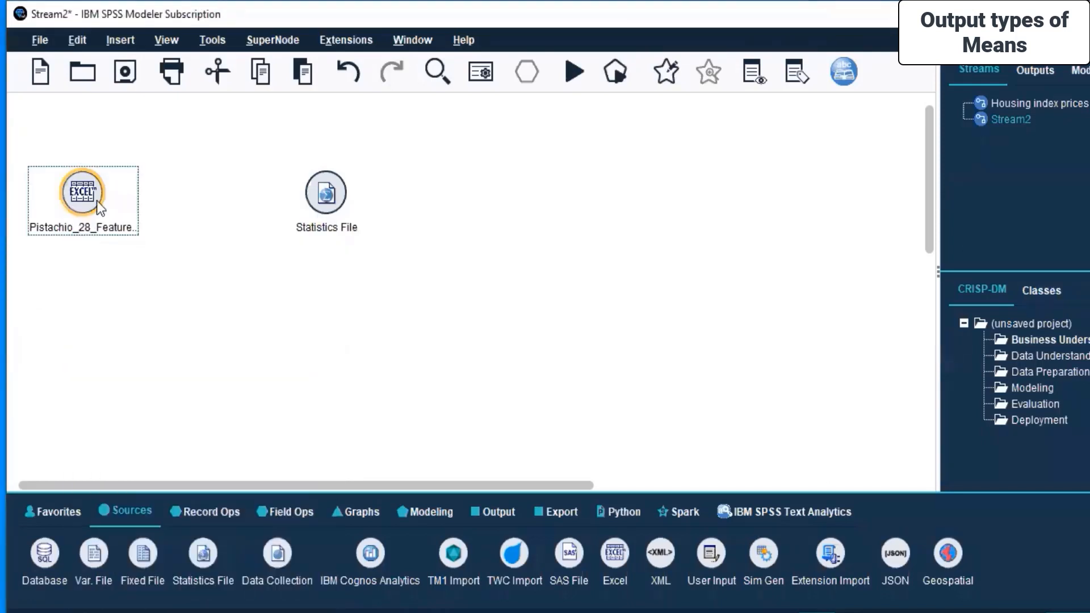
pyautogui.click(331, 194)
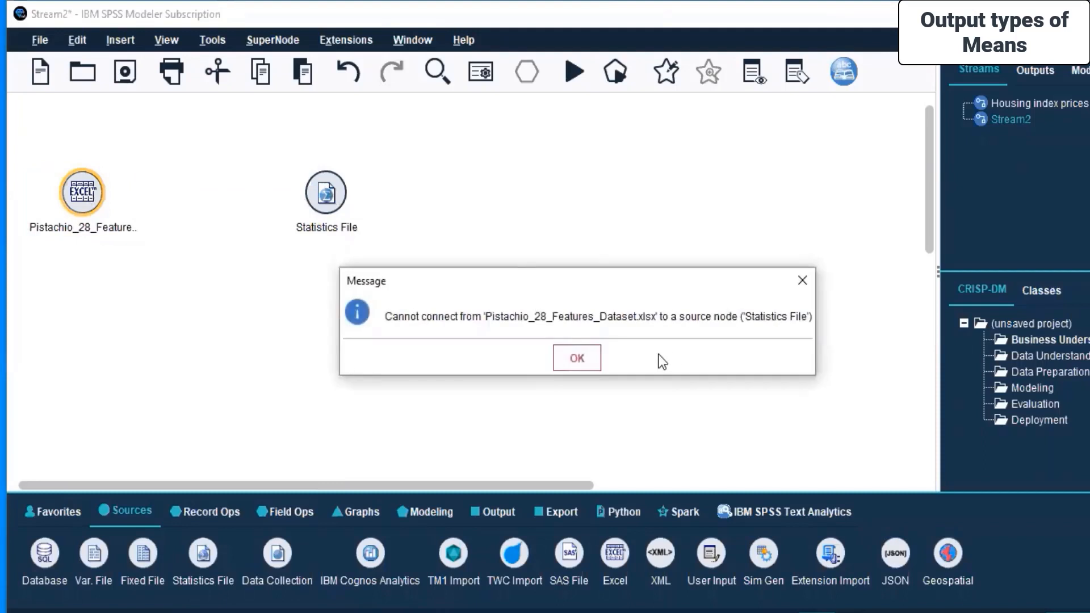
pyautogui.click(574, 369)
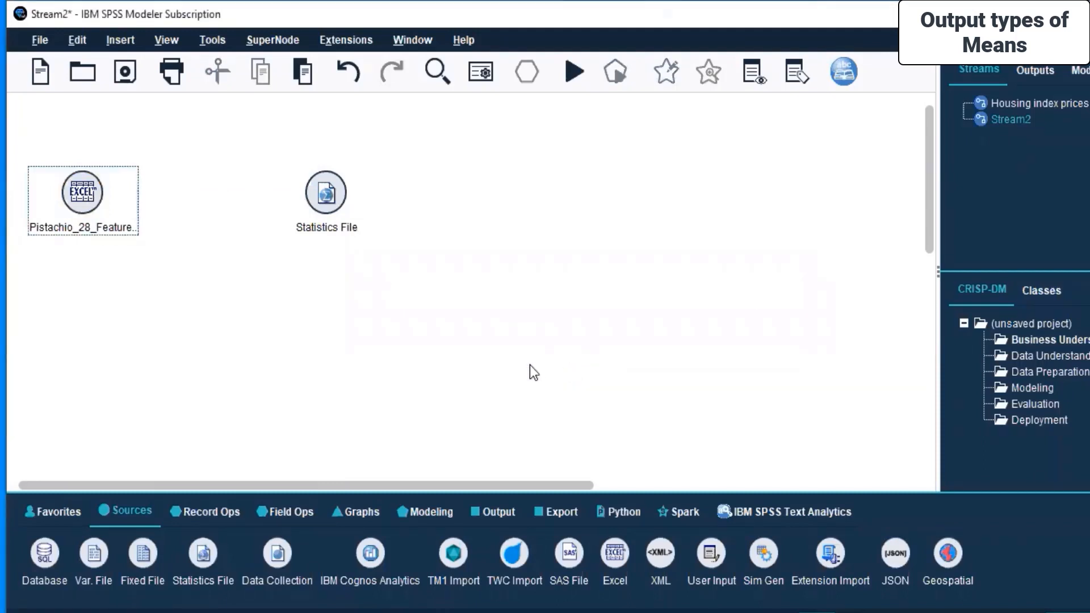
pyautogui.click(314, 190)
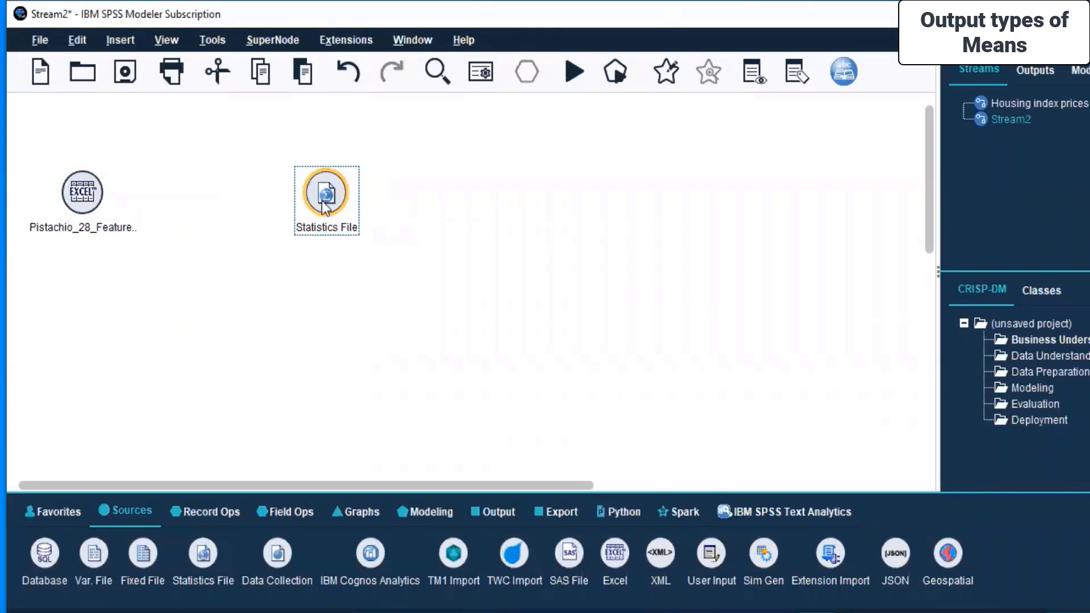
pyautogui.press('Delete')
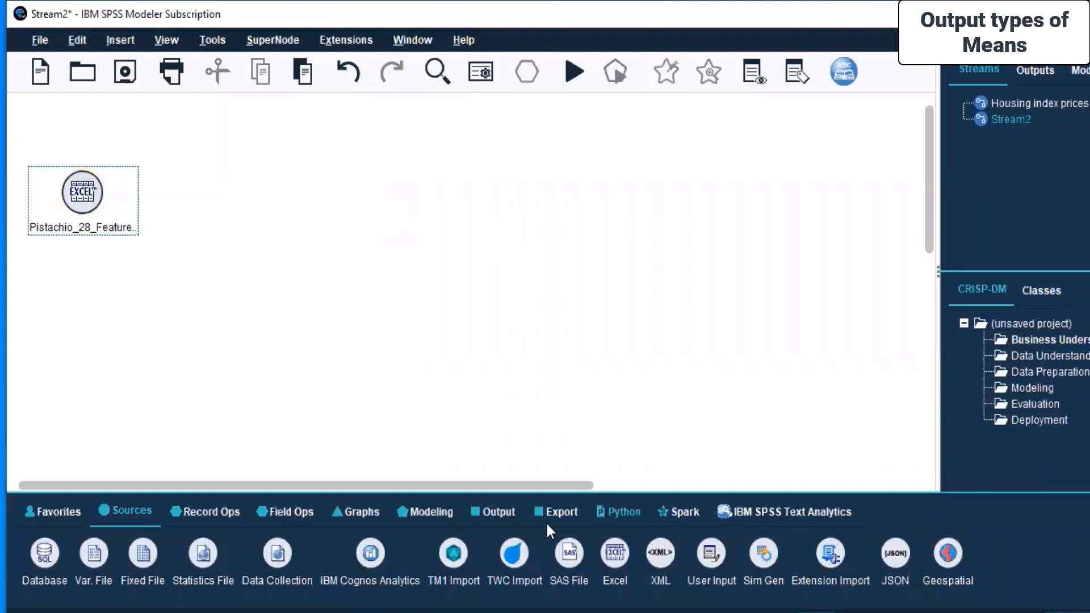
# Add a Statistics Export node to the canvas beside the Excel source node.
pyautogui.click(560, 509)
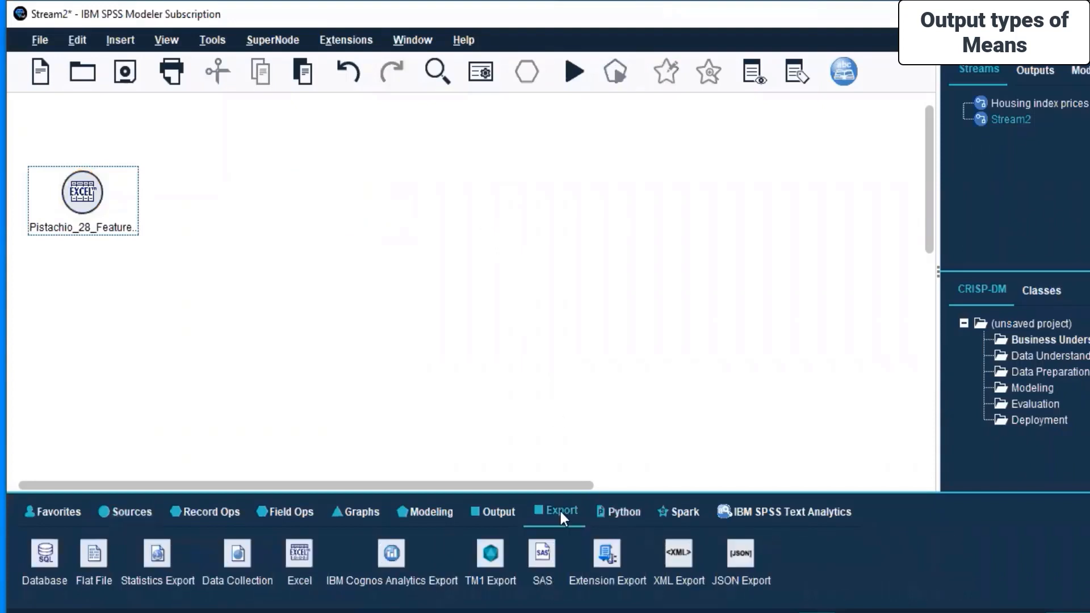
pyautogui.click(158, 561)
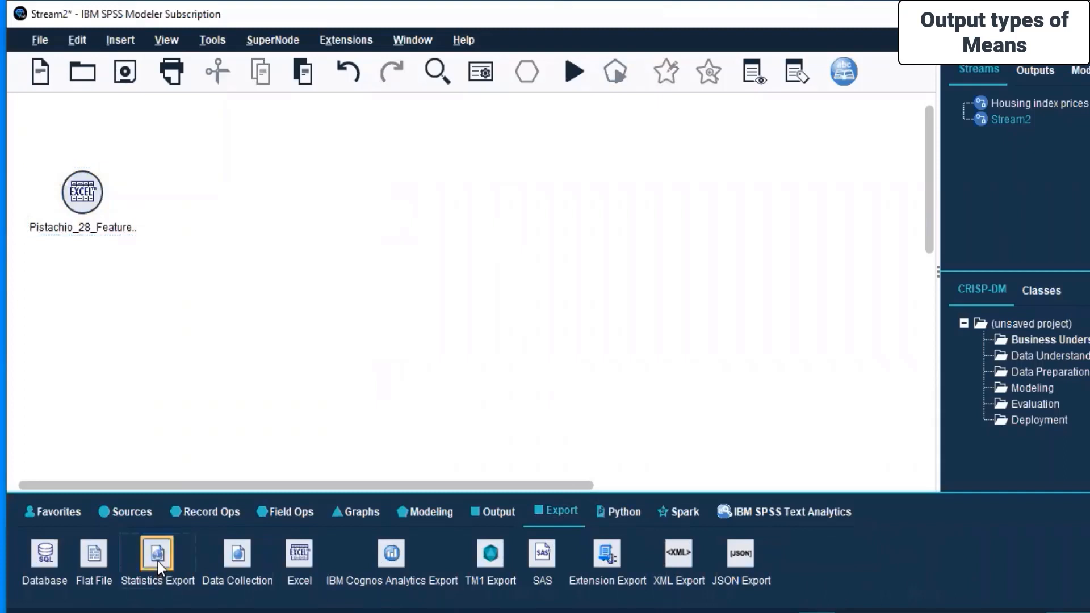
pyautogui.click(120, 512)
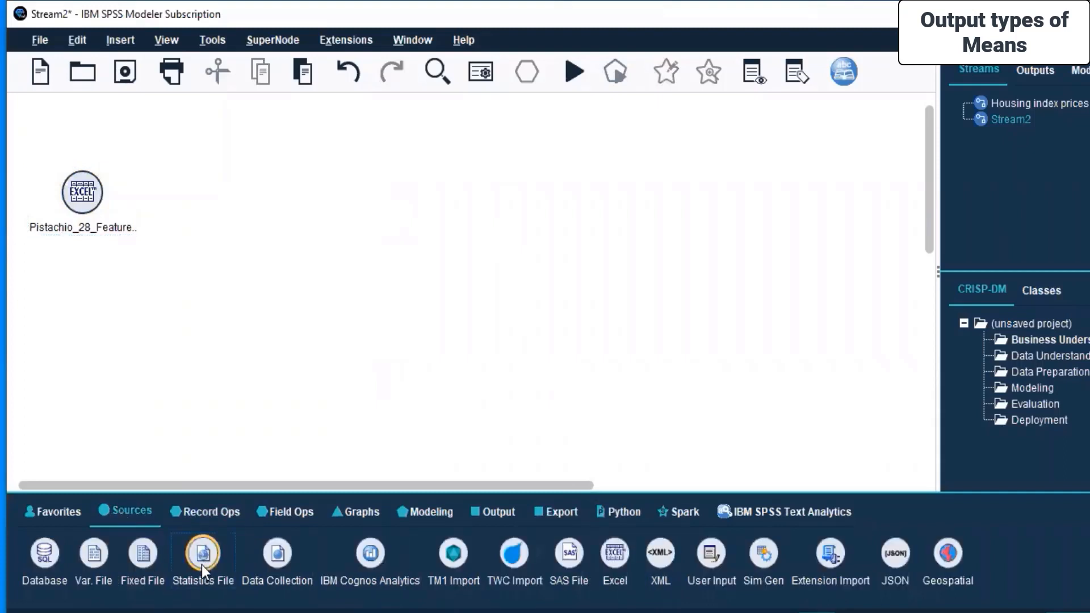
pyautogui.click(561, 514)
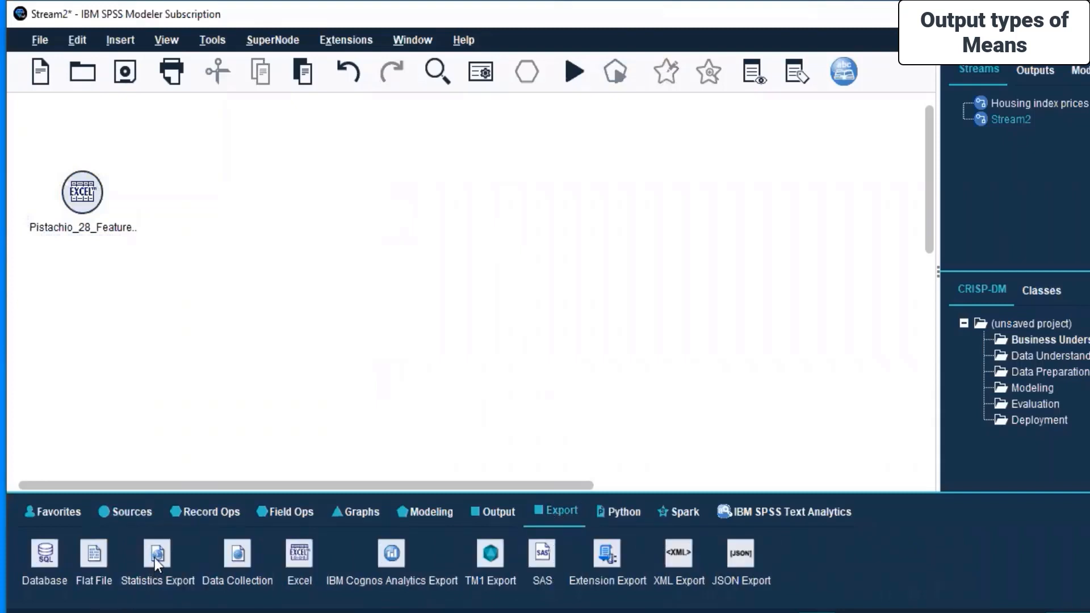
pyautogui.moveTo(442, 191); pyautogui.dragTo(442, 192)
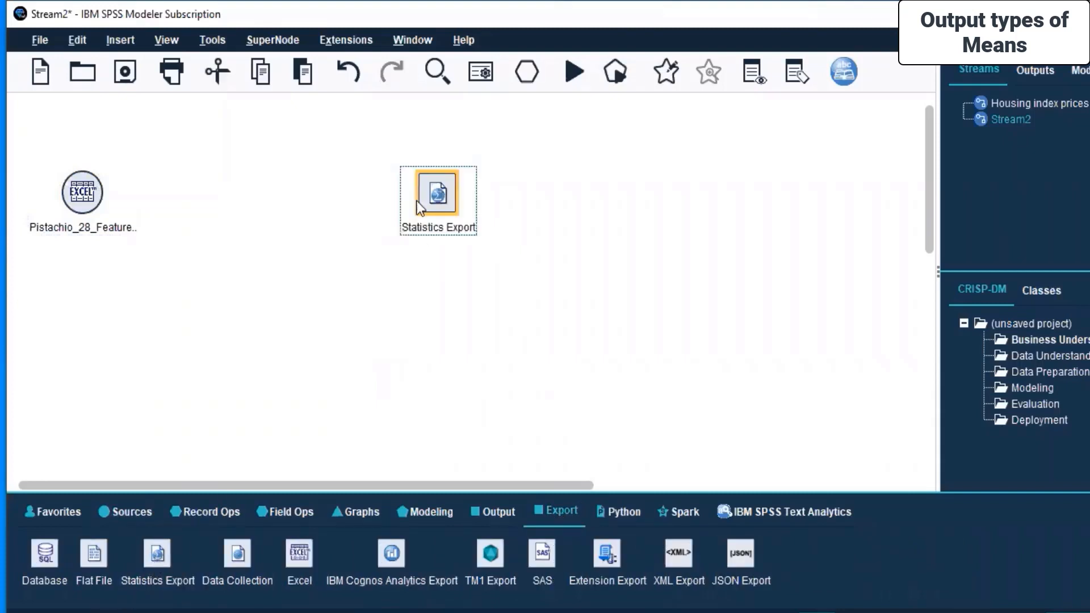
# Connect the Excel source node to the Statistics Export node.
pyautogui.click(100, 193)
pyautogui.rightClick(100, 192)
pyautogui.click(124, 228)
pyautogui.click(440, 190)
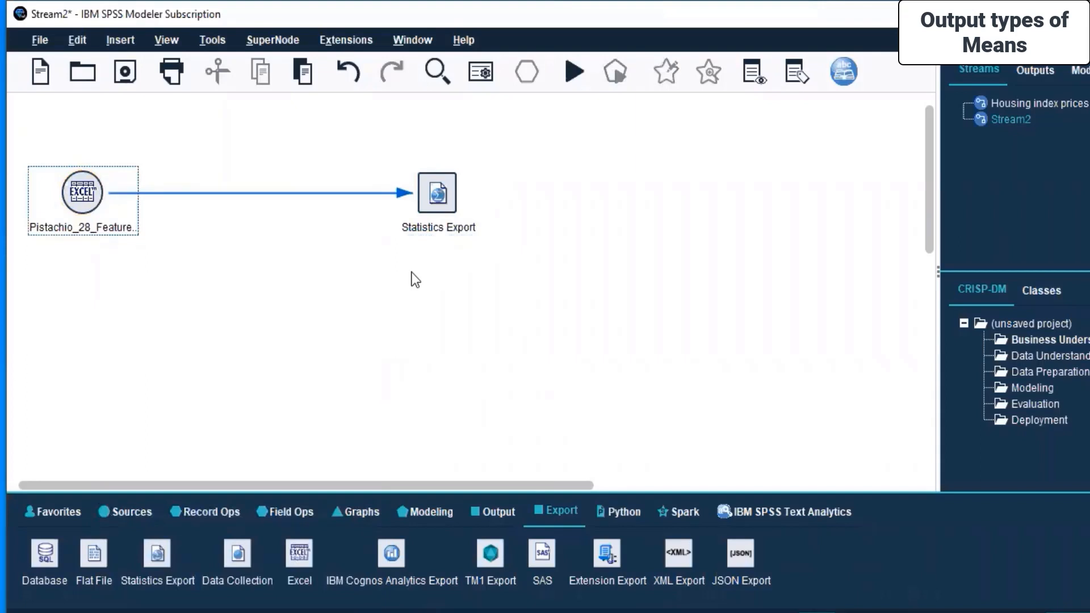
# Run the stream from the Excel source node, accept the overwrite warning, and close the execution messages.
pyautogui.rightClick(101, 192)
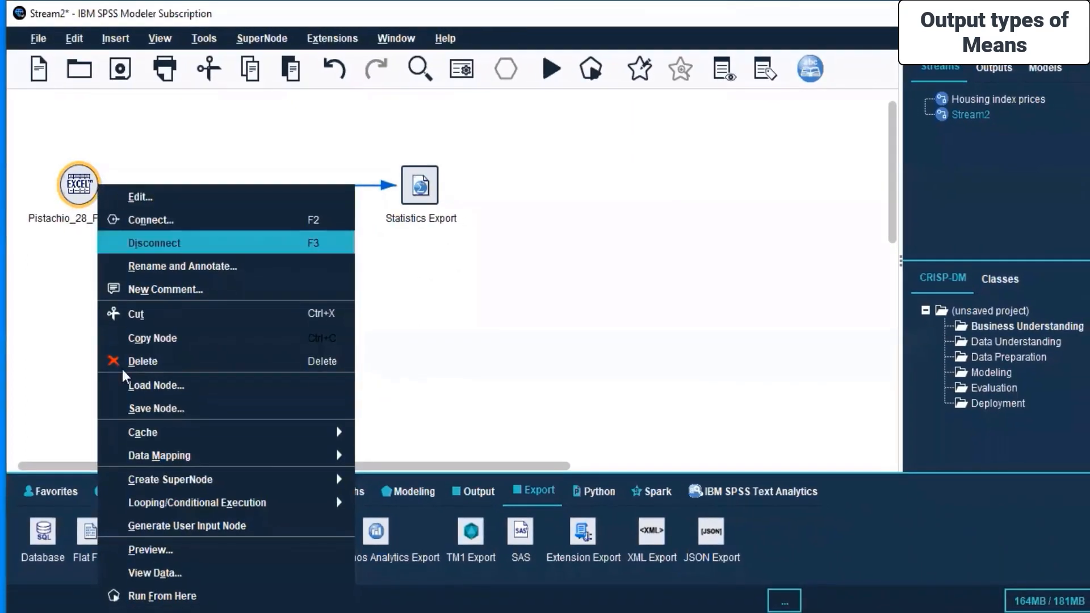
pyautogui.click(152, 595)
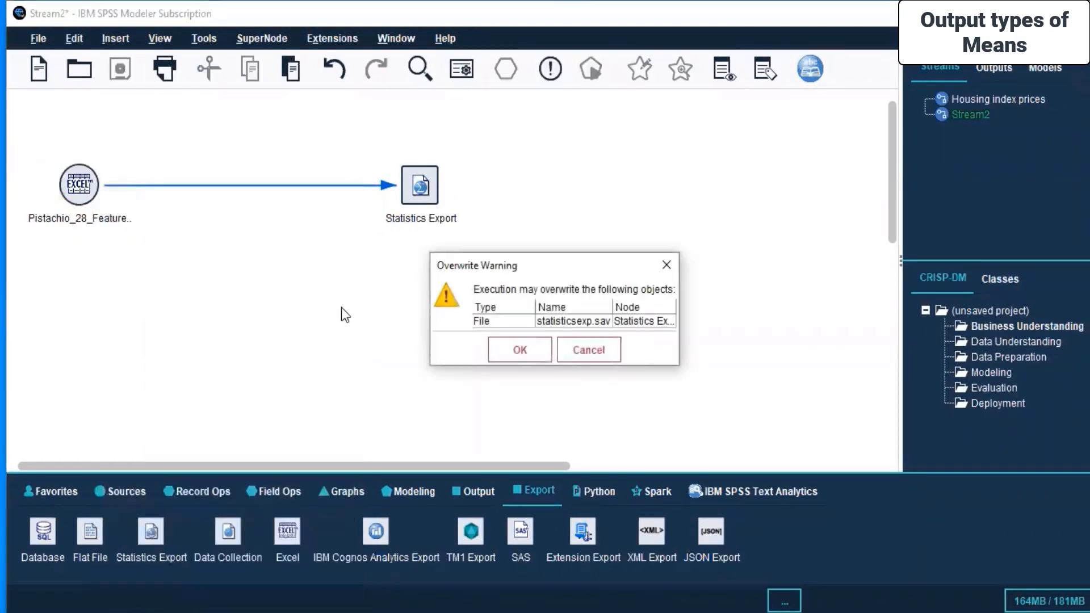
pyautogui.click(507, 350)
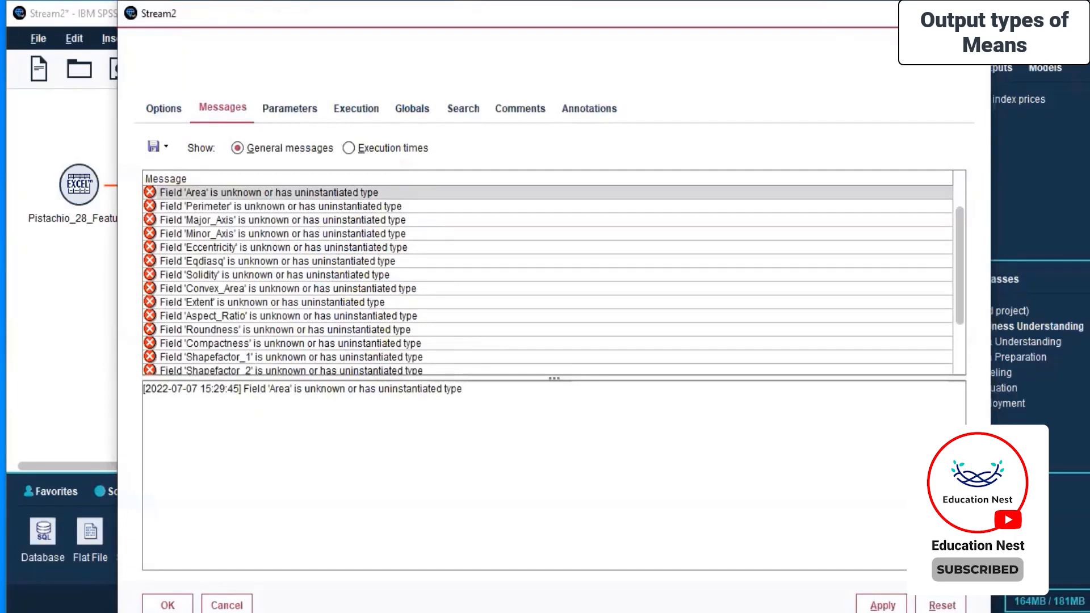
pyautogui.click(976, 13)
pyautogui.click(148, 240)
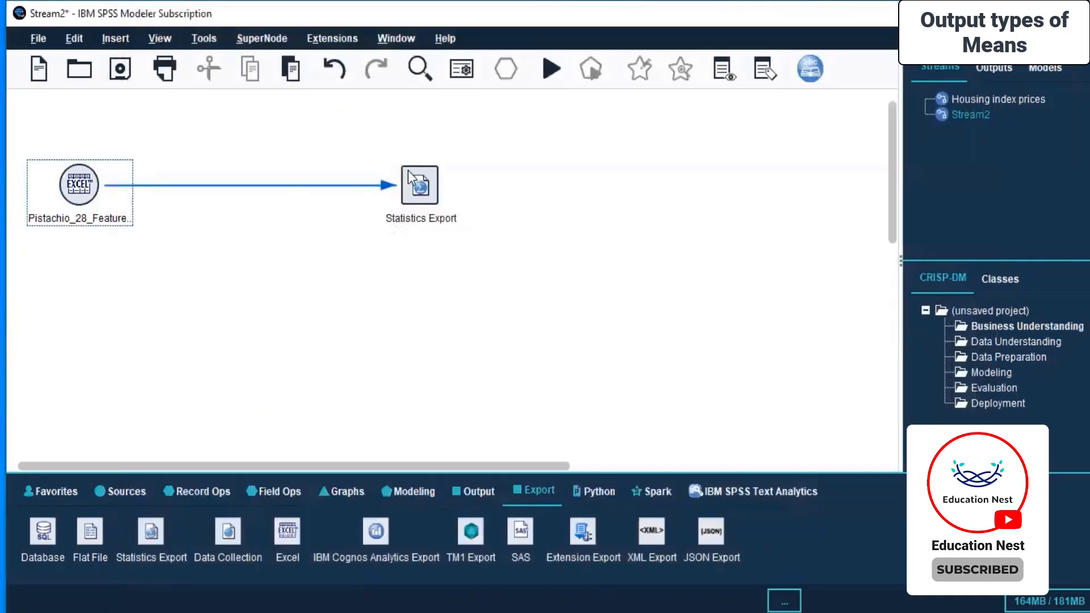
# Open the Excel source node's Types tab and set the measurement of Area through Eqdiasq to Continuous.
pyautogui.doubleClick(91, 185)
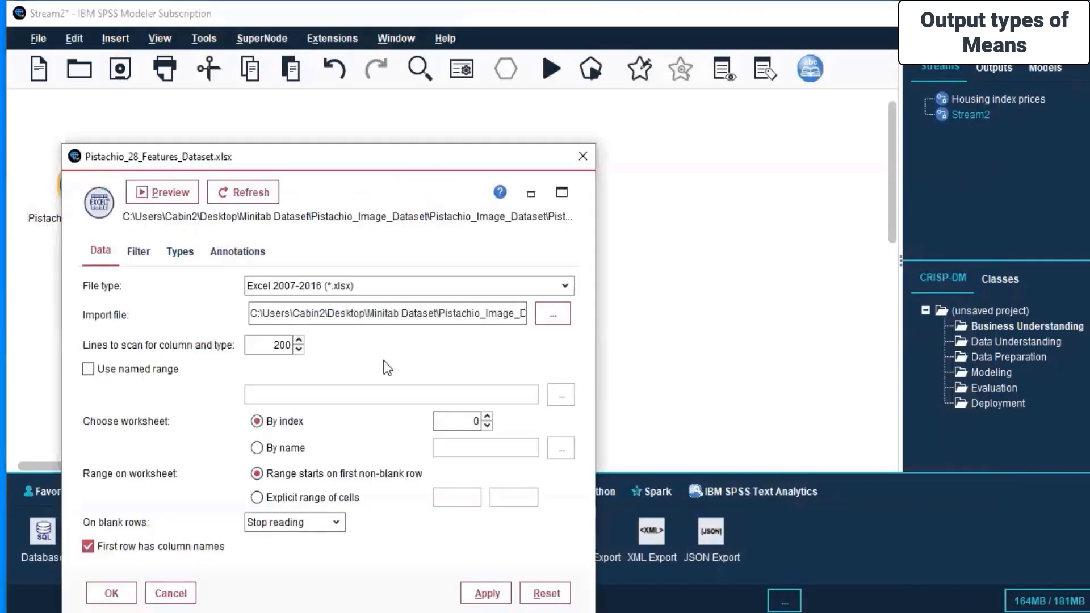
pyautogui.click(139, 251)
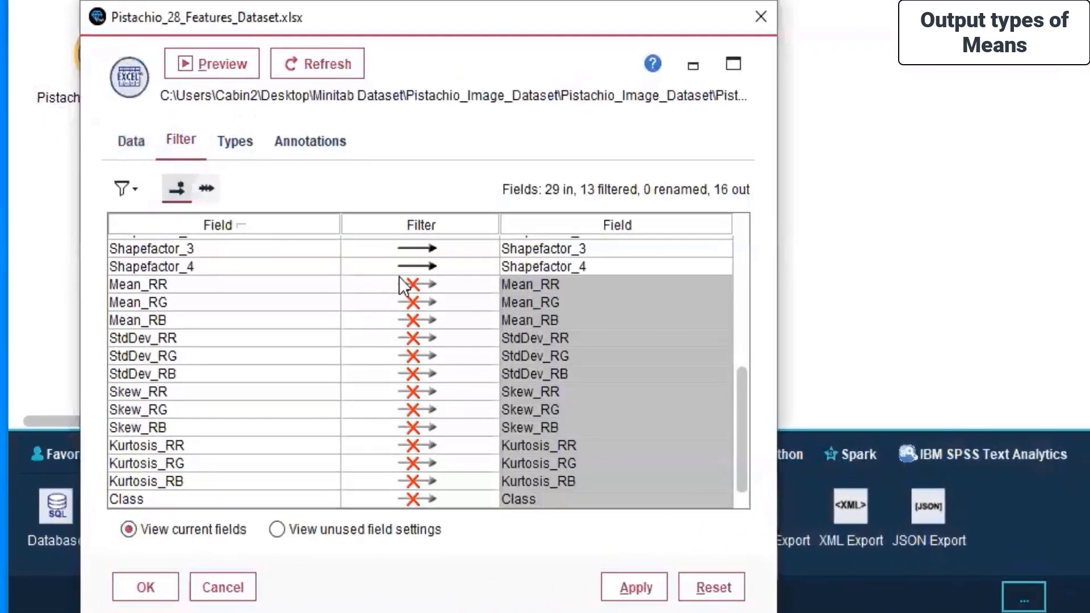
pyautogui.scroll(5, 454, 350)
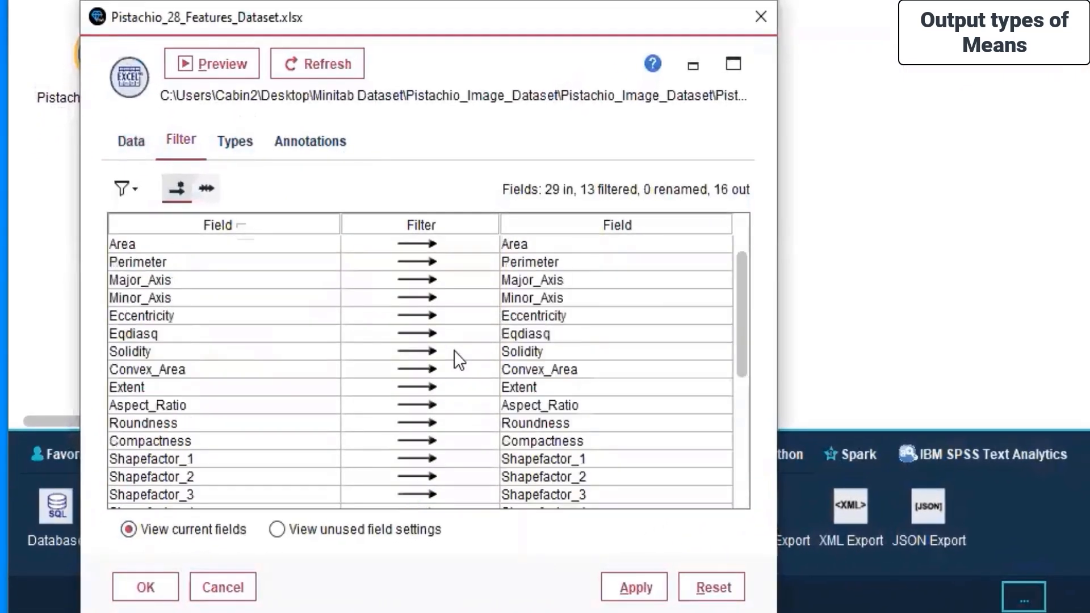
pyautogui.click(233, 142)
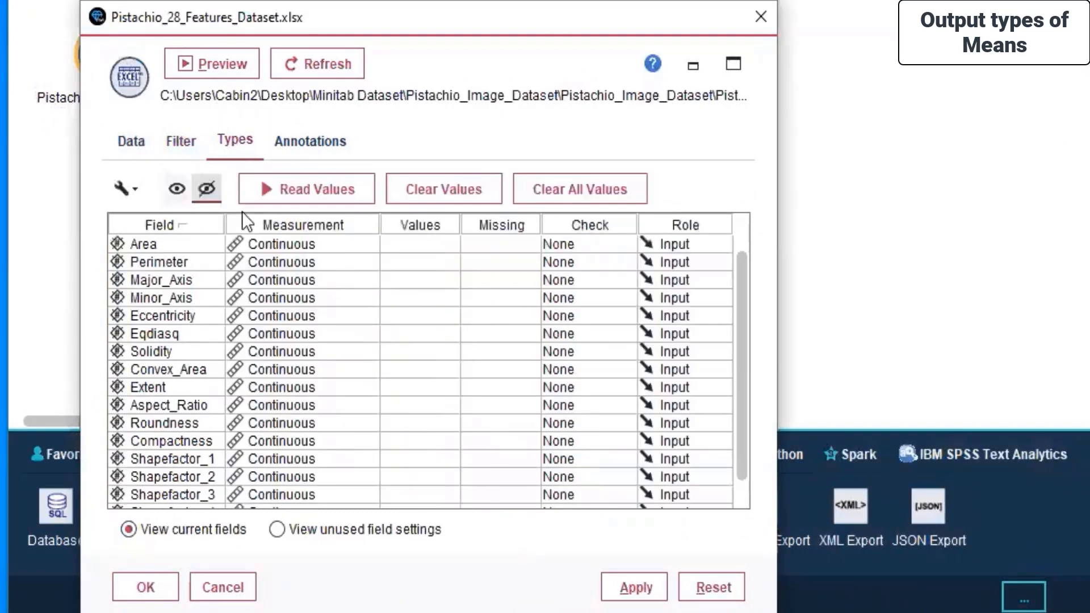
pyautogui.click(278, 247)
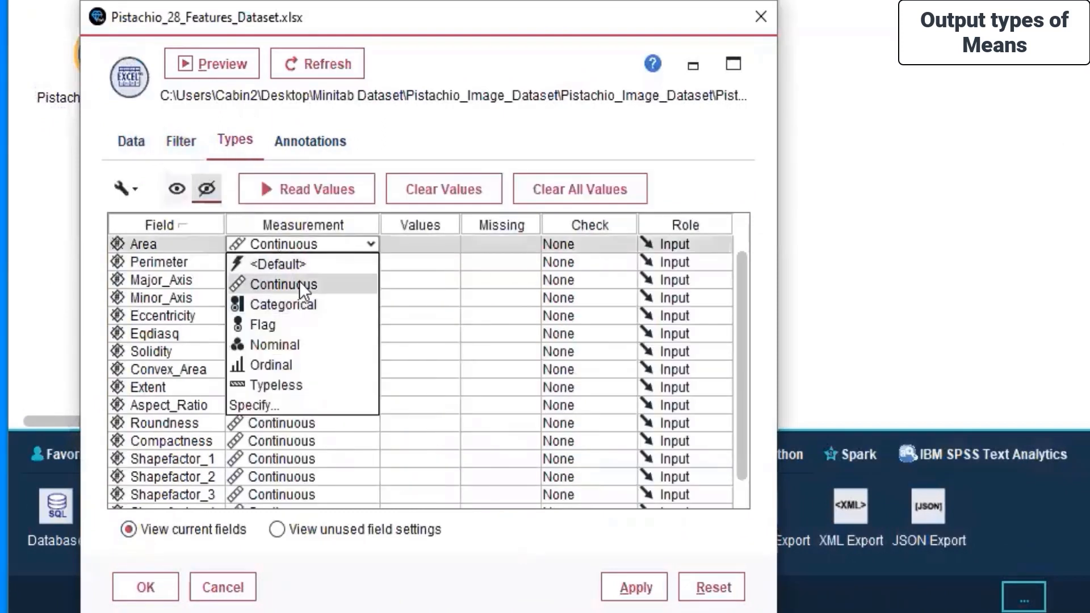
pyautogui.click(279, 268)
pyautogui.click(278, 267)
pyautogui.click(275, 284)
pyautogui.click(274, 283)
pyautogui.click(278, 301)
pyautogui.click(278, 298)
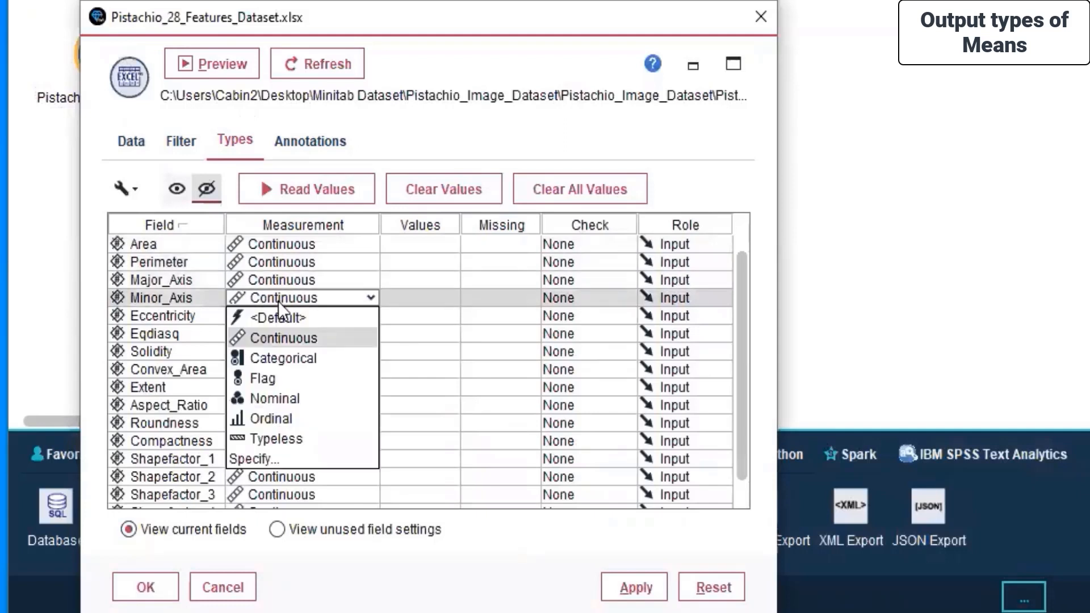
pyautogui.click(274, 326)
pyautogui.click(273, 326)
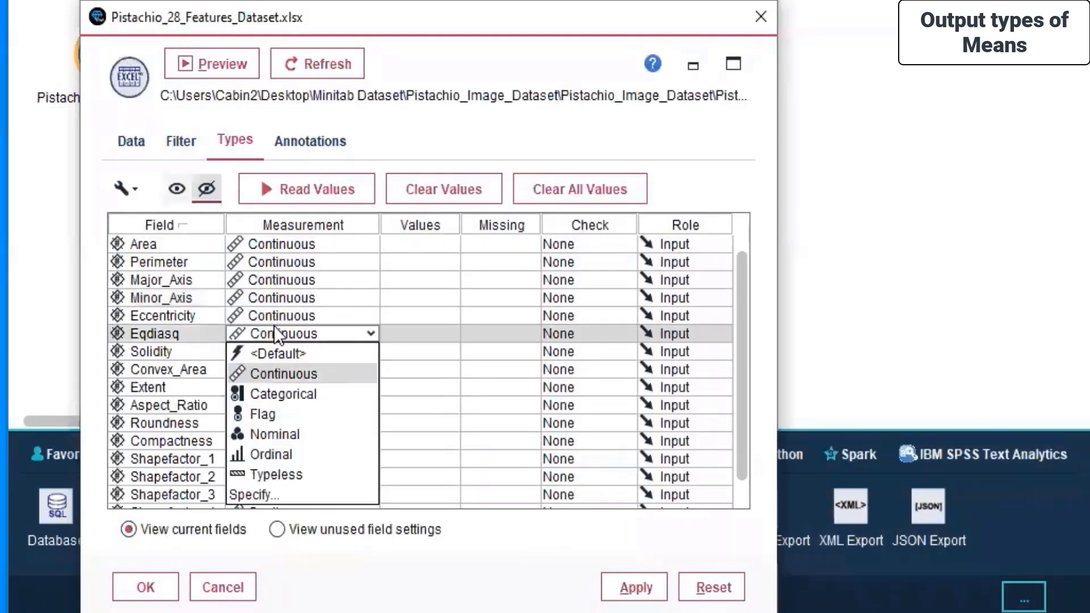
pyautogui.click(275, 329)
pyautogui.click(274, 316)
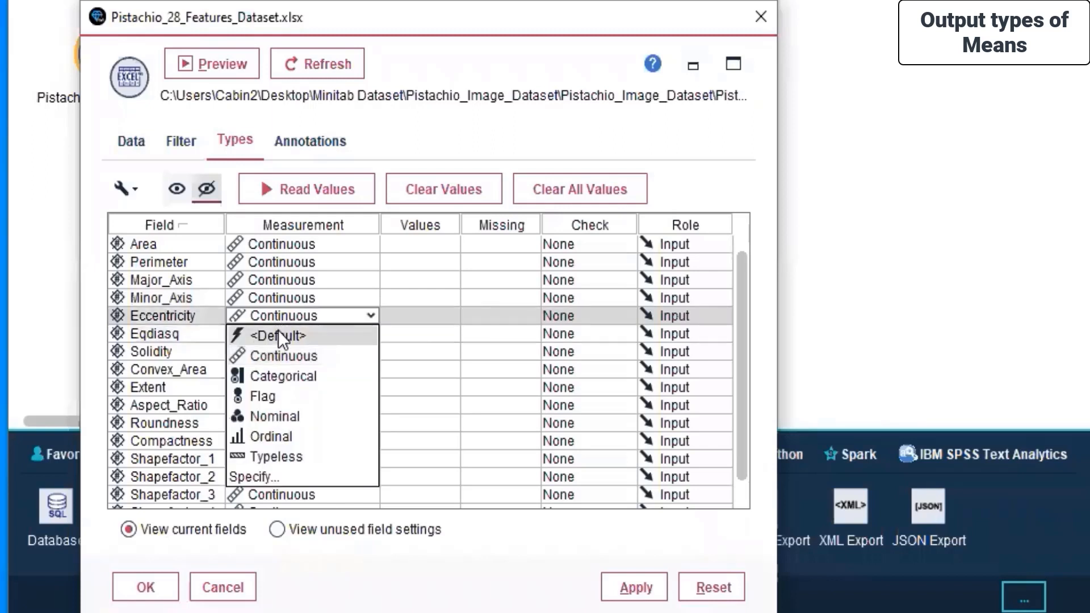
pyautogui.click(279, 330)
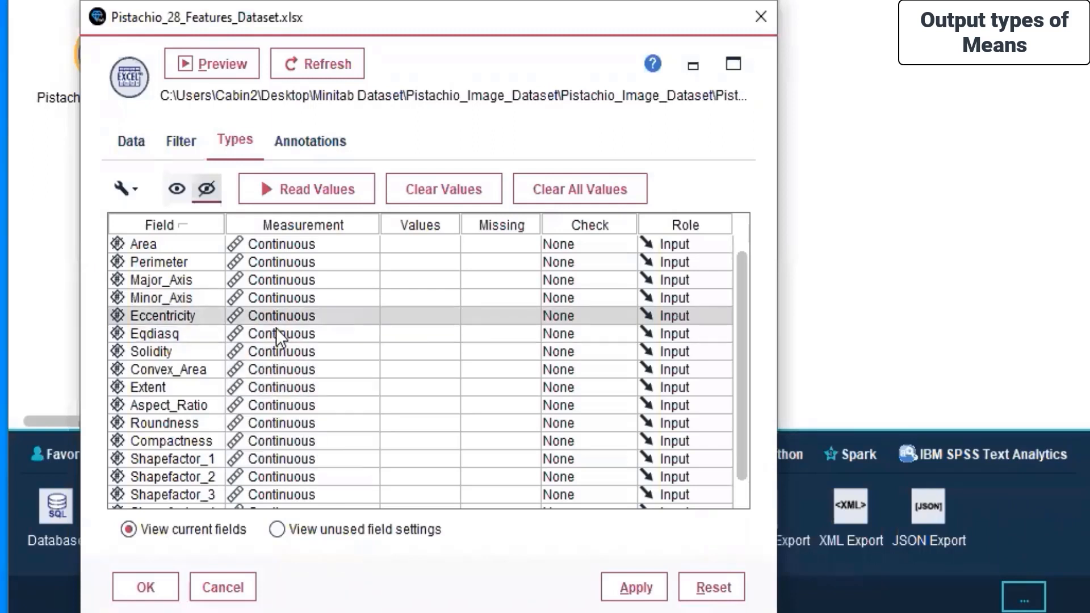
# Set the measurement of Solidity through Compactness to Continuous and confirm the Excel node dialog.
pyautogui.click(272, 352)
pyautogui.click(271, 365)
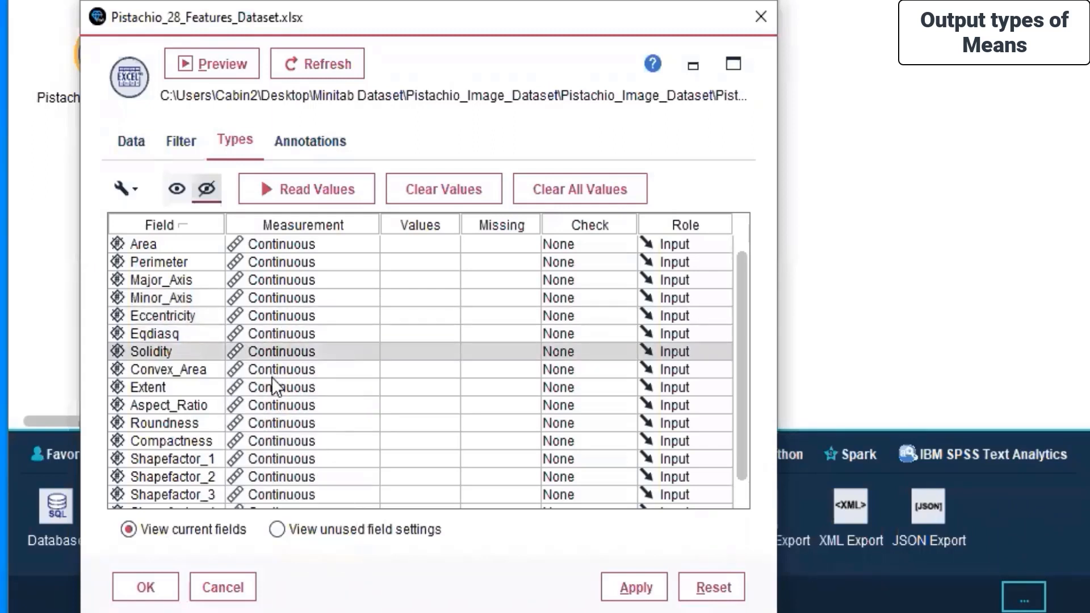
pyautogui.click(271, 381)
pyautogui.click(281, 414)
pyautogui.click(280, 414)
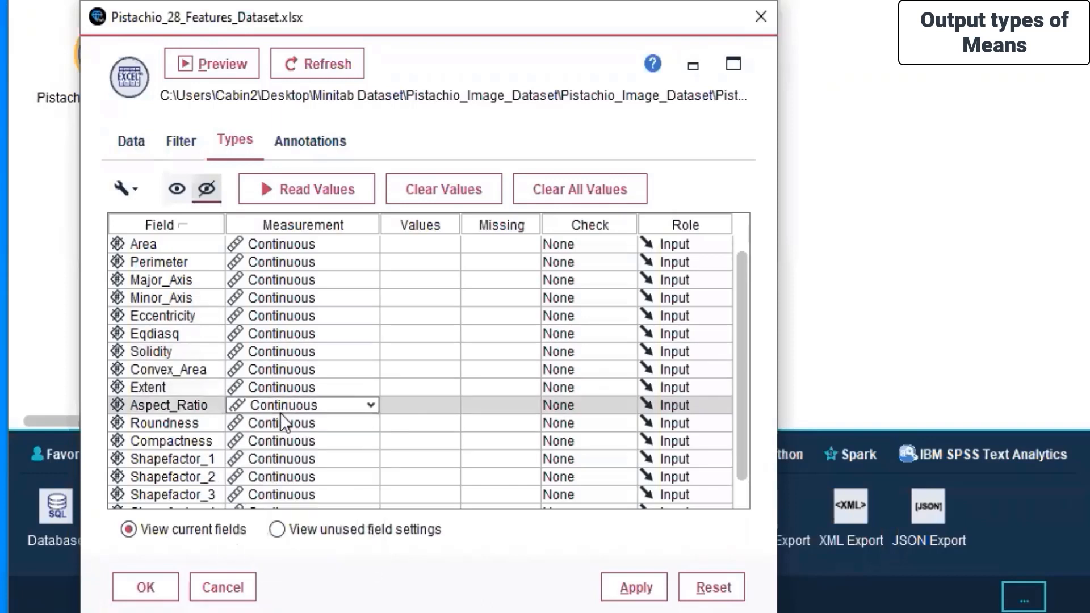
pyautogui.click(280, 423)
pyautogui.click(282, 435)
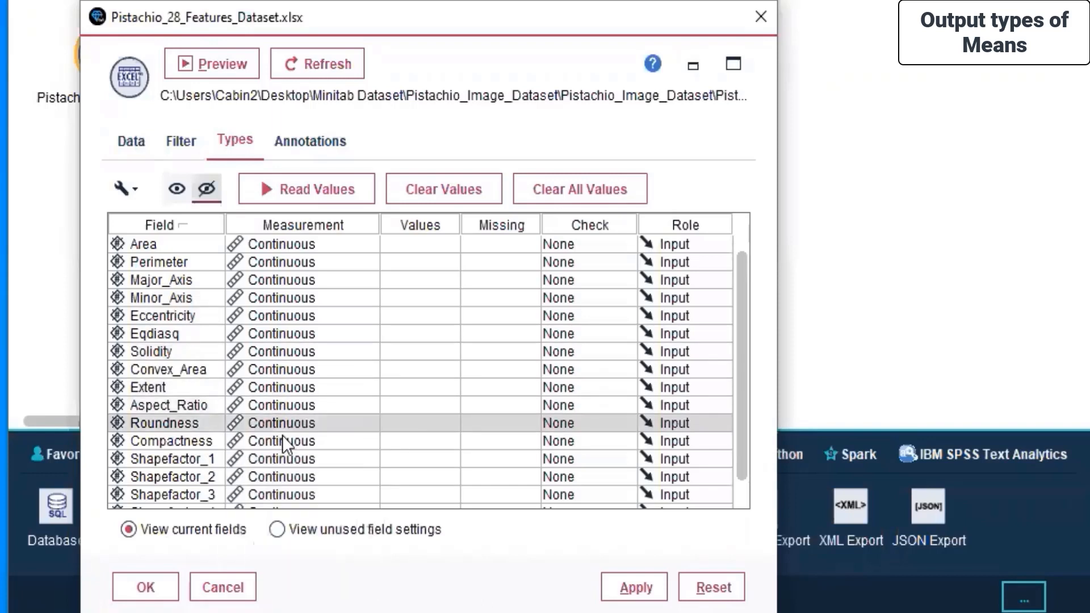
pyautogui.scroll(-1, 282, 435)
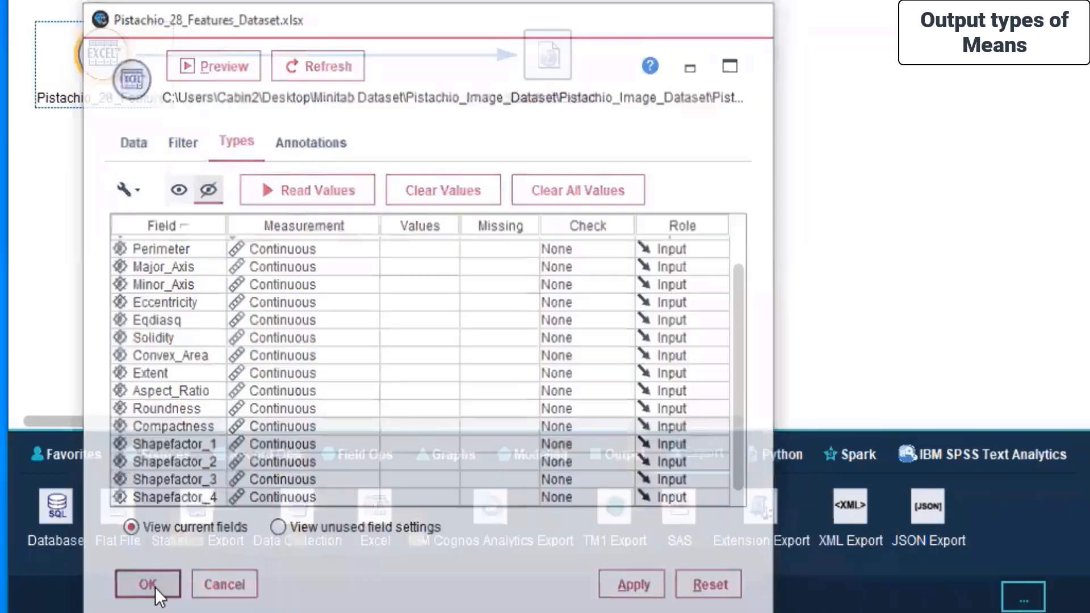
pyautogui.click(154, 586)
# Run the stream again from the Excel node, accepting the overwrite and dismissing the messages window.
pyautogui.rightClick(76, 164)
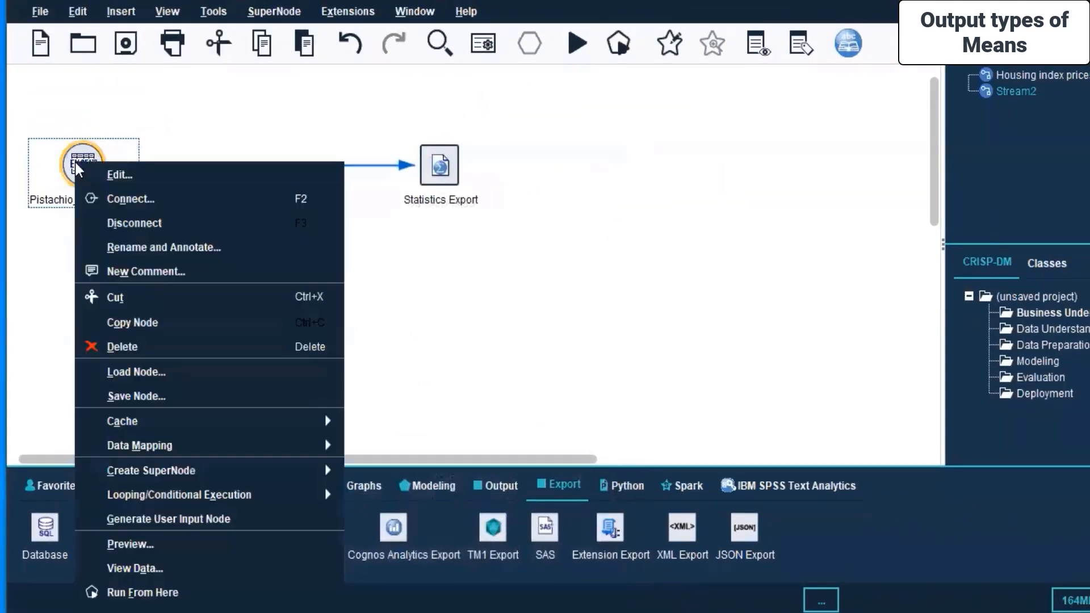
pyautogui.click(136, 591)
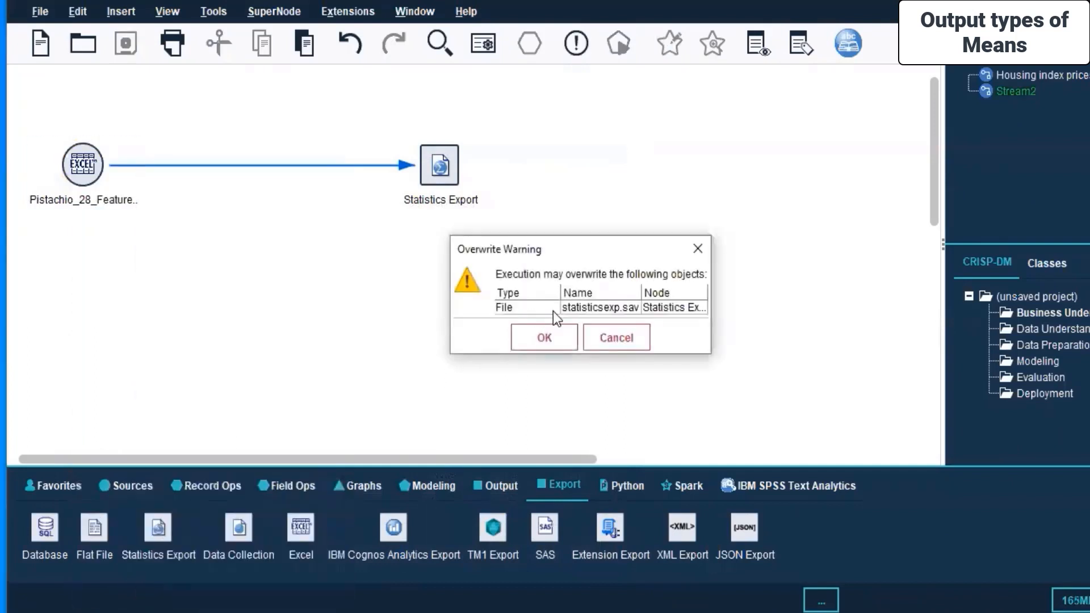
pyautogui.click(542, 341)
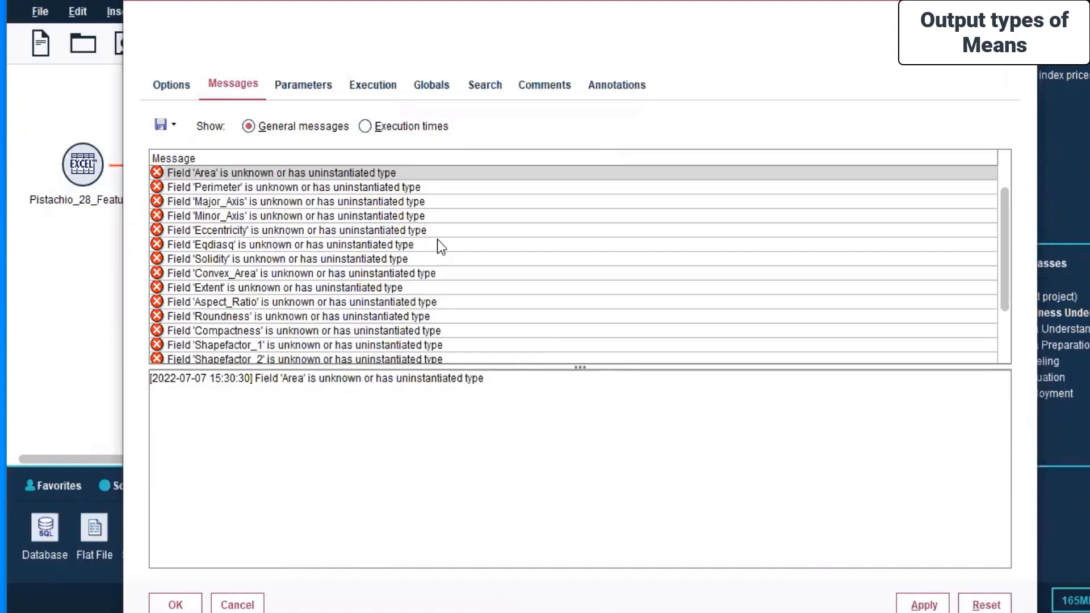
pyautogui.press('Escape')
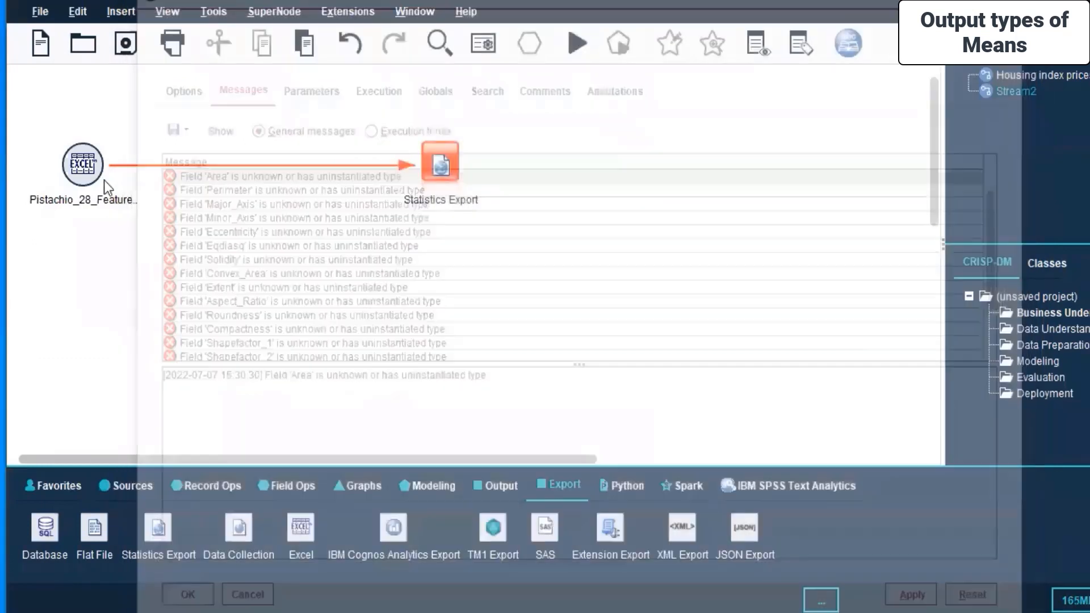
# Reopen the Excel source node, read values for all fields in the Types tab, and review the Filter tab.
pyautogui.rightClick(87, 166)
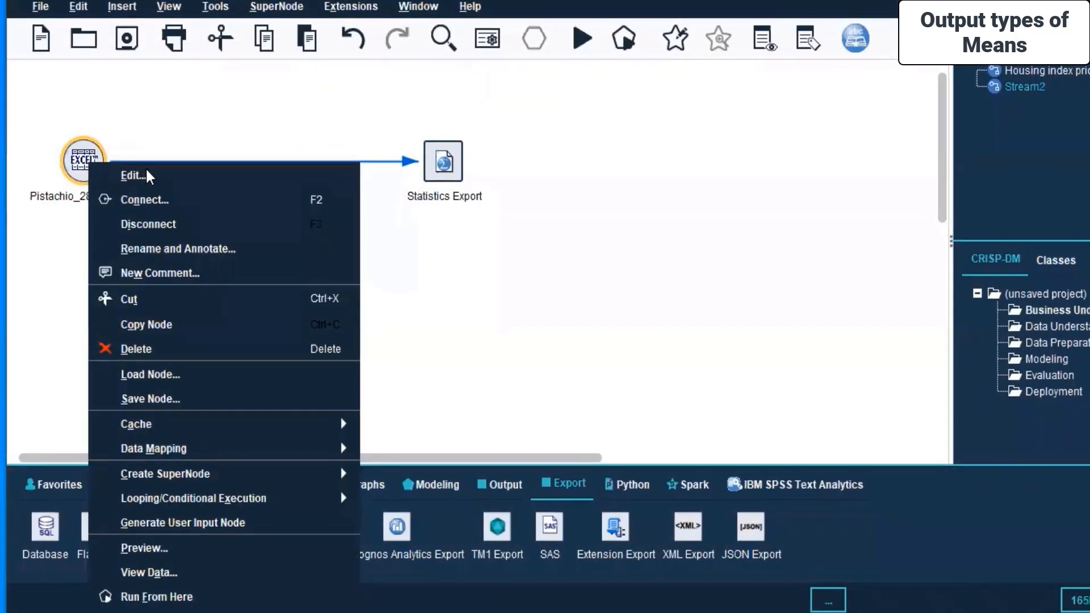
pyautogui.click(144, 177)
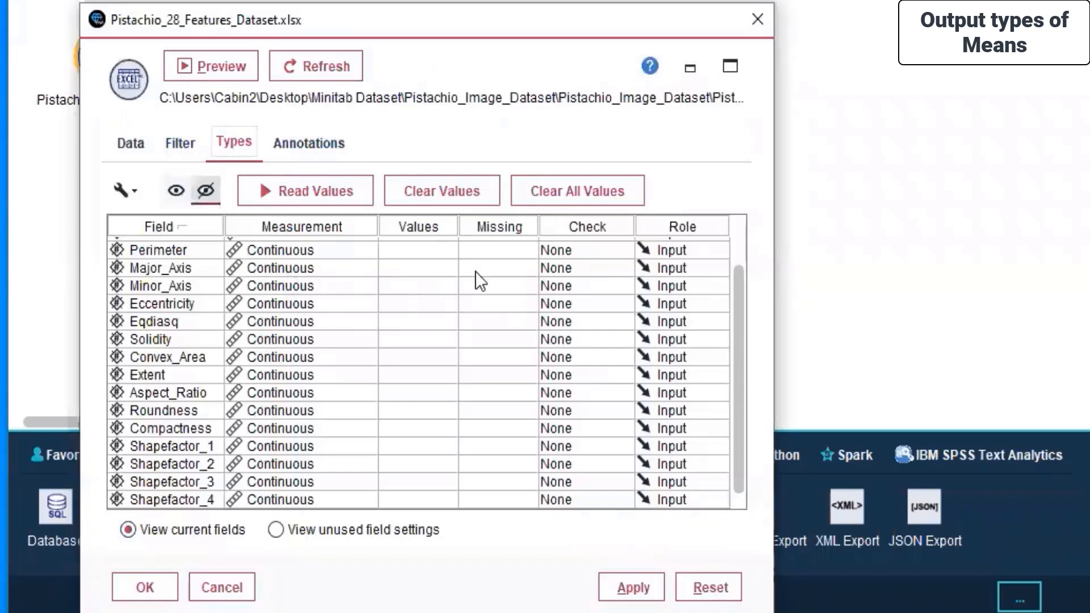
pyautogui.click(404, 251)
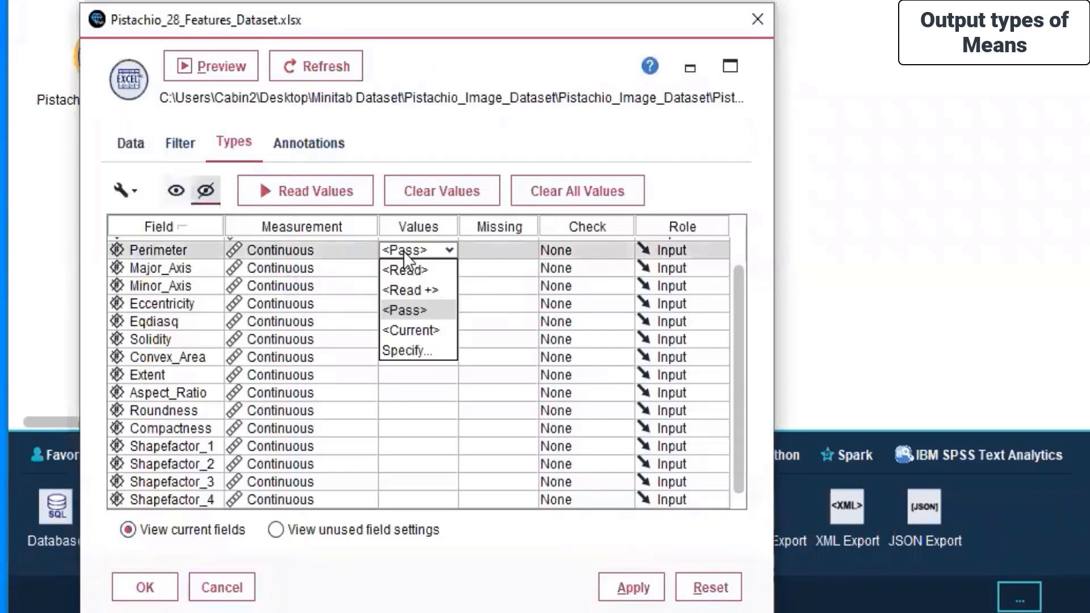
pyautogui.click(475, 251)
pyautogui.click(479, 250)
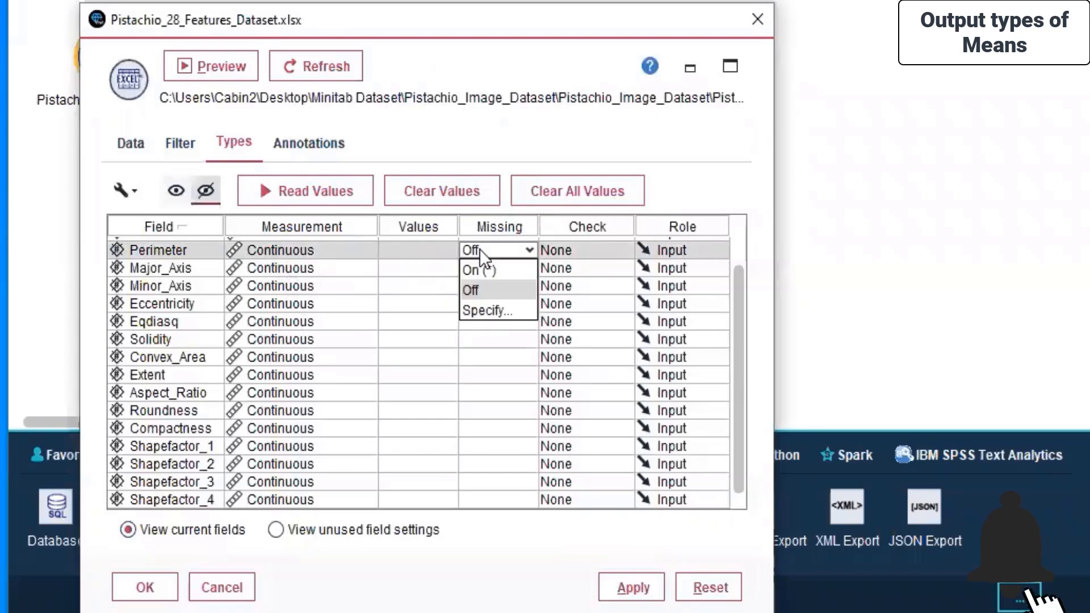
pyautogui.click(376, 274)
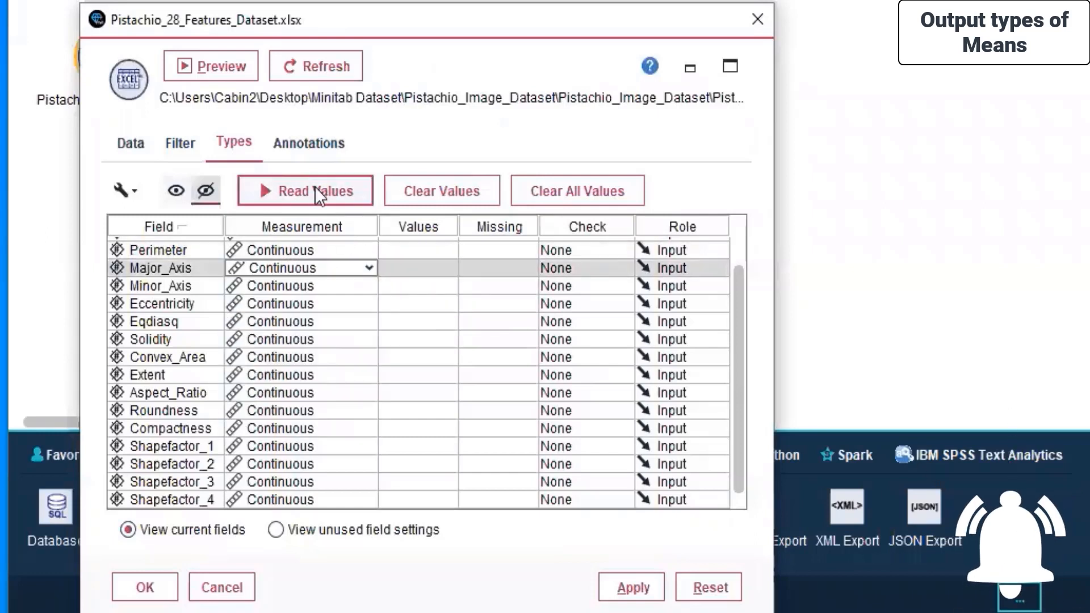
pyautogui.click(278, 186)
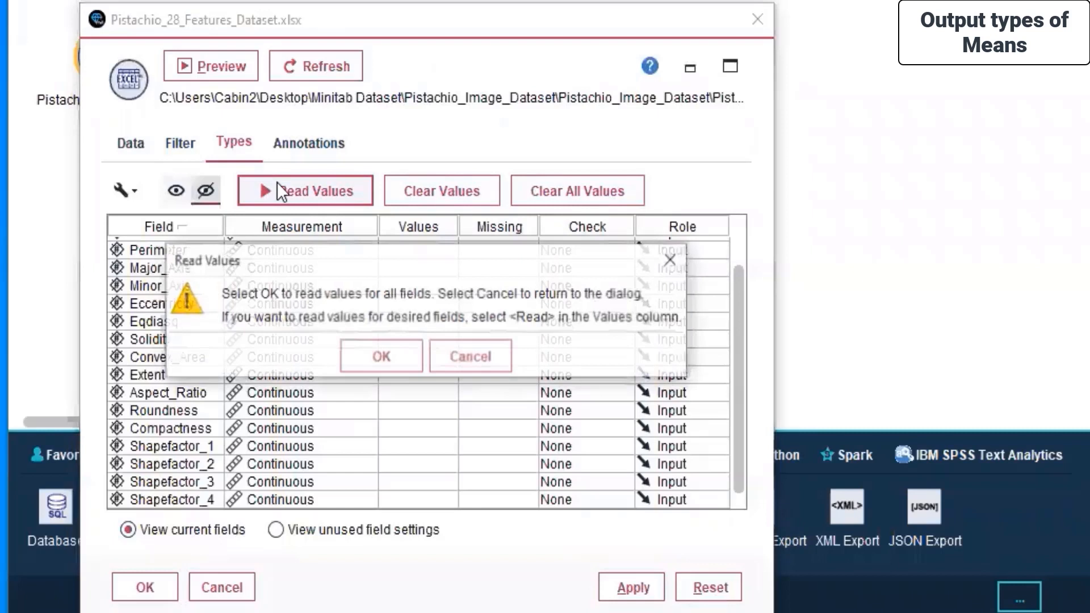
pyautogui.click(366, 357)
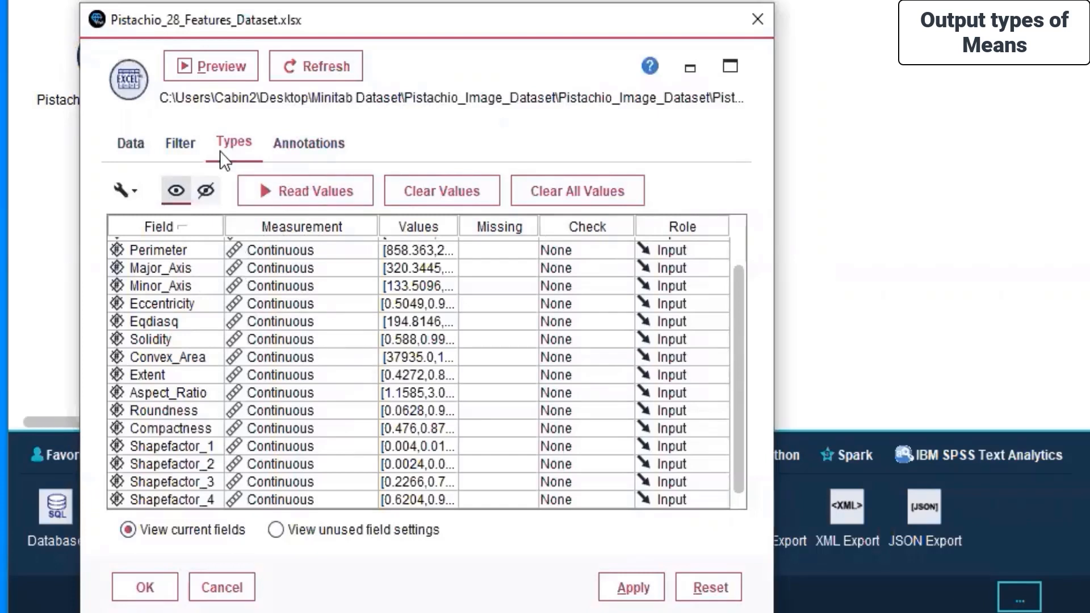
pyautogui.click(182, 149)
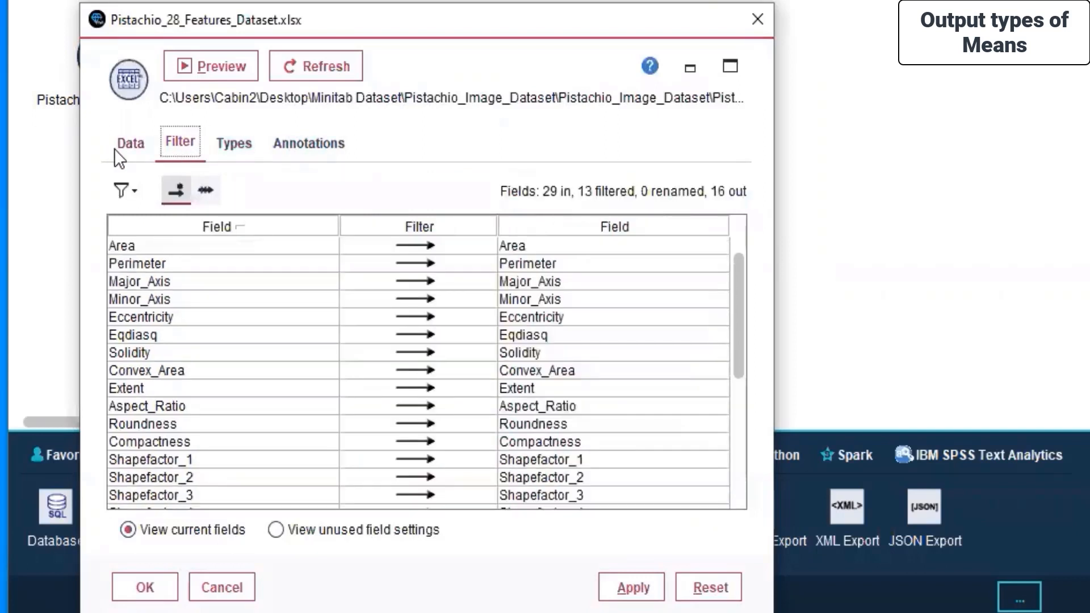
pyautogui.scroll(-5, 412, 349)
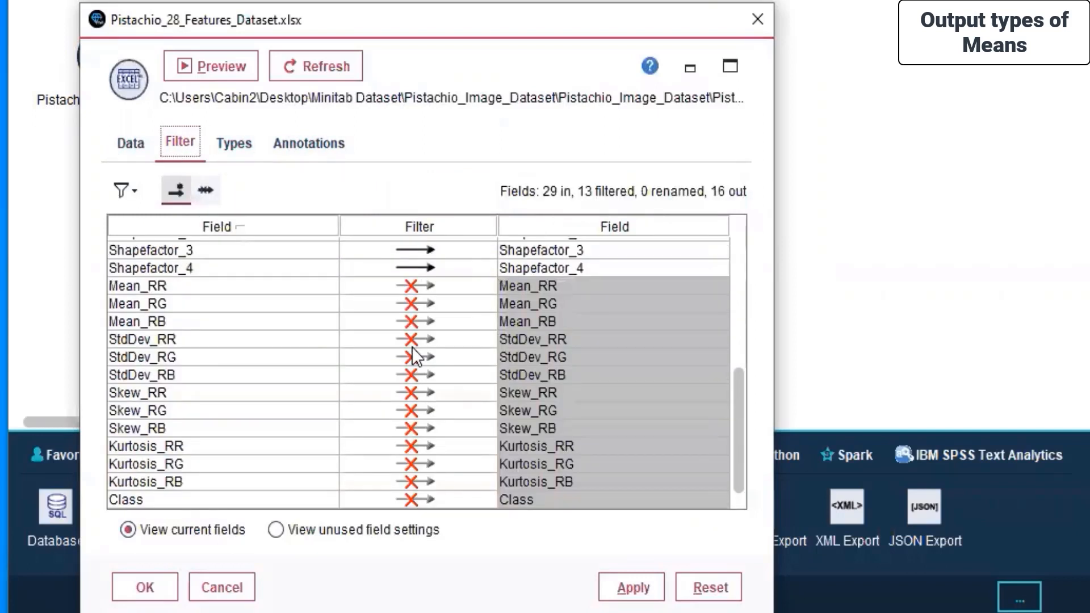
# Return to the Data tab, apply the settings and close the Excel source node dialog.
pyautogui.click(130, 143)
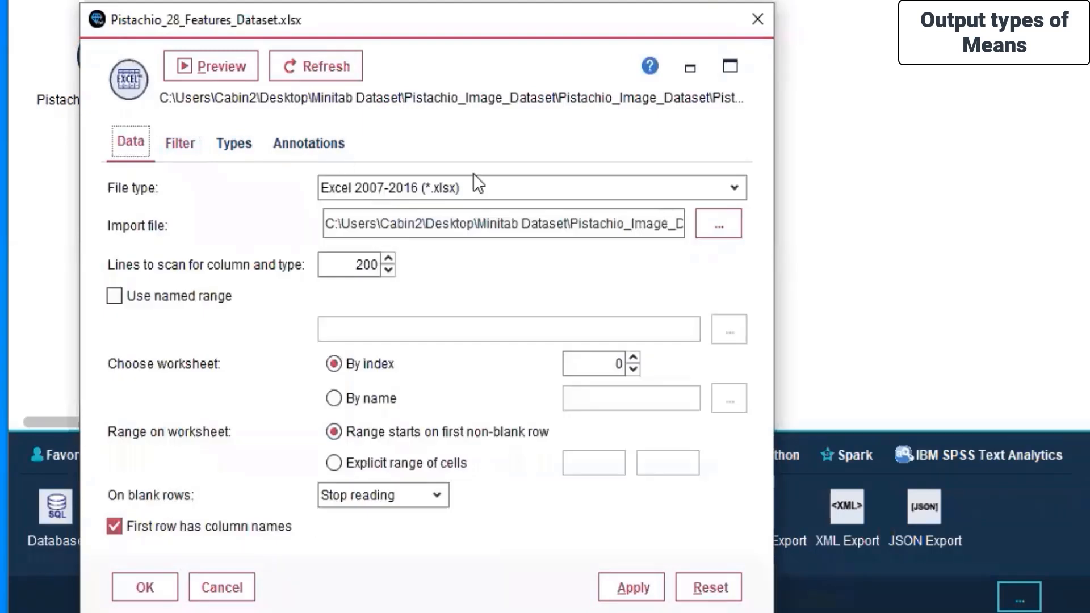
pyautogui.click(632, 586)
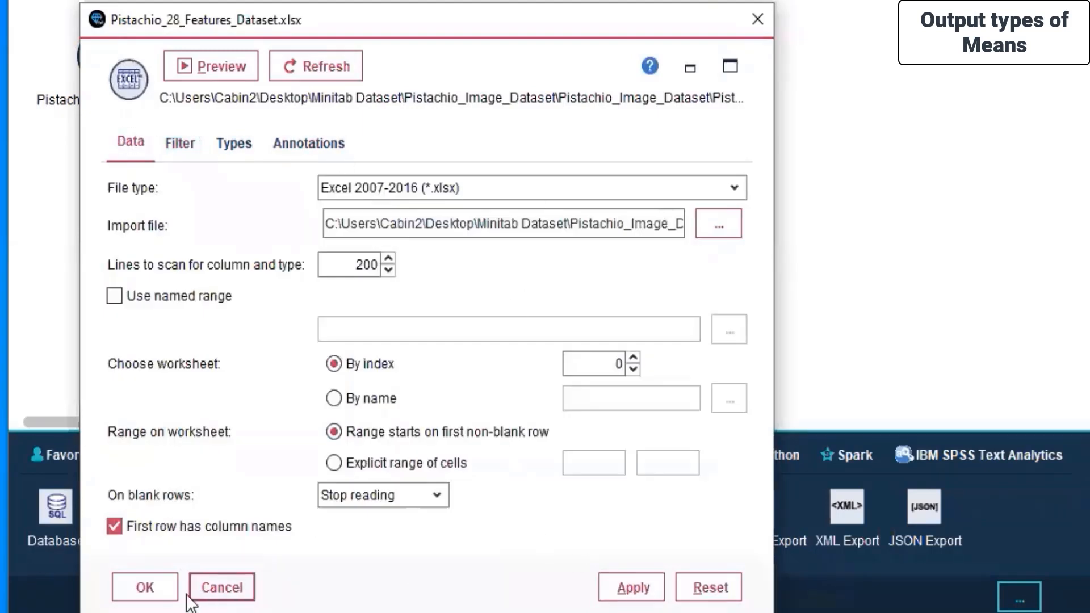
pyautogui.click(135, 588)
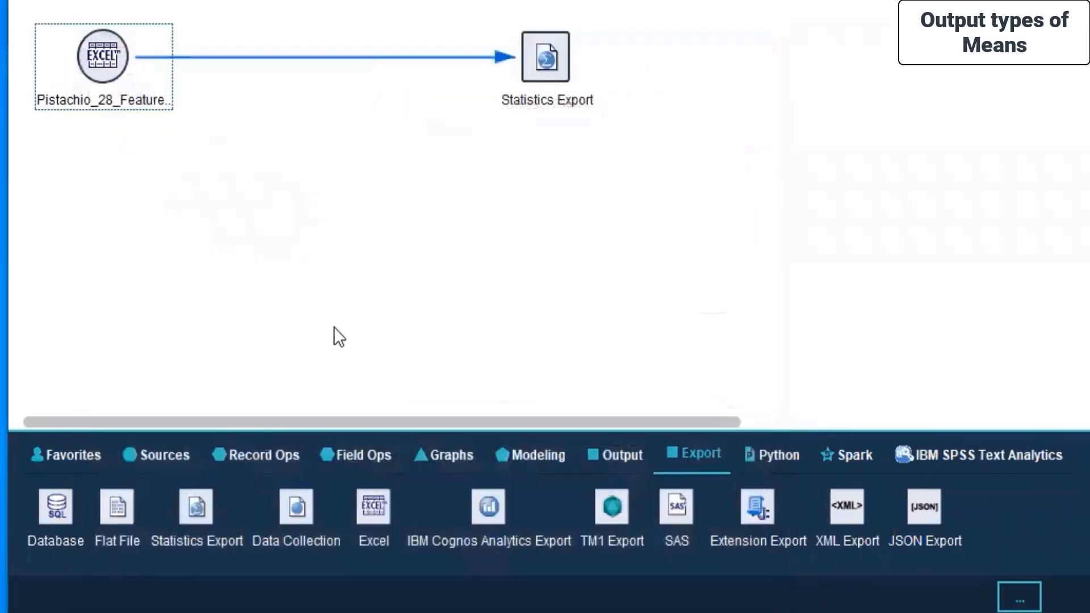
# Run the stream from the Excel source node, accepting the overwrite of statisticsexp.sav.
pyautogui.rightClick(93, 54)
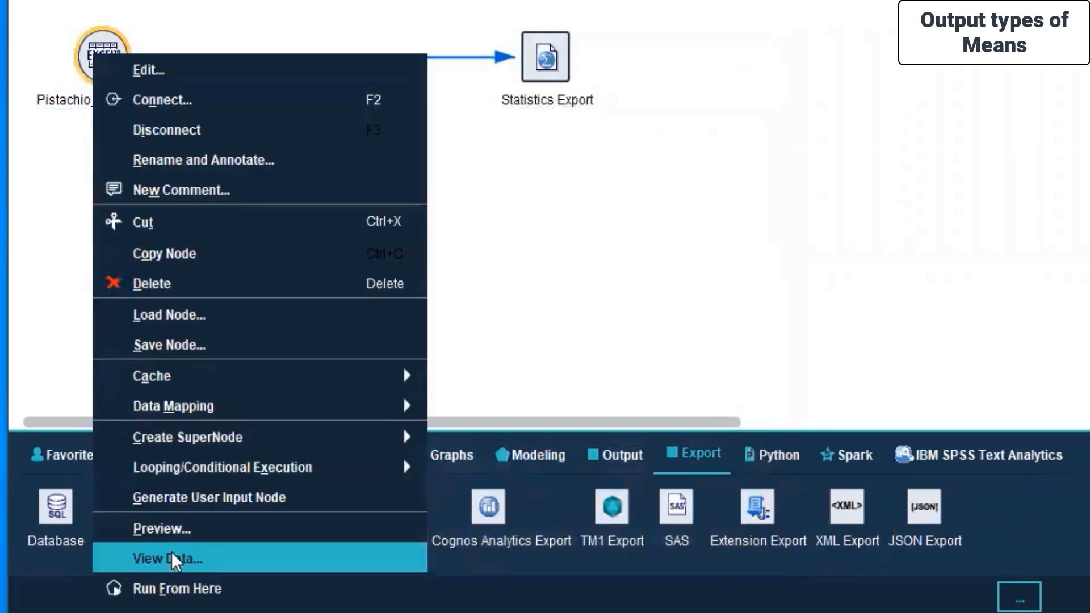
pyautogui.click(192, 591)
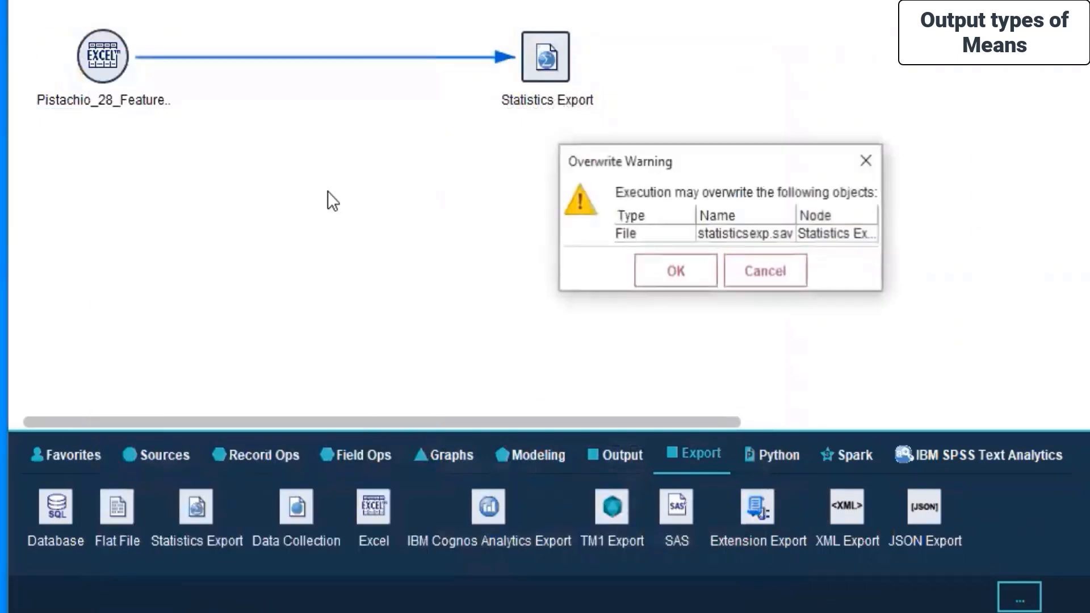
pyautogui.click(668, 273)
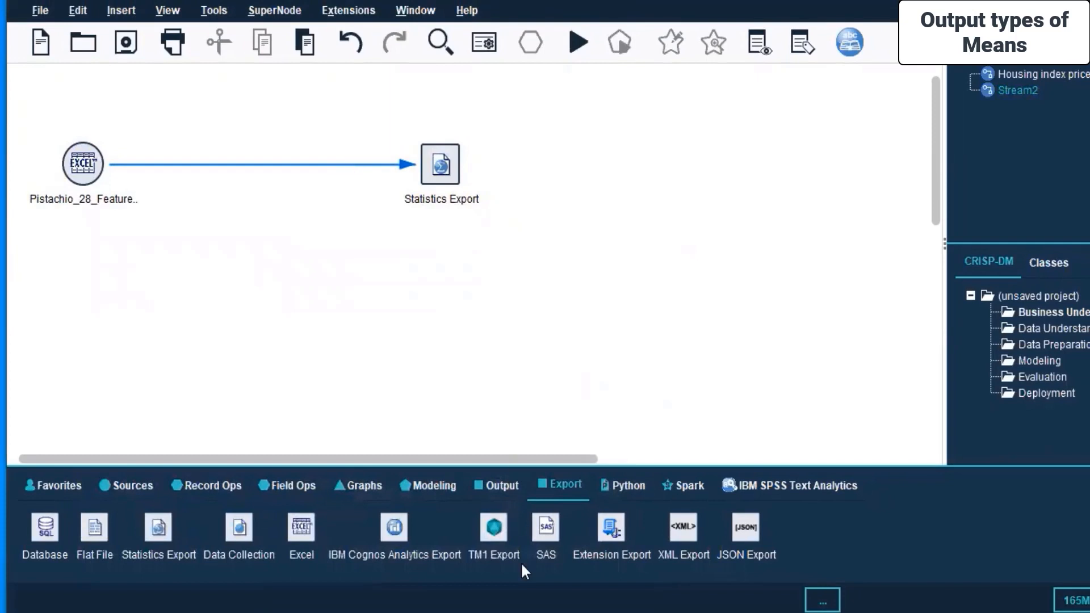
# Run the Statistics Export node, accepting the overwrite.
pyautogui.click(495, 298)
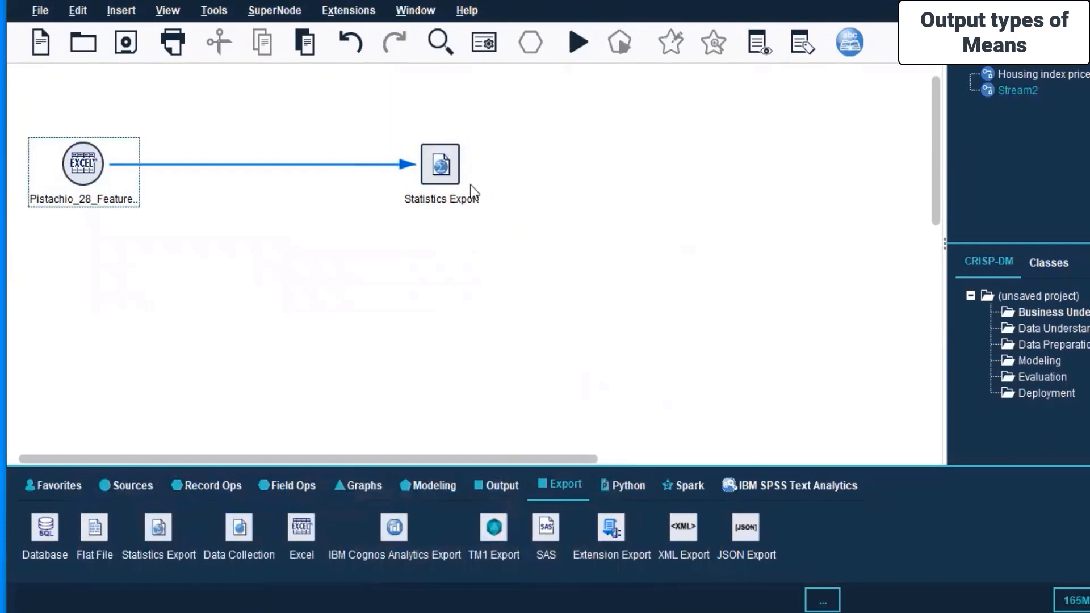
pyautogui.rightClick(442, 165)
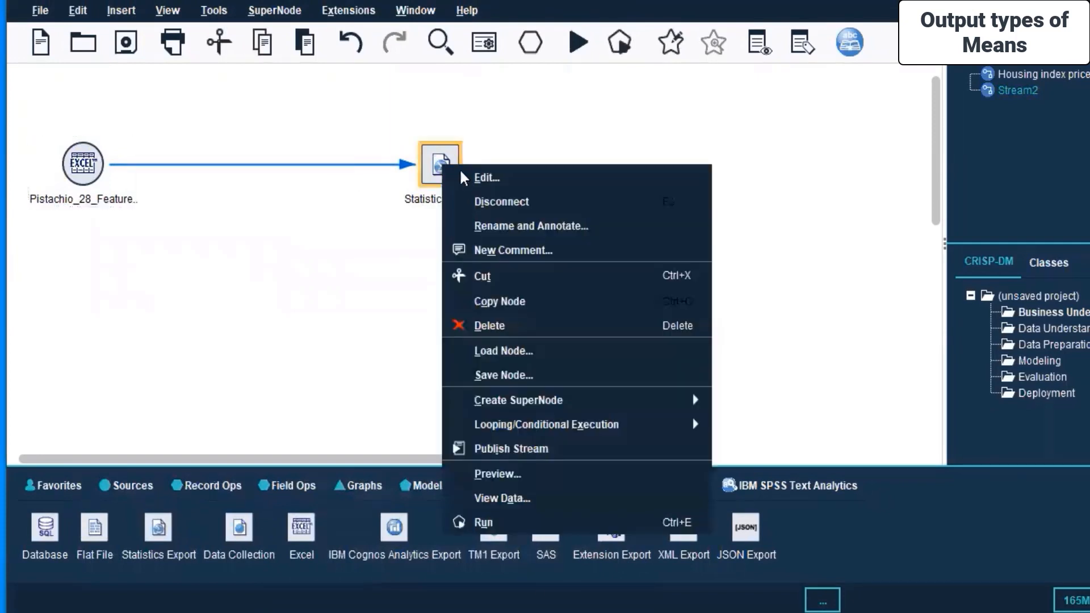
pyautogui.click(483, 519)
pyautogui.click(529, 339)
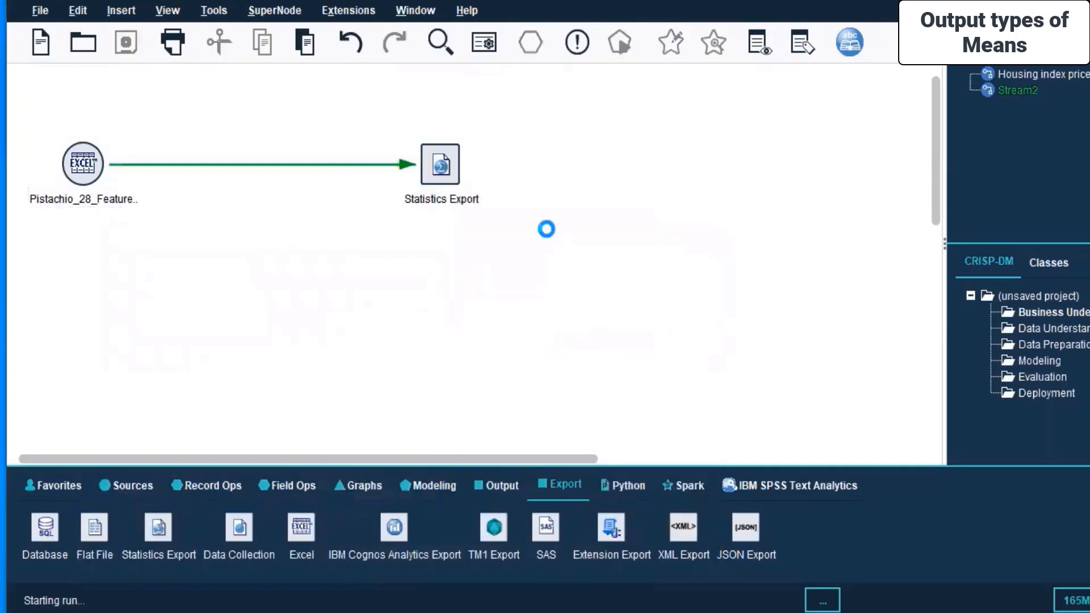
# Open the data view of the Statistics Export node, maximize it and show the spreadsheet of records.
pyautogui.click(450, 167)
pyautogui.rightClick(450, 167)
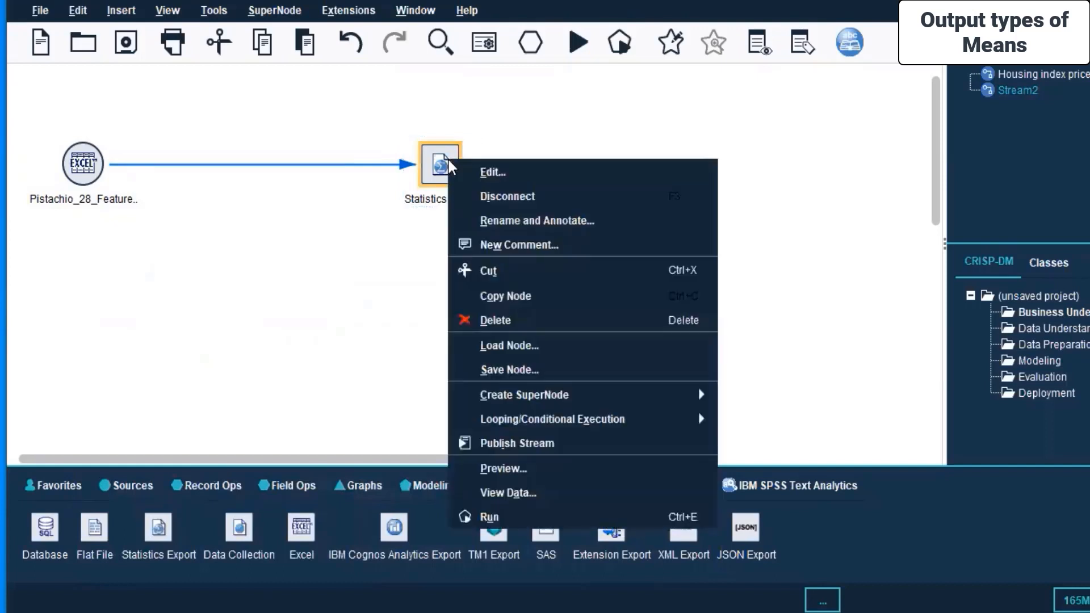
pyautogui.click(529, 492)
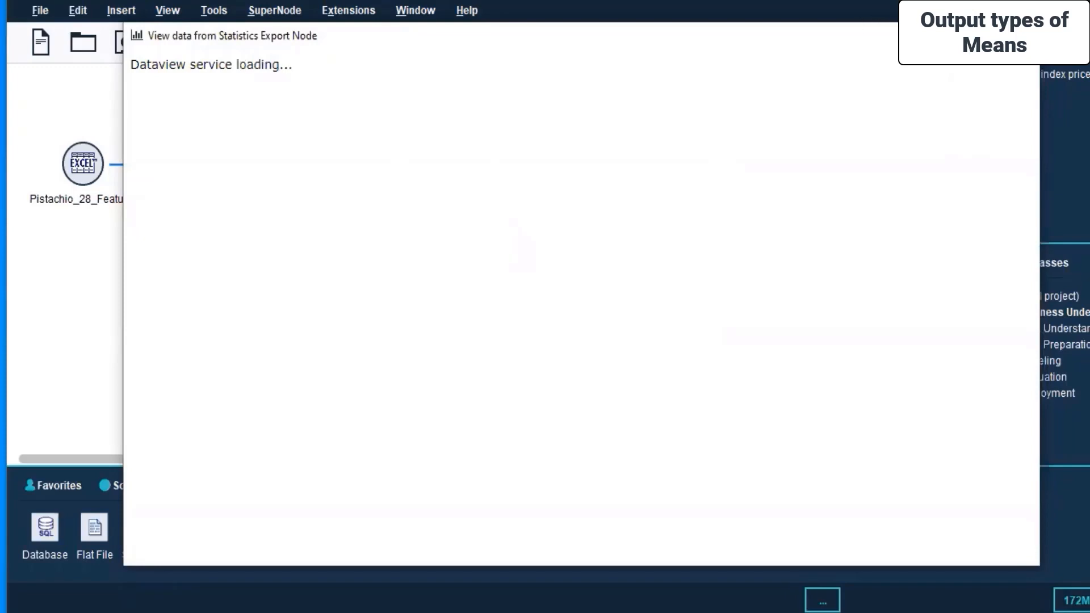
pyautogui.click(985, 36)
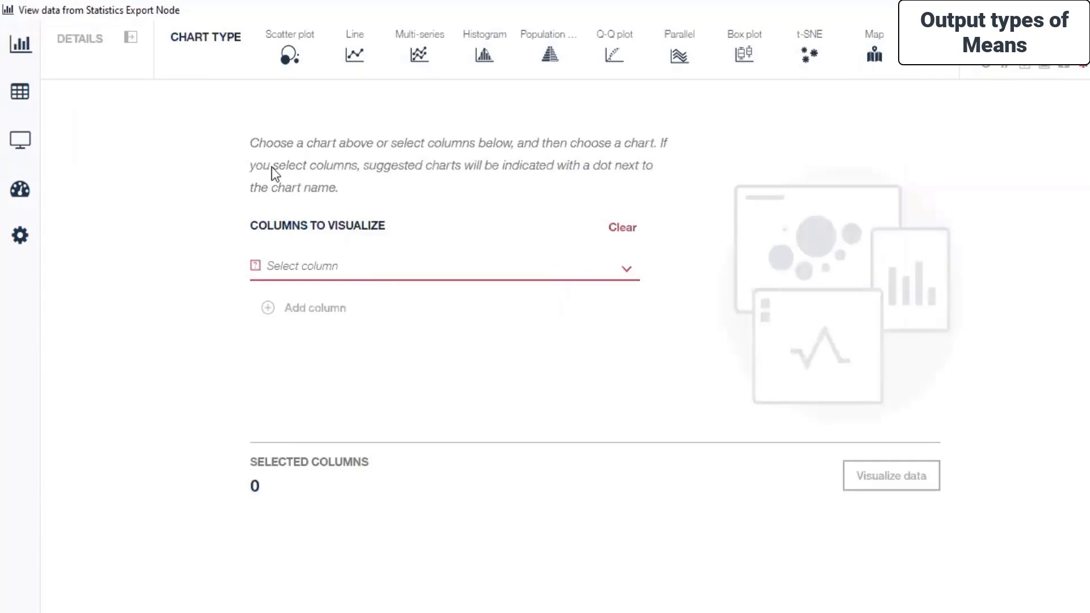
pyautogui.moveTo(19, 60)
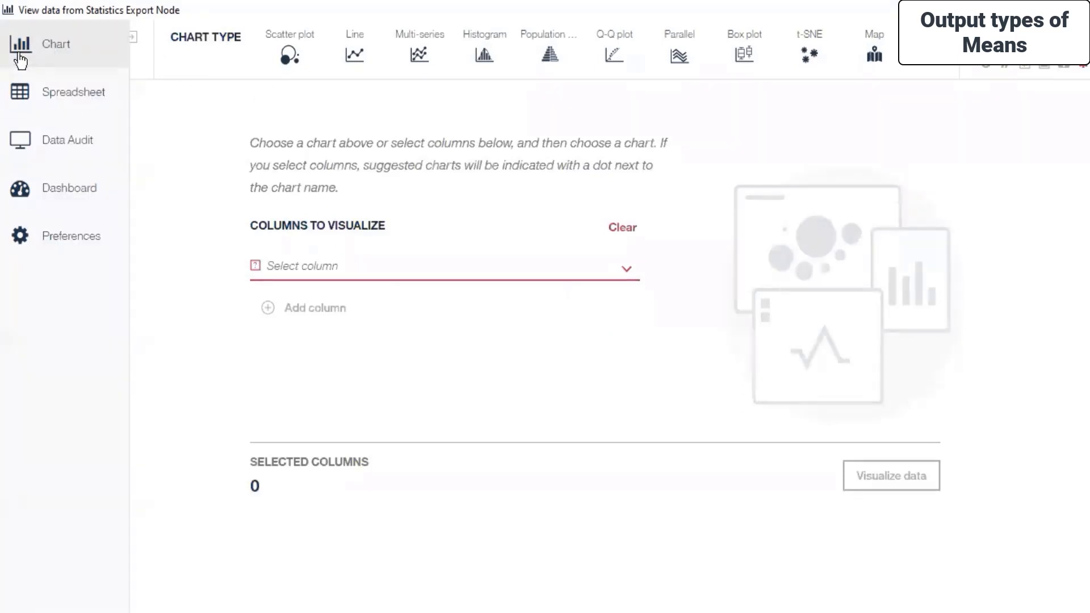
pyautogui.click(26, 96)
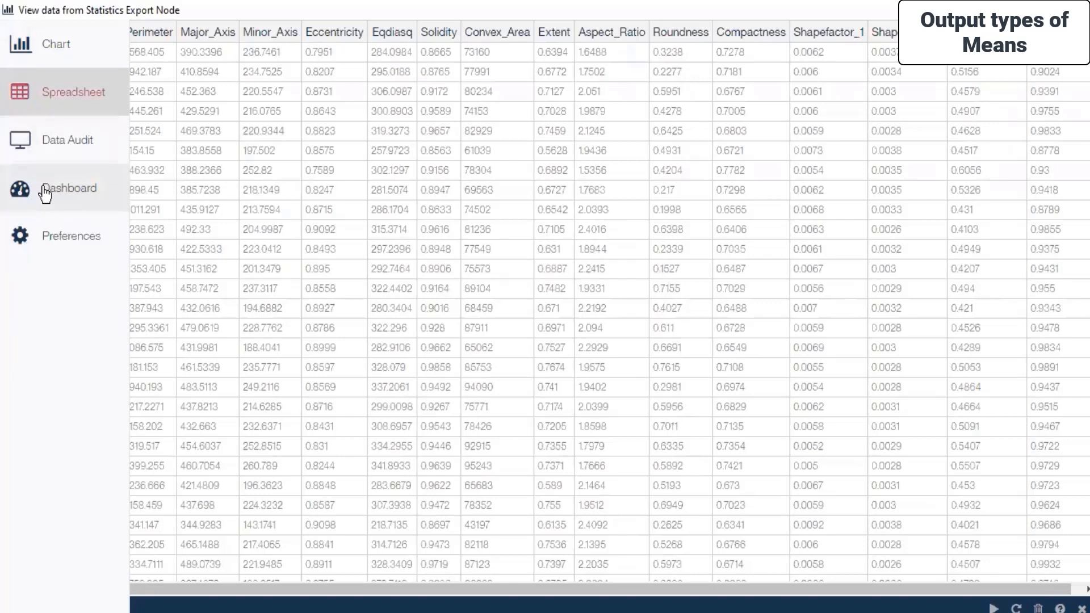
# Examine the Dashboard and Data Audit views, including the Quality tab of the exported data.
pyautogui.click(41, 186)
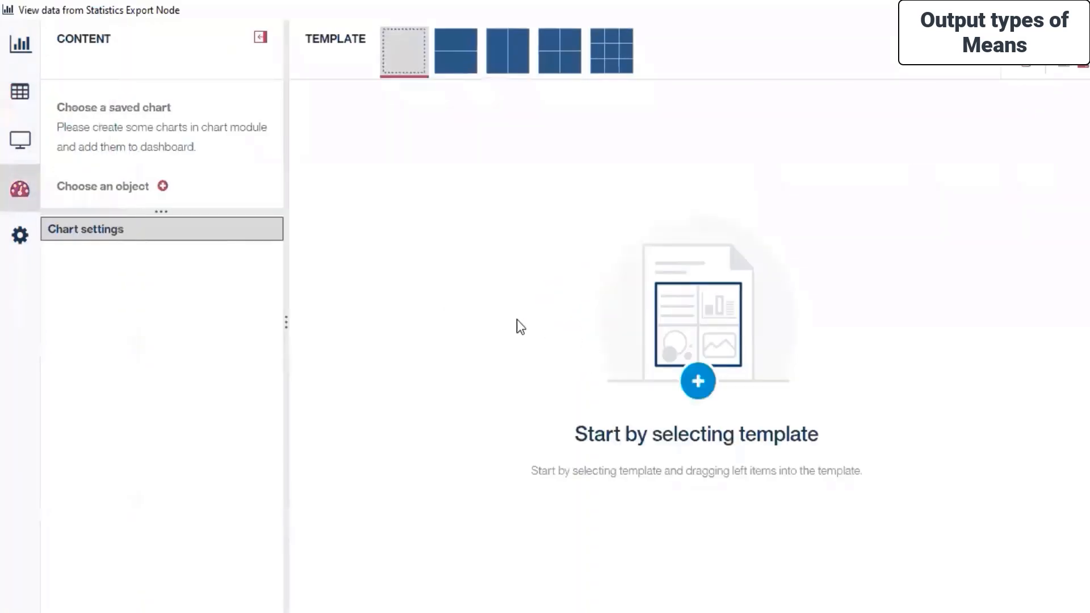
pyautogui.click(22, 150)
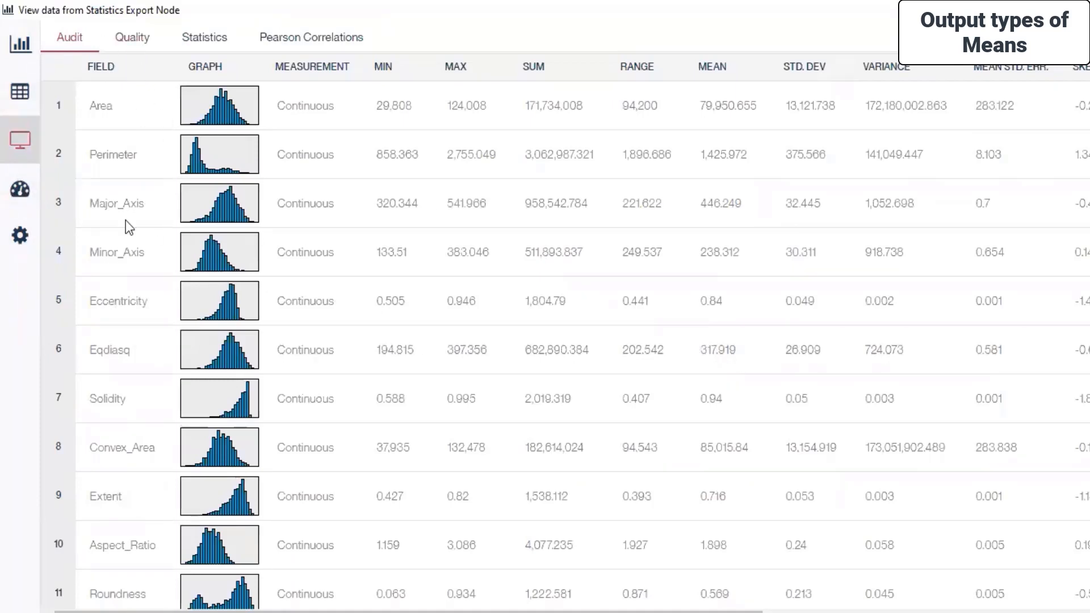
pyautogui.click(139, 41)
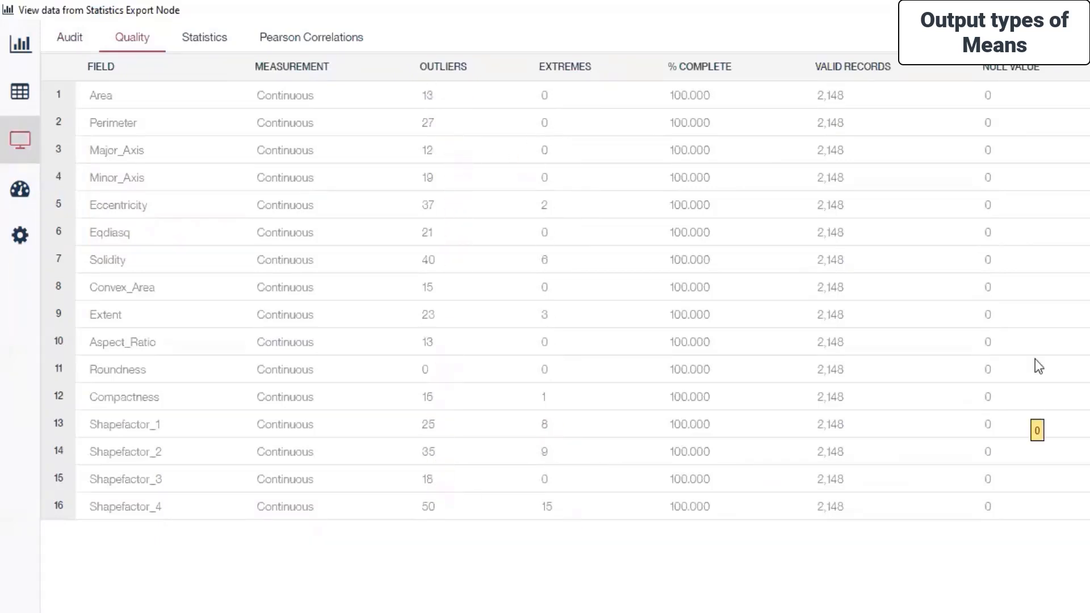
# Examine the Statistics and Pearson Correlations tabs of the data audit, then leave the data view.
pyautogui.click(184, 37)
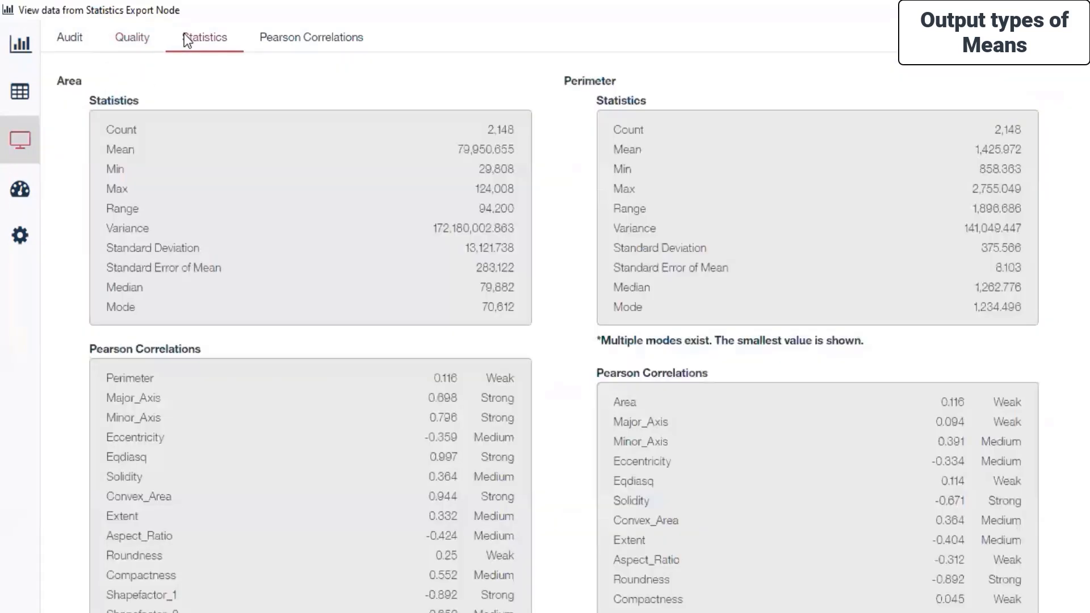
pyautogui.scroll(-20, 551, 171)
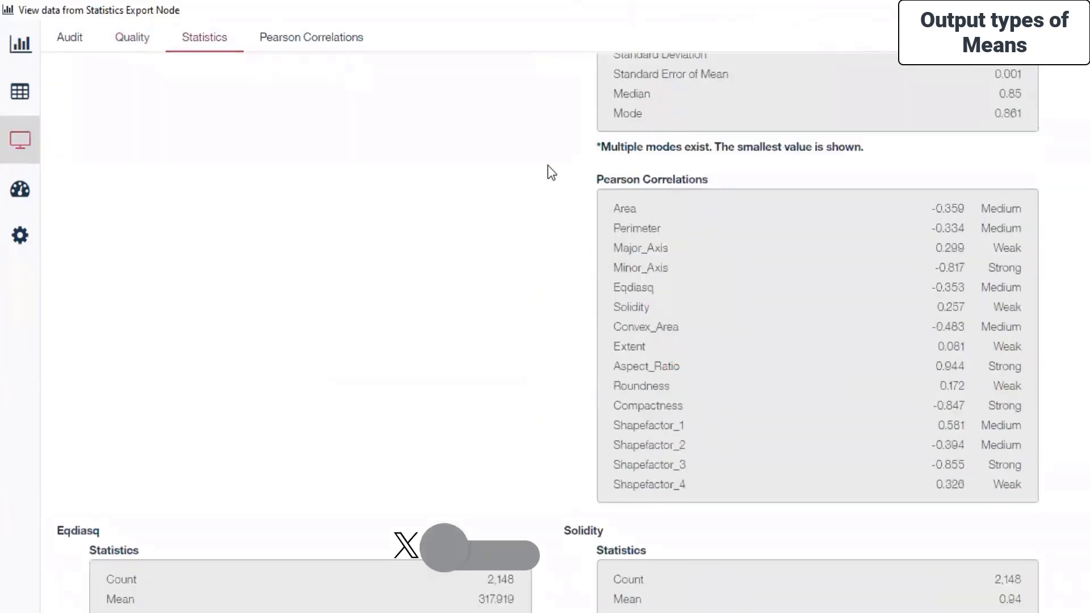
pyautogui.scroll(10, 551, 173)
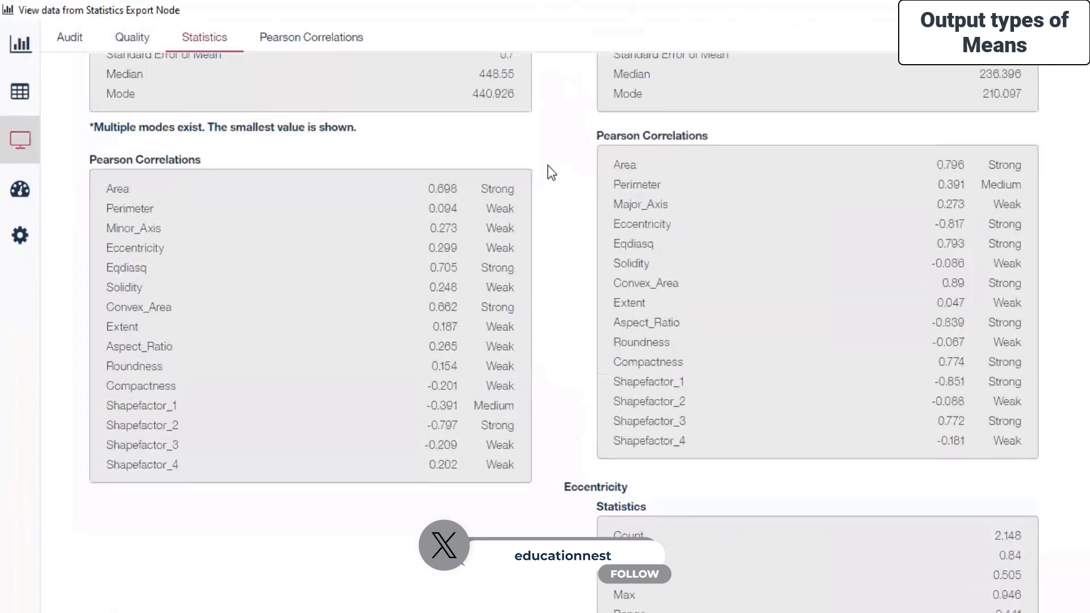
pyautogui.scroll(10, 551, 171)
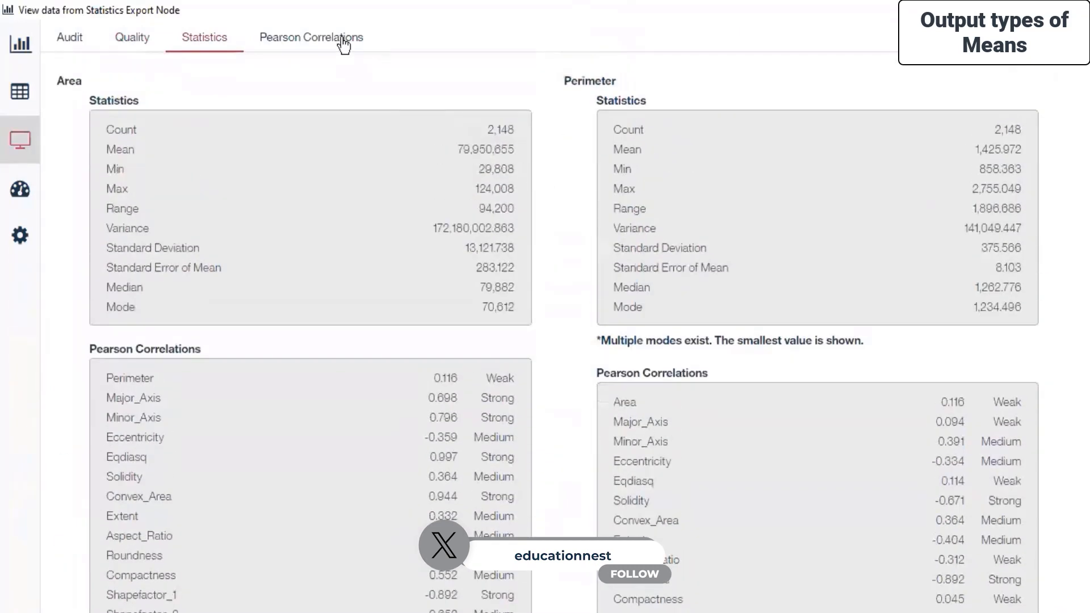
pyautogui.click(353, 41)
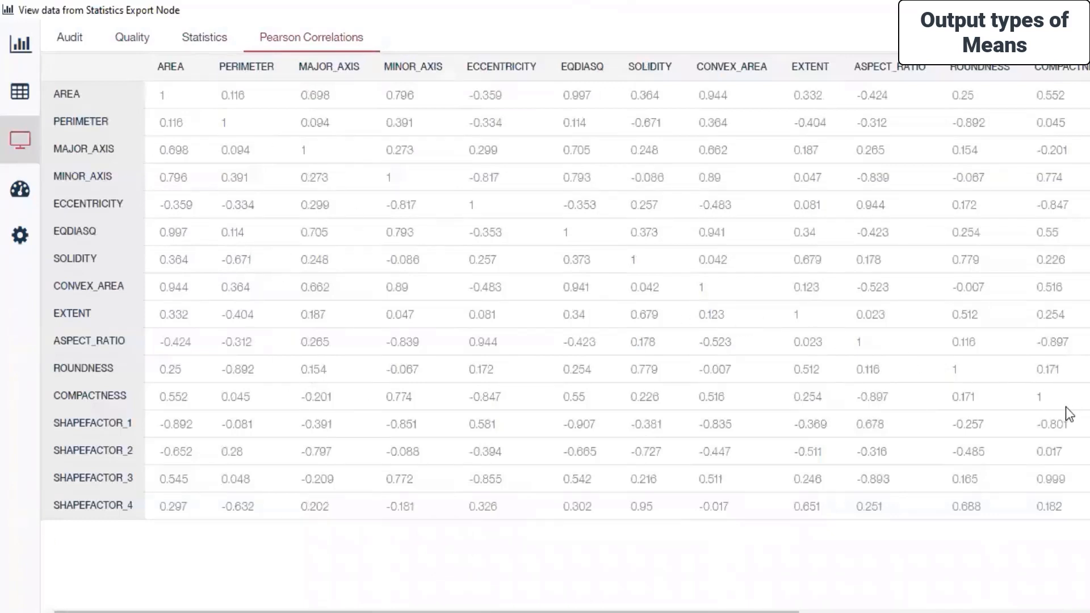
pyautogui.moveTo(681, 612)
pyautogui.mouseDown()
pyautogui.moveTo(978, 612)
pyautogui.moveTo(681, 612)
pyautogui.mouseUp()
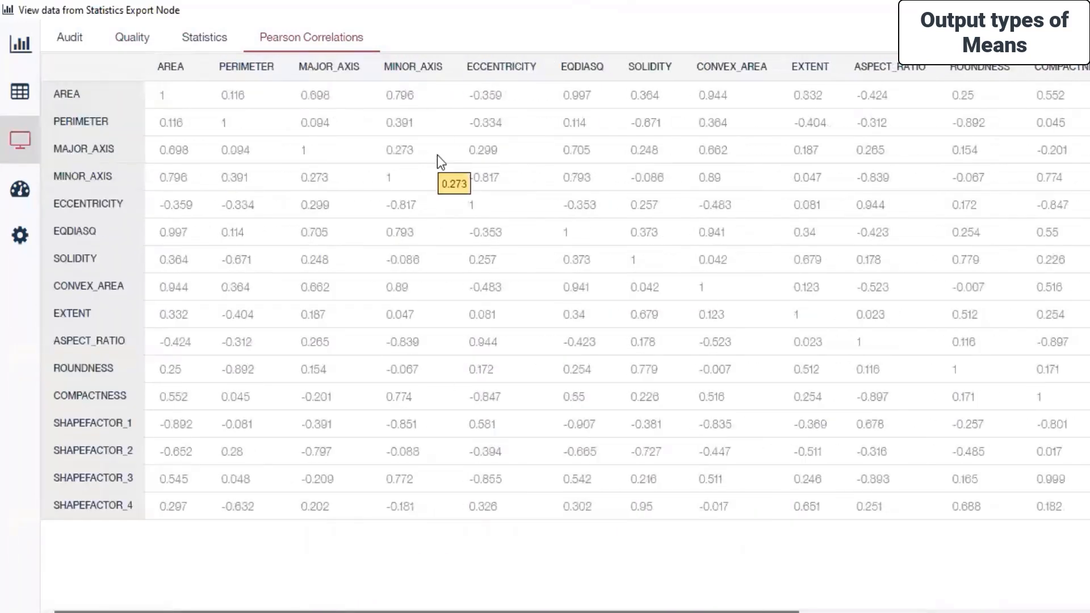
pyautogui.click(20, 234)
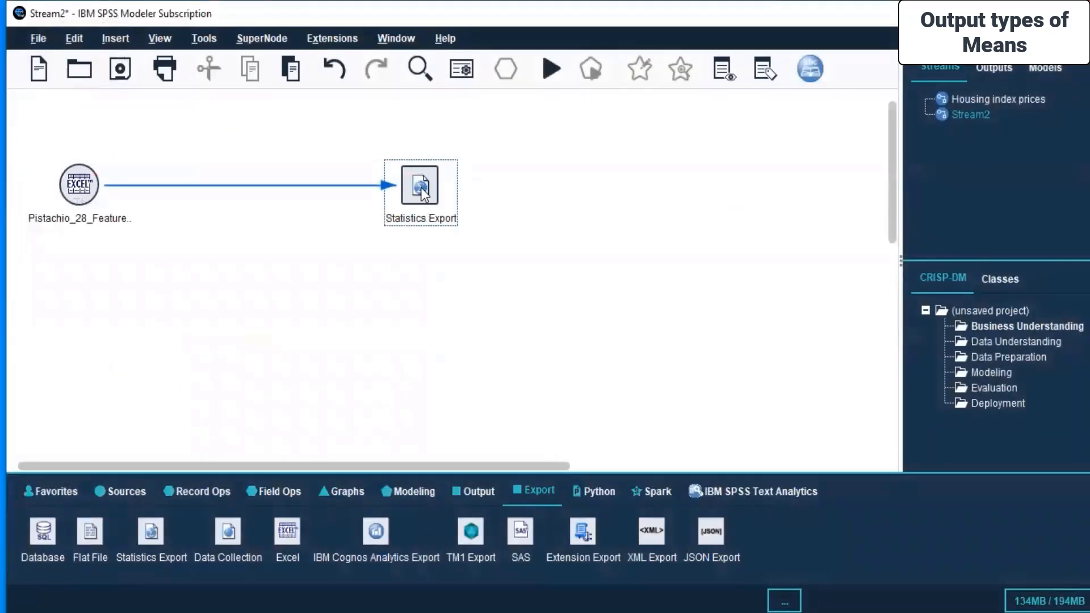
# Save the stream under the file name Pistachio.
pyautogui.click(119, 75)
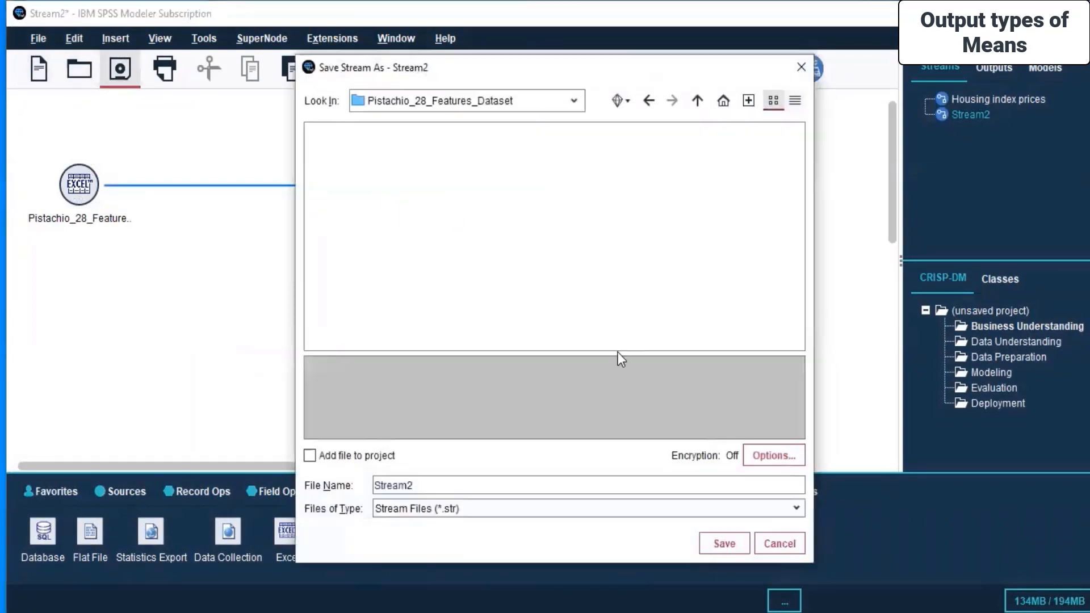
pyautogui.doubleClick(430, 486)
pyautogui.write('Pistachio')
pyautogui.click(722, 544)
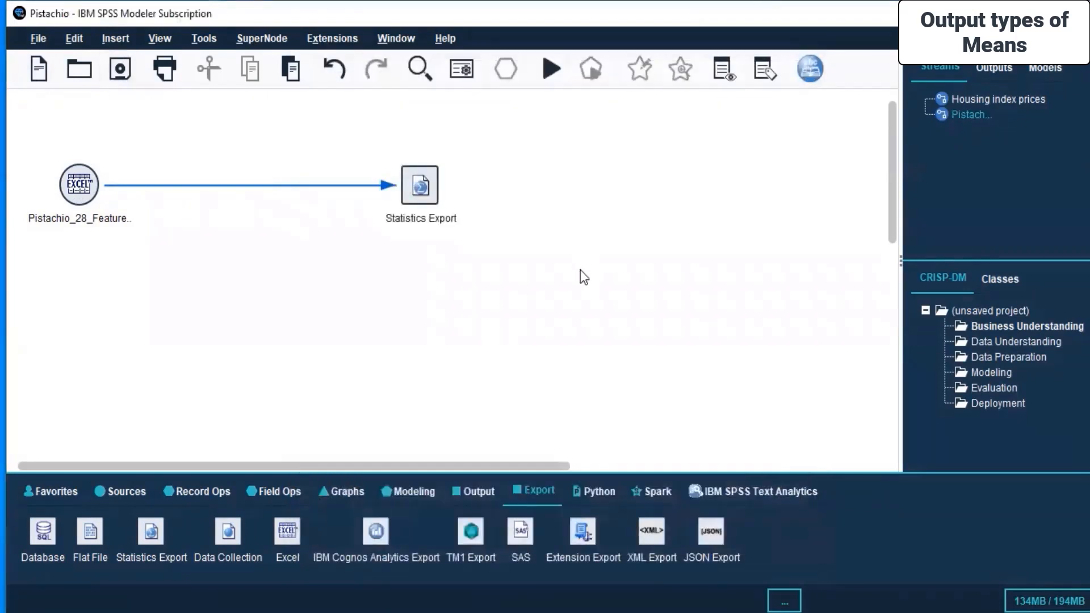